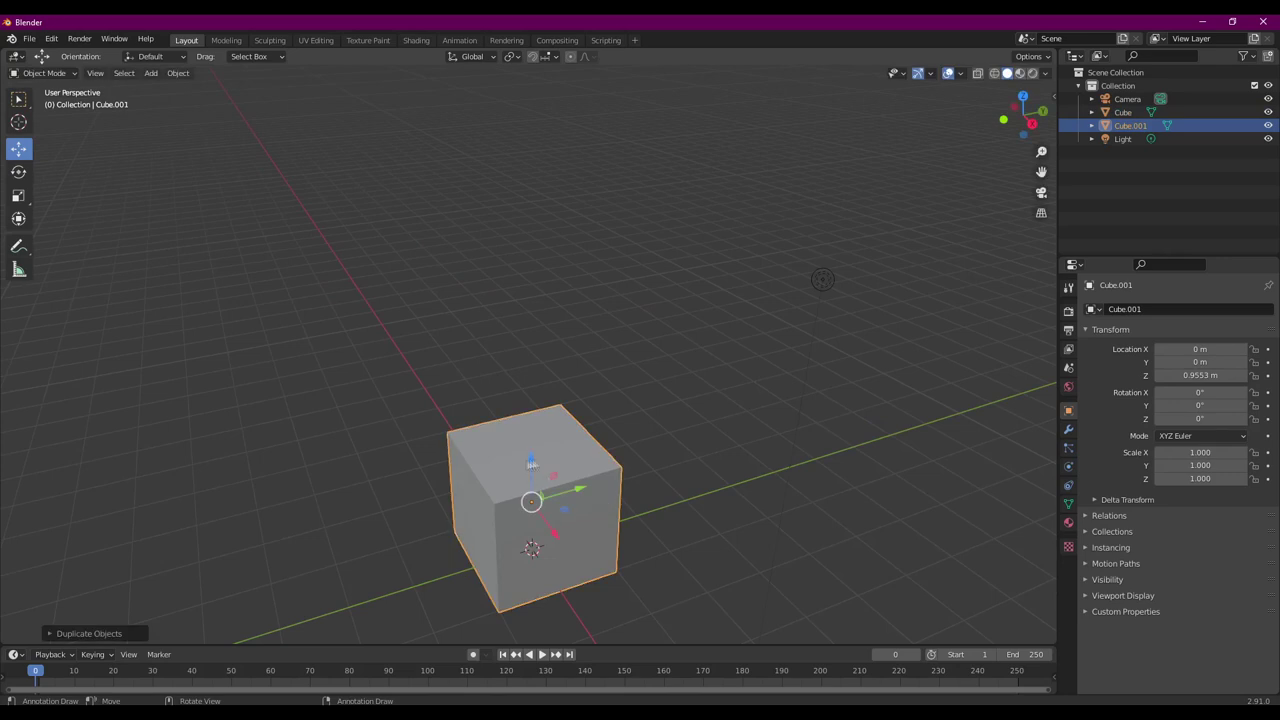
Step: Duplicate the base cube into a tall, thin post seated on top of the base
key(g)
key(z)
key(Return)
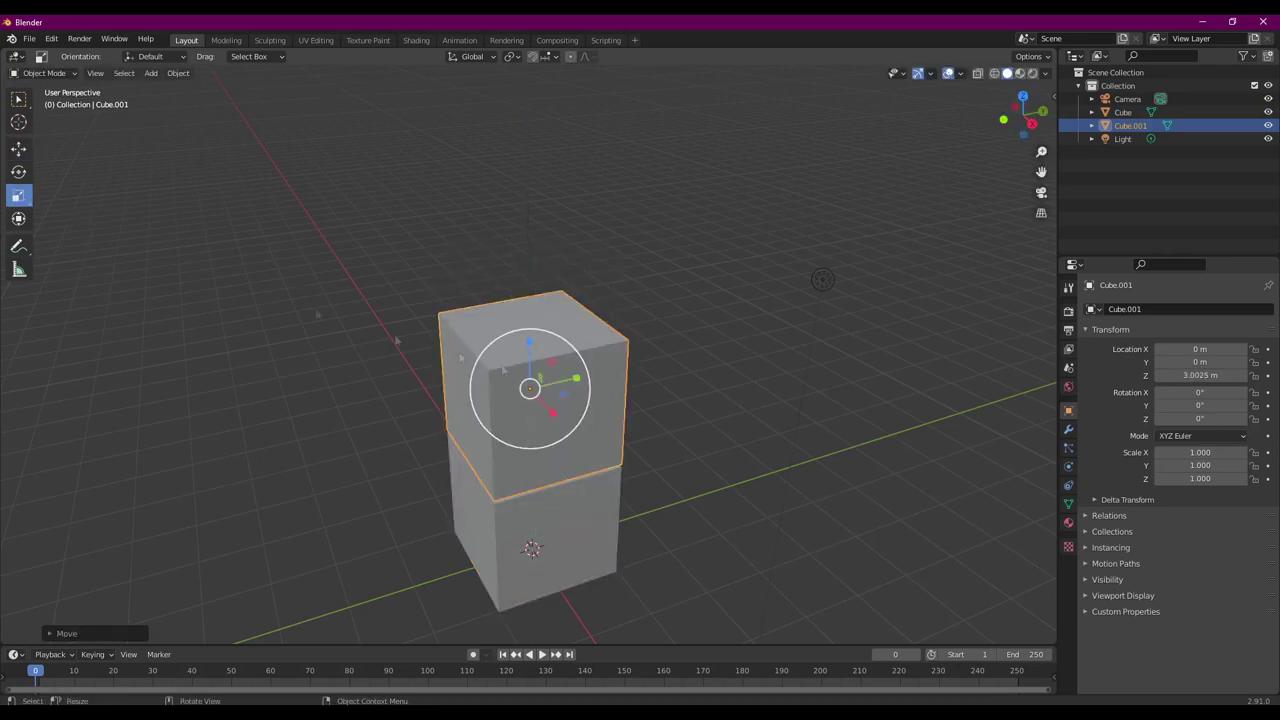
key(s)
key(shift+z)
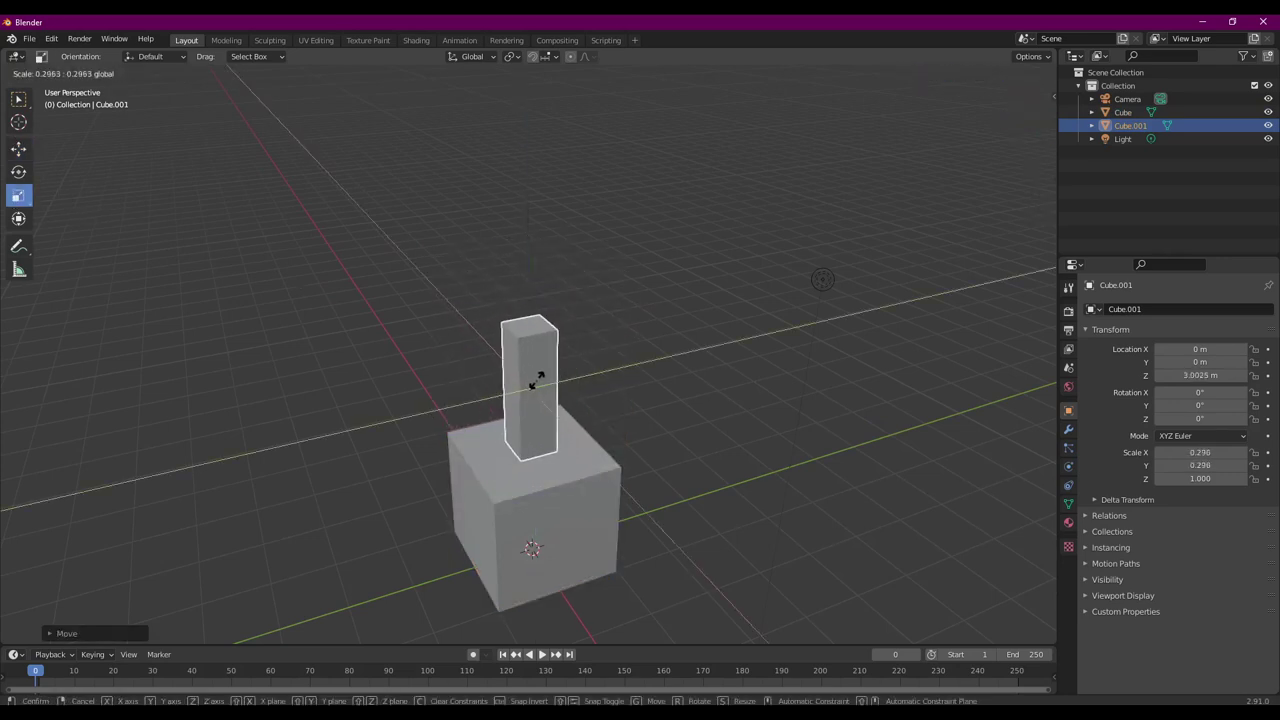
key(Return)
key(s)
key(z)
key(Return)
key(g)
key(z)
key(Return)
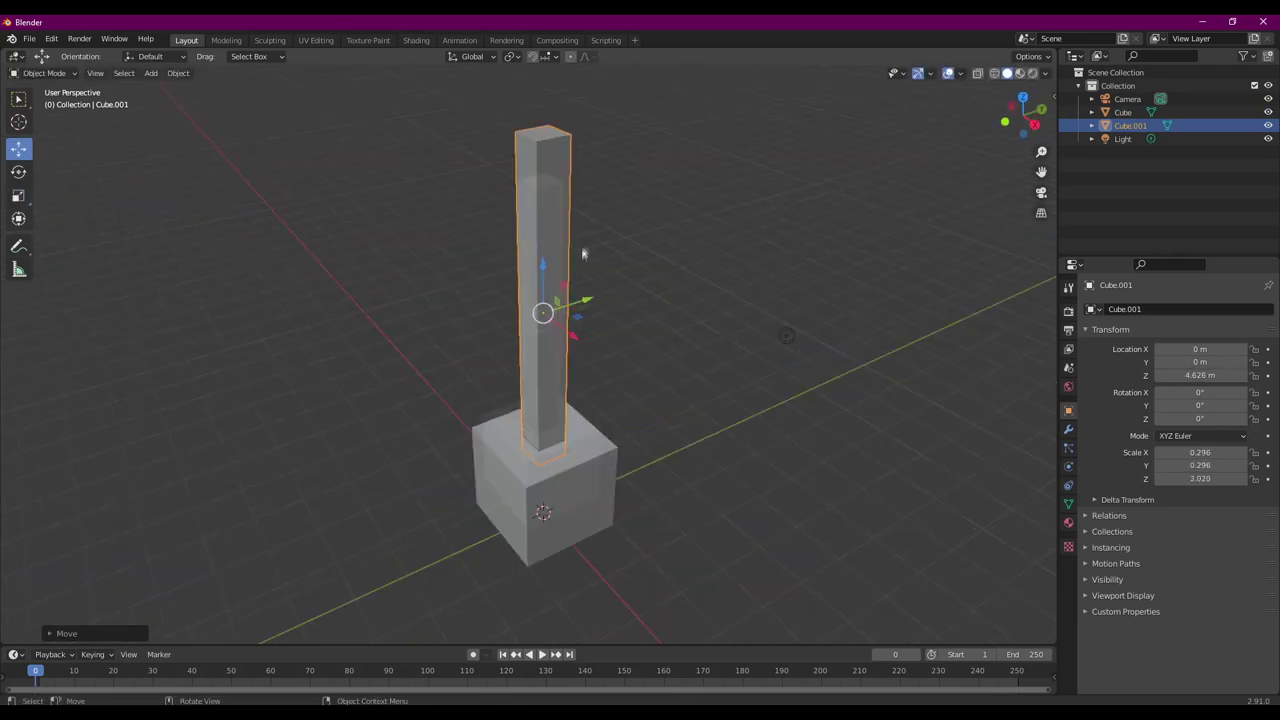
Step: Duplicate the base cube, raise it up the post, and thin and lengthen it into a plank
click(586, 500)
key(shift+d)
key(z)
key(Return)
key(s)
key(x)
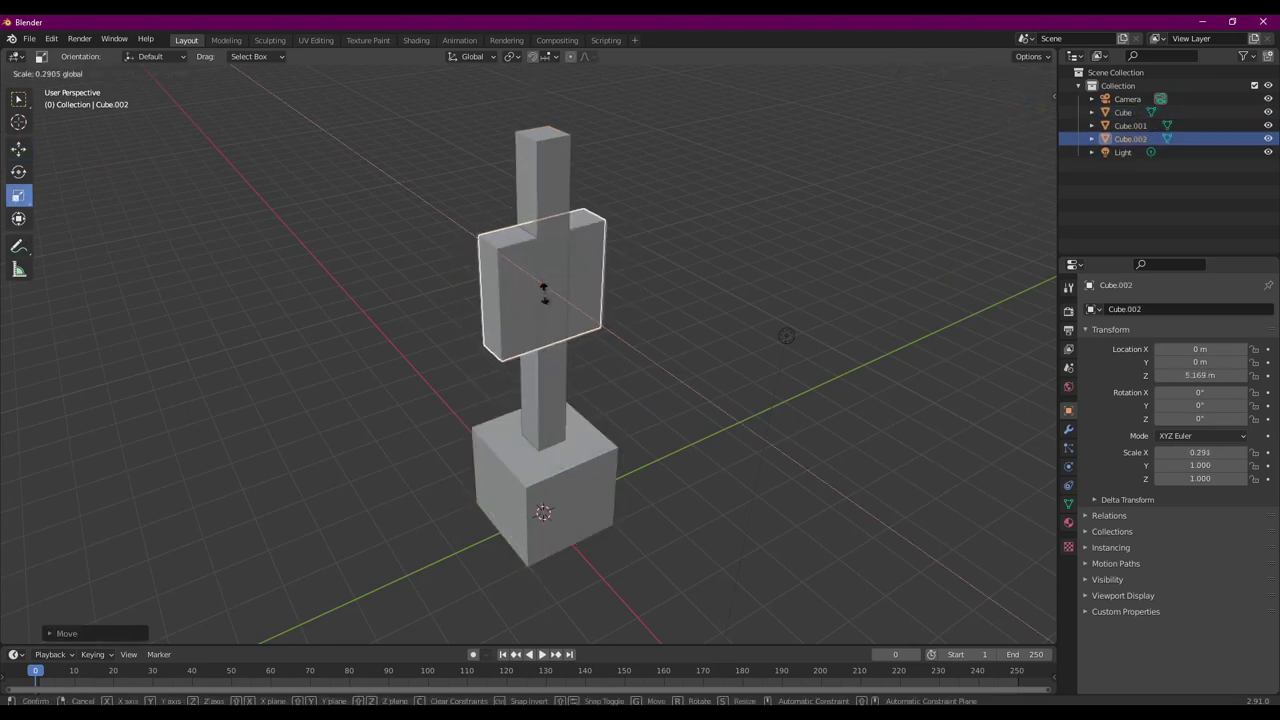
key(Return)
key(s)
key(y)
key(Return)
Step: Flatten the plank, slide it along Y, and turn a second arm 90.1° across the post
key(s)
key(z)
key(Return)
key(s)
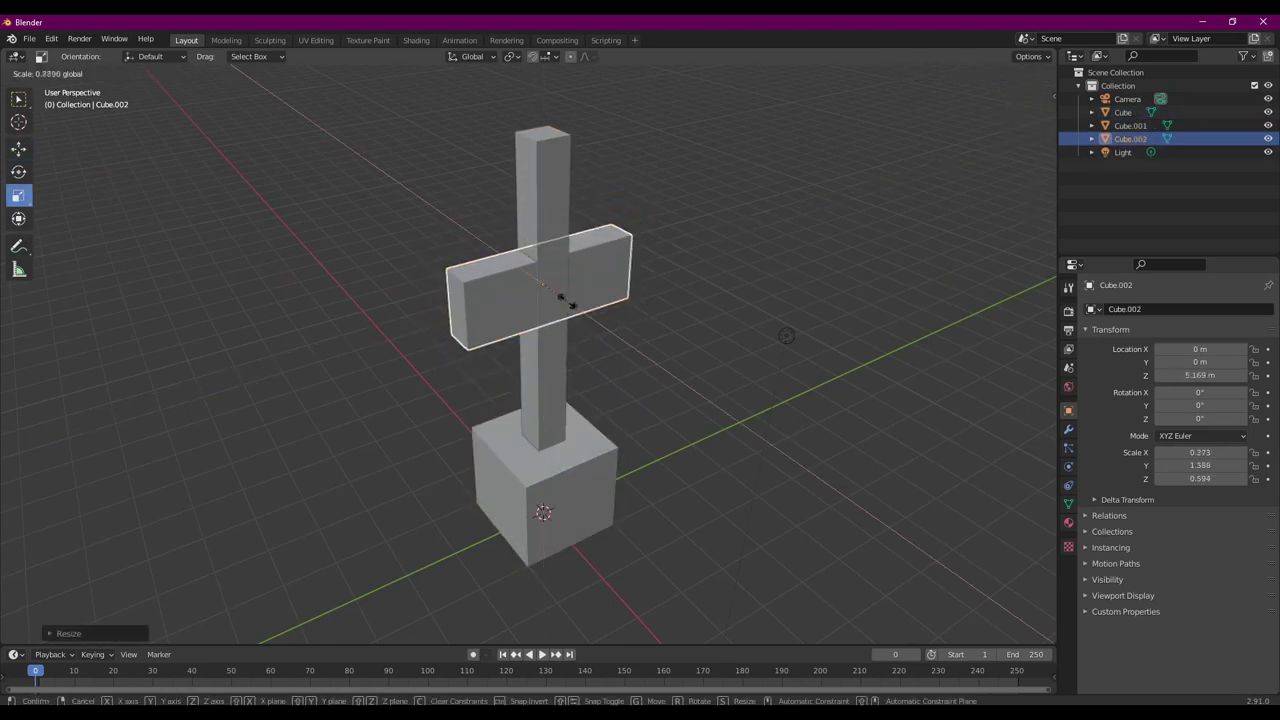
key(Return)
key(g)
key(y)
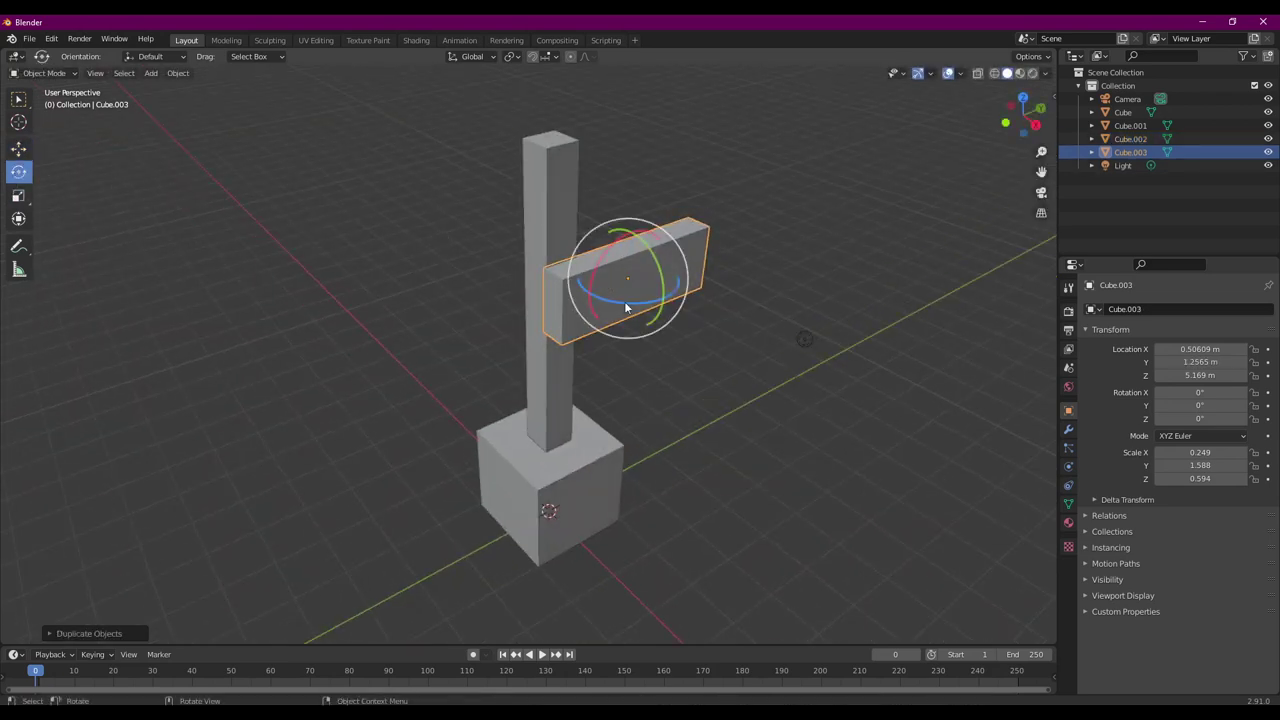
drag(624, 301, 761, 281)
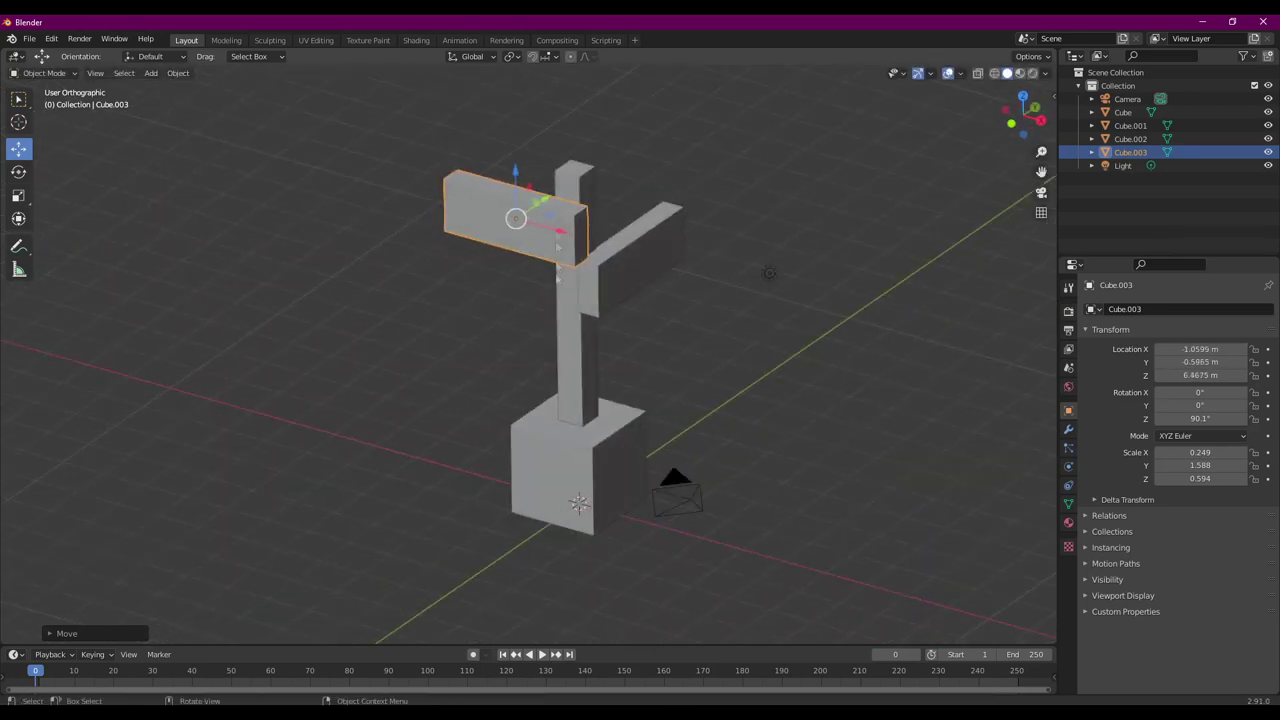
click(625, 327)
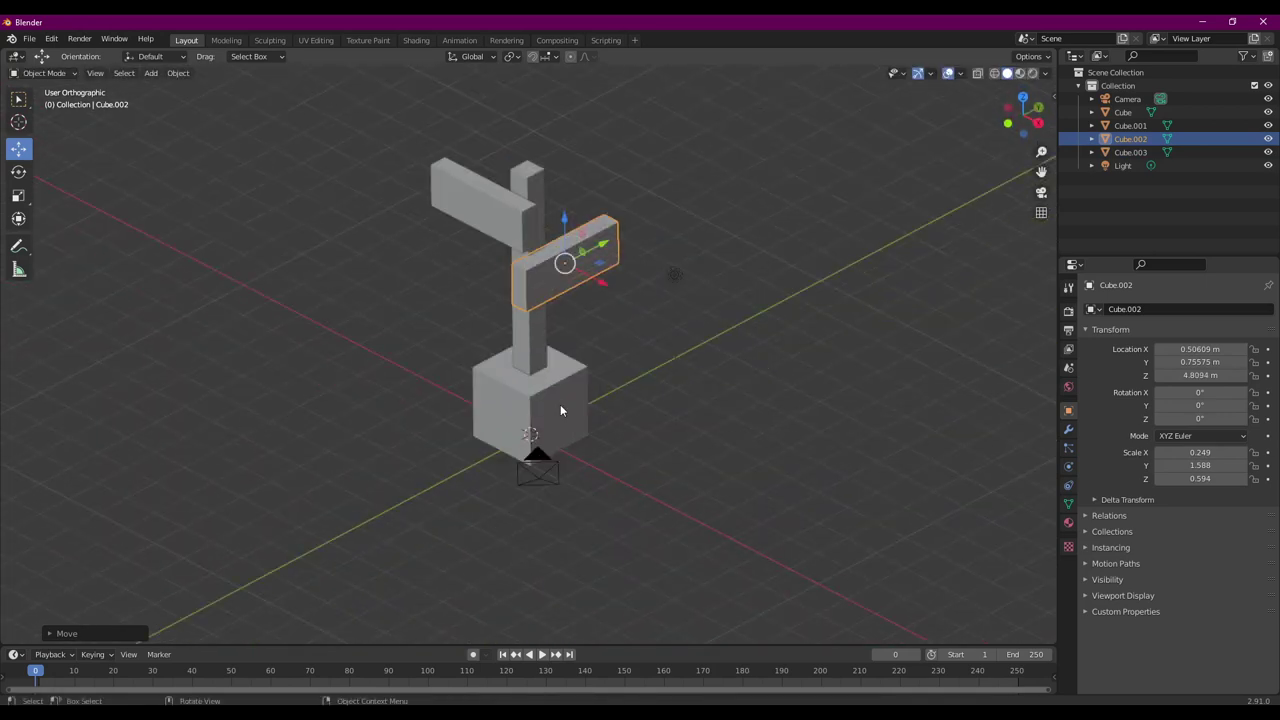
Step: Put the base cube into Edit Mode
click(560, 404)
click(50, 73)
click(43, 103)
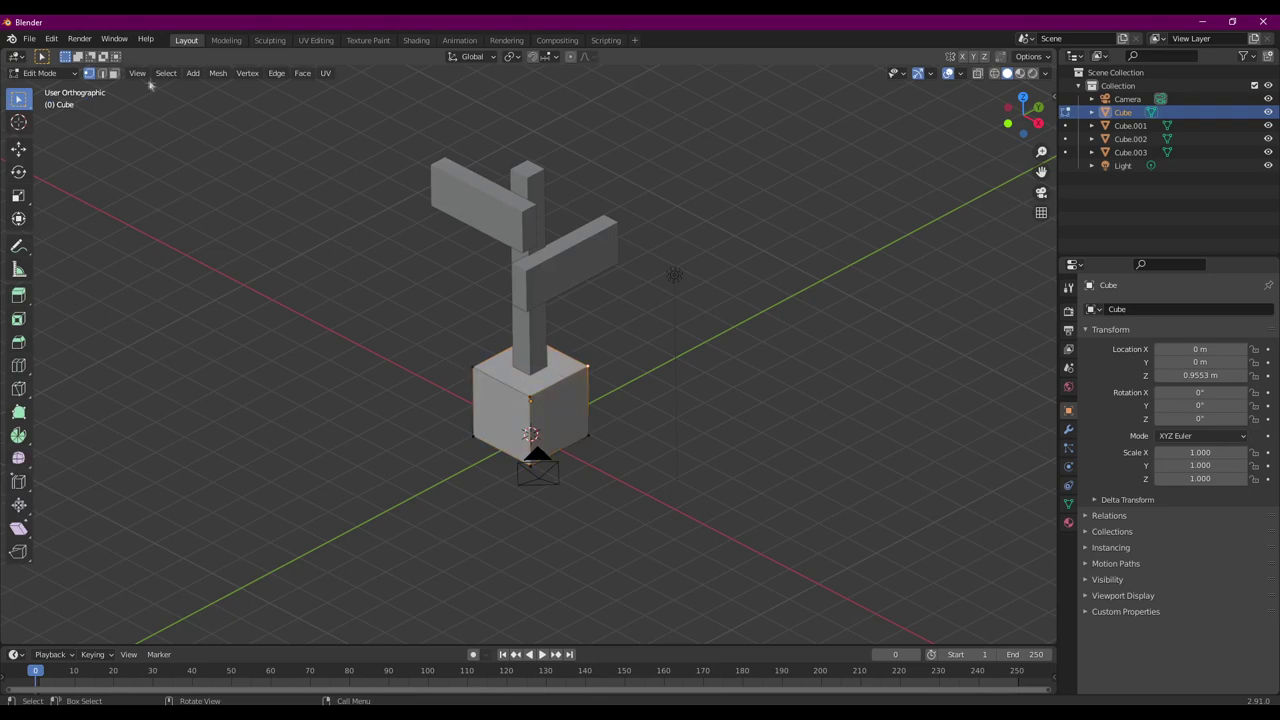
Step: Scale the base cube's top face down to taper it
click(18, 195)
drag(575, 372, 557, 374)
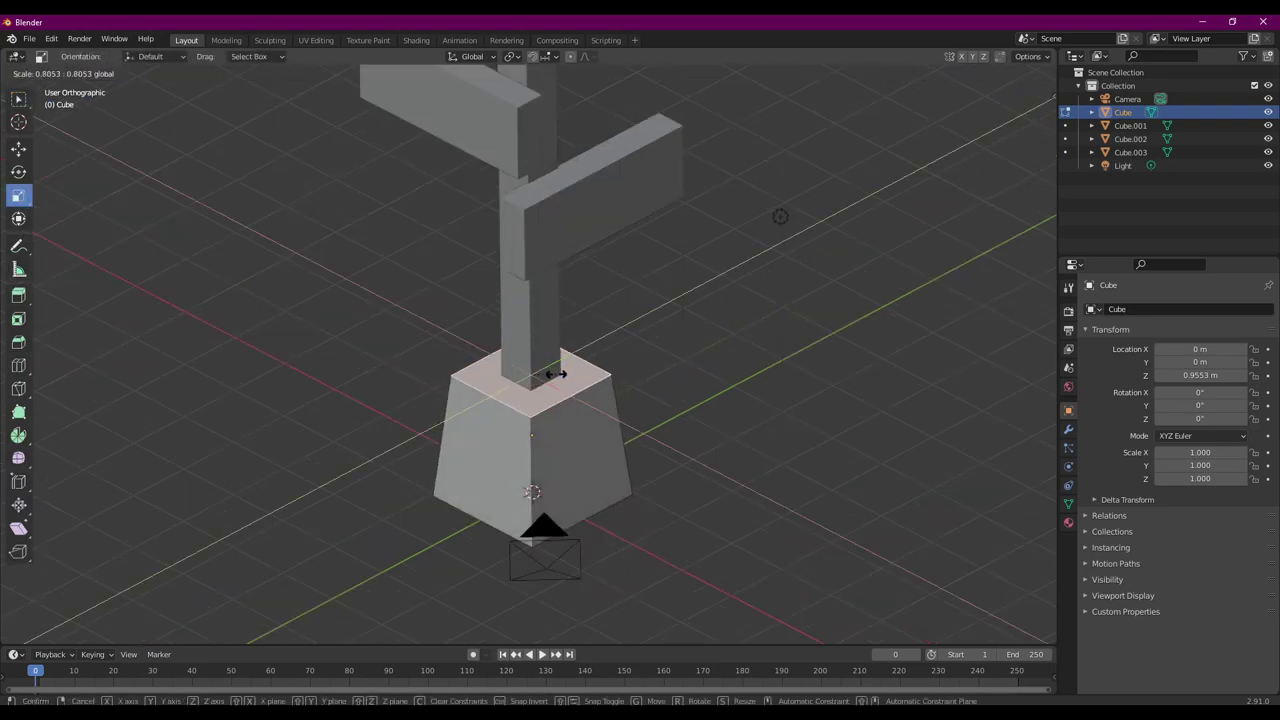
drag(557, 374, 555, 374)
Step: Loop-cut the base and extrude its middle band inward along normals to recess it
drag(538, 487, 542, 483)
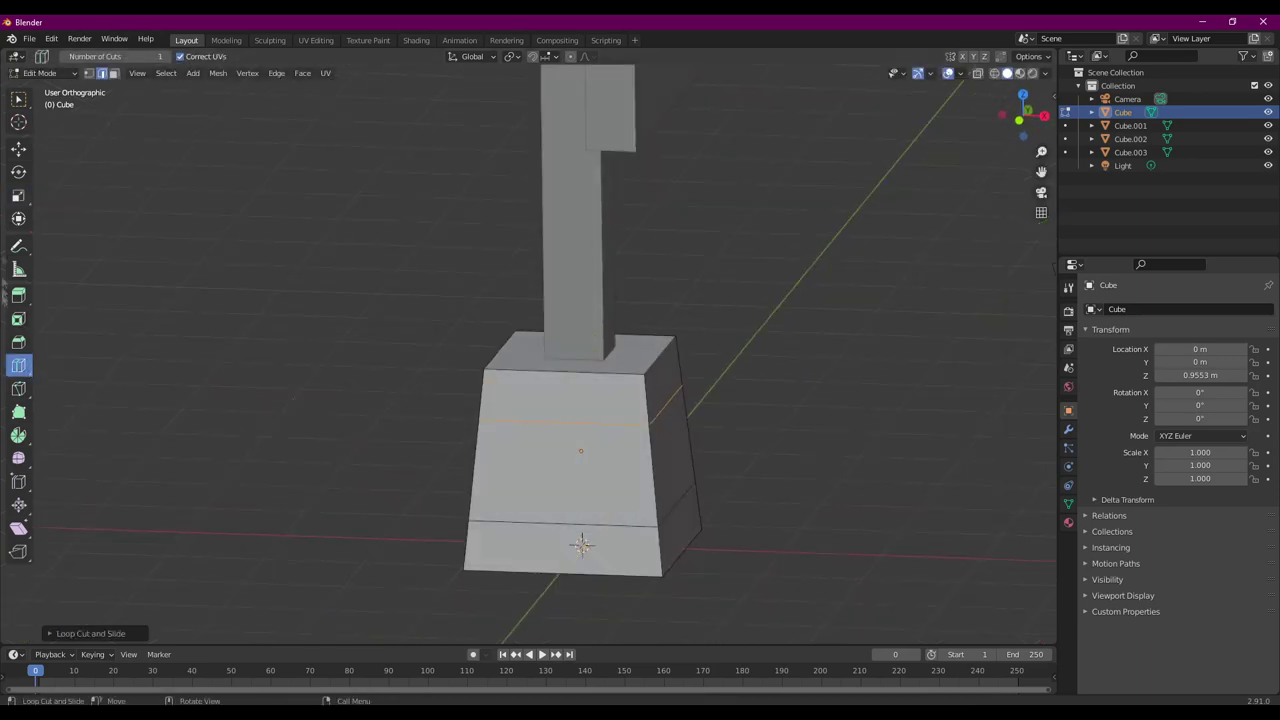
key(shift+space)
key(e)
alt+click(429, 476)
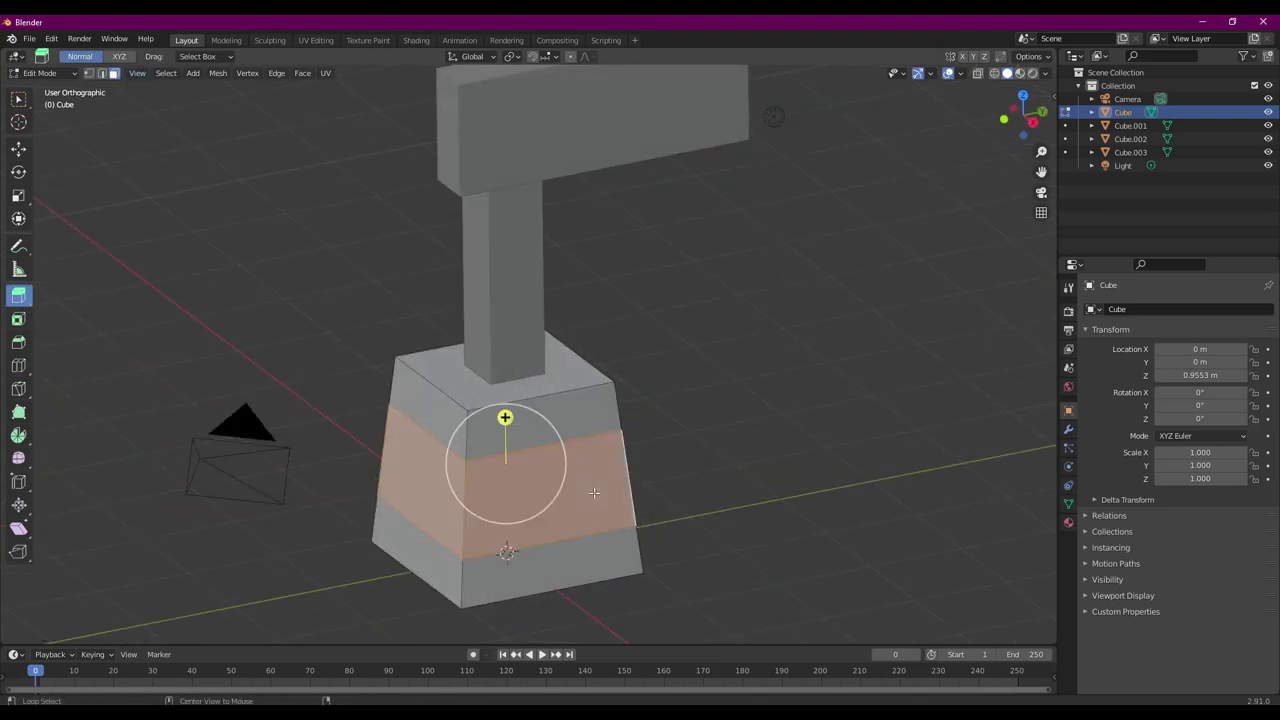
key(Down)
key(Down)
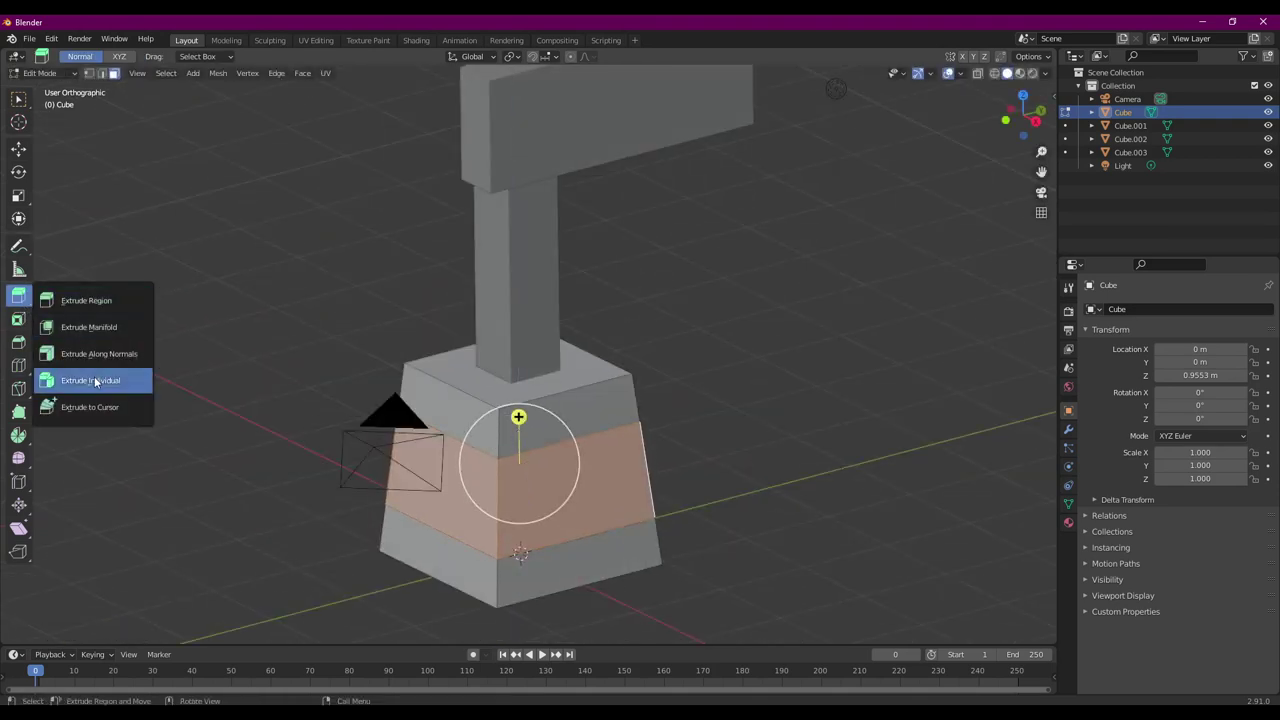
key(Return)
drag(517, 394, 515, 412)
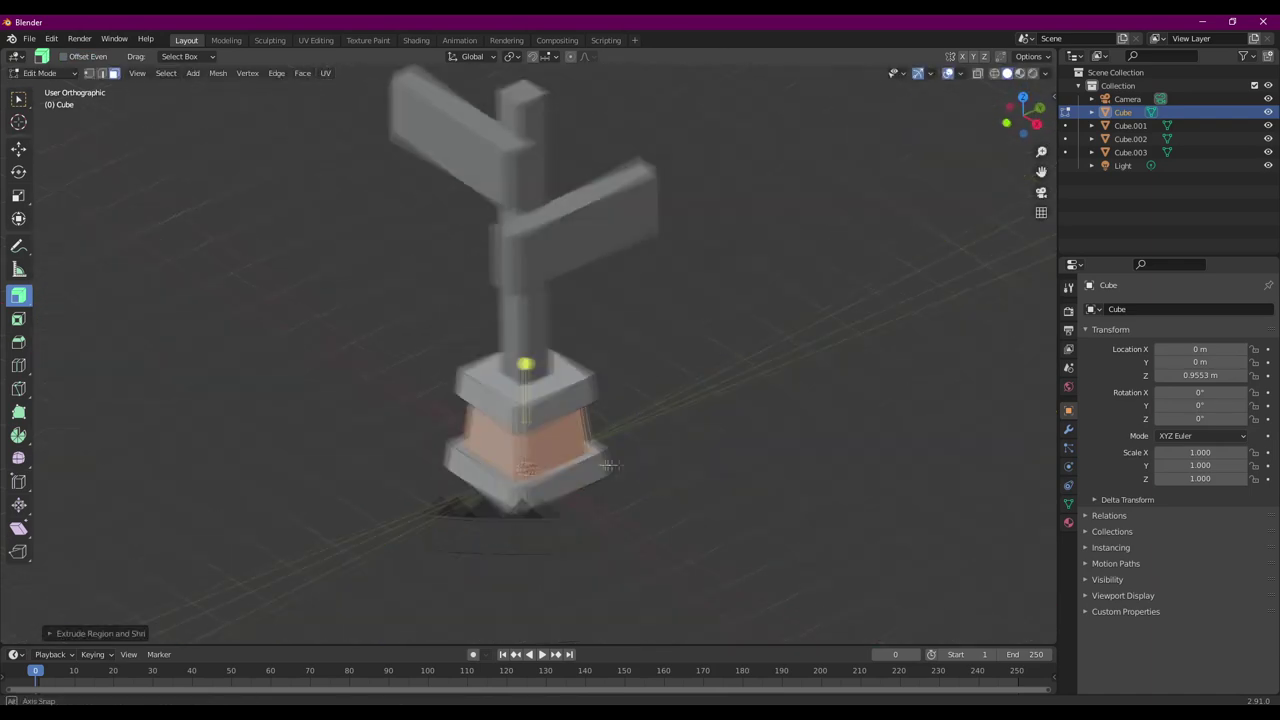
Step: View the whole signpost, return to Object Mode, and select the post
drag(609, 465, 605, 480)
scroll(603, 485, up, 2)
scroll(602, 487, up, 2)
scroll(601, 489, up, 2)
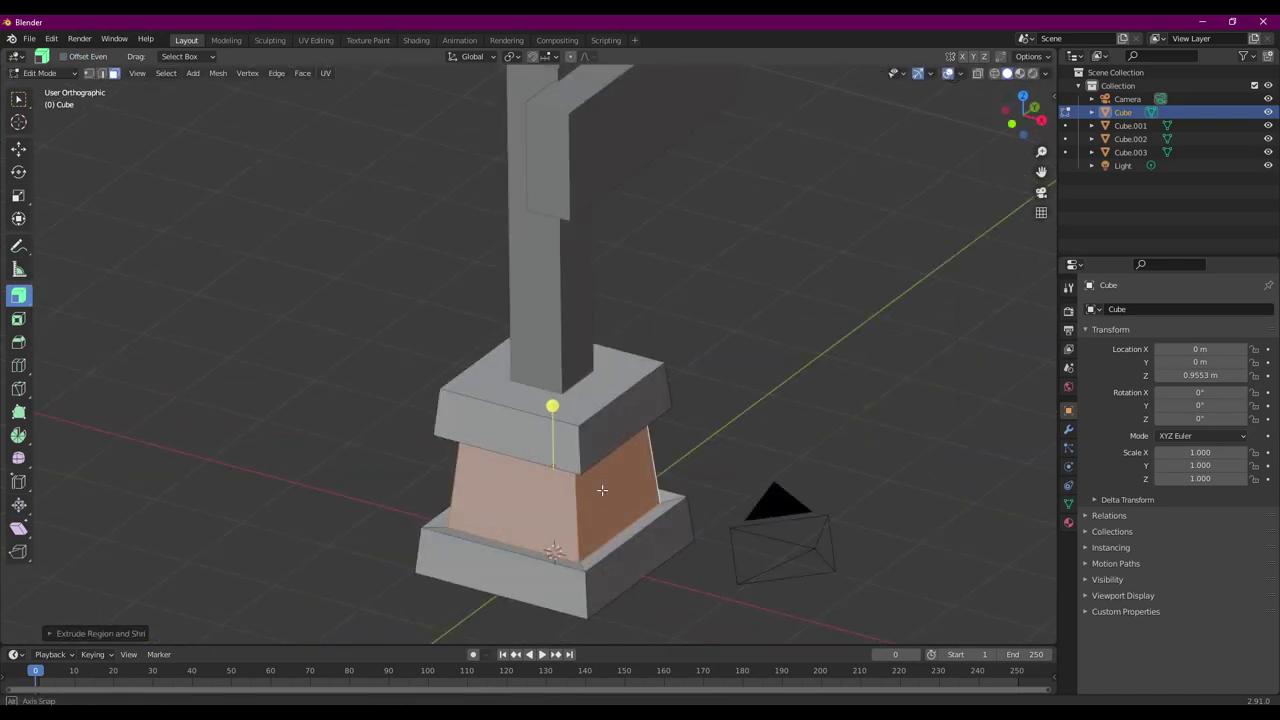
drag(601, 489, 420, 380)
scroll(279, 287, down, 3)
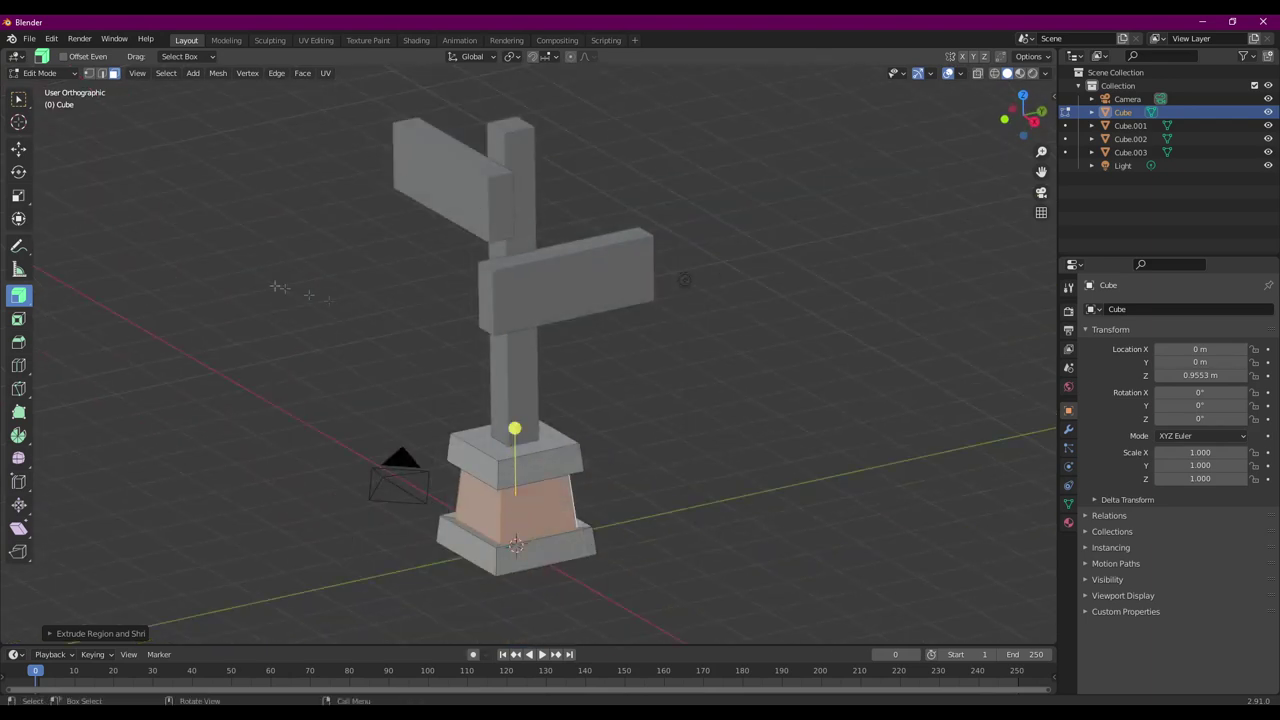
key(Tab)
click(517, 350)
Step: Loop-cut the post into segments and bend it slightly sideways
click(44, 103)
click(18, 365)
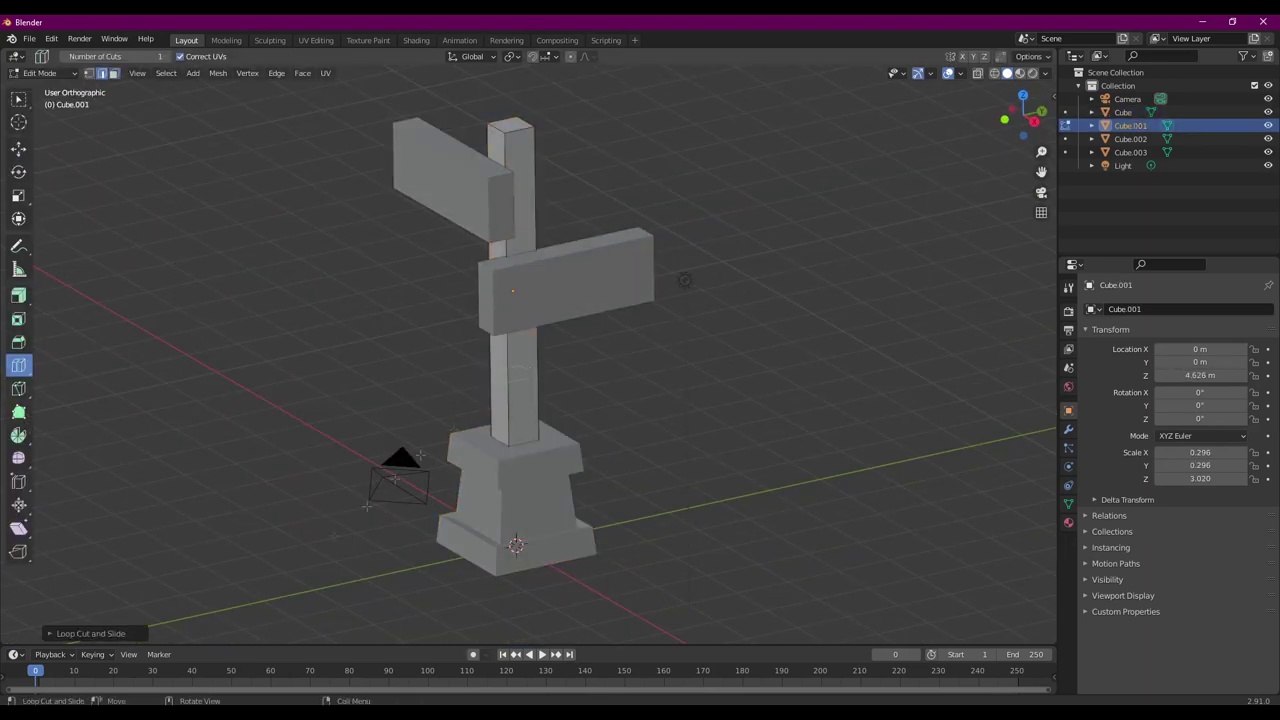
click(90, 633)
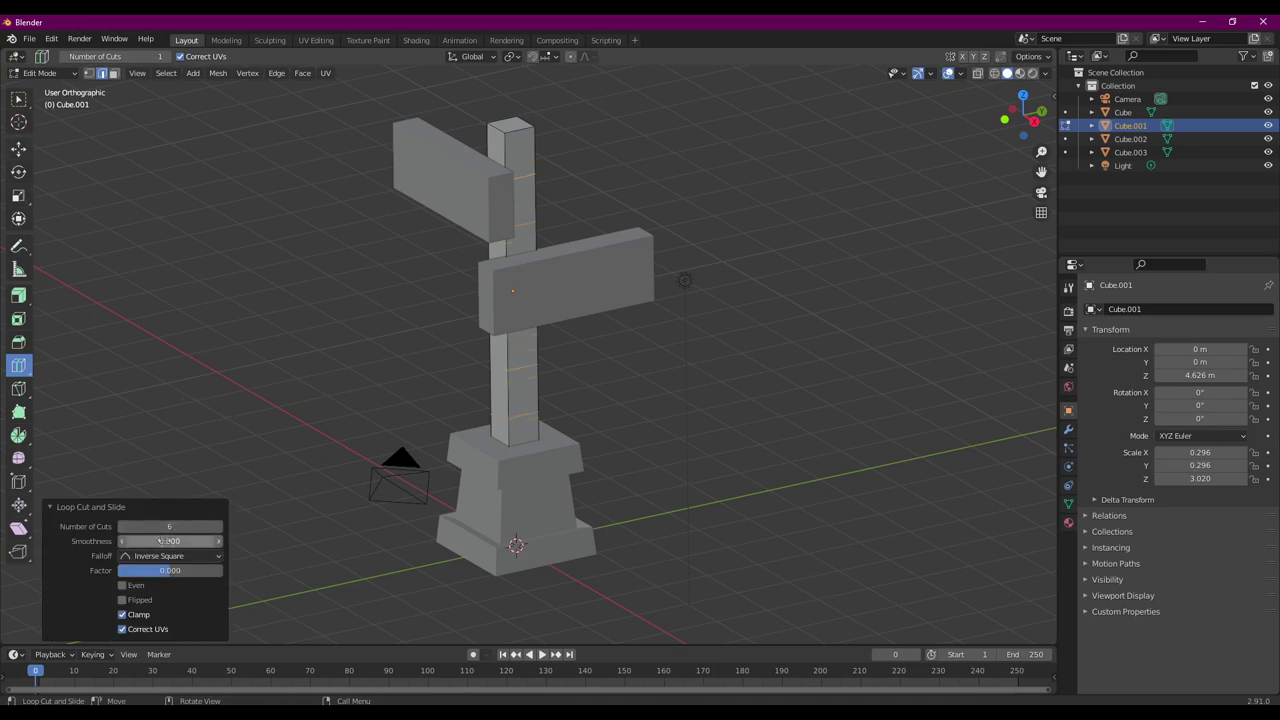
key(3)
key(a)
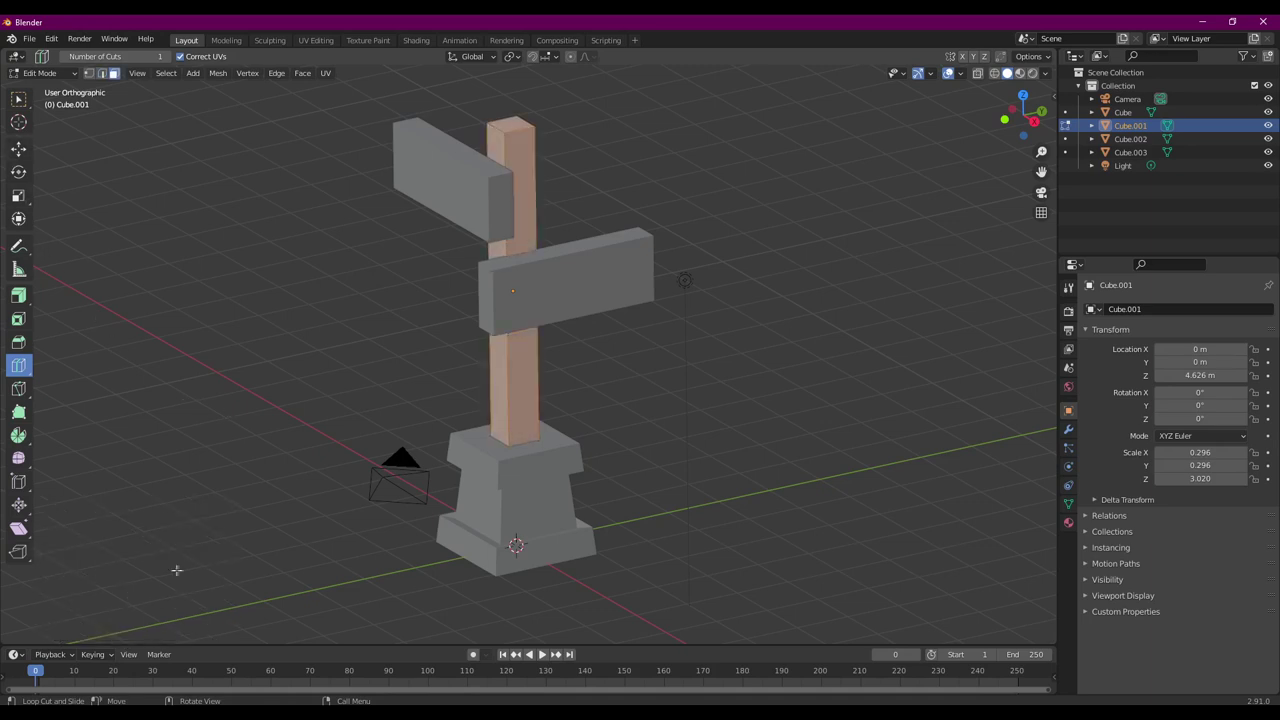
drag(556, 297, 569, 296)
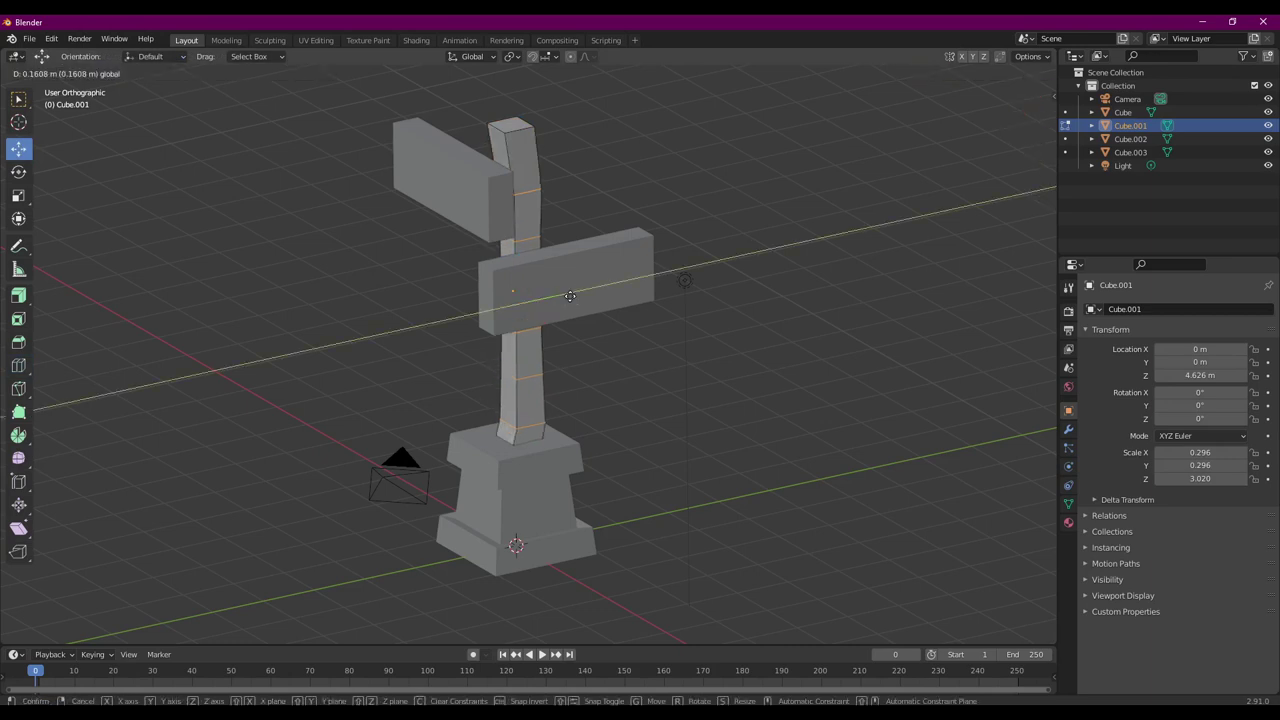
click(566, 298)
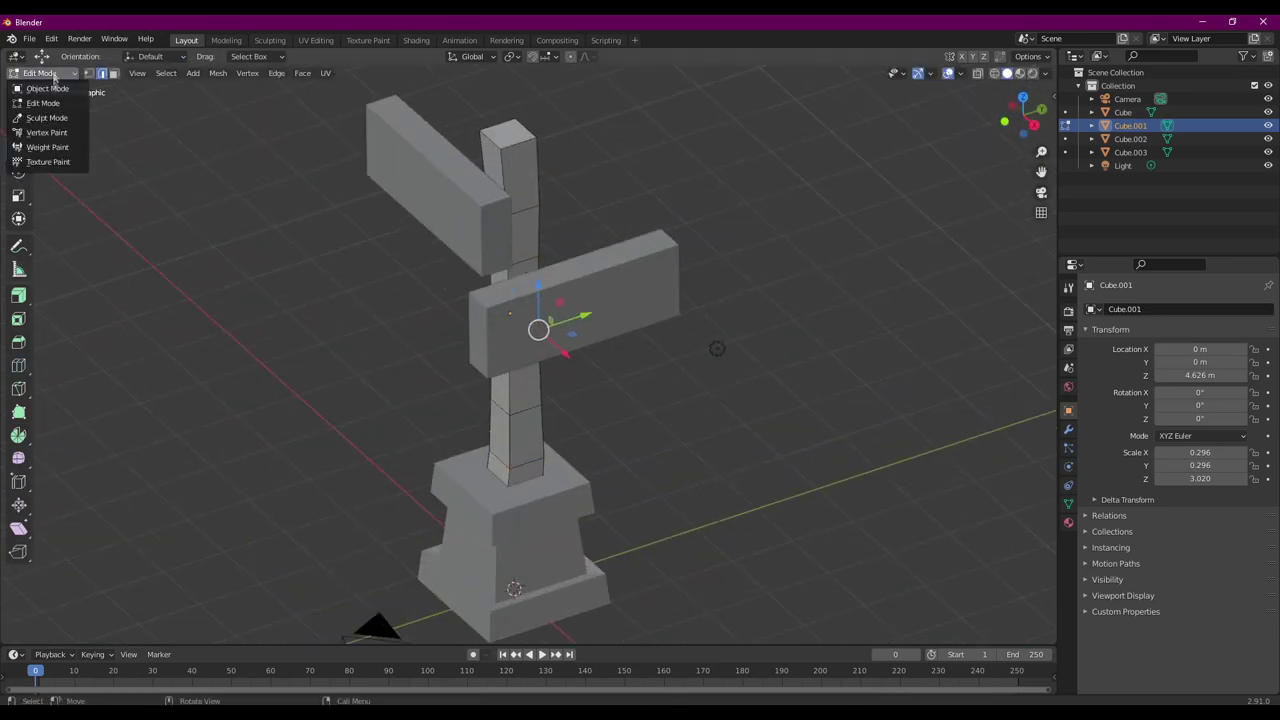
Step: Delete the upper sign plank and apply the scale on the lower plank
click(47, 88)
click(628, 309)
click(437, 186)
key(x)
click(445, 210)
click(619, 293)
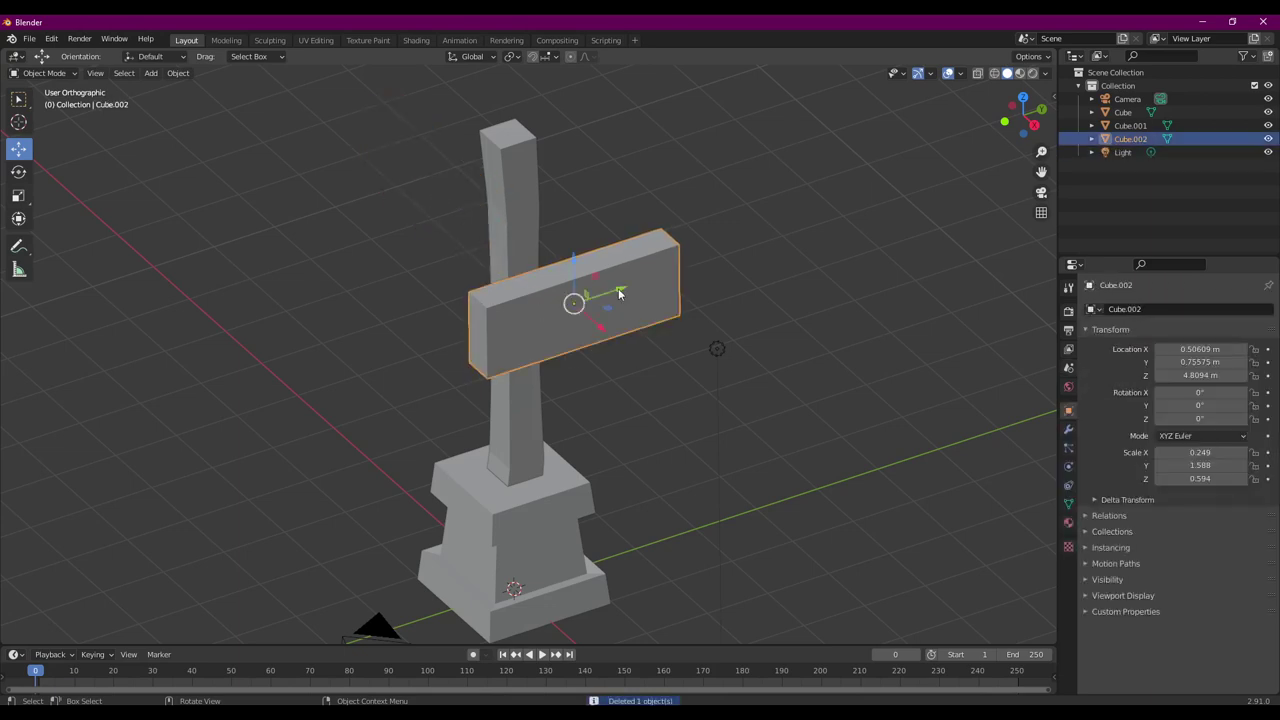
key(ctrl+a)
click(615, 307)
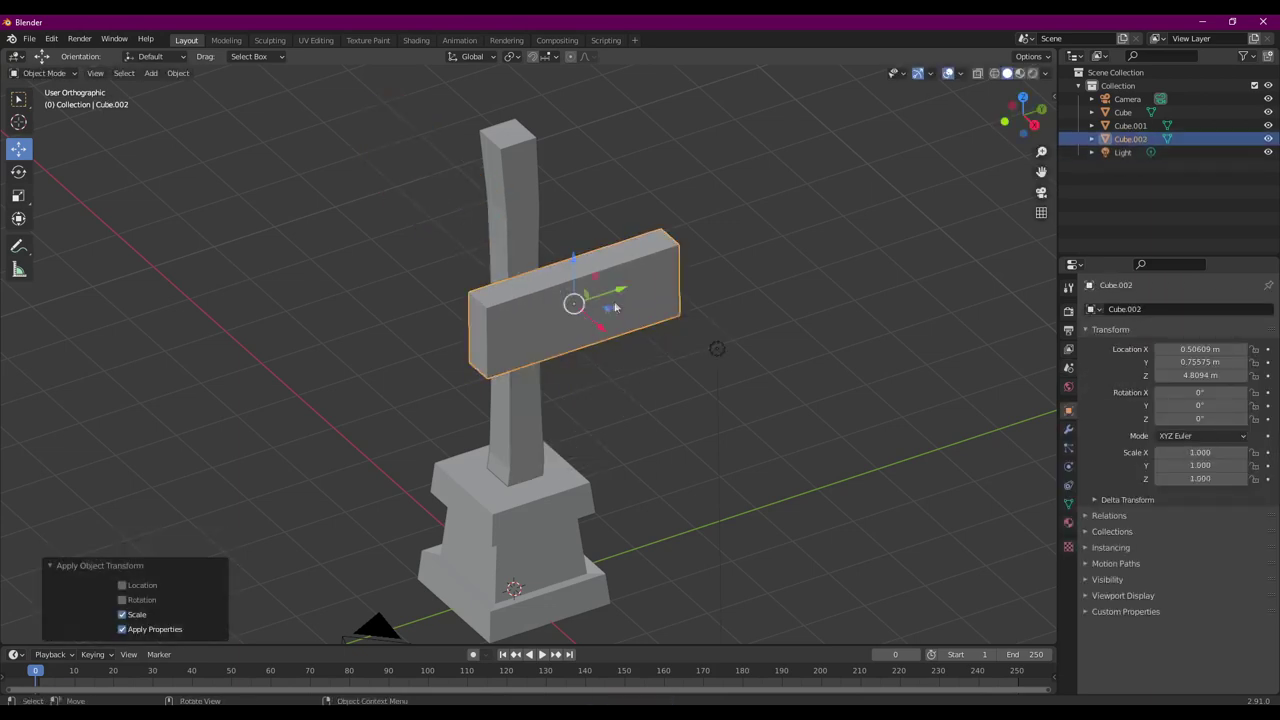
Step: Make a linked copy of the plank, rotate it 90° about Z, and place it near the post top
key(alt+d)
key(Escape)
key(shift+space)
key(r)
mouse_move(615, 300)
mouse_down()
mouse_move(620, 325)
mouse_move(571, 300)
mouse_move(441, 100)
mouse_up()
key(shift+space)
key(g)
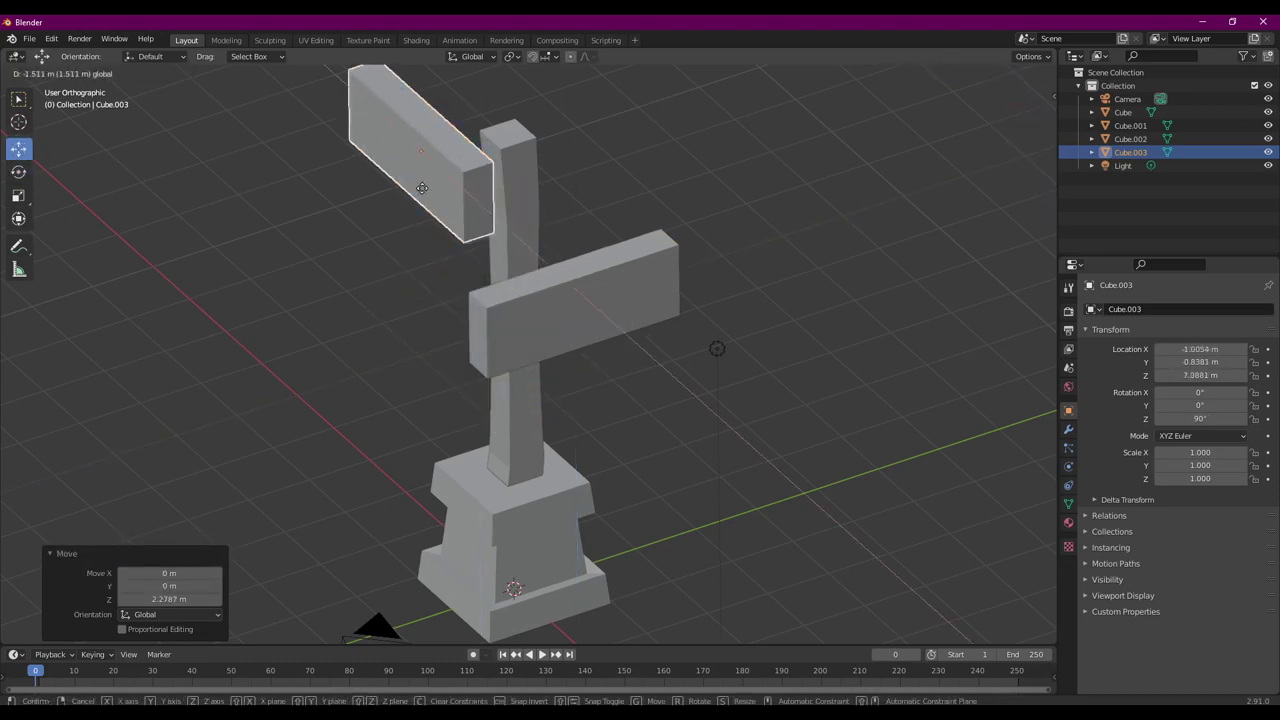
key(g)
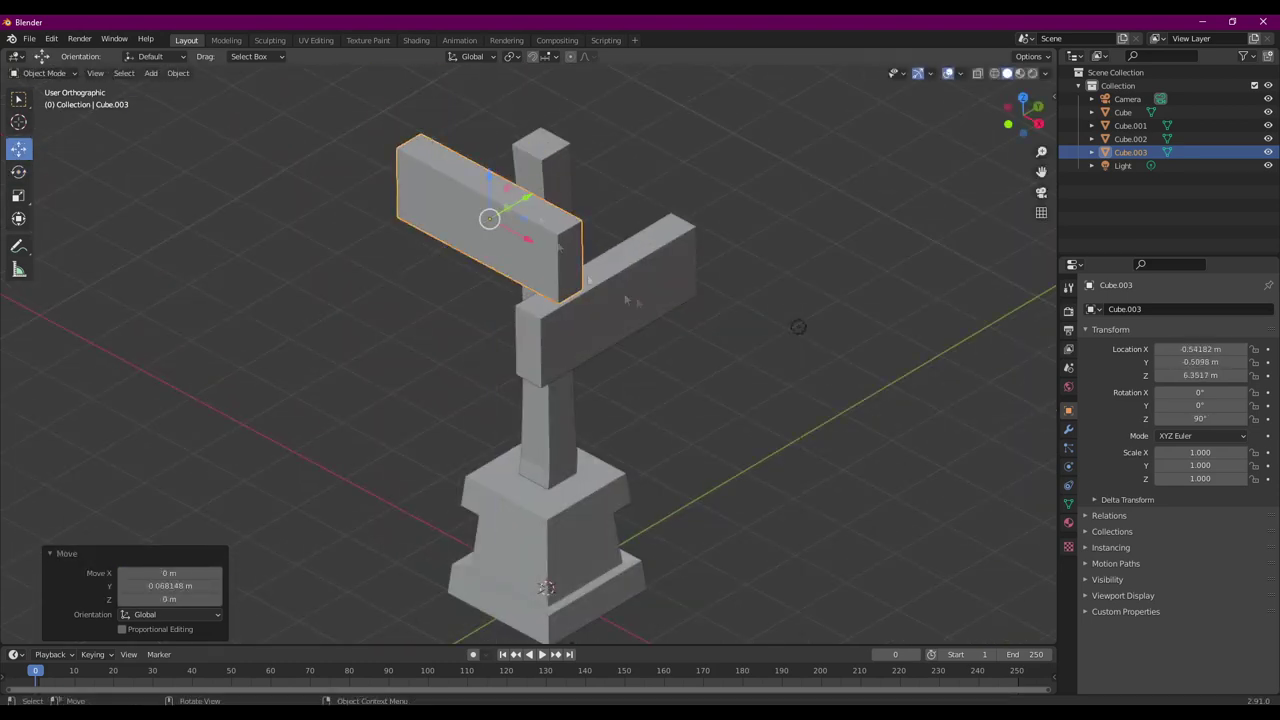
Step: Move the lower sign plank to a new height on the post
scroll(551, 232, up, 3)
click(551, 232)
key(g)
click(551, 178)
click(45, 73)
Step: Add a lengthwise loop cut and eight vertical cuts across the sign plank in Edit Mode
click(40, 97)
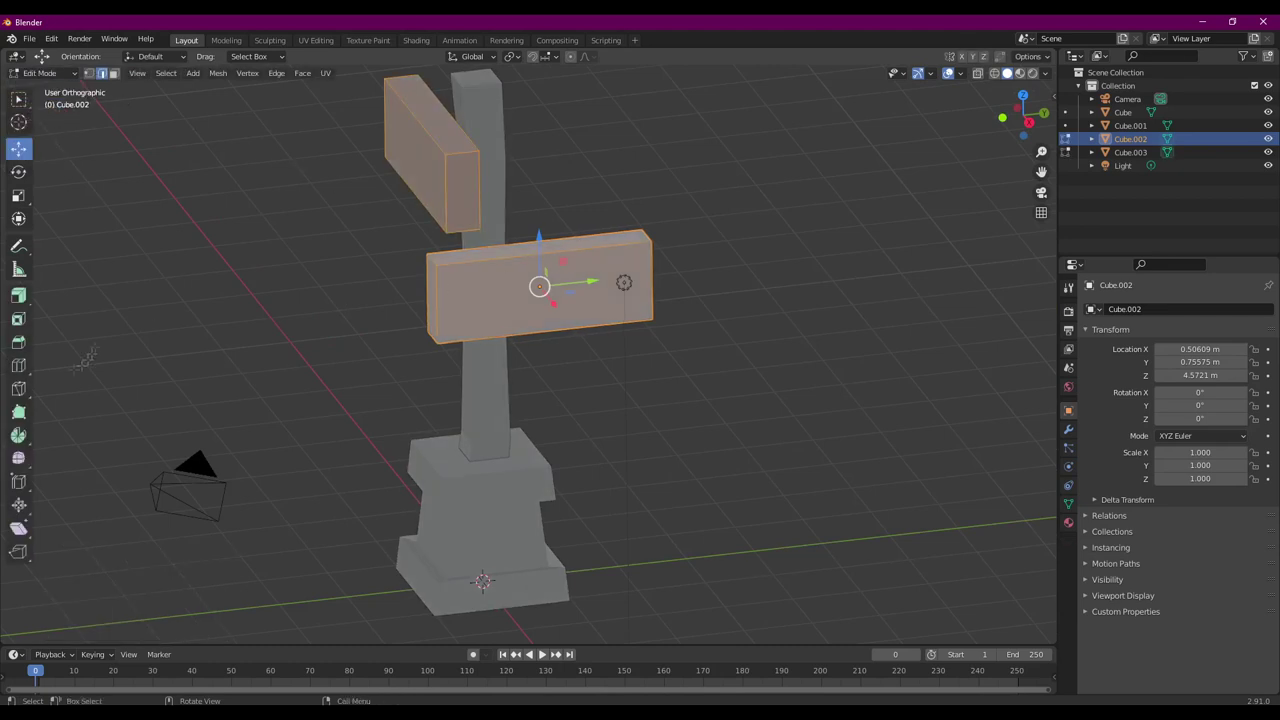
scroll(623, 283, up, 4)
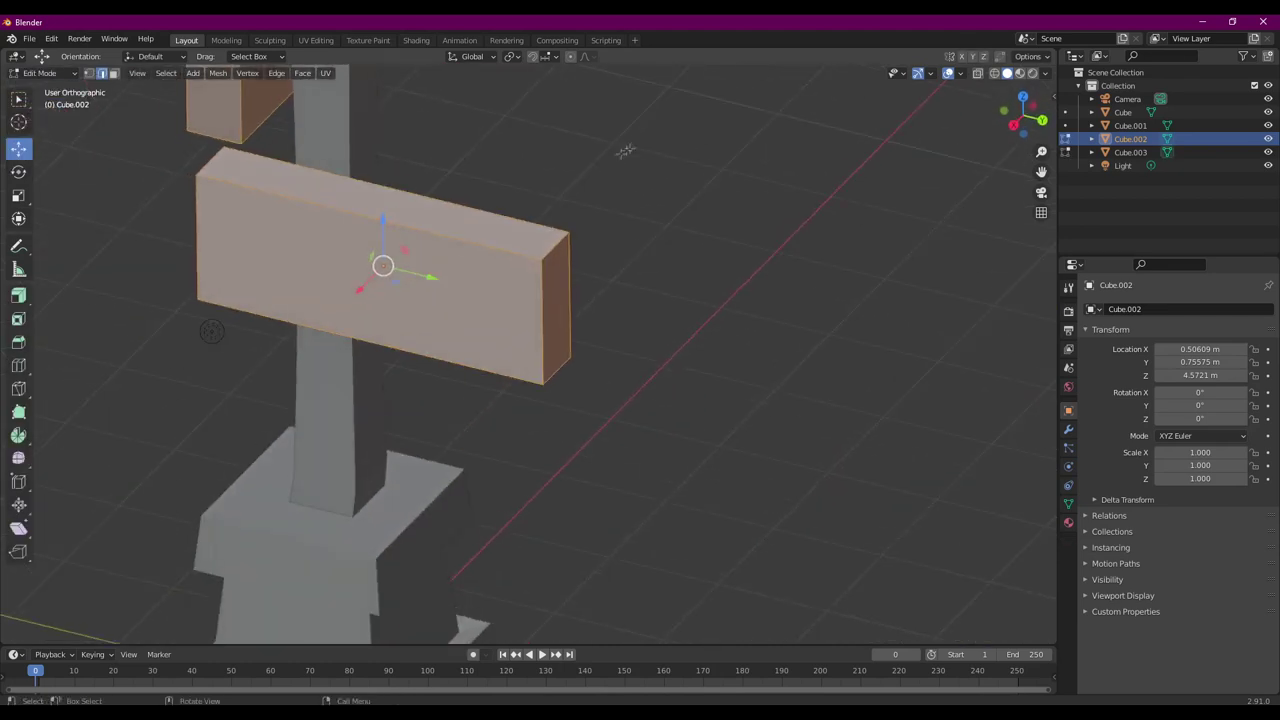
click(652, 230)
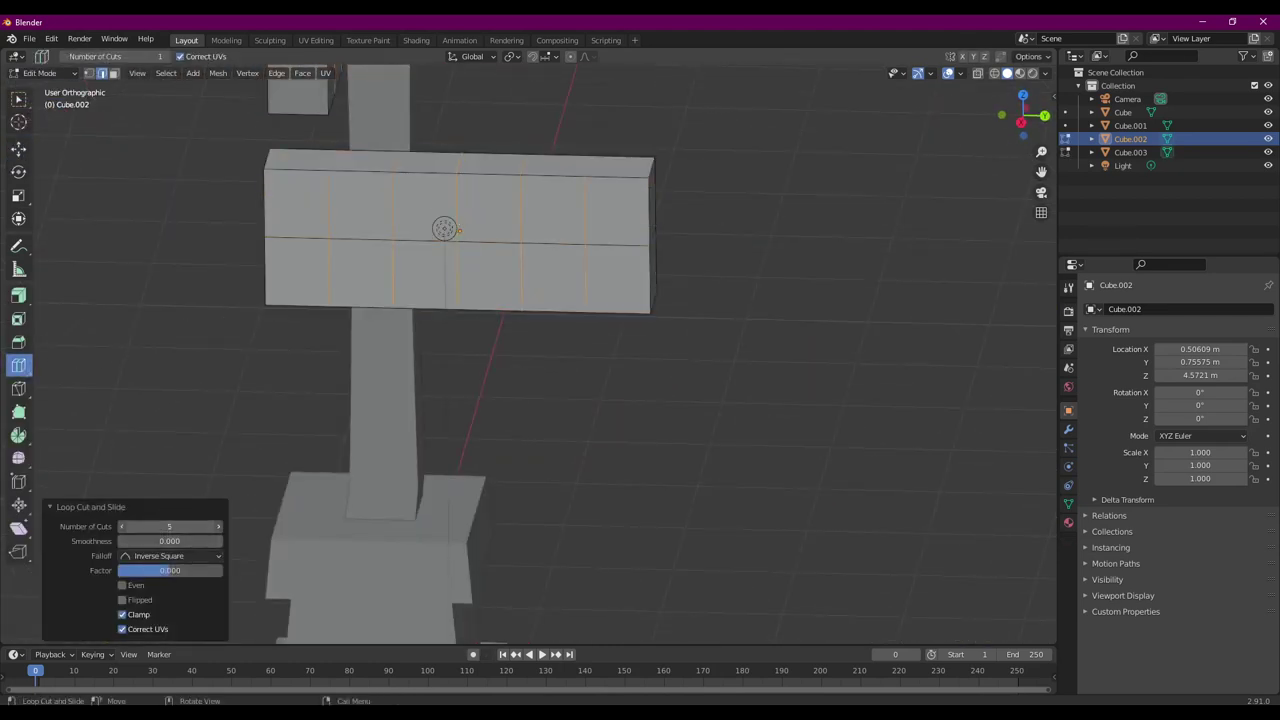
click(459, 231)
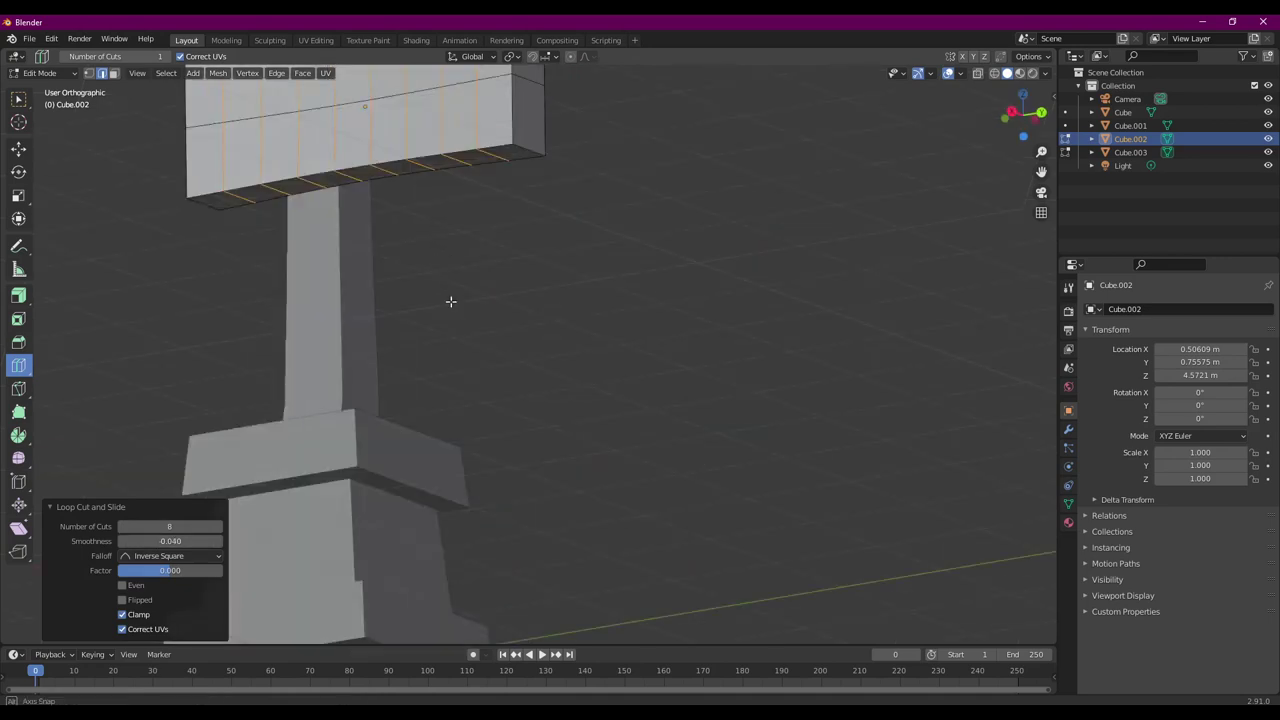
key(shift+space)
key(g)
Step: Lift the arm's tip vertically with proportional falloff and make a first edge bend
drag(604, 290, 565, 248)
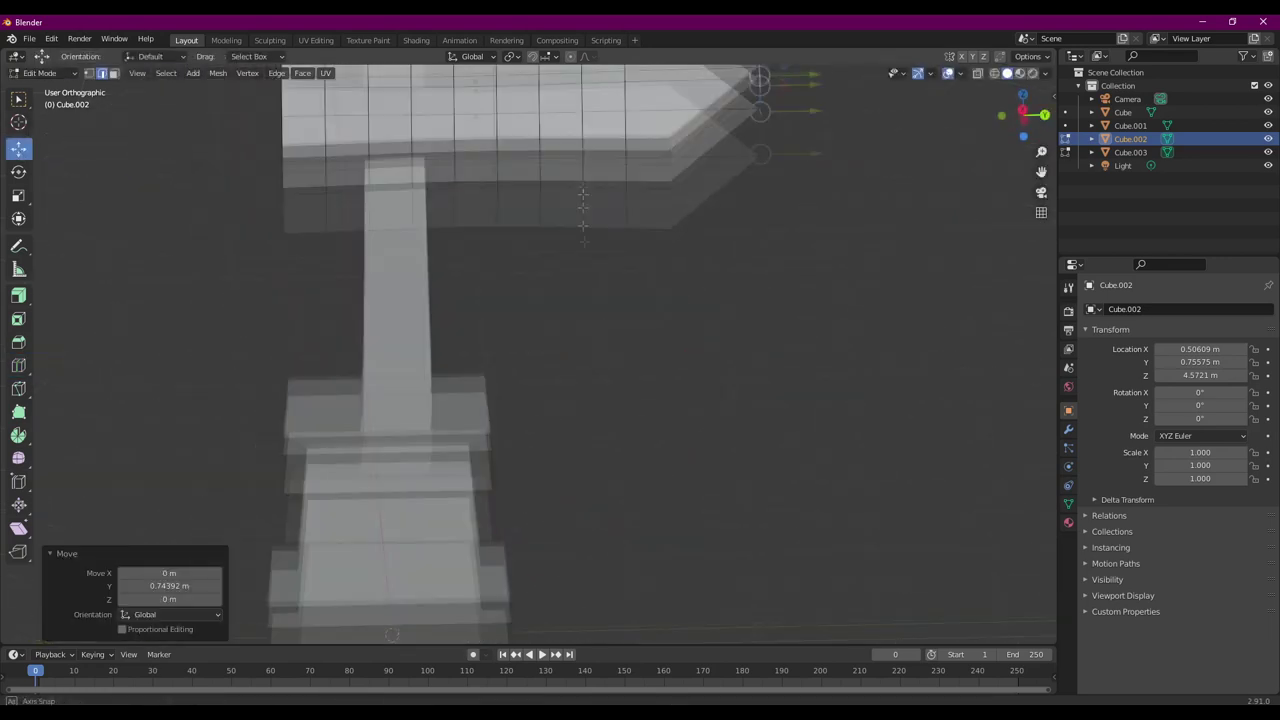
key(g)
key(z)
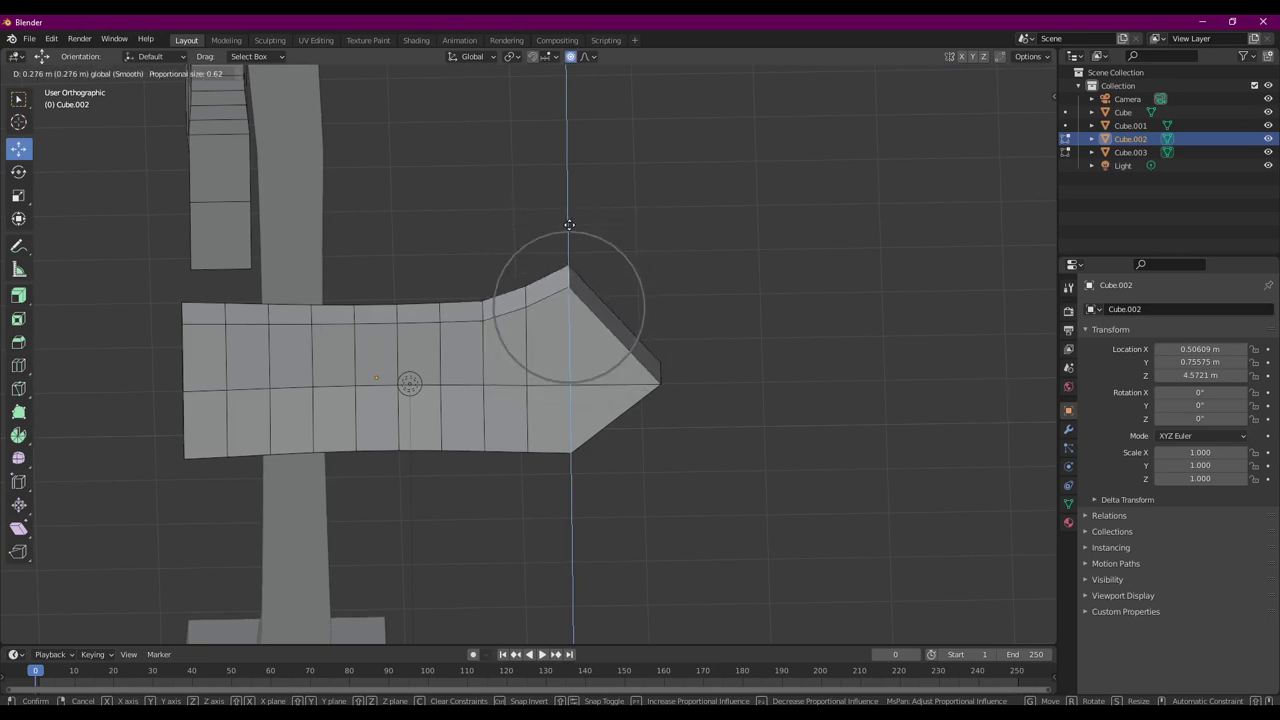
scroll(569, 225, down, 15)
scroll(569, 225, down, 2)
scroll(569, 225, up, 7)
scroll(569, 225, down, 3)
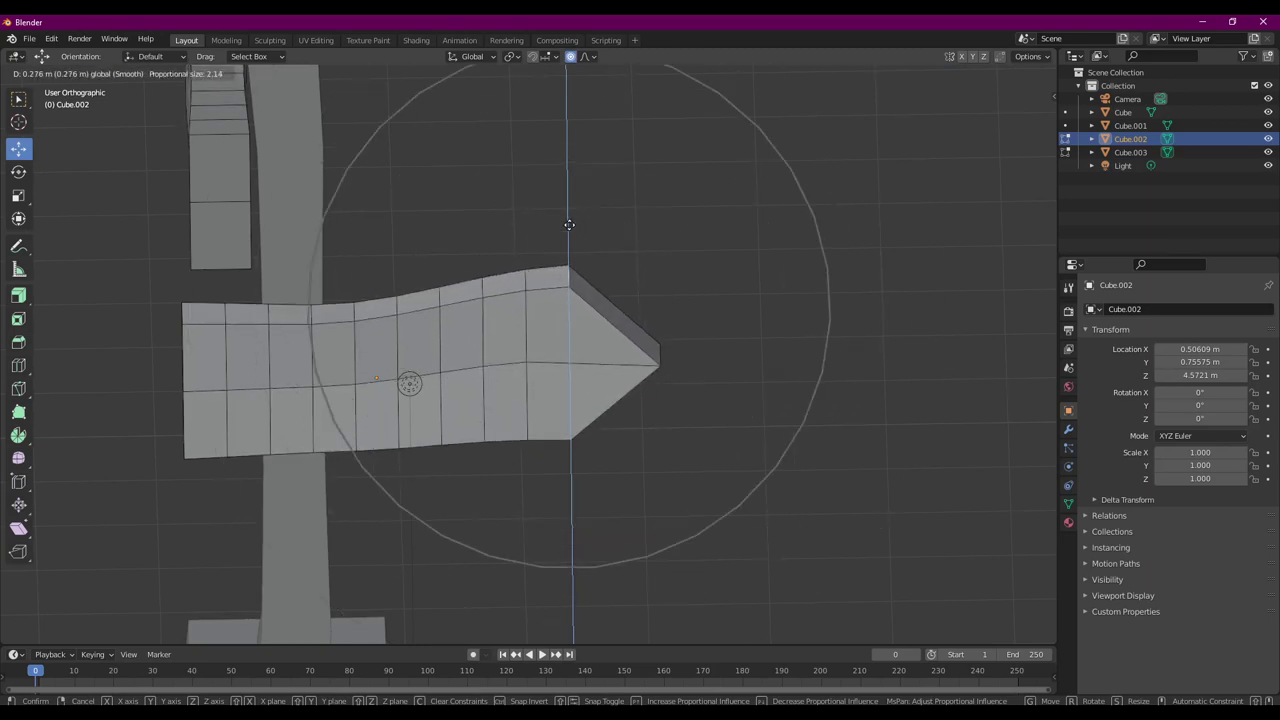
click(569, 225)
mouse_move(528, 243)
mouse_down()
mouse_move(584, 262)
mouse_move(476, 247)
mouse_up()
key(g)
key(z)
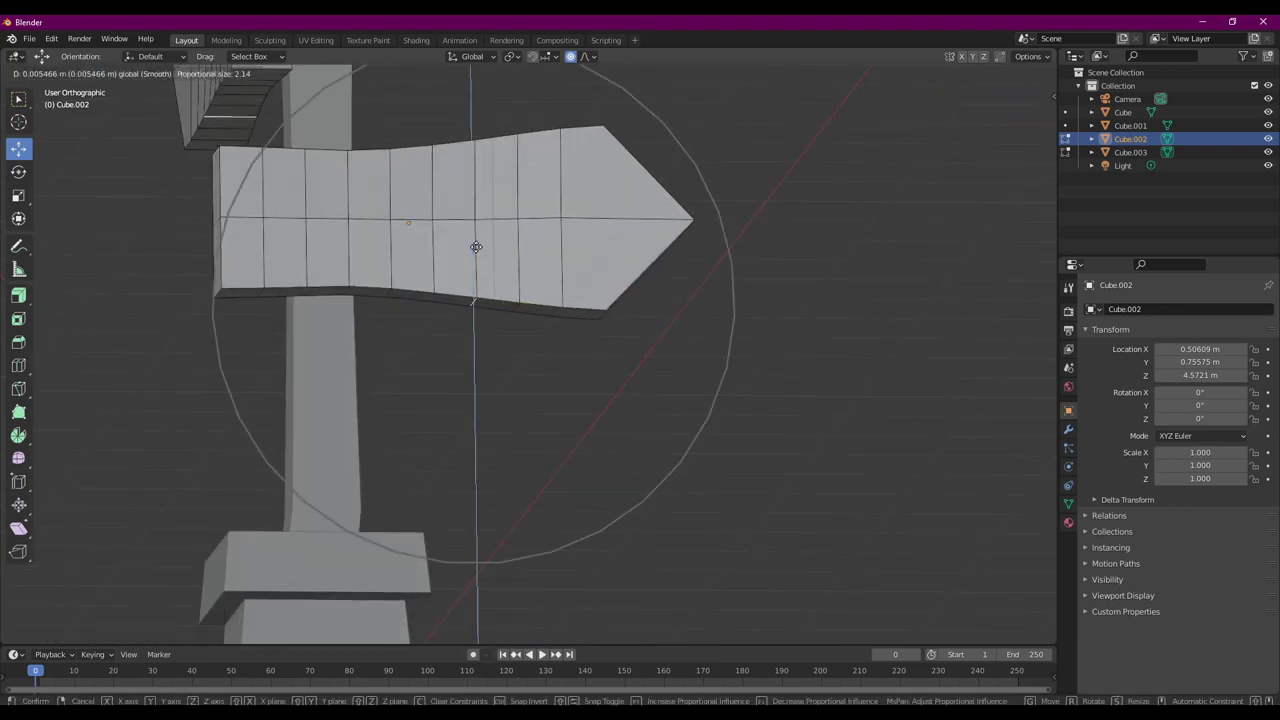
click(485, 241)
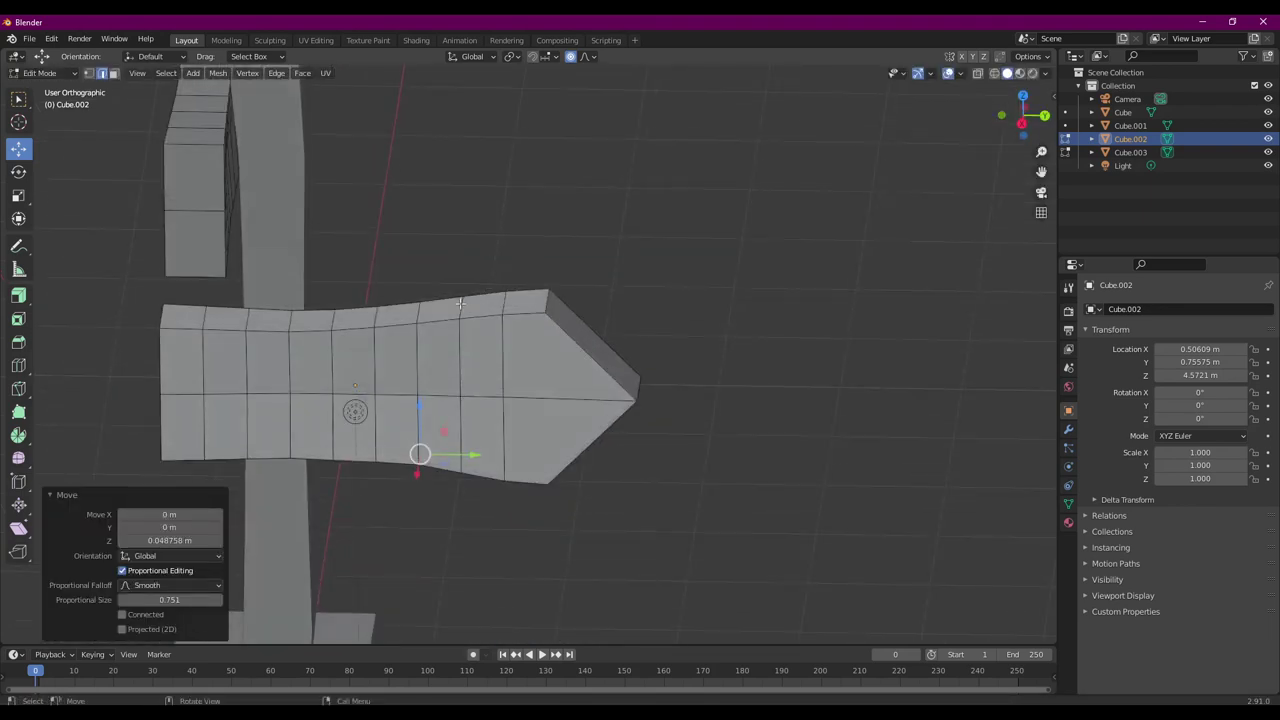
Step: Warp the arm's edges with several more proportional vertical moves, including the lower edge
key(g)
key(z)
click(457, 286)
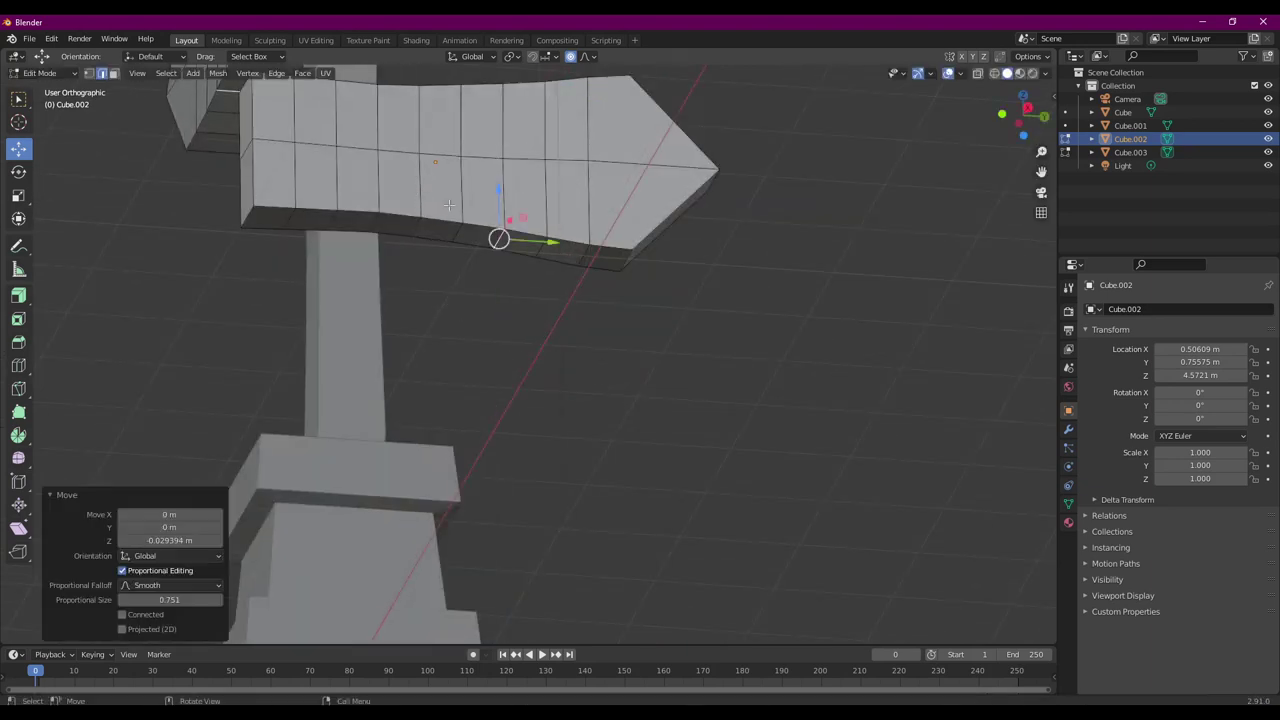
drag(498, 234, 517, 266)
key(g)
key(z)
click(271, 271)
drag(271, 271, 316, 227)
key(g)
key(z)
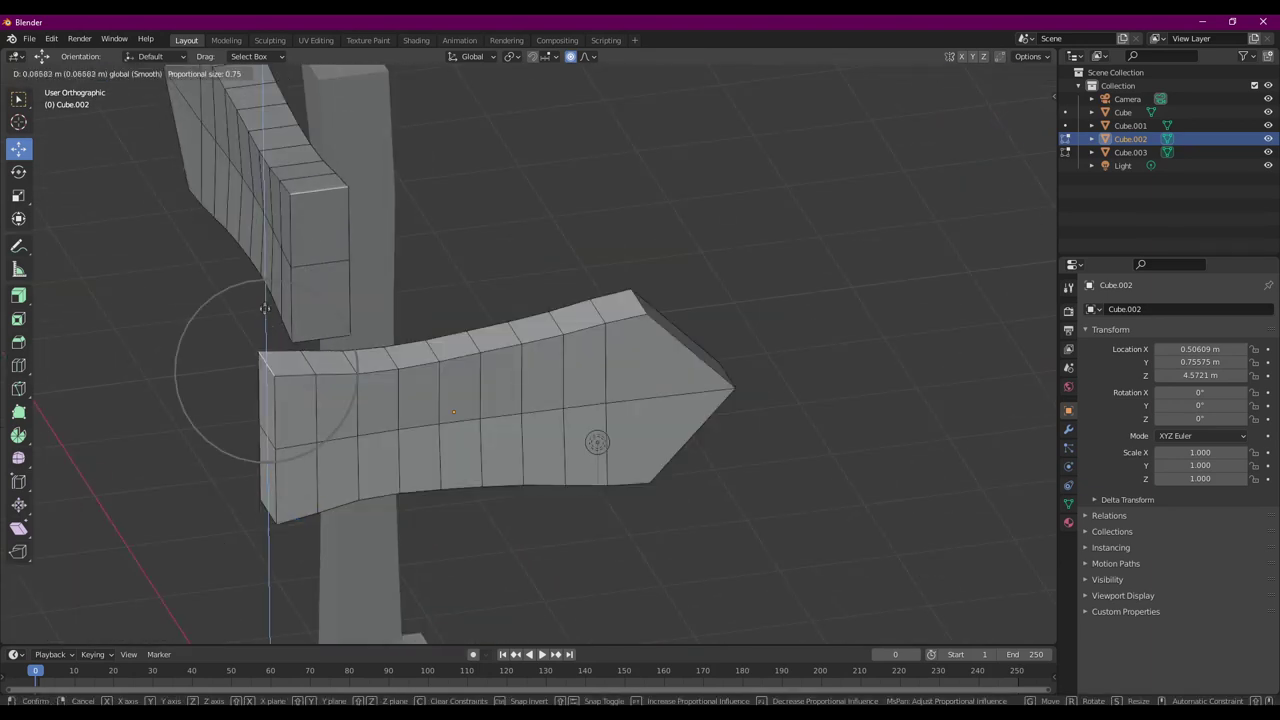
click(300, 360)
drag(300, 360, 330, 300)
key(g)
key(z)
click(367, 309)
Step: Bend the top edge with final vertical moves and view the whole signpost
key(g)
key(z)
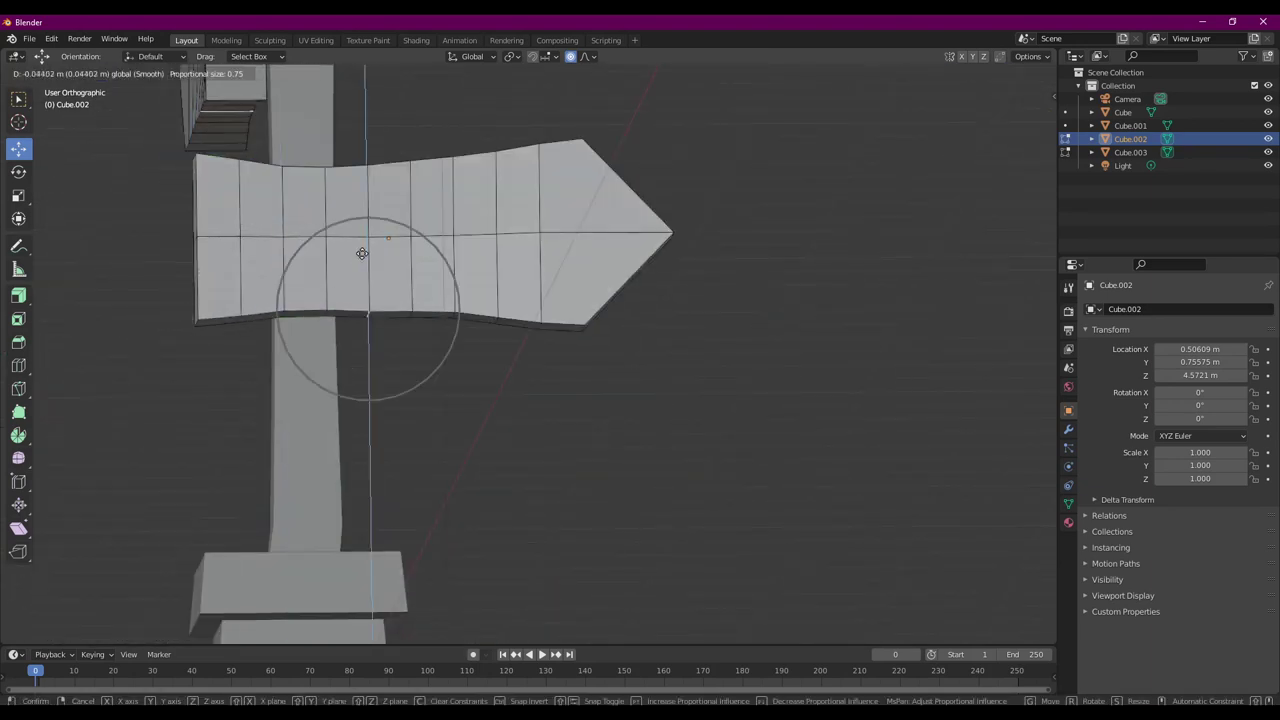
click(400, 246)
key(g)
key(z)
click(420, 258)
drag(420, 258, 457, 300)
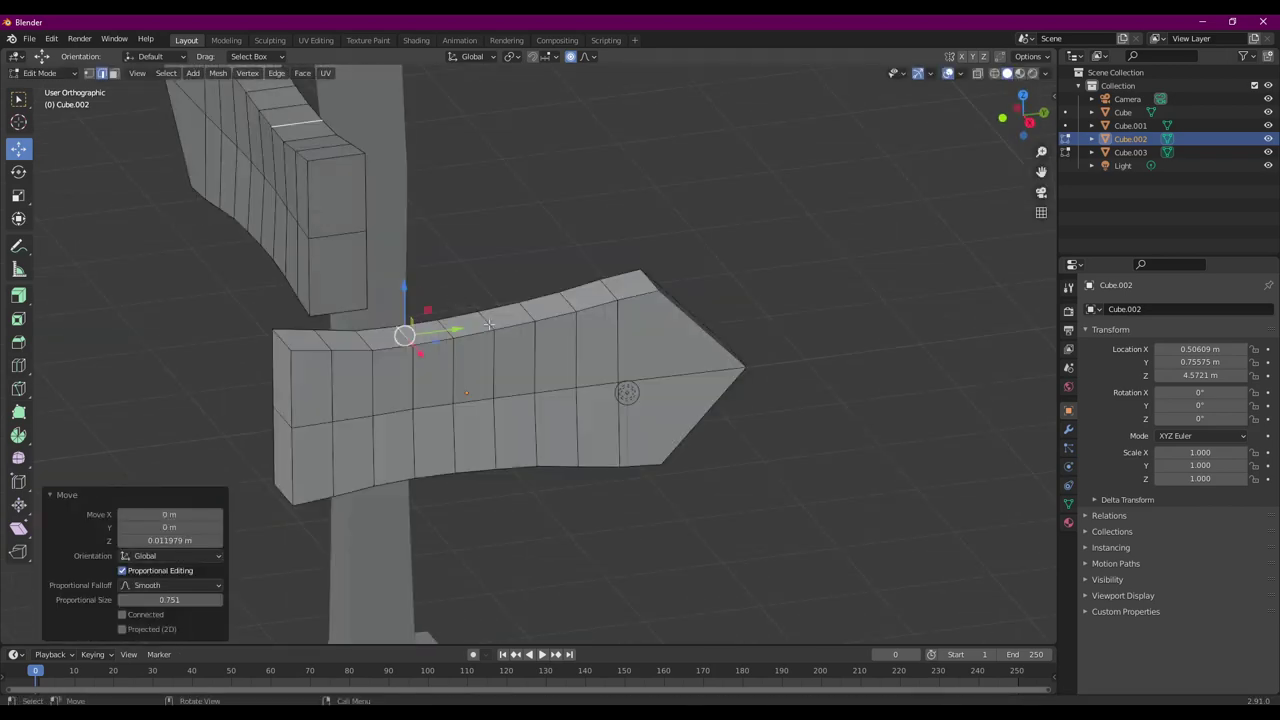
key(g)
key(z)
click(620, 390)
mouse_move(620, 390)
mouse_down()
mouse_move(595, 327)
mouse_move(512, 272)
mouse_move(454, 307)
mouse_up()
scroll(595, 327, down, 5)
Step: Shade the sign arm smooth in Object Mode and enable Auto Smooth under Normals
click(40, 73)
click(45, 88)
click(178, 73)
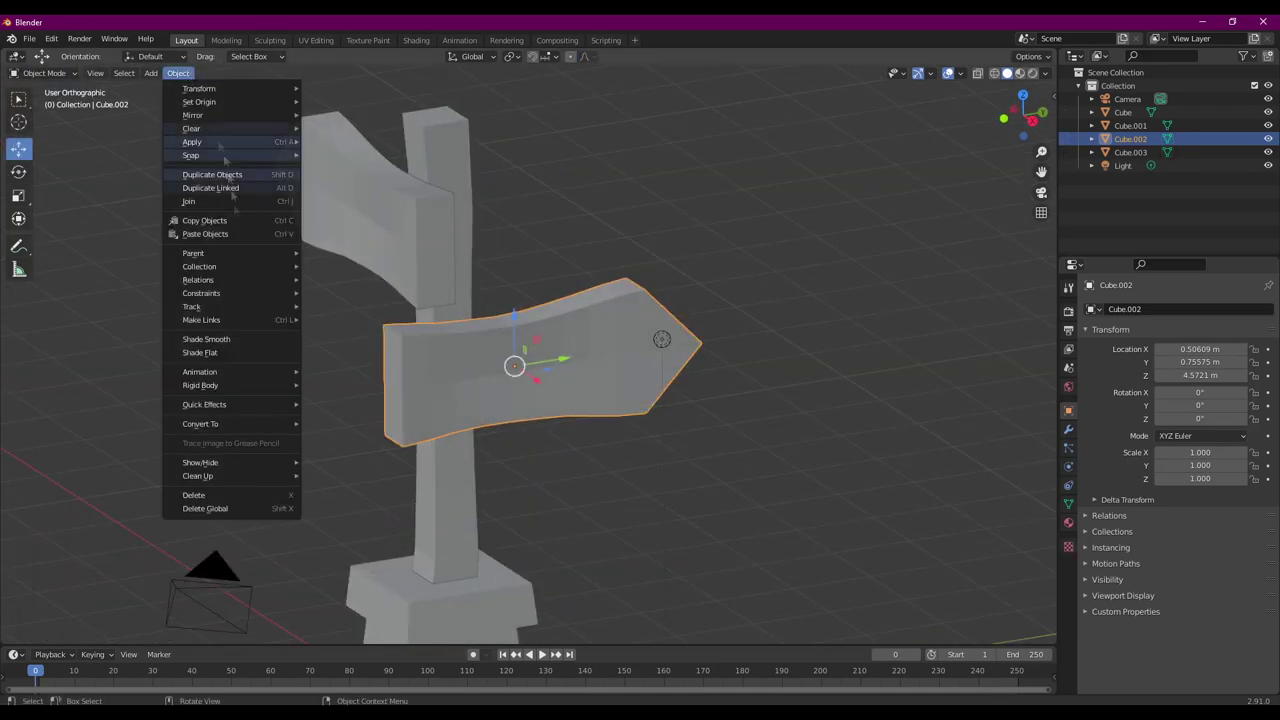
click(210, 337)
click(1110, 579)
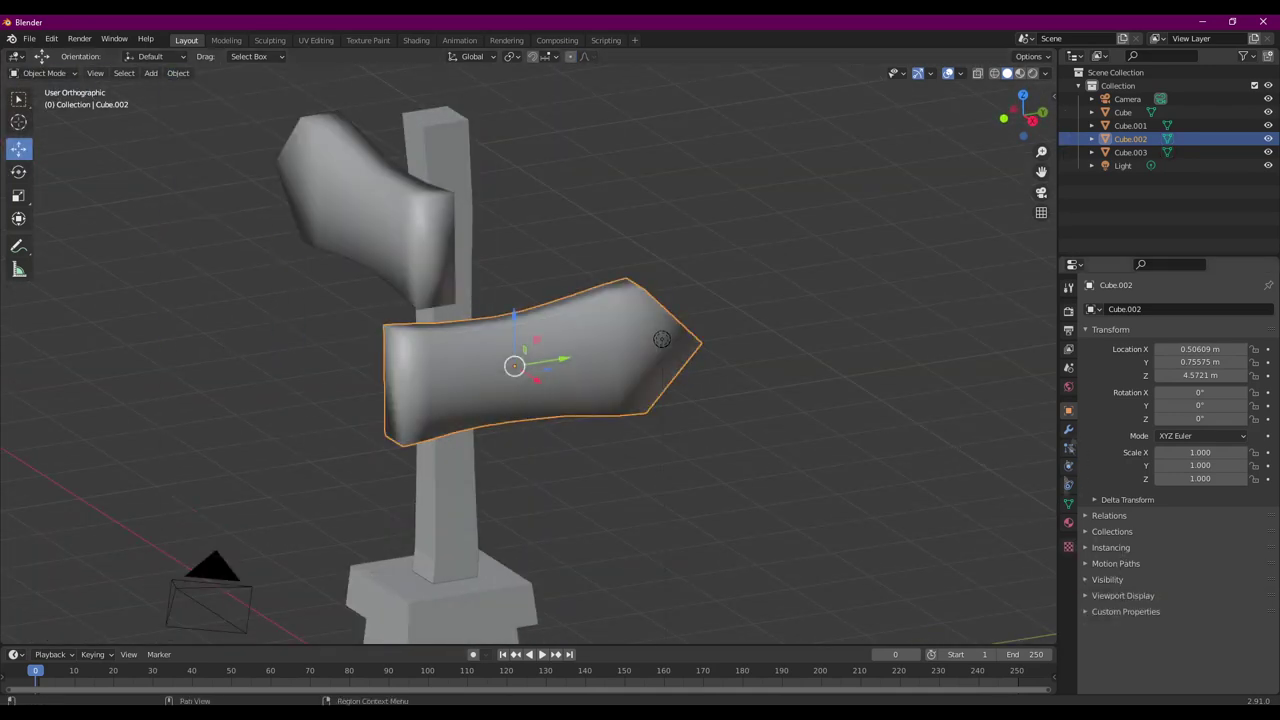
click(1068, 503)
click(1107, 537)
click(1159, 557)
Step: Select the post Cube.001, raise it higher, and enter Edit Mode on it
mouse_move(760, 440)
mouse_down()
mouse_move(670, 414)
mouse_move(563, 457)
mouse_up()
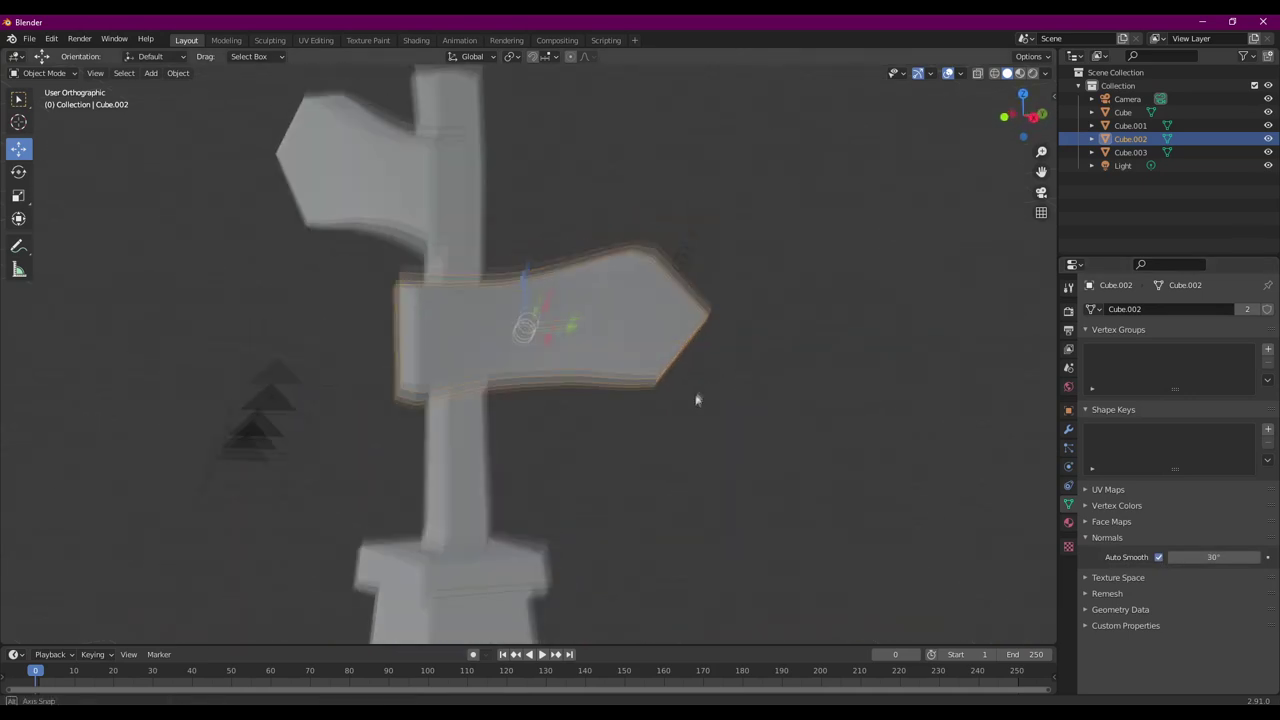
click(415, 500)
mouse_move(512, 420)
mouse_down()
mouse_move(570, 438)
mouse_move(525, 447)
mouse_move(548, 457)
mouse_up()
mouse_move(424, 320)
mouse_down()
mouse_move(425, 300)
mouse_move(514, 251)
mouse_up()
click(40, 73)
click(40, 95)
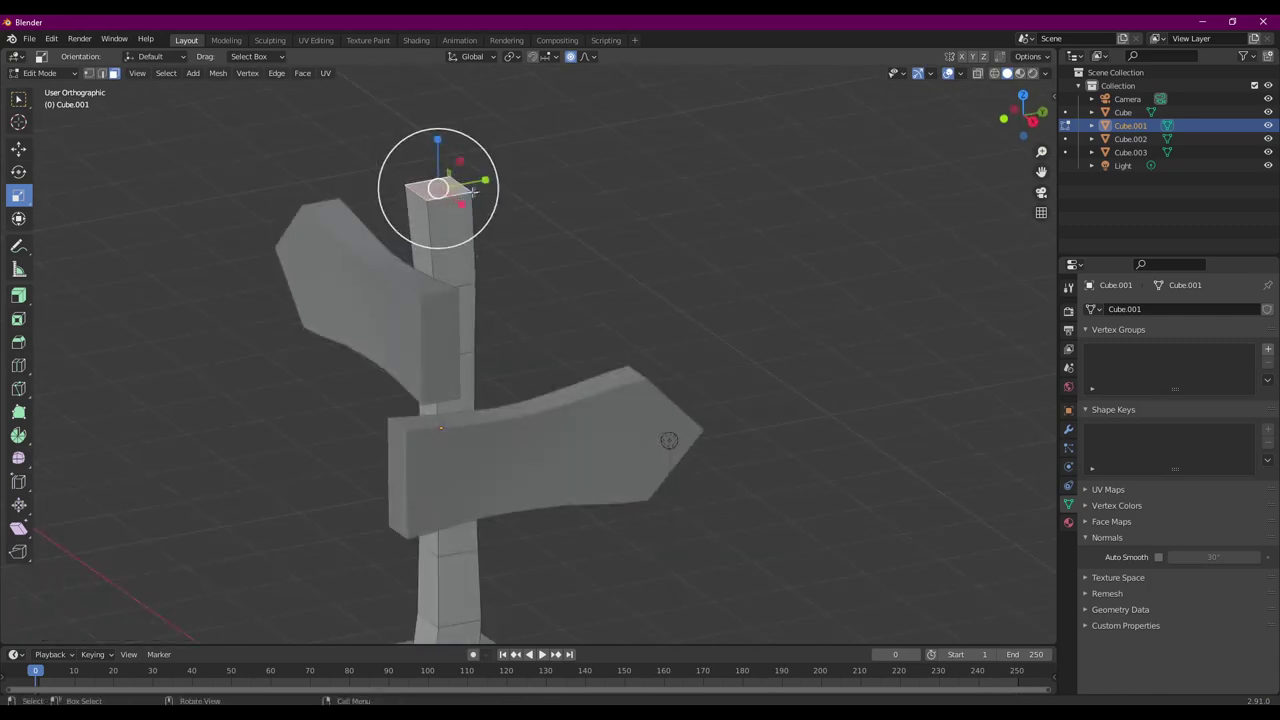
click(18, 318)
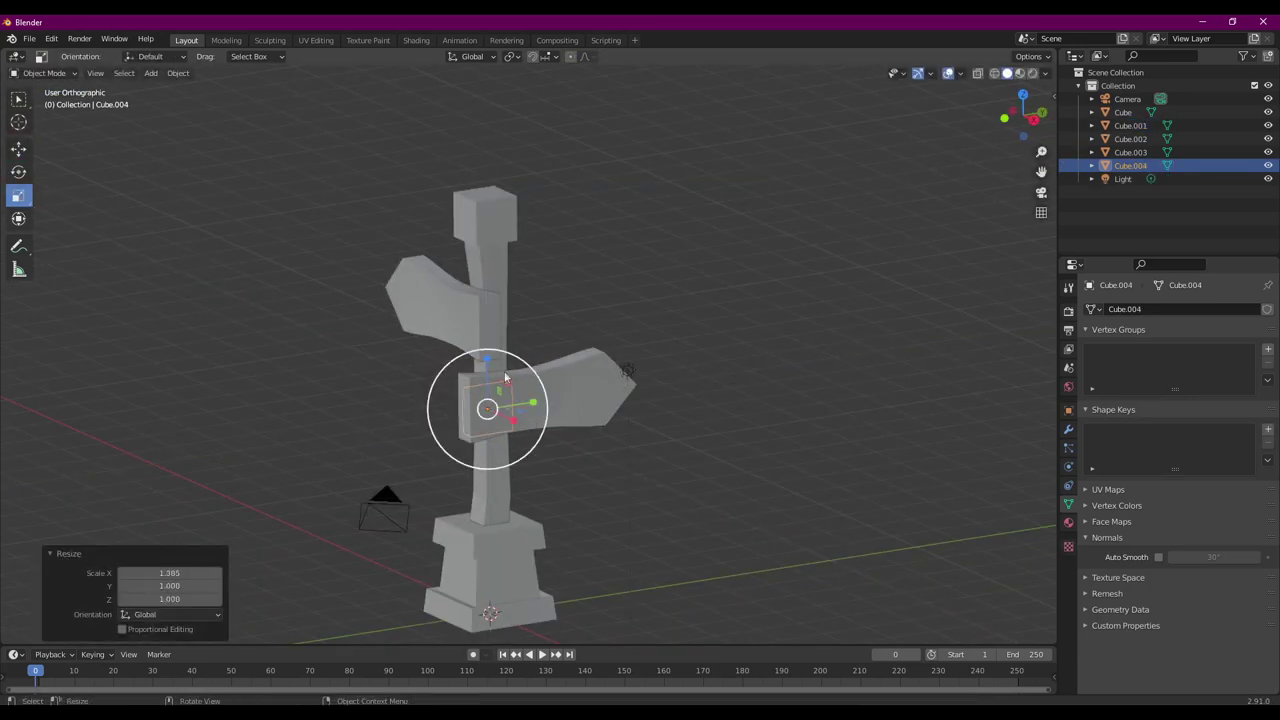
Step: Place the small stud cube on the lower sign arm and apply its scale
click(18, 172)
click(18, 148)
drag(487, 408, 507, 352)
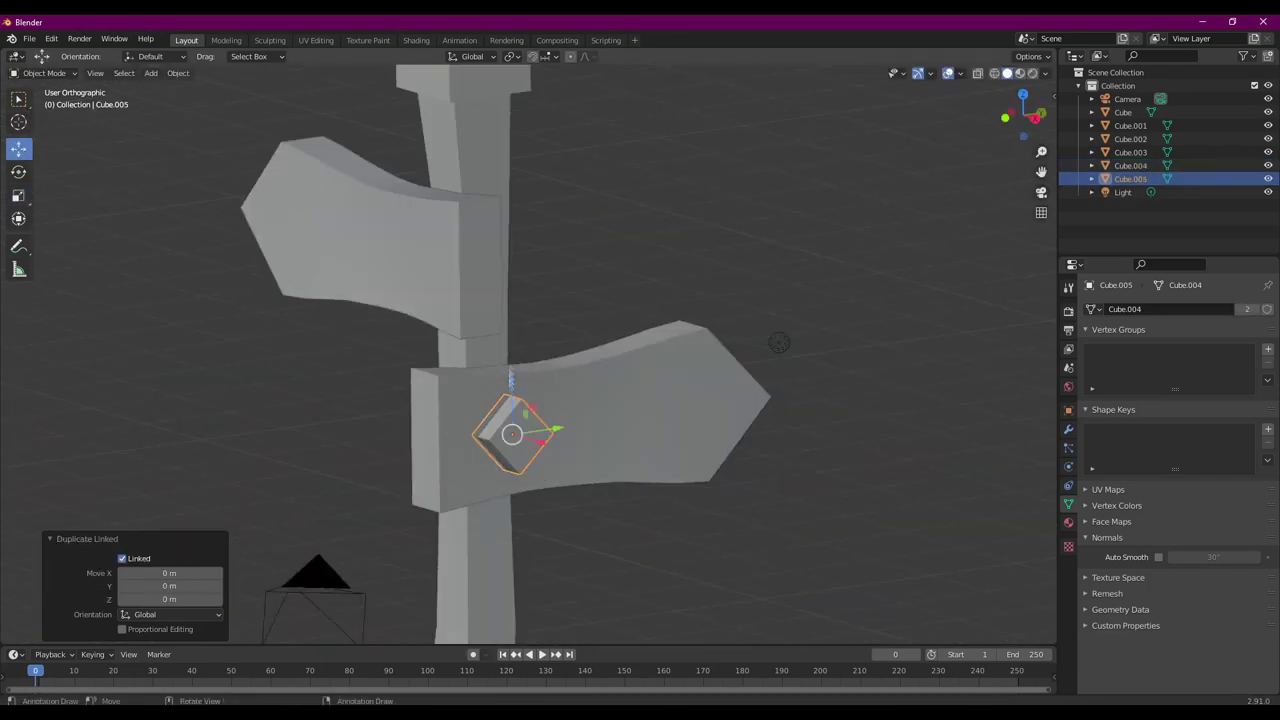
key(ctrl+z)
key(ctrl+a)
click(658, 397)
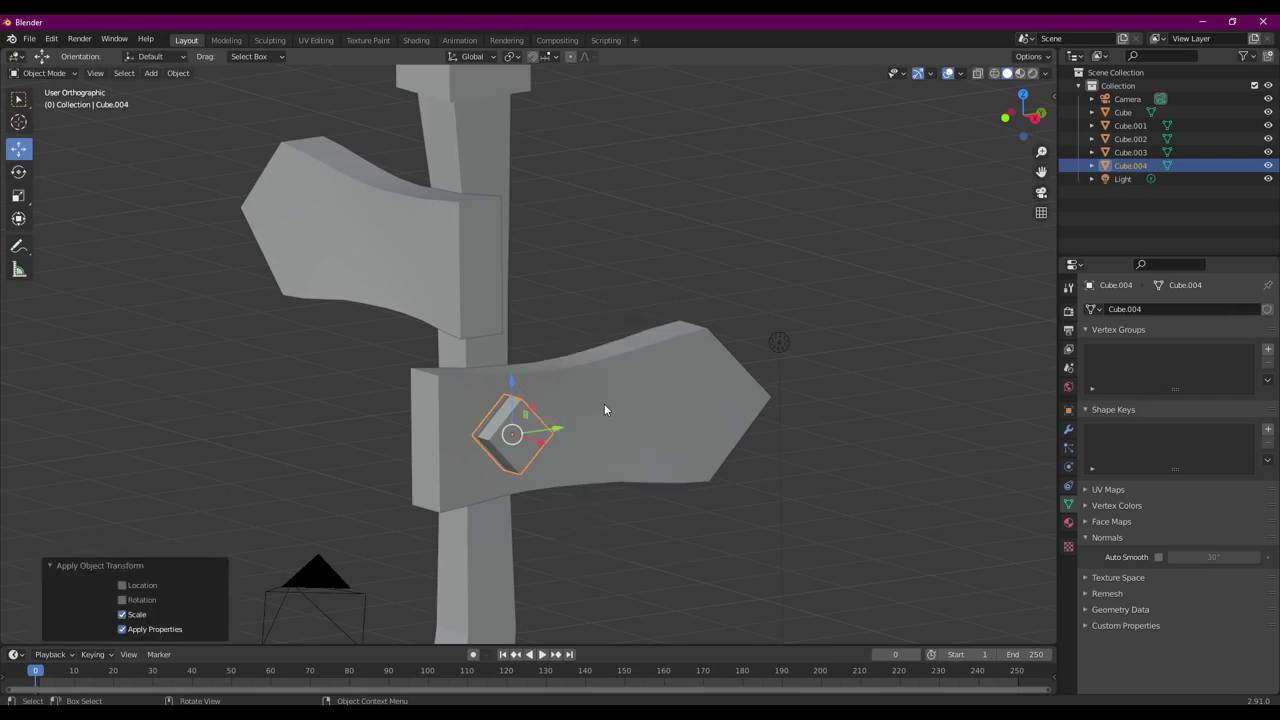
Step: Duplicate the stud onto the upper arm, then tilt, reposition and rotate it into a diamond
key(shift+d)
click(420, 280)
click(18, 171)
drag(440, 240, 432, 258)
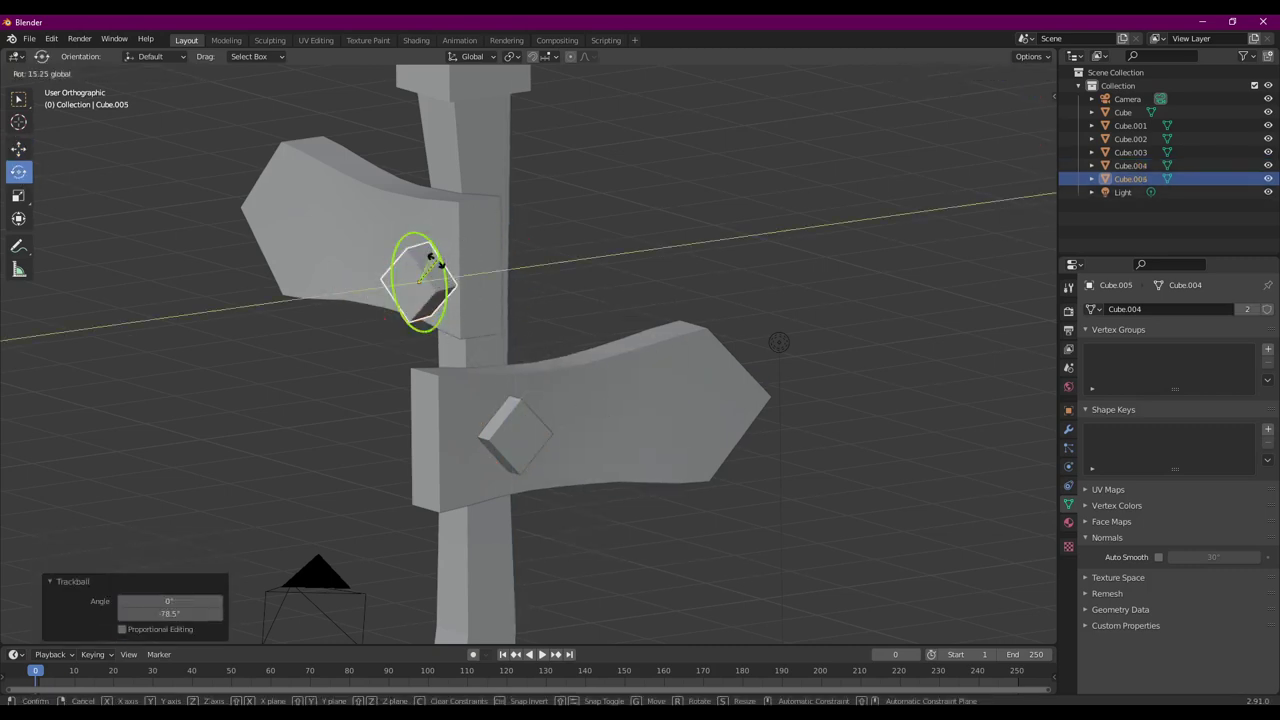
click(432, 258)
key(g)
key(z)
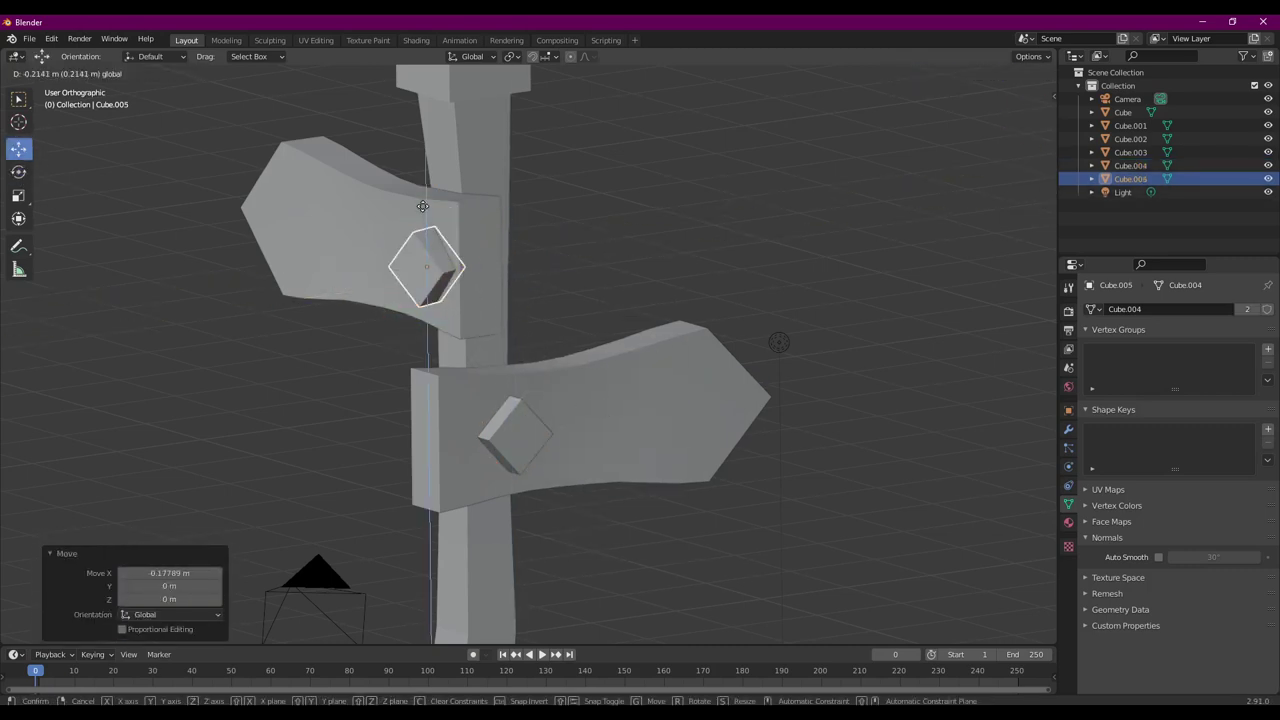
key(y)
click(422, 206)
key(r)
key(z)
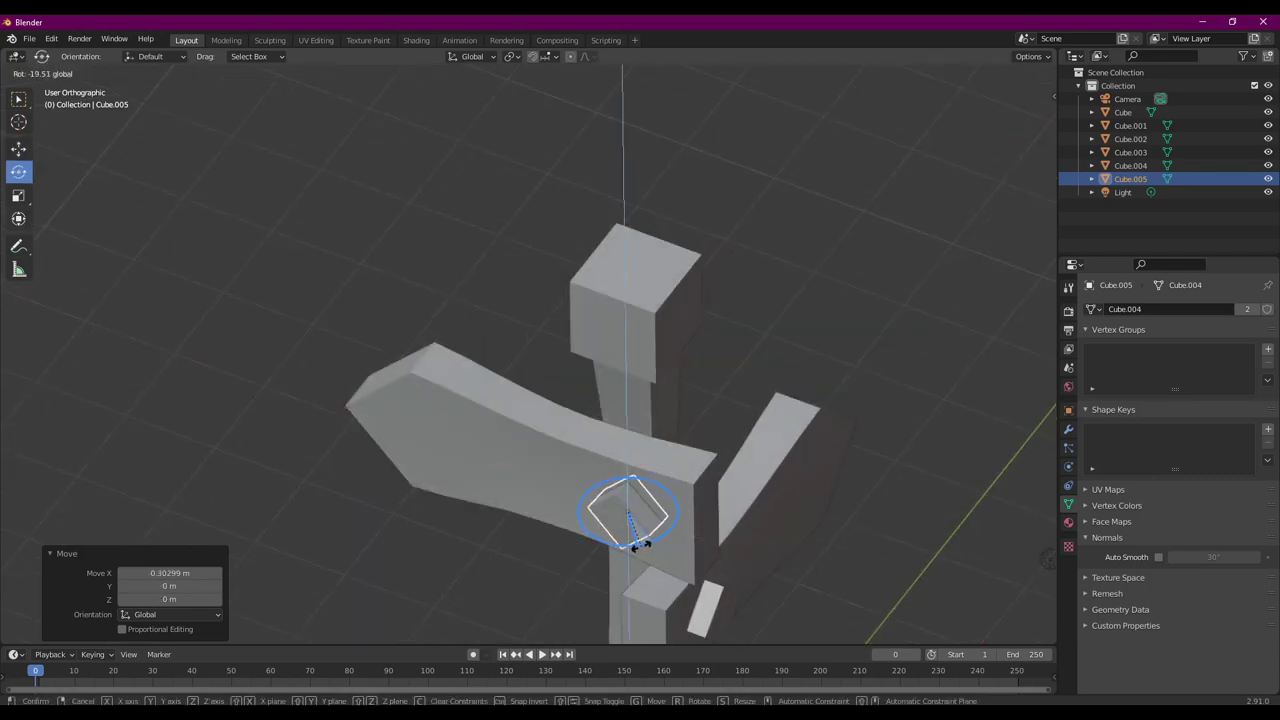
click(241, 286)
Step: Inset the top face of post Cube.001 to widen the cap by 1.123×
mouse_move(664, 527)
mouse_down()
mouse_move(690, 530)
mouse_move(752, 364)
mouse_up()
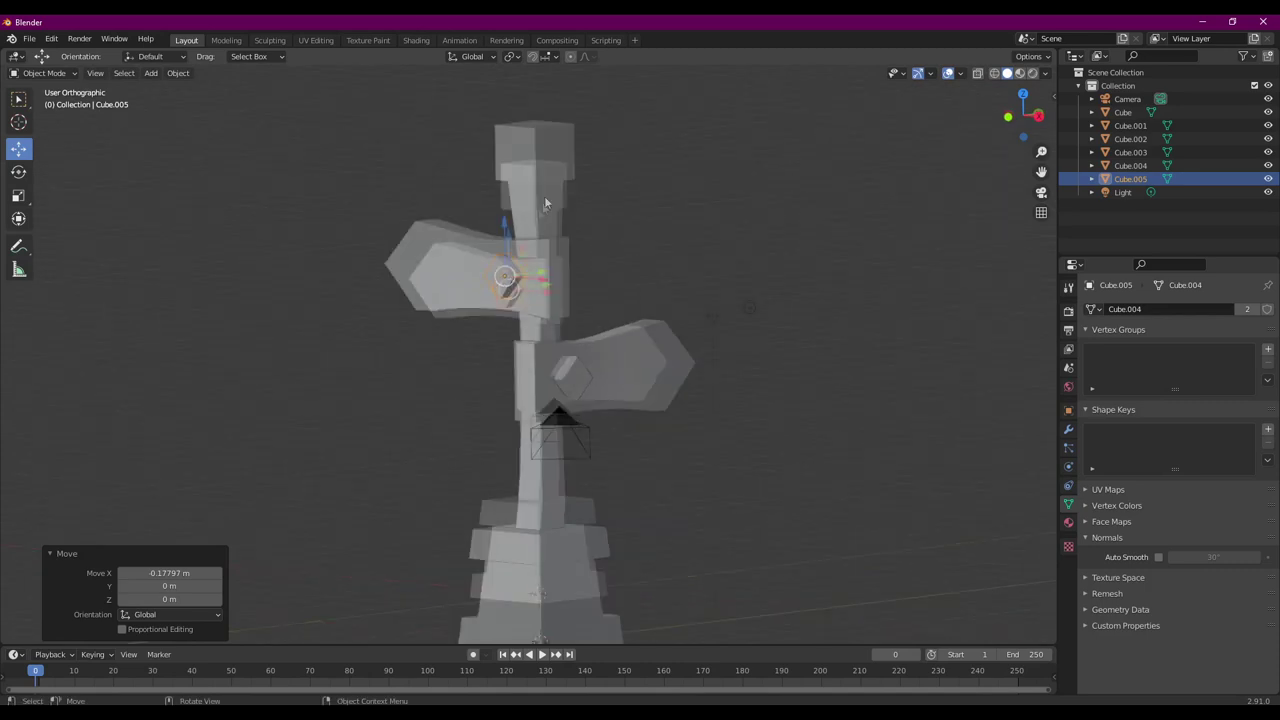
scroll(480, 350, up, 5)
click(480, 220)
click(40, 76)
drag(480, 320, 508, 270)
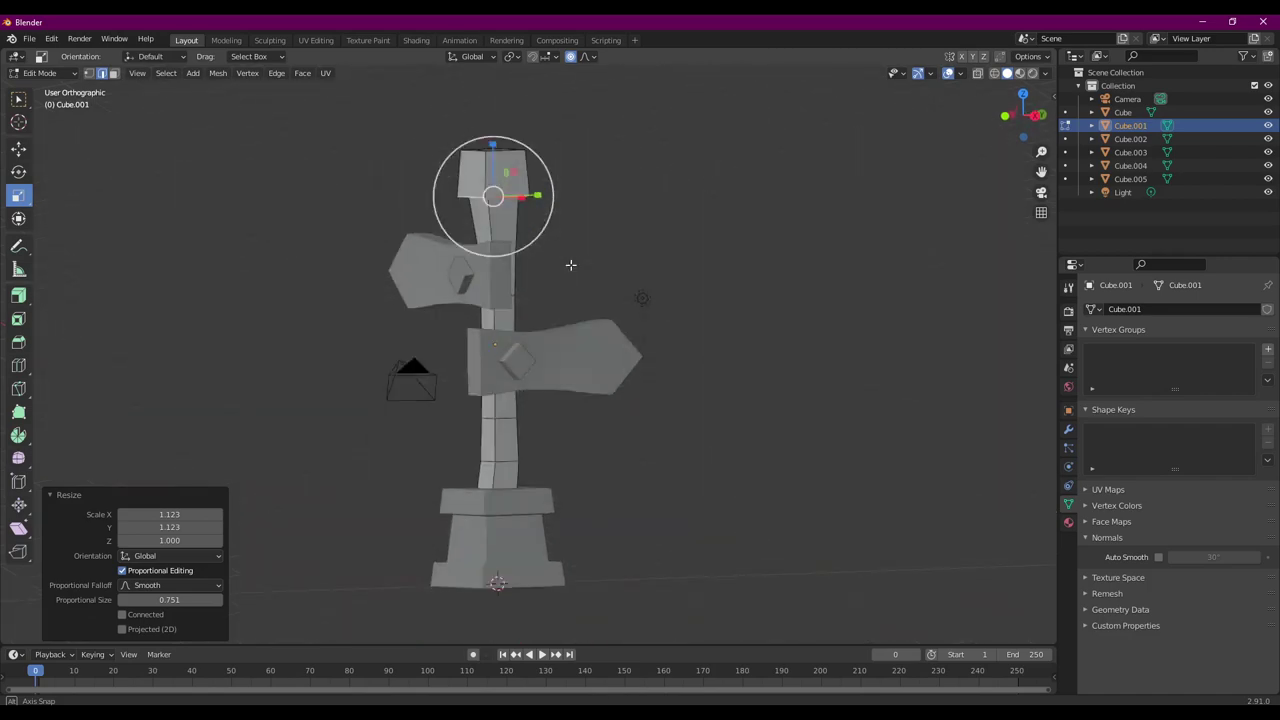
Step: Switch the viewport to Rendered shading
drag(570, 264, 480, 405)
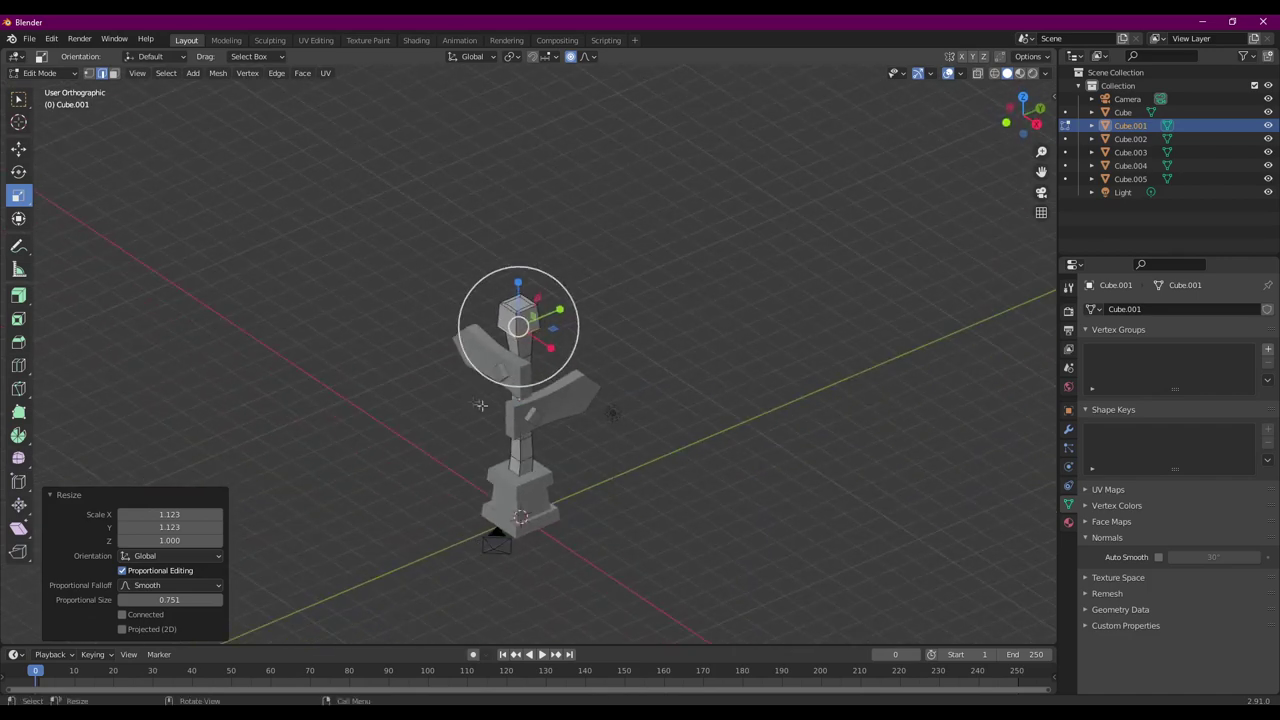
key(z)
click(489, 332)
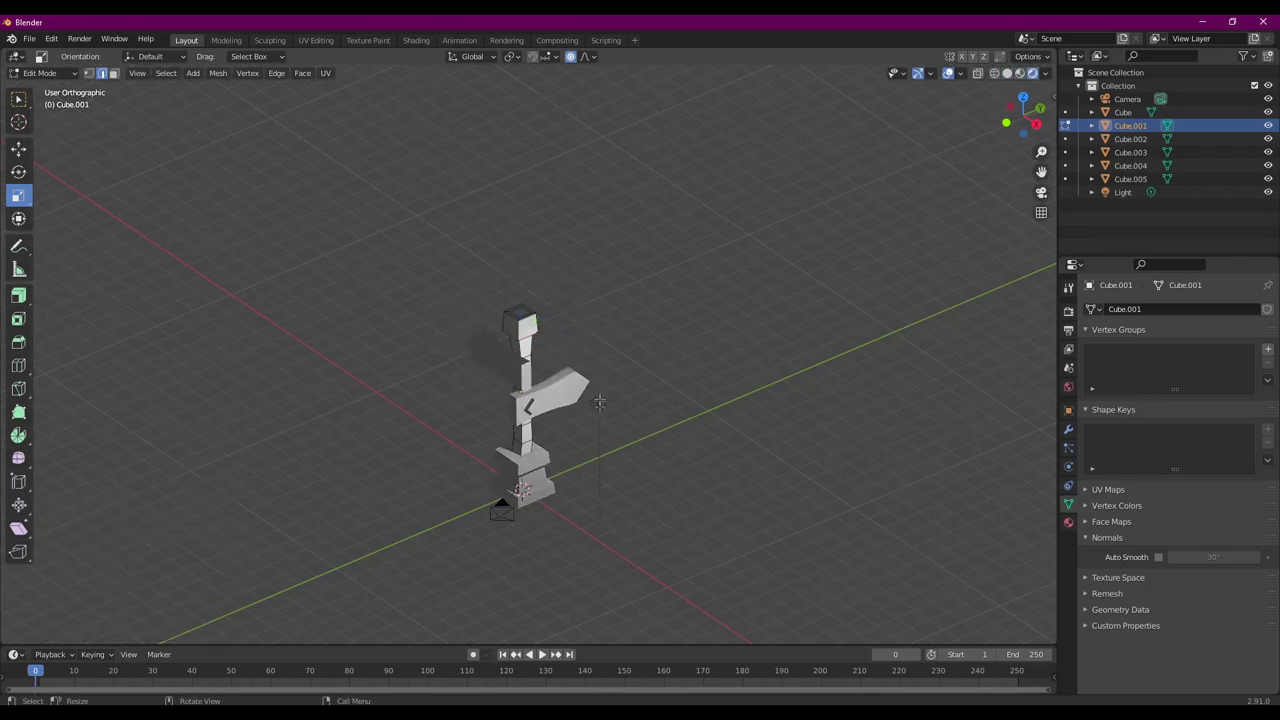
Step: Move the scene light up and over the signpost with axis-constrained moves
key(Tab)
click(597, 402)
drag(600, 400, 600, 200)
key(g)
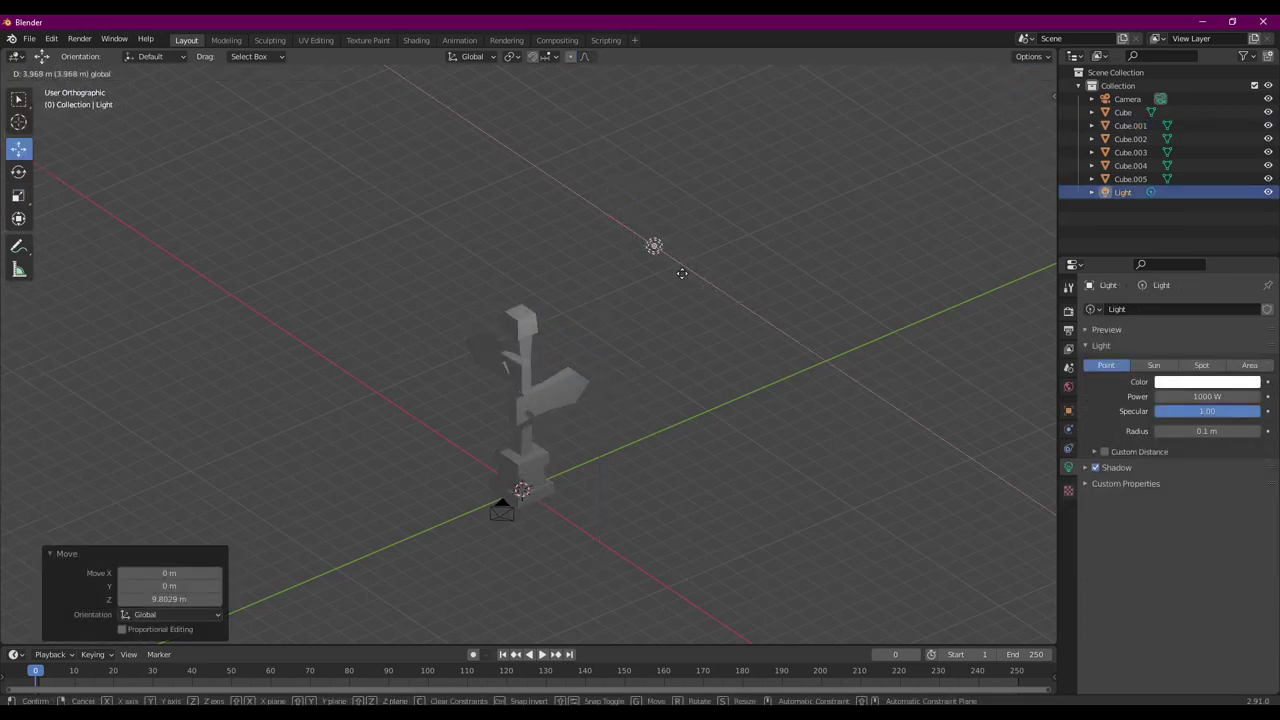
click(643, 271)
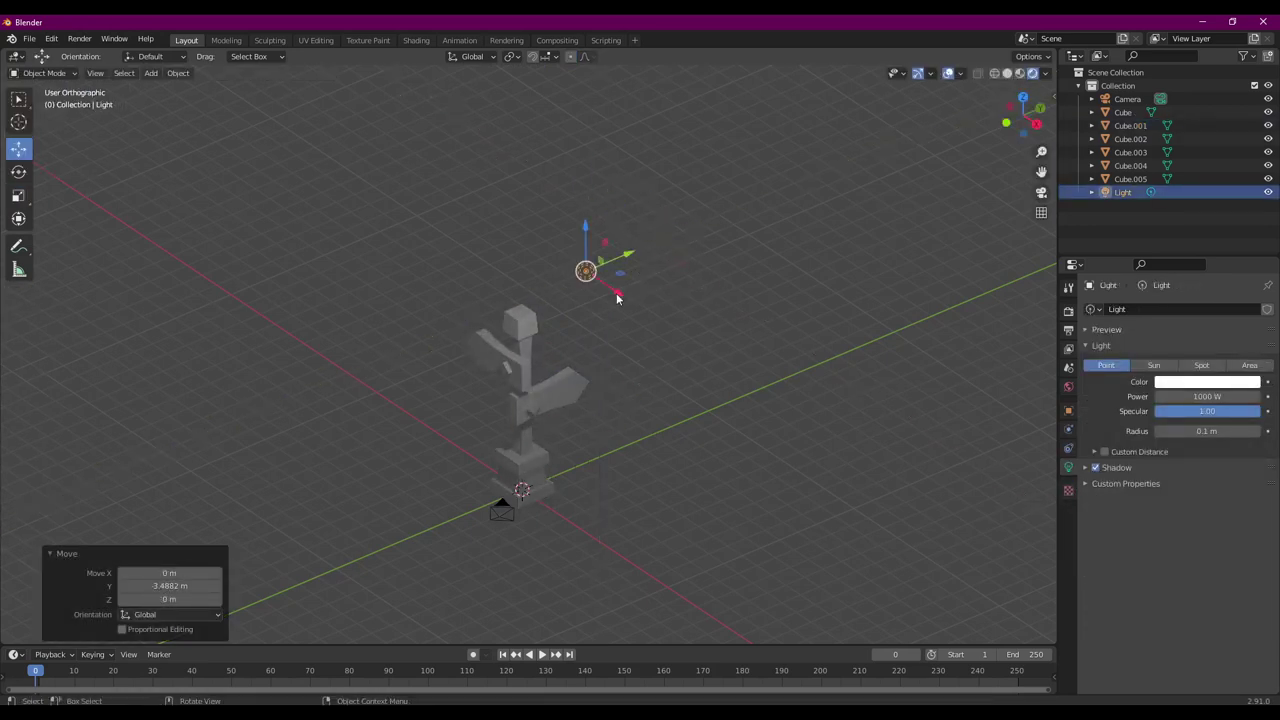
drag(617, 298, 357, 409)
click(461, 238)
drag(491, 309, 518, 206)
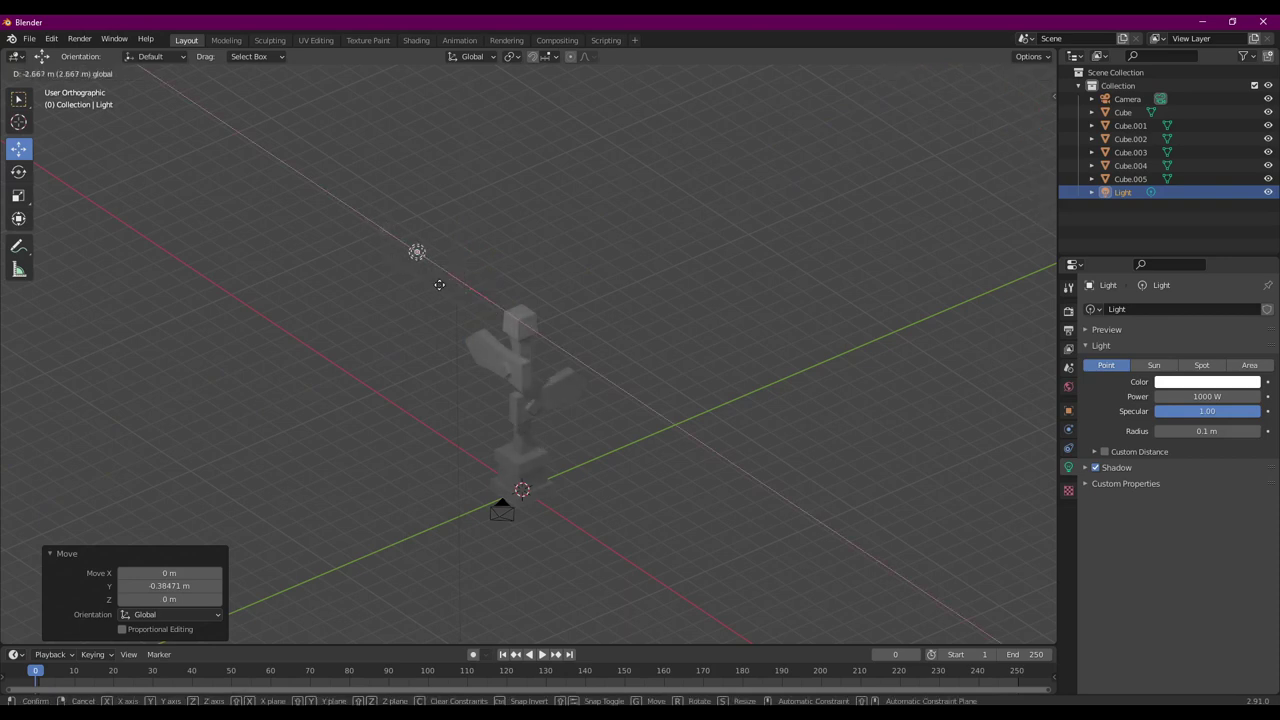
key(z)
click(434, 196)
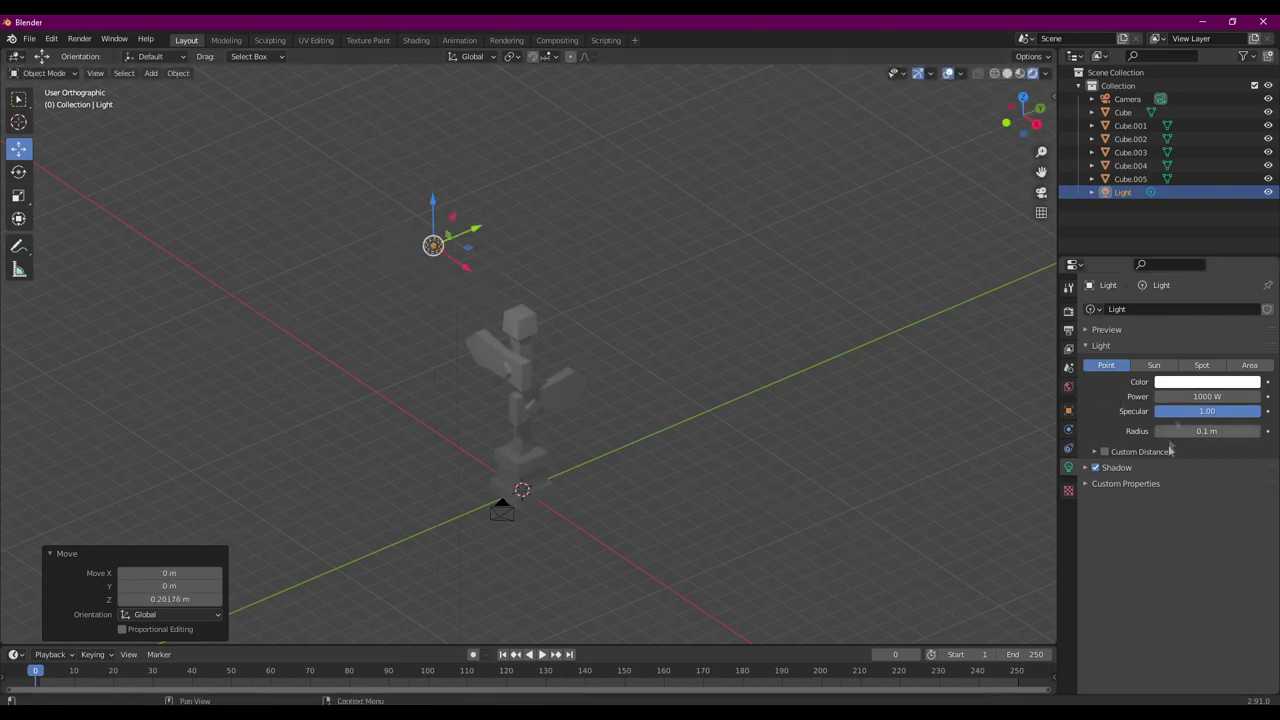
Step: Duplicate the light twice, making Light.001 and Light.002 around the model
key(shift+d)
key(Escape)
key(shift+d)
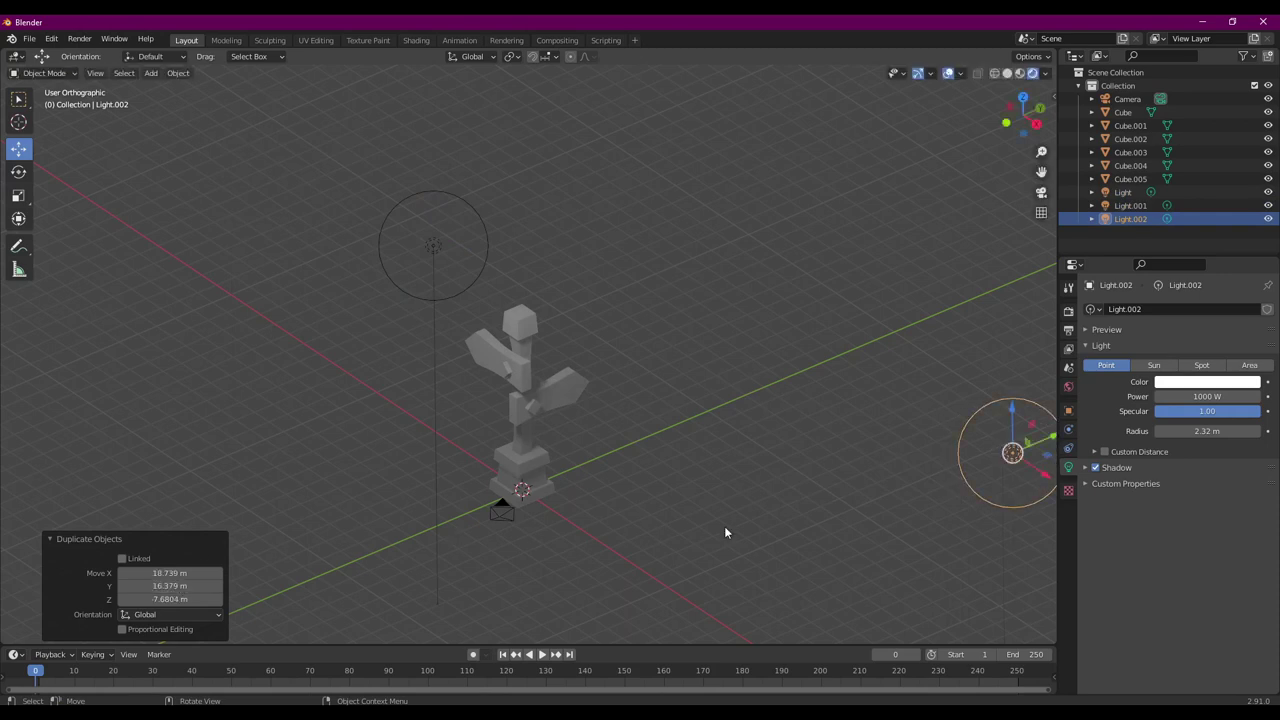
click(518, 336)
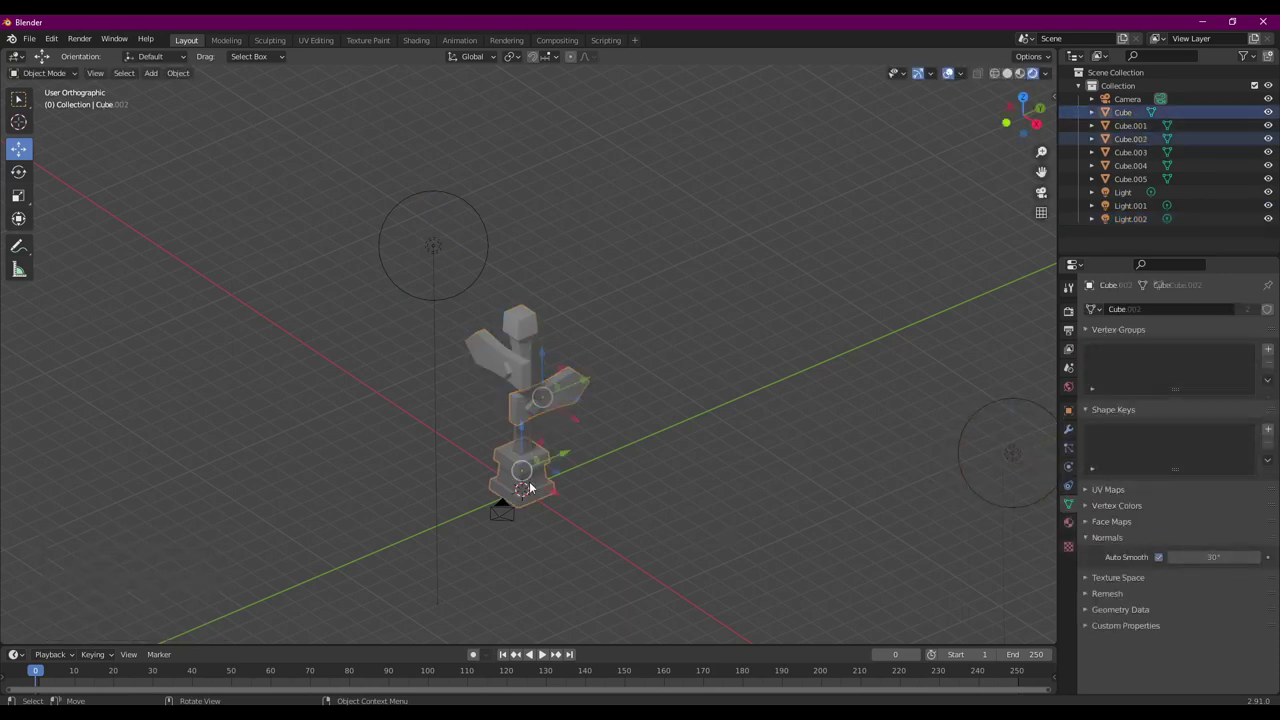
click(529, 487)
Step: Make the camera orthographic and shift it to frame the signpost
click(500, 505)
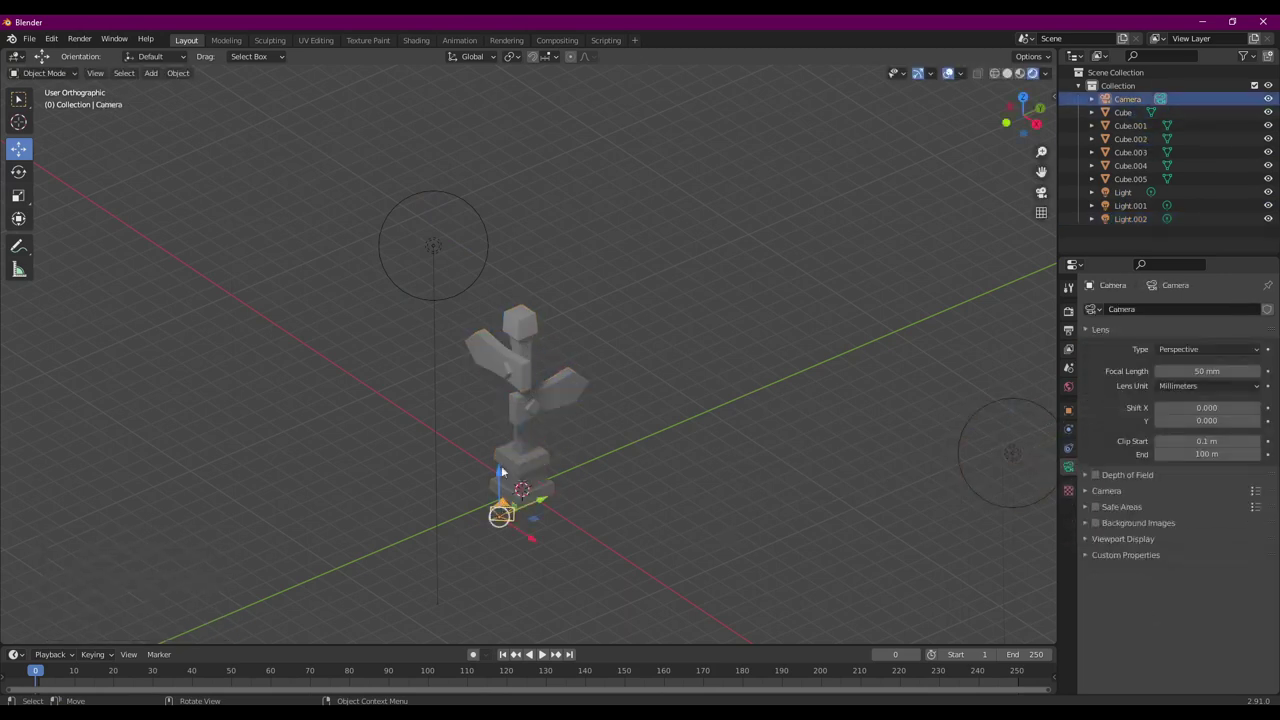
drag(502, 472, 500, 440)
key(KP_0)
click(1199, 349)
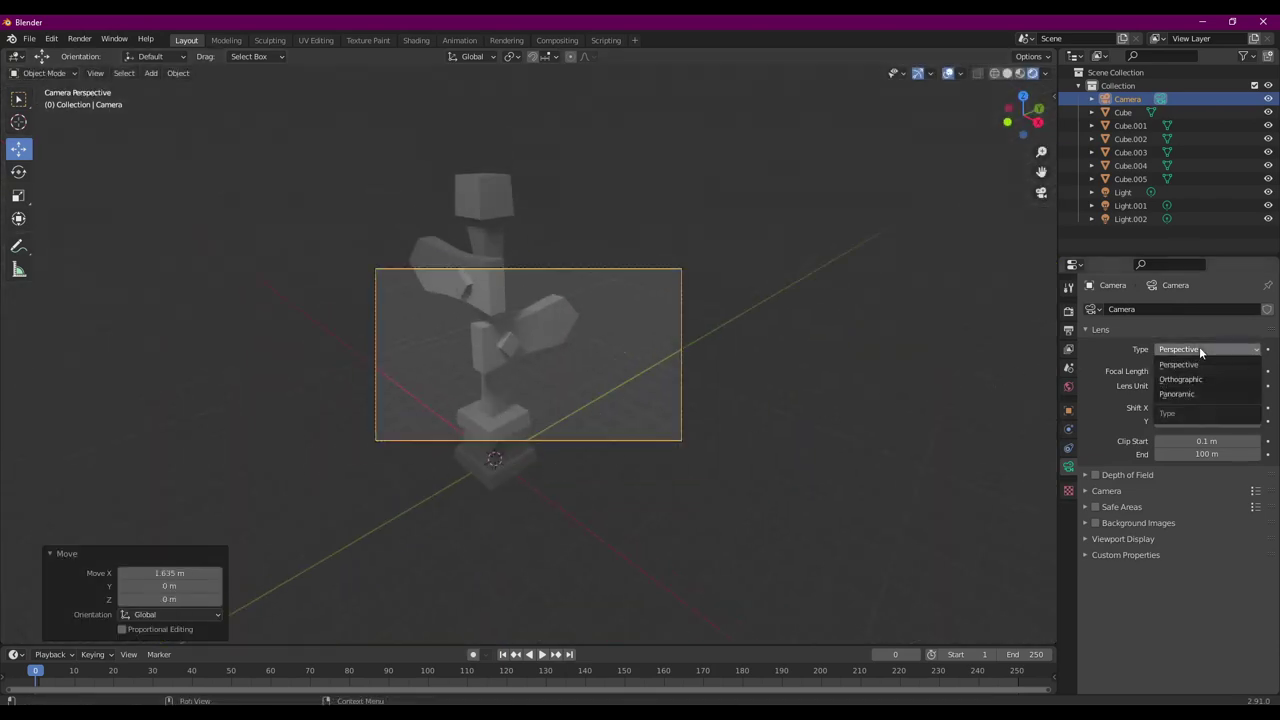
click(1180, 379)
mouse_move(1207, 393)
mouse_down()
mouse_move(1180, 393)
mouse_move(1240, 371)
mouse_move(1230, 406)
mouse_up()
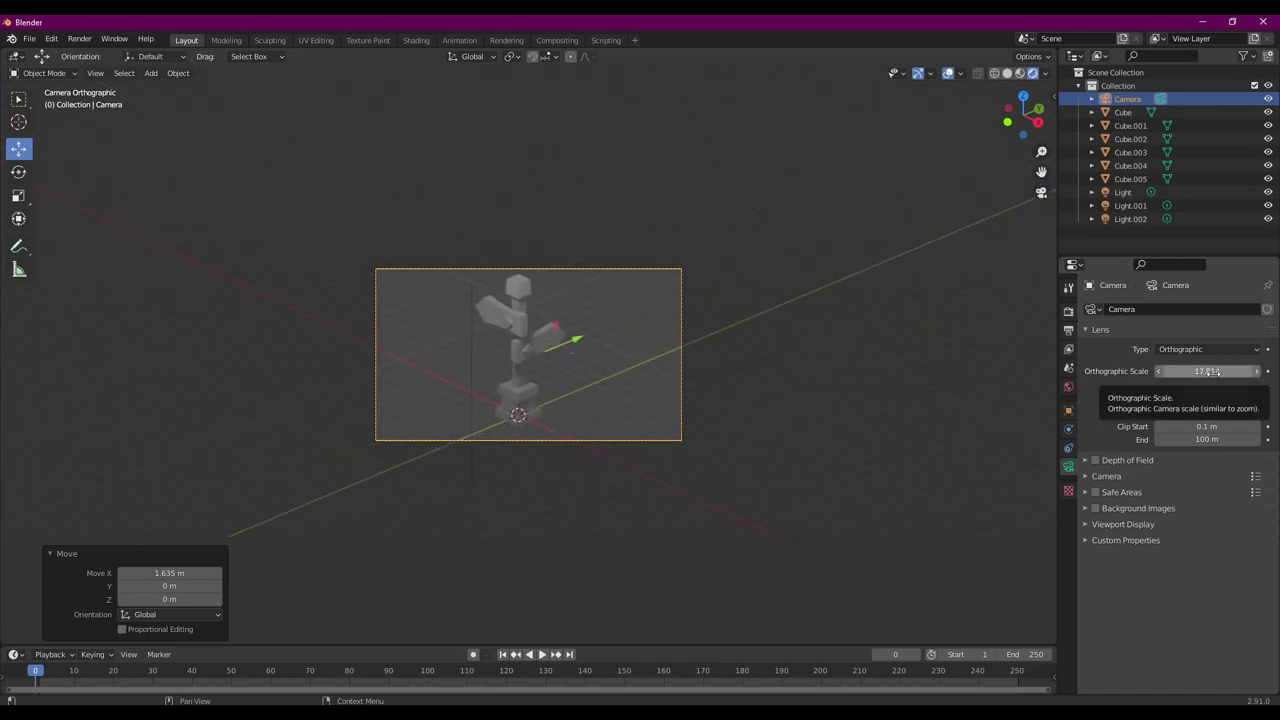
Step: Double the output resolution to 3840 × 2160 px
click(1068, 310)
click(1068, 330)
text(1920*2)
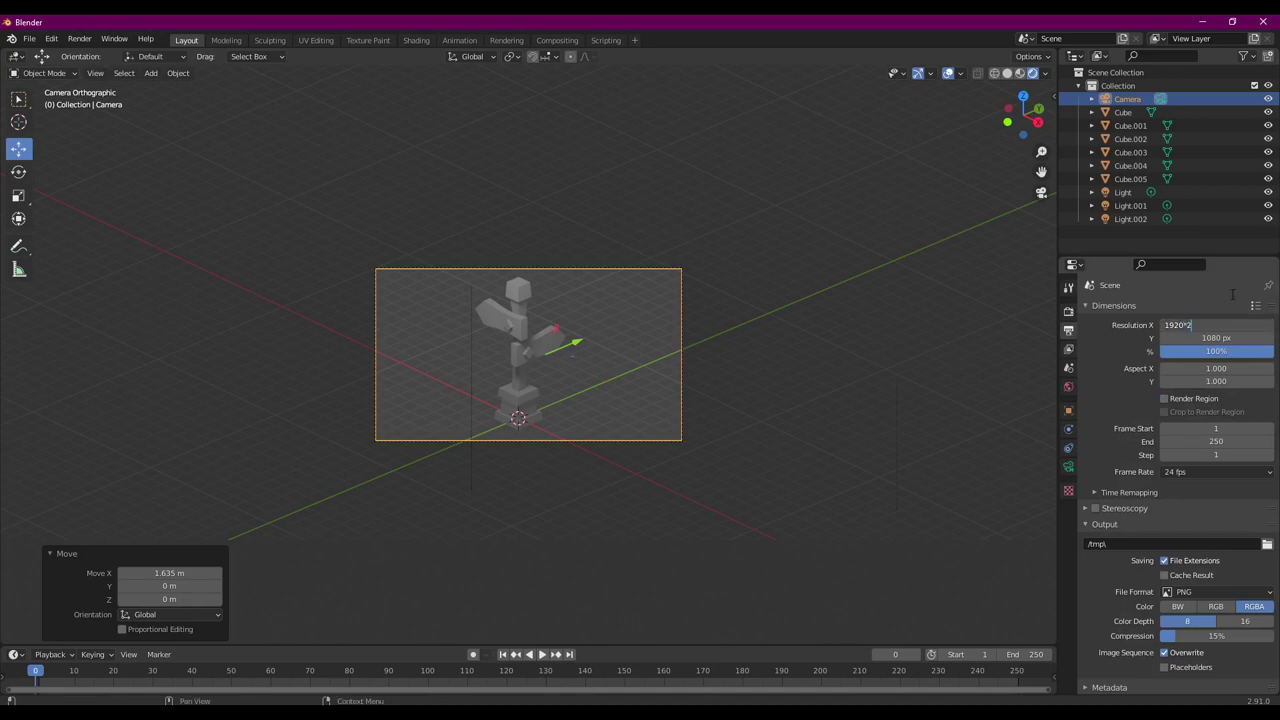
key(Return)
key(Return)
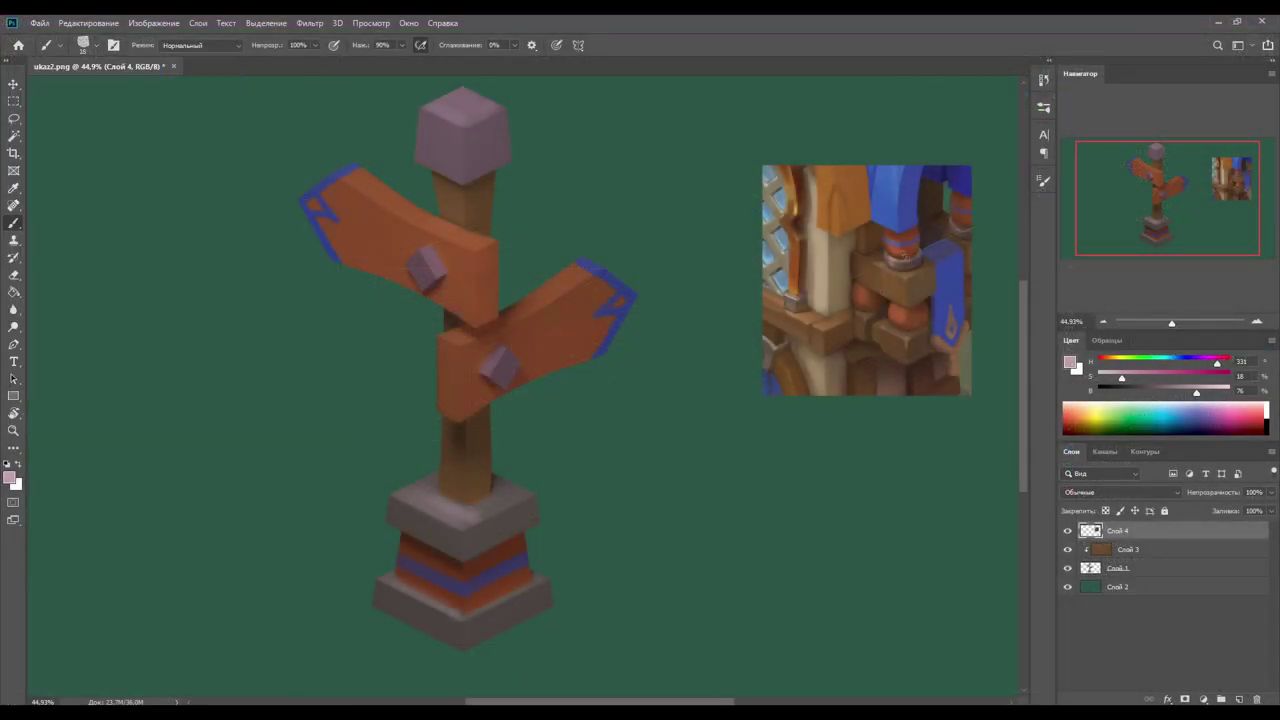
Step: Add a clipped Overlay layer and pick a blue tint for overlay painting
ctrl+click(1238, 699)
click(1120, 492)
click(1118, 552)
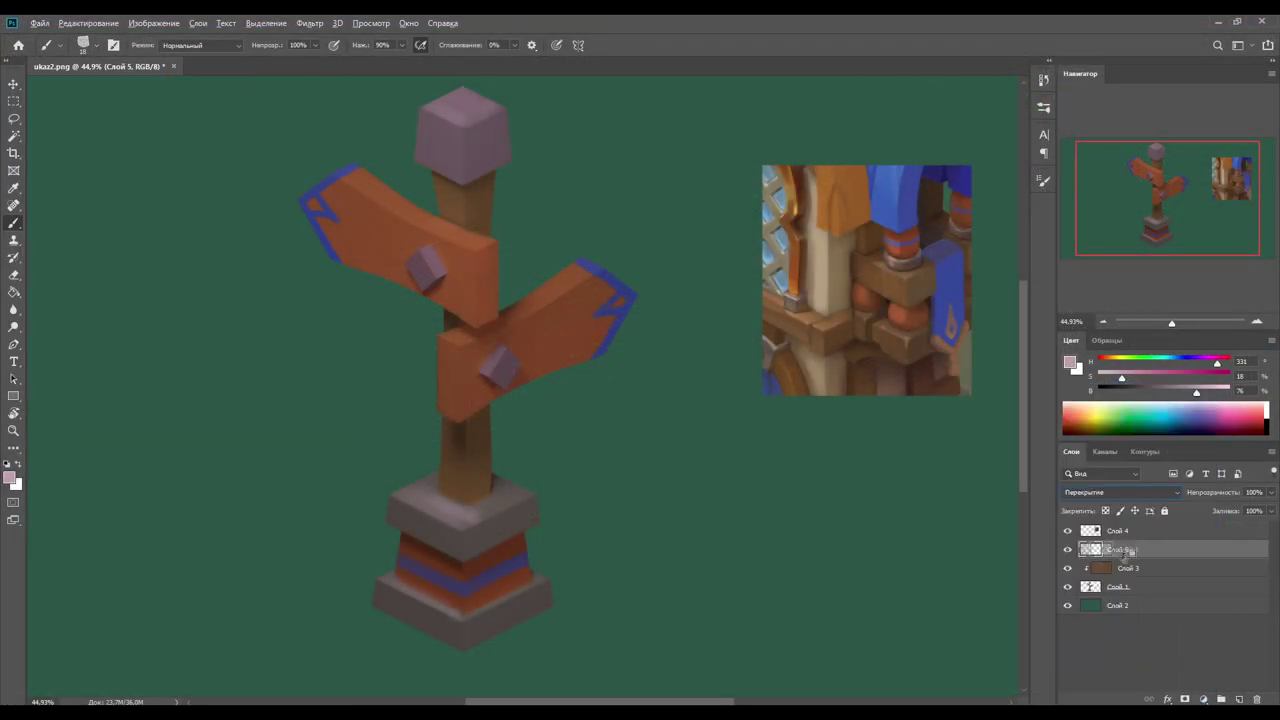
click(83, 45)
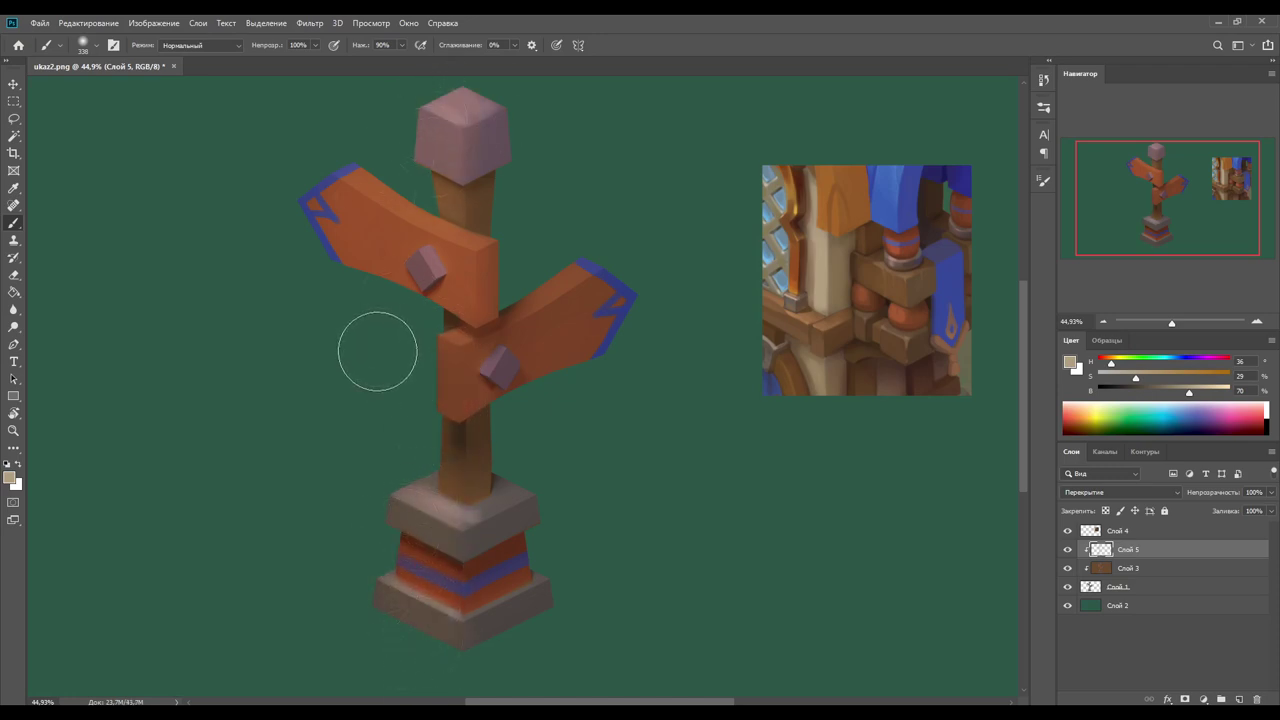
alt+click(612, 305)
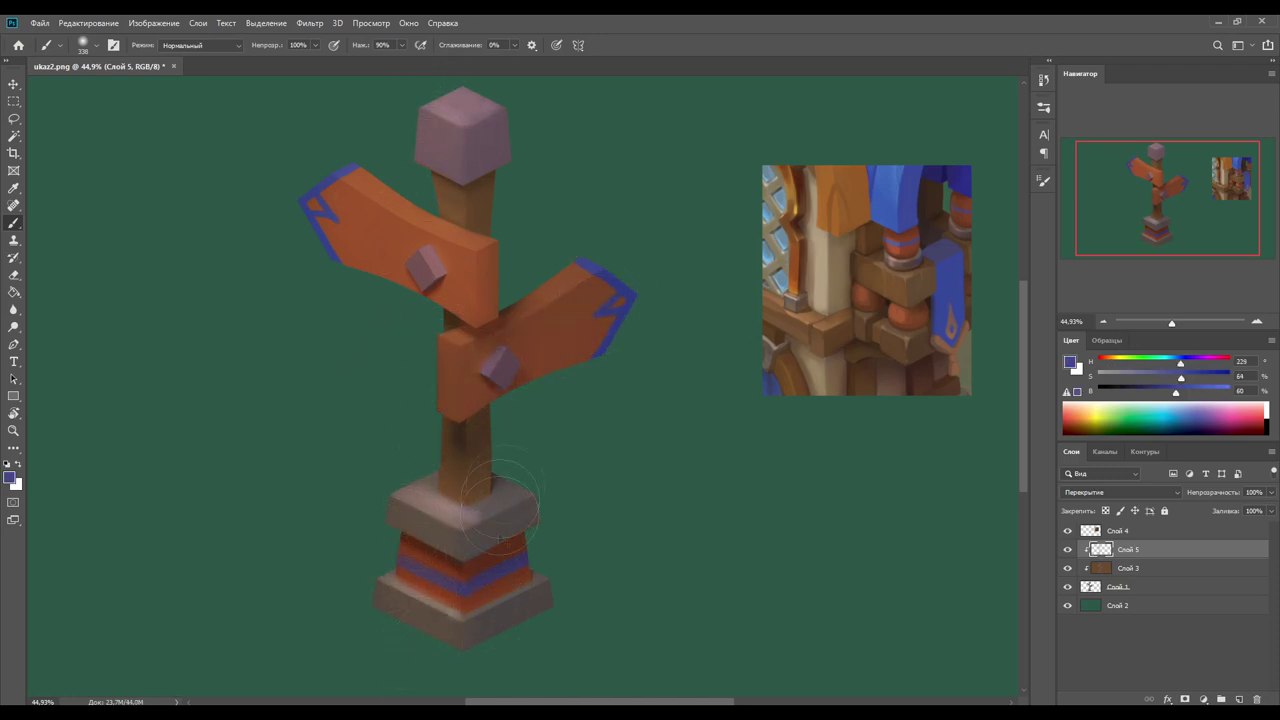
Step: On a new clipped detail layer, paint wood grain up the pole with a 40 px brush
click(1239, 700)
click(83, 45)
click(206, 306)
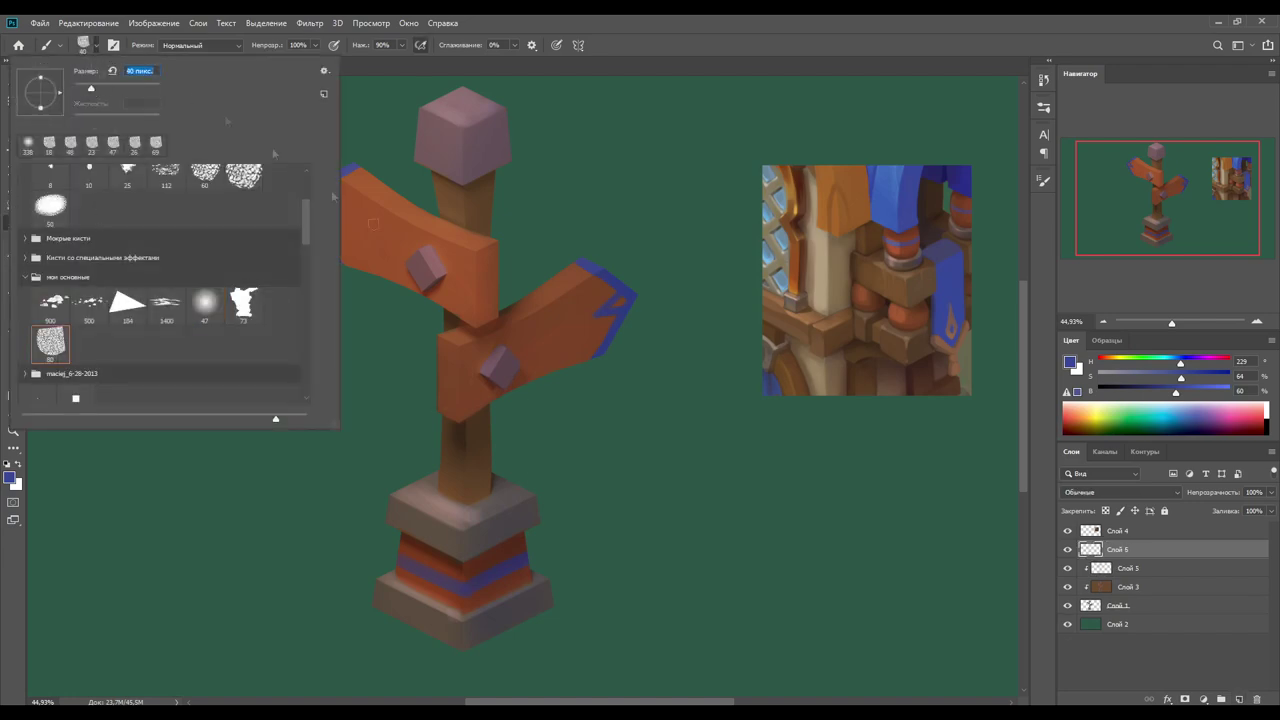
alt+click(456, 430)
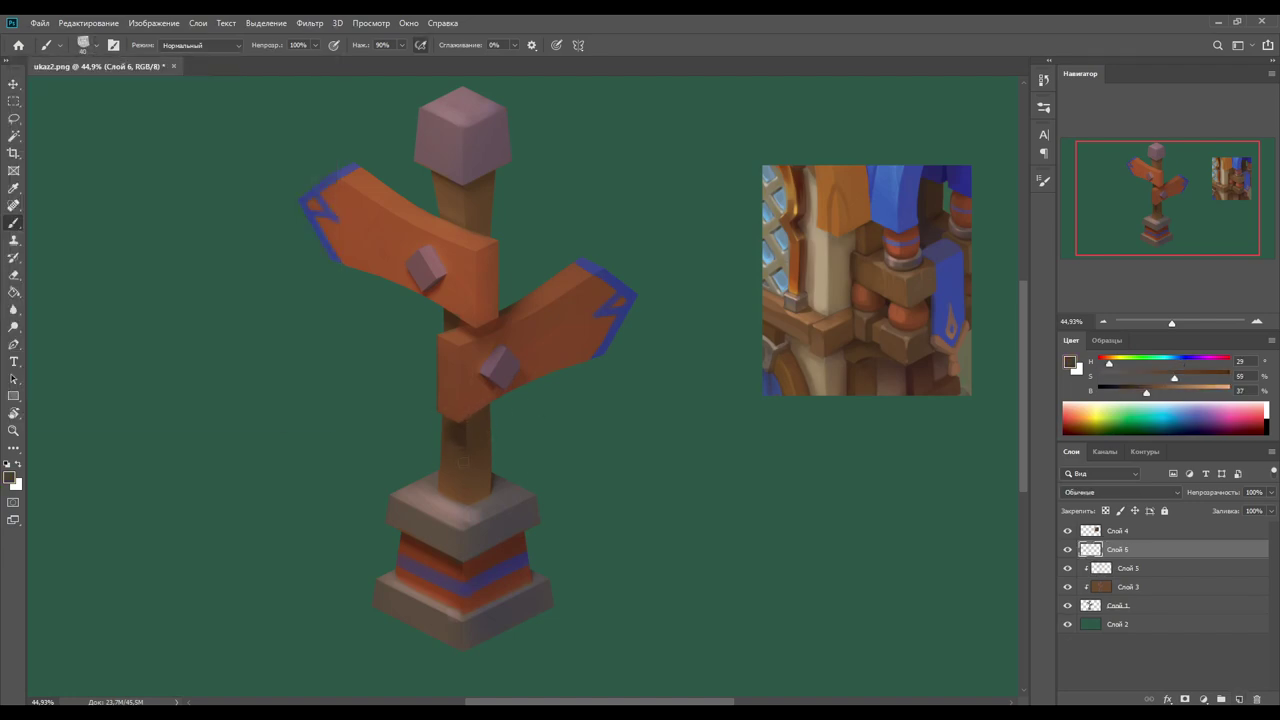
alt+click(1172, 560)
alt+click(468, 428)
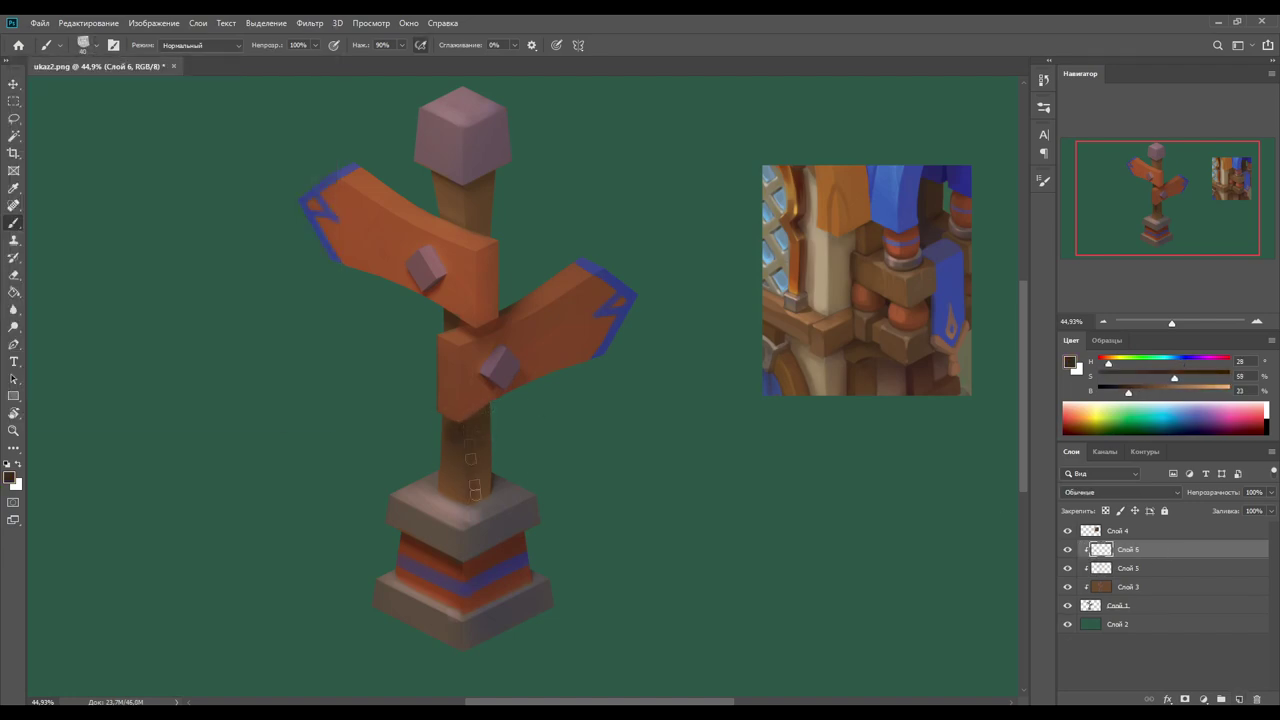
alt+click(473, 440)
alt+click(453, 475)
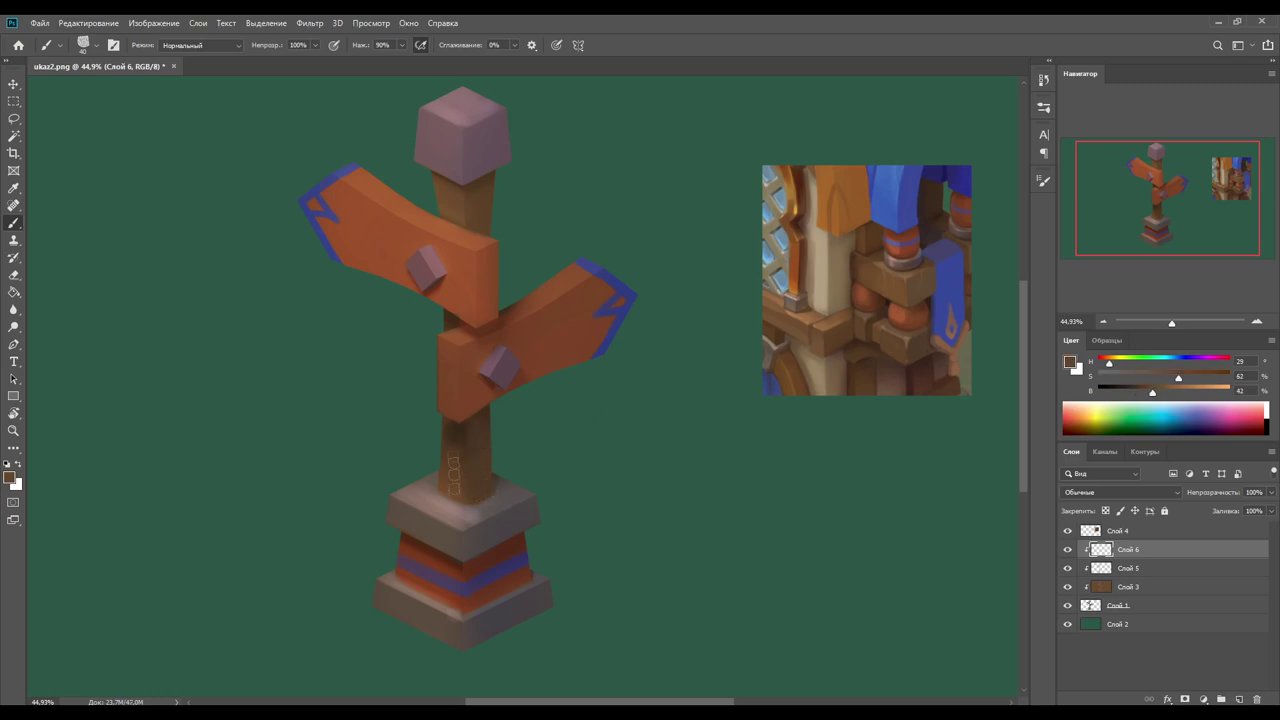
alt+click(452, 450)
alt+click(448, 428)
Step: With a 28 px brush, paint a sampled grey stone collar around the pole base
alt+click(452, 424)
click(88, 45)
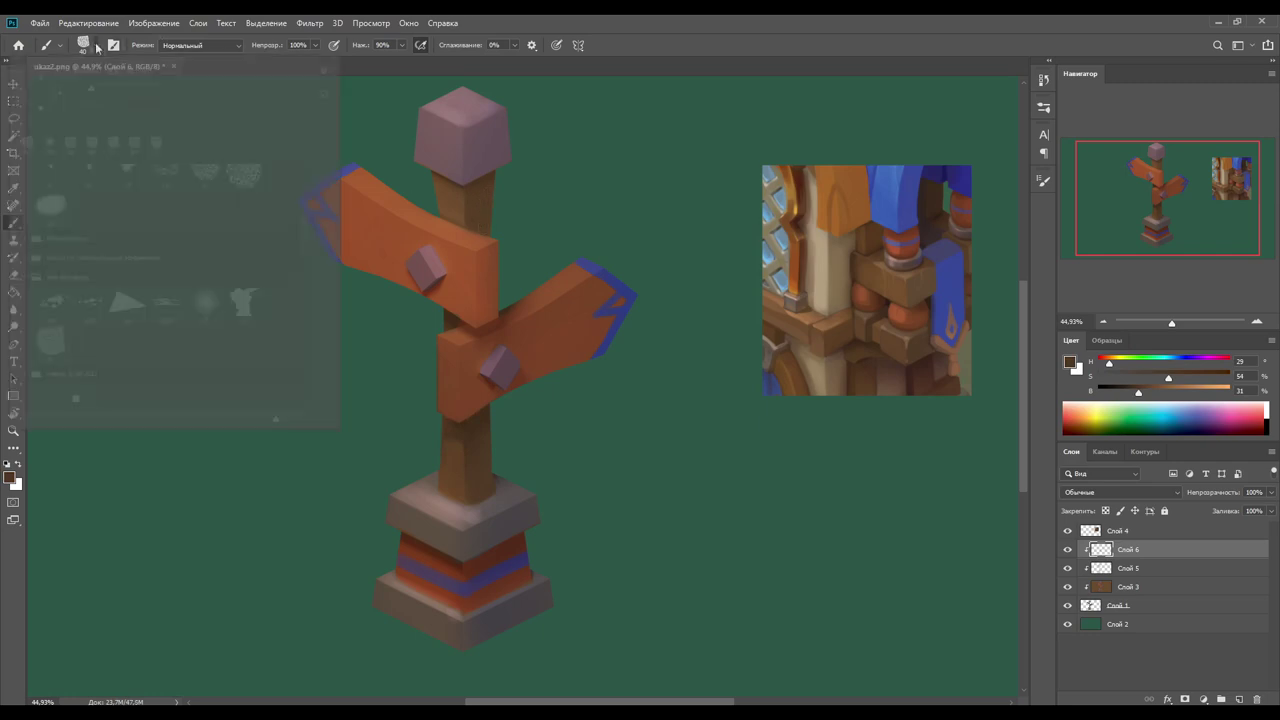
drag(70, 80, 62, 80)
alt+click(425, 485)
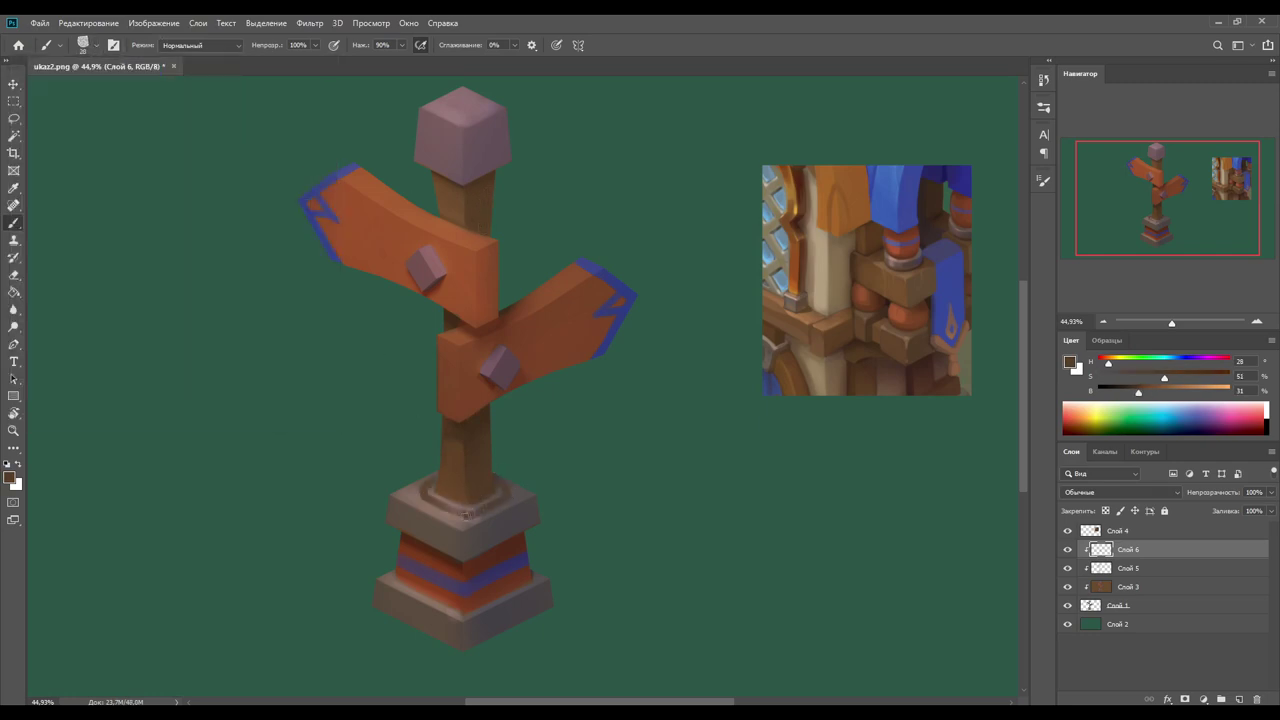
alt+click(500, 488)
alt+click(495, 496)
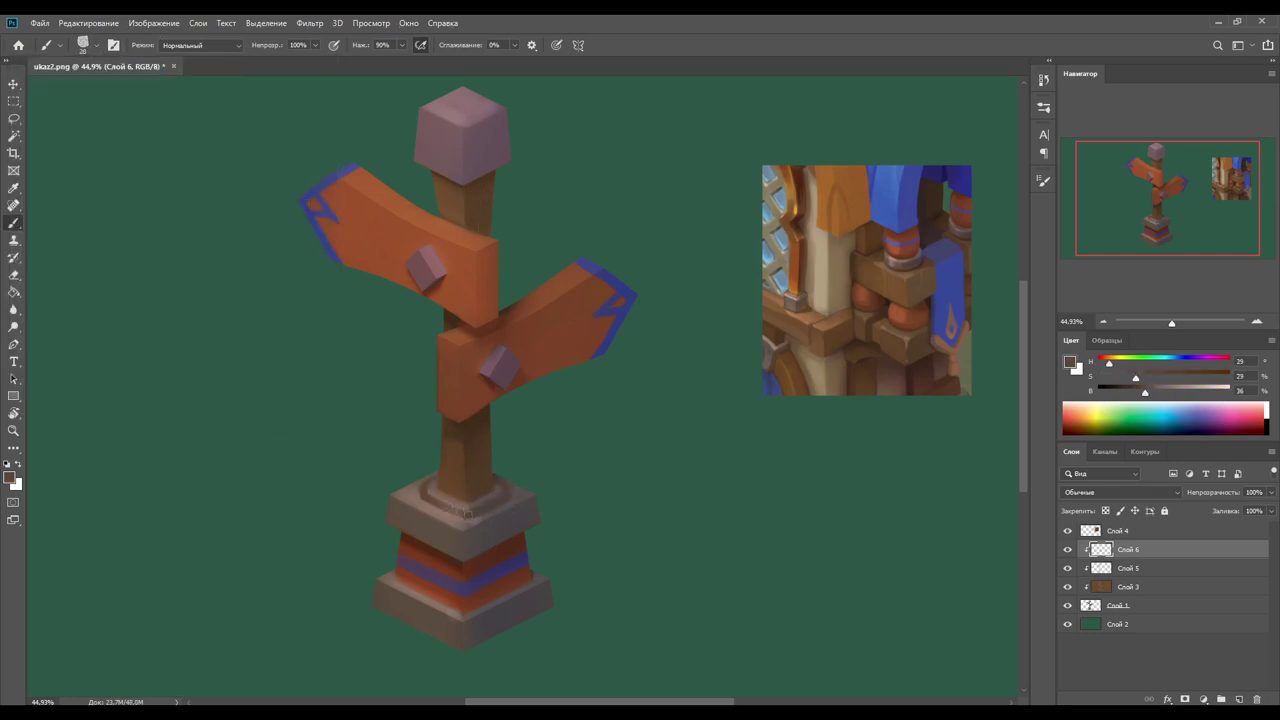
alt+click(454, 508)
alt+click(464, 499)
Step: Touch up the pedestal's reddish-brown band
alt+click(493, 474)
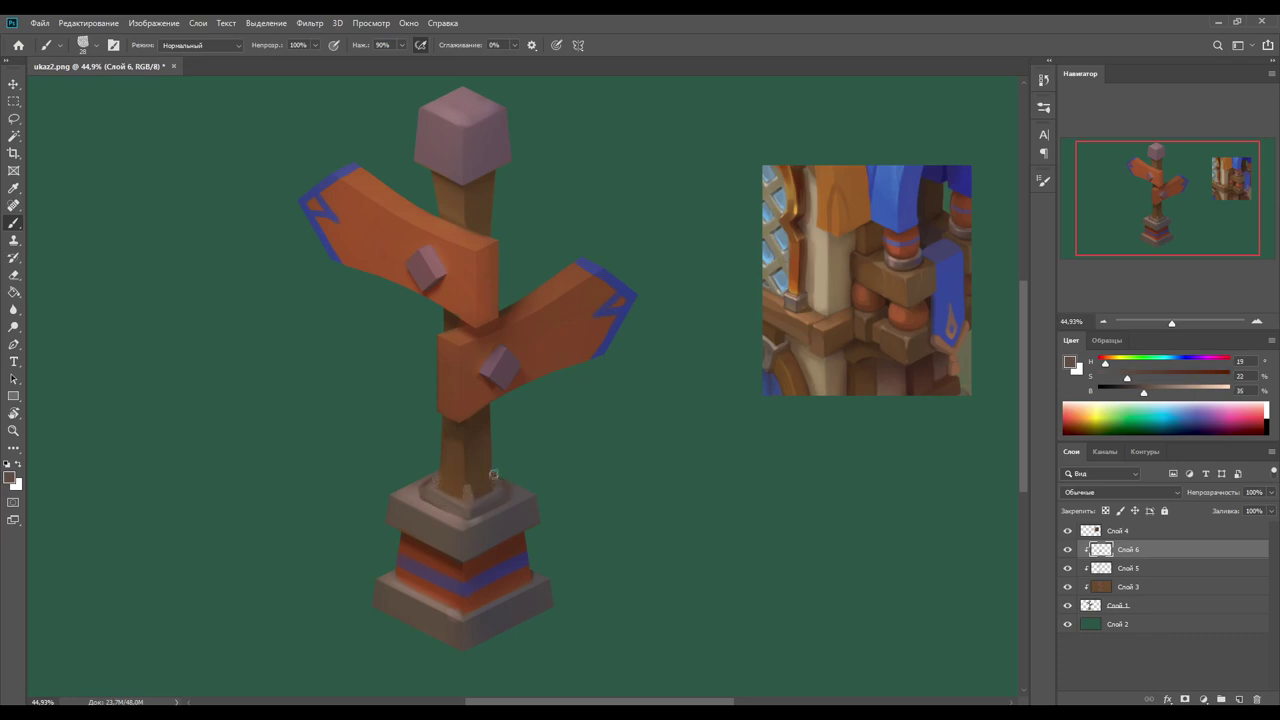
alt+click(458, 513)
alt+click(430, 527)
alt+click(399, 541)
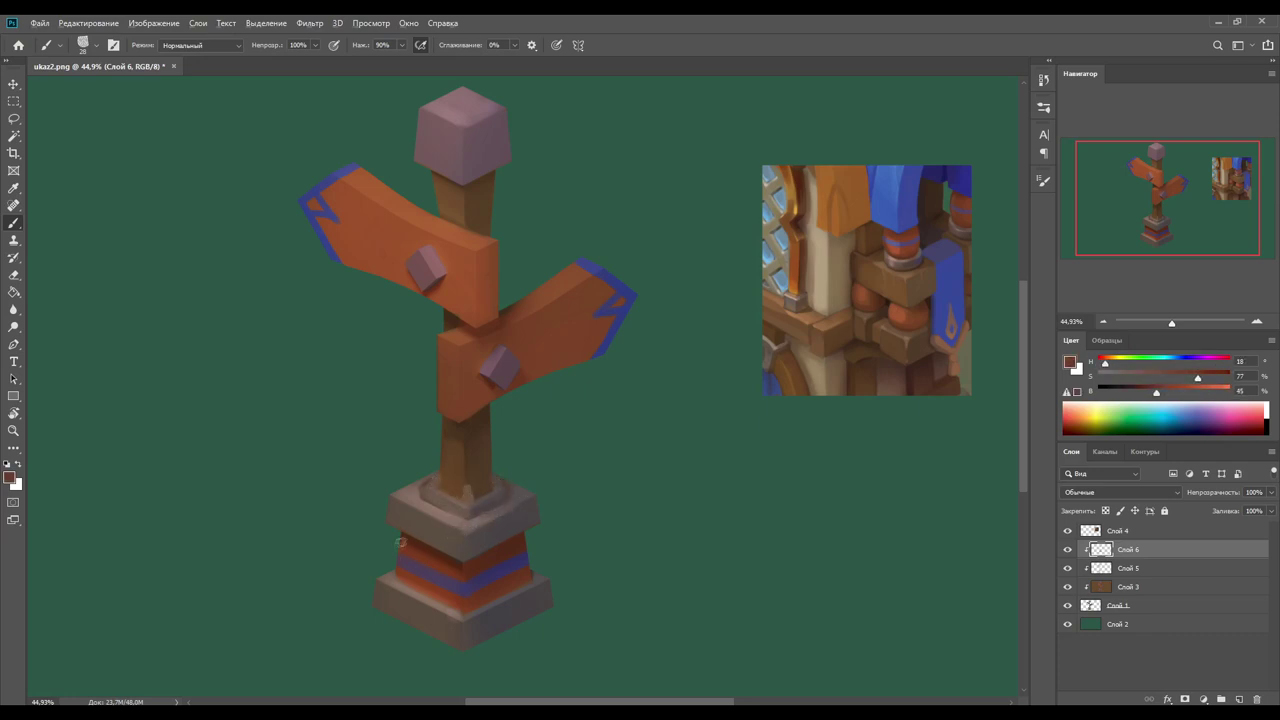
Step: Paint dark grey corner brackets on the pedestal
alt+click(445, 596)
alt+click(460, 616)
alt+click(447, 601)
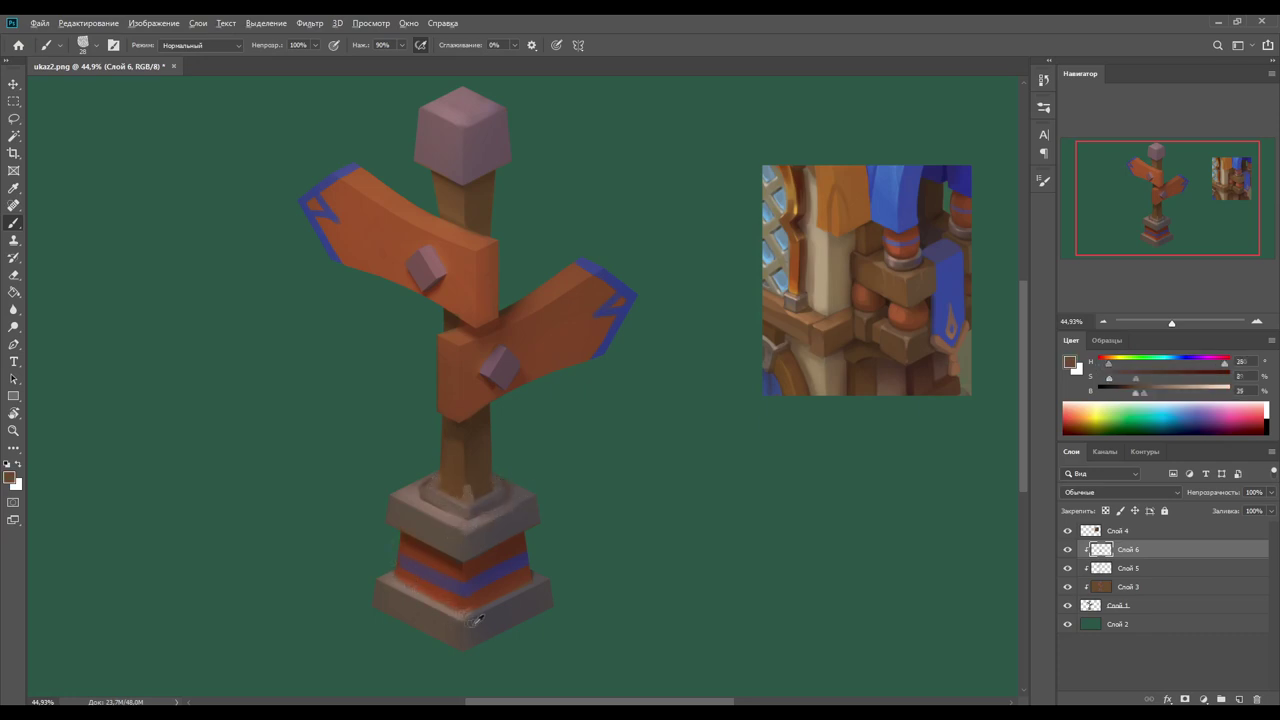
alt+click(477, 621)
drag(419, 501, 395, 537)
alt+click(488, 551)
drag(449, 649, 463, 560)
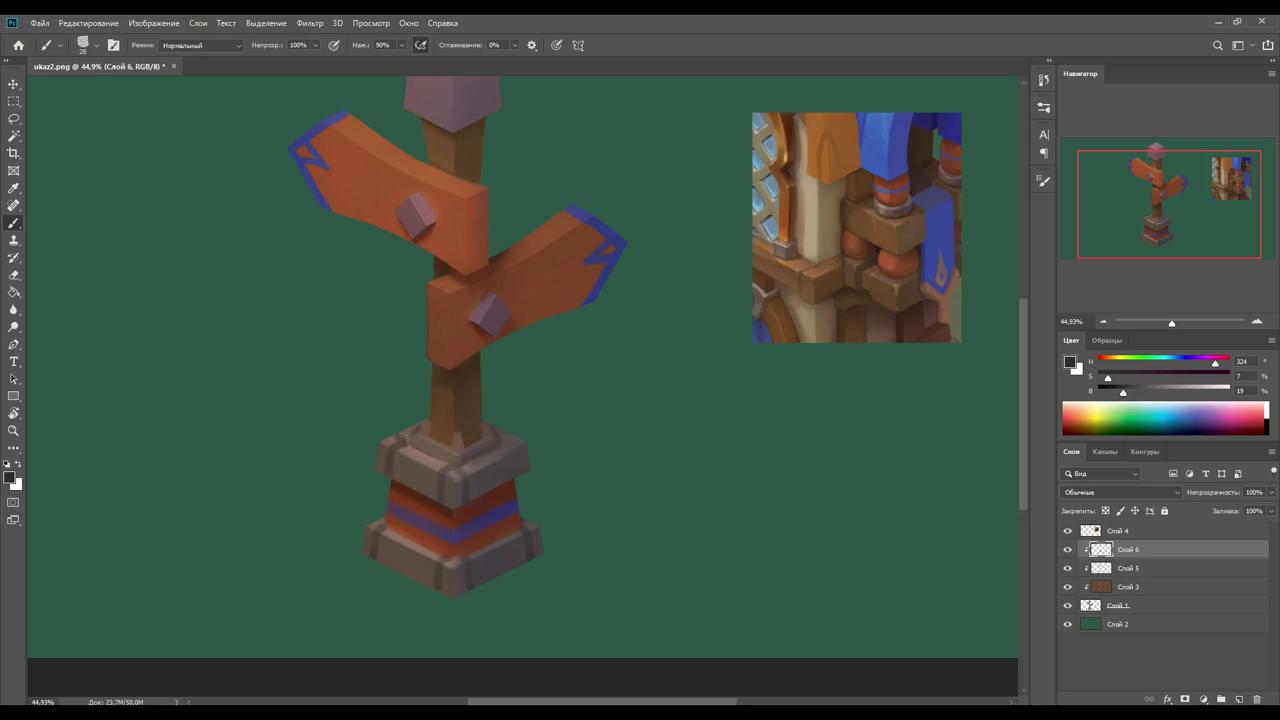
Step: Sample stone and post colours and paint brown drips under the stone cap
scroll(441, 517, up, 1)
scroll(600, 487, up, 2)
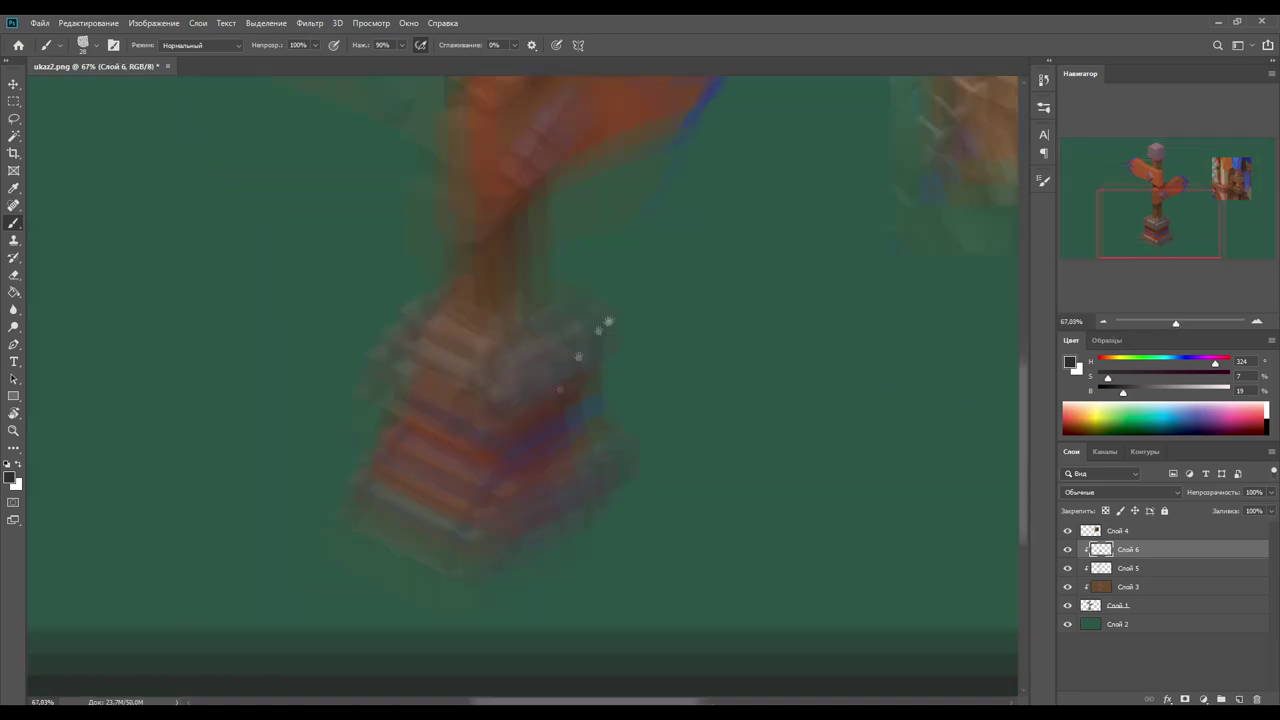
alt+click(514, 403)
alt+click(506, 483)
alt+click(506, 485)
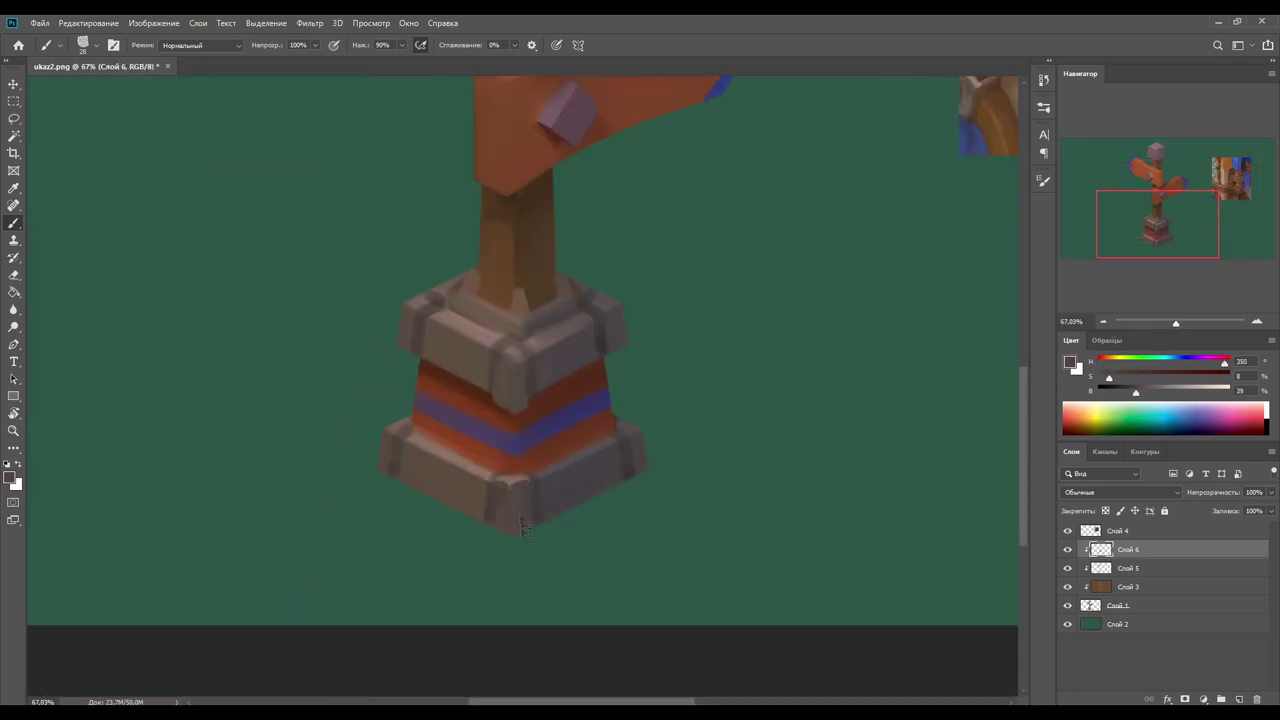
mouse_move(529, 366)
mouse_down()
mouse_move(504, 491)
mouse_move(348, 700)
mouse_up()
alt+click(252, 382)
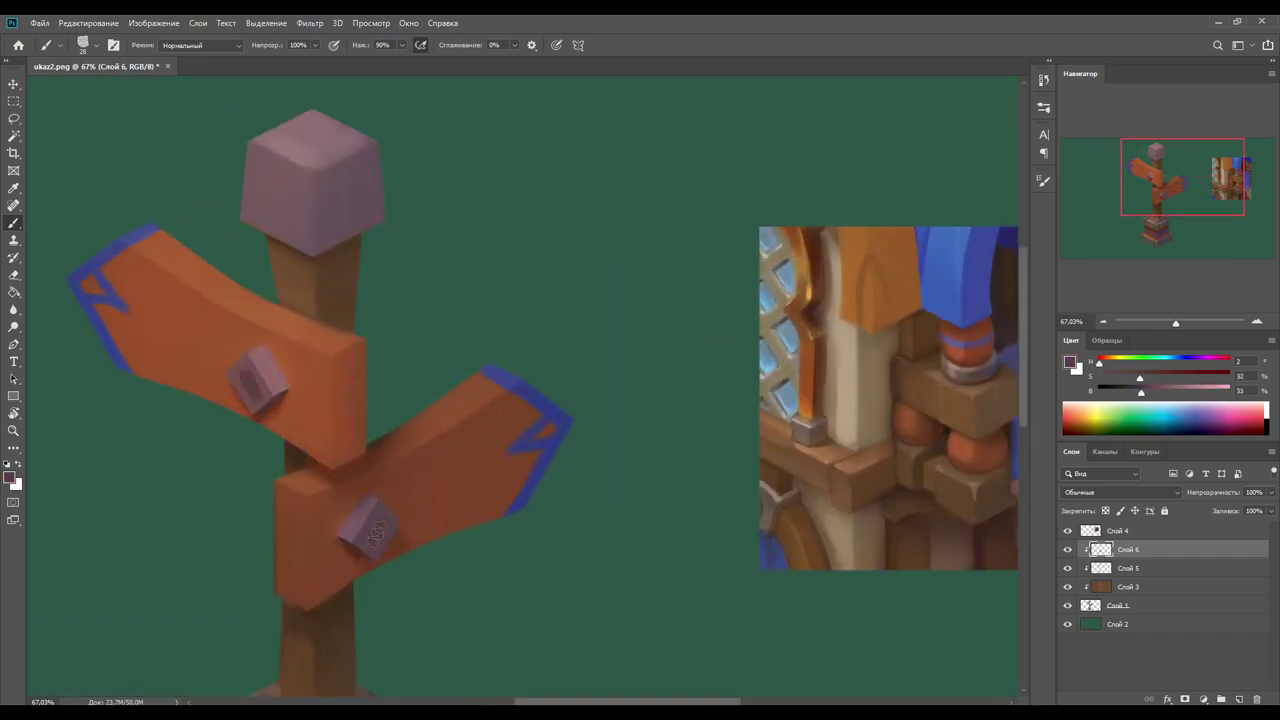
alt+click(372, 540)
alt+click(345, 287)
mouse_move(298, 225)
mouse_down()
mouse_move(368, 280)
mouse_move(358, 300)
mouse_up()
drag(405, 300, 425, 268)
Step: Repaint the cap's drips on both sides where it meets the post
alt+click(420, 265)
mouse_move(342, 286)
mouse_down()
mouse_move(430, 262)
mouse_move(356, 268)
mouse_move(440, 254)
mouse_up()
alt+click(345, 280)
mouse_move(330, 286)
mouse_down()
mouse_move(348, 266)
mouse_move(358, 277)
mouse_move(432, 262)
mouse_up()
alt+click(424, 274)
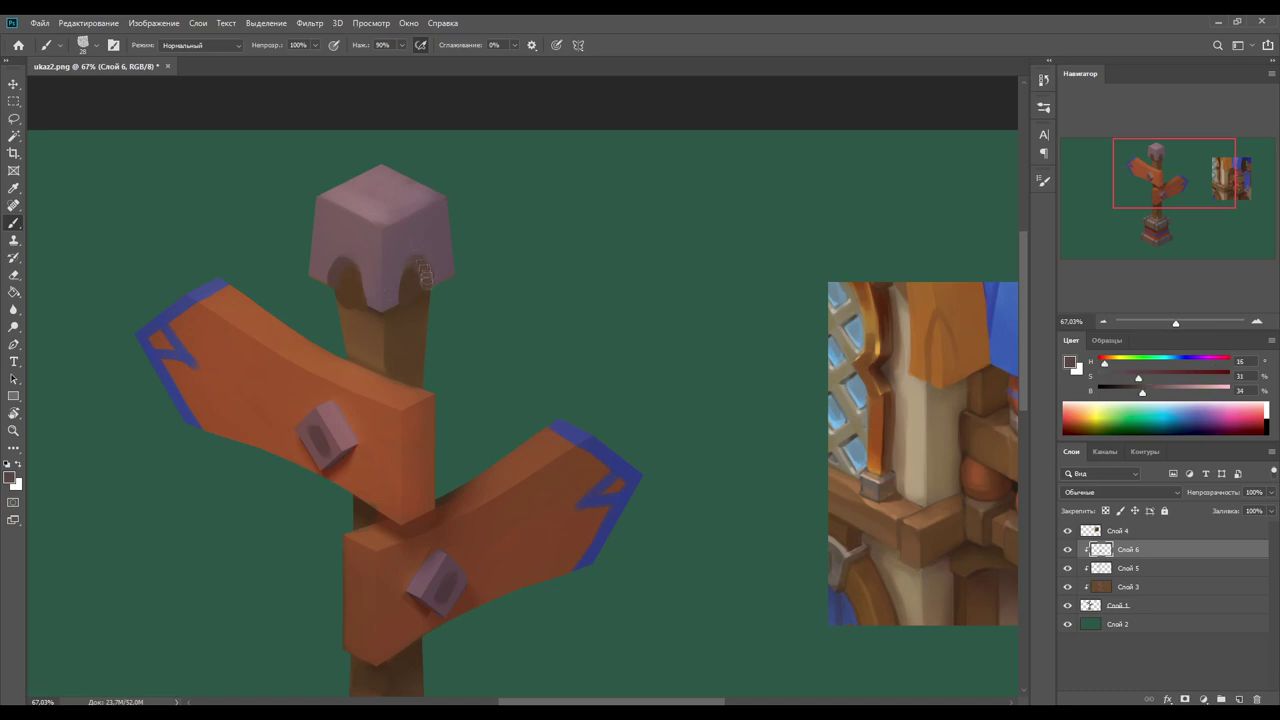
alt+click(420, 310)
Step: Paint a dark scalloped band across the cap's front and a hollow on its top
mouse_move(323, 226)
mouse_down()
mouse_move(368, 246)
mouse_move(438, 224)
mouse_up()
alt+click(345, 224)
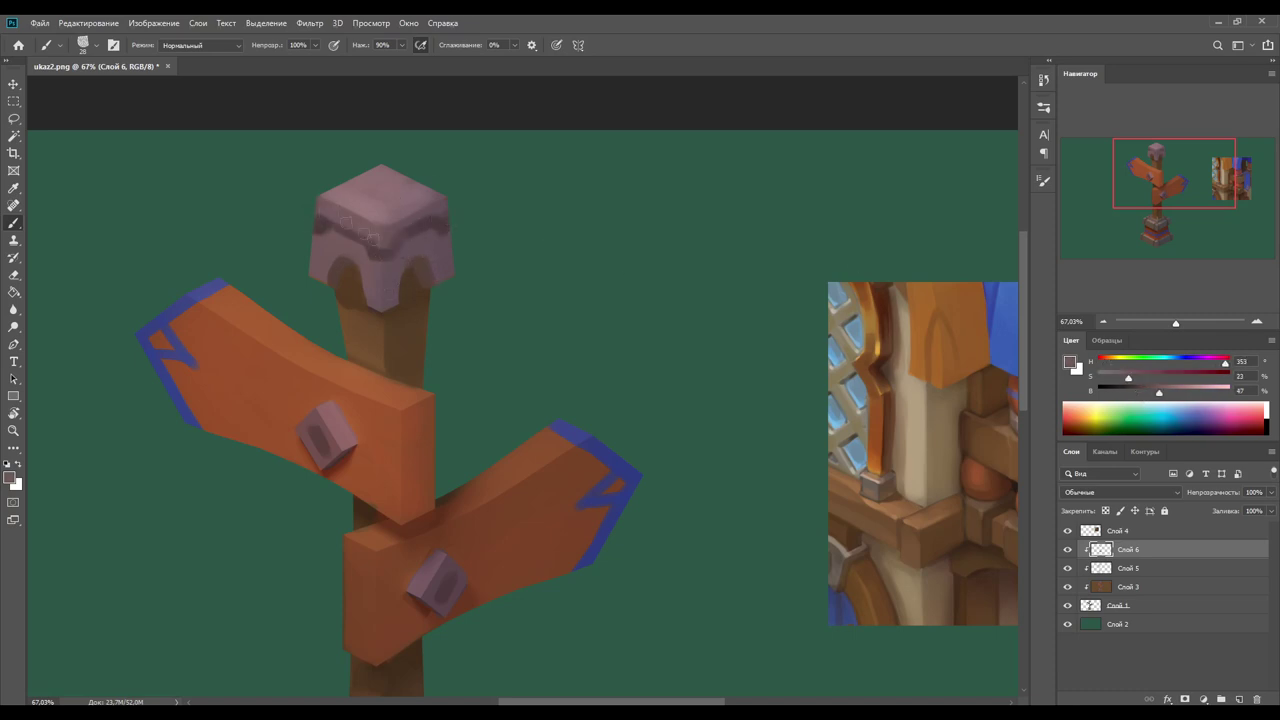
alt+click(395, 195)
mouse_move(360, 190)
mouse_down()
mouse_move(410, 200)
mouse_move(402, 190)
mouse_move(395, 206)
mouse_up()
alt+click(385, 182)
alt+click(400, 195)
Step: Carve a brown leaf motif into the left board, outlined and filled
alt+click(385, 330)
drag(385, 420, 495, 350)
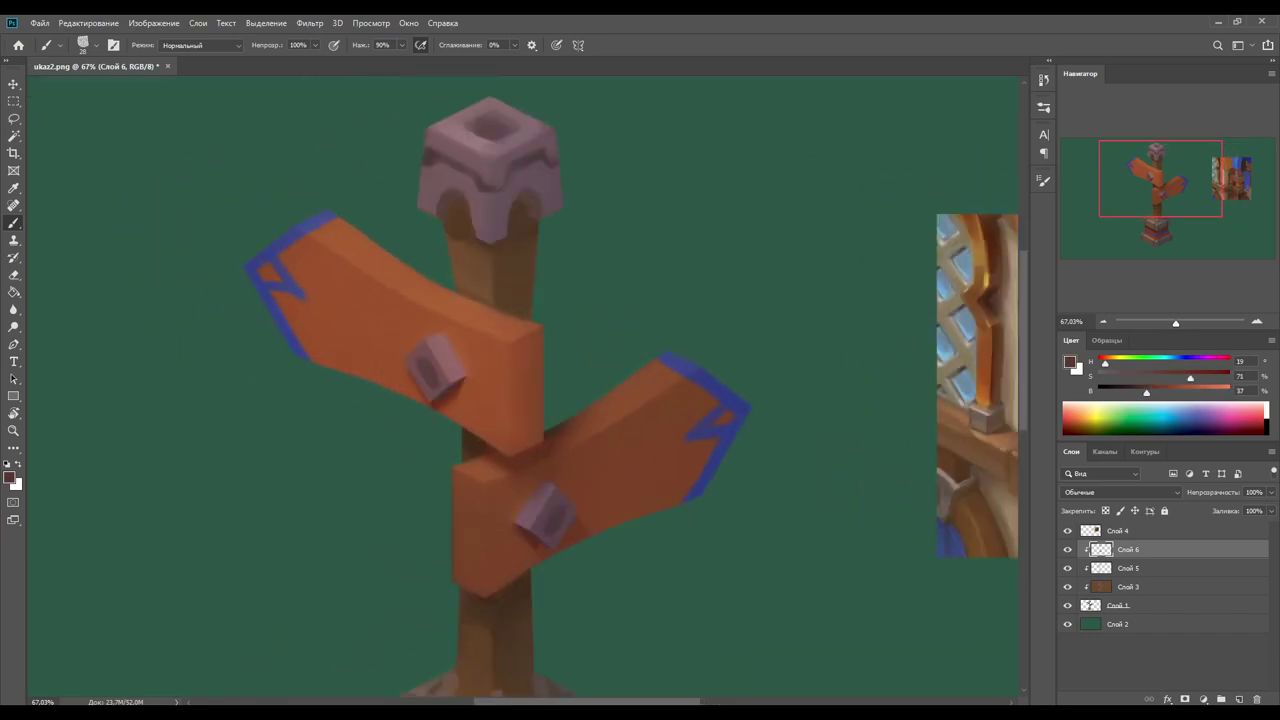
mouse_move(381, 366)
mouse_down()
mouse_move(326, 272)
mouse_move(345, 345)
mouse_up()
drag(318, 262, 390, 372)
alt+click(380, 345)
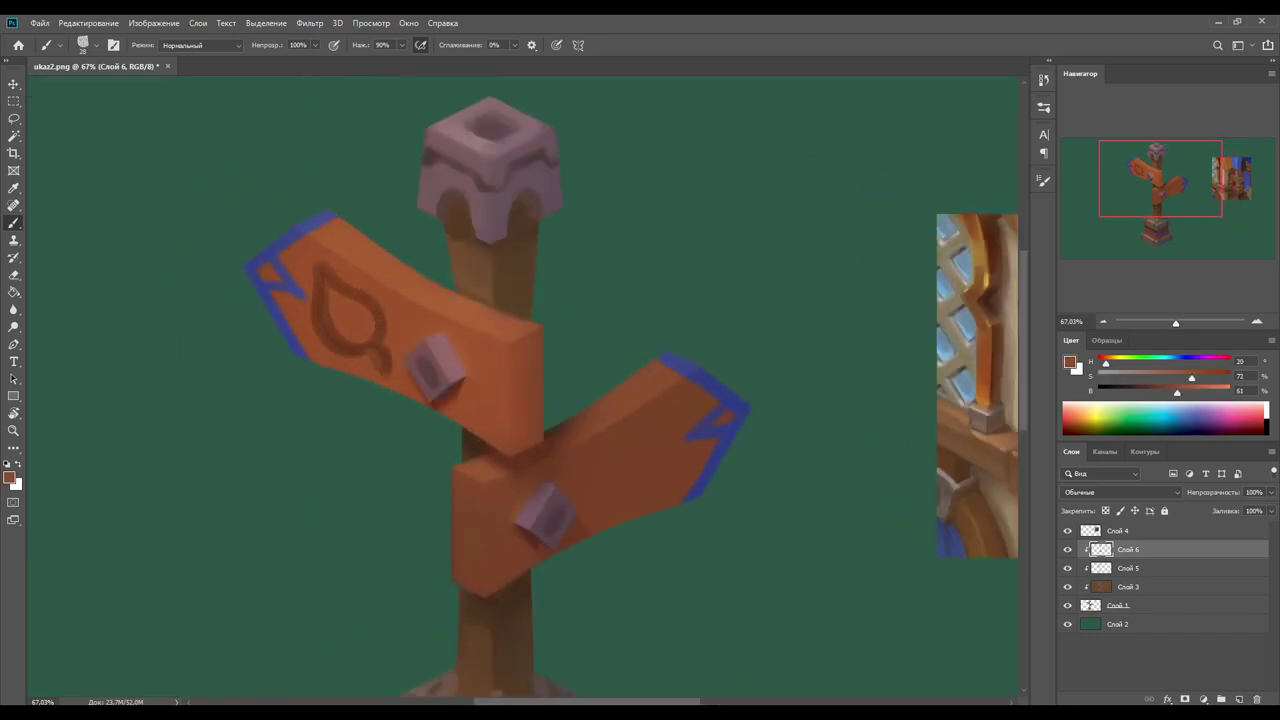
drag(350, 320, 365, 335)
alt+click(327, 300)
drag(320, 260, 365, 330)
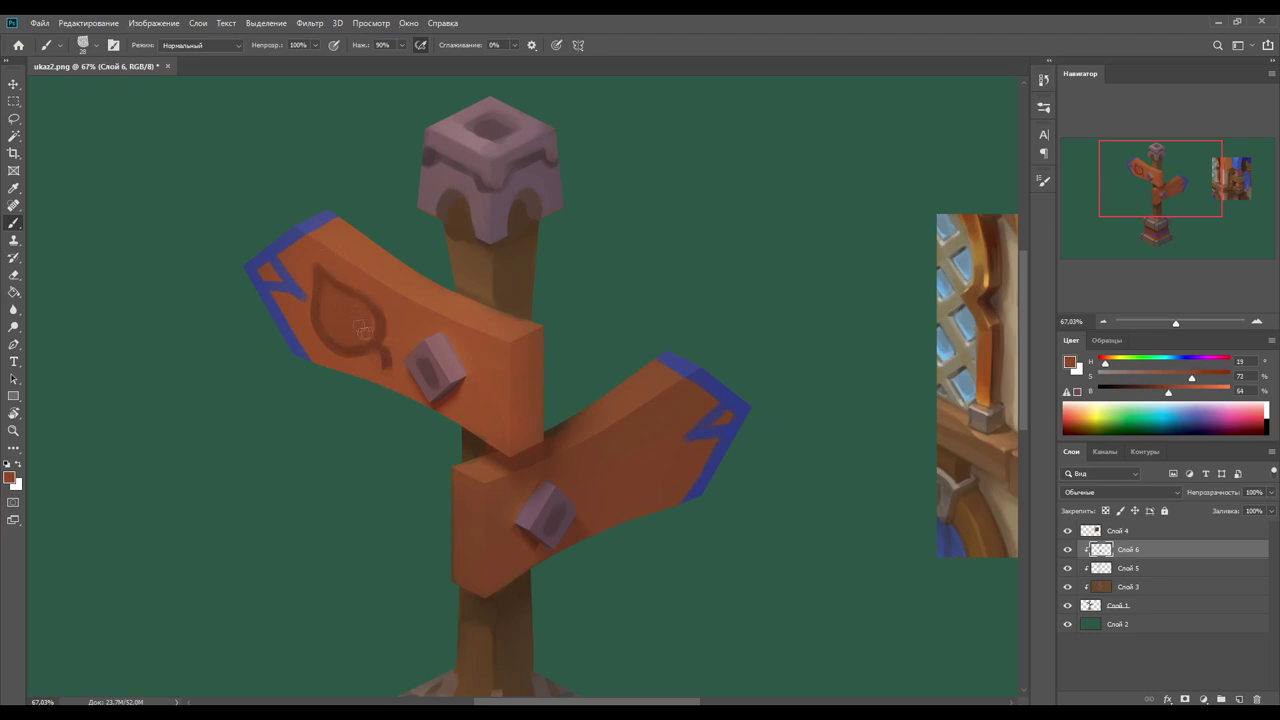
Step: Carve a zigzag A-shaped emblem into the right board
alt+click(617, 438)
drag(617, 438, 537, 462)
drag(505, 515, 545, 468)
drag(558, 440, 600, 490)
mouse_move(500, 530)
mouse_down()
mouse_move(560, 445)
mouse_move(605, 495)
mouse_up()
Step: Add edge strokes and a corner hook near the boards' junction
drag(505, 605, 580, 500)
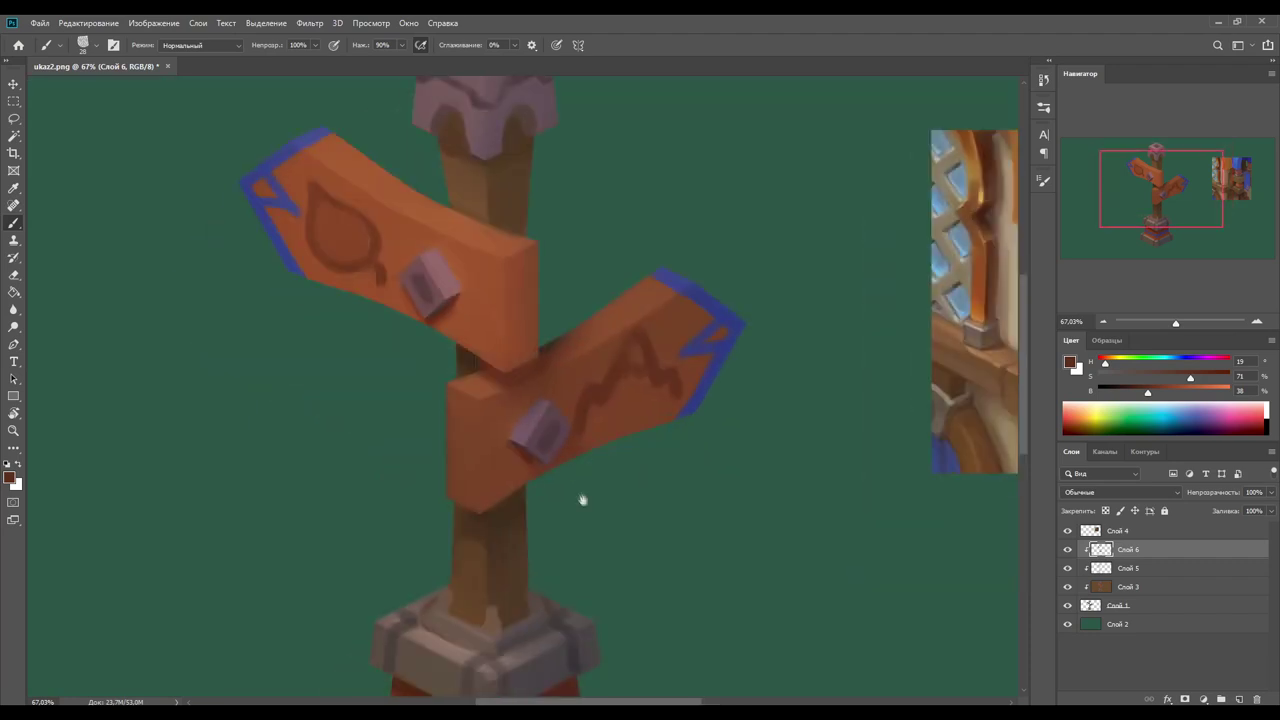
drag(500, 398, 490, 494)
mouse_move(505, 234)
mouse_down()
mouse_move(477, 258)
mouse_move(485, 360)
mouse_up()
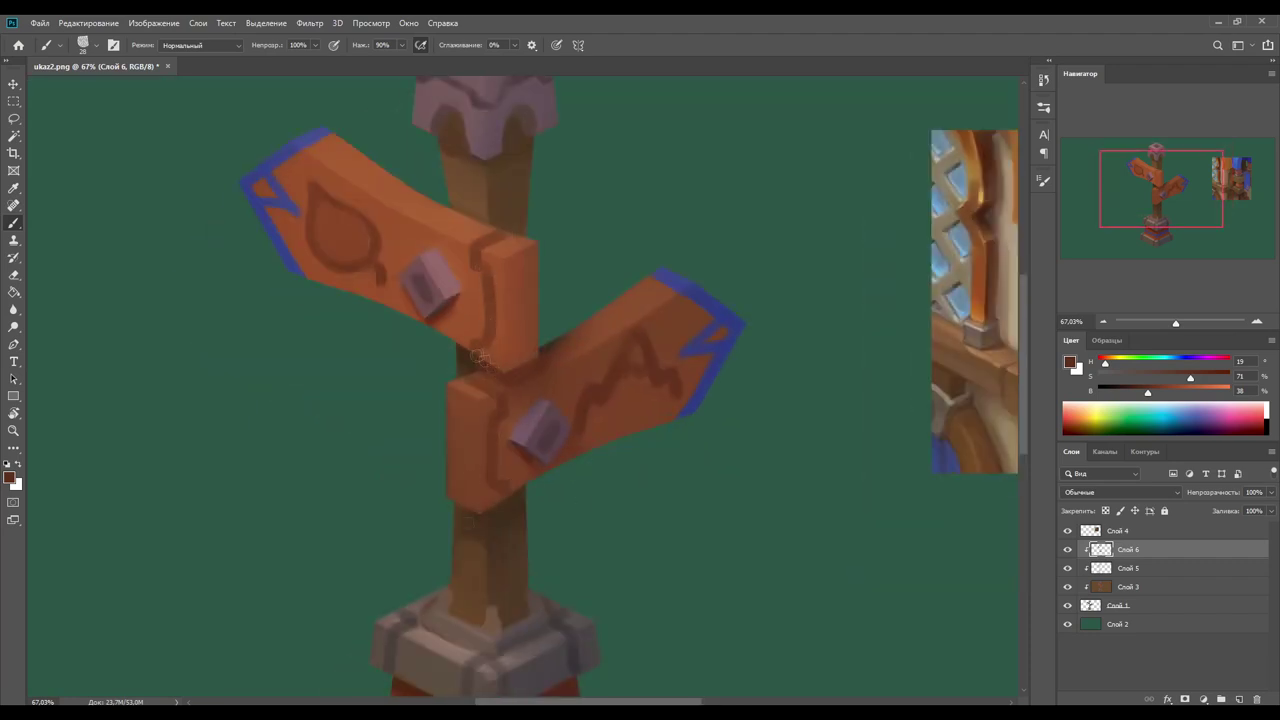
mouse_move(520, 440)
mouse_down()
mouse_move(490, 550)
mouse_move(557, 337)
mouse_move(500, 486)
mouse_up()
drag(1176, 322, 1173, 325)
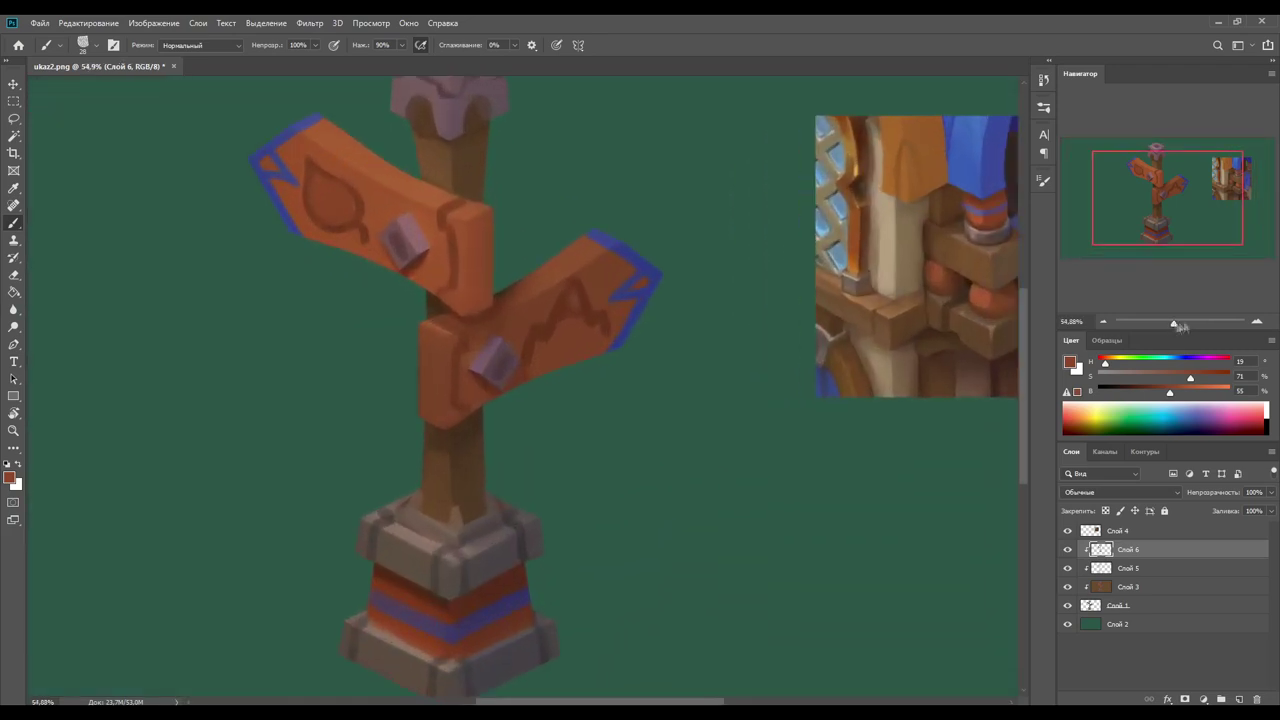
mouse_move(450, 410)
mouse_down()
mouse_move(520, 408)
mouse_move(443, 414)
mouse_move(489, 409)
mouse_move(420, 460)
mouse_up()
Step: On a new layer, paint a blue banner with a dark rod under the right board
click(1238, 699)
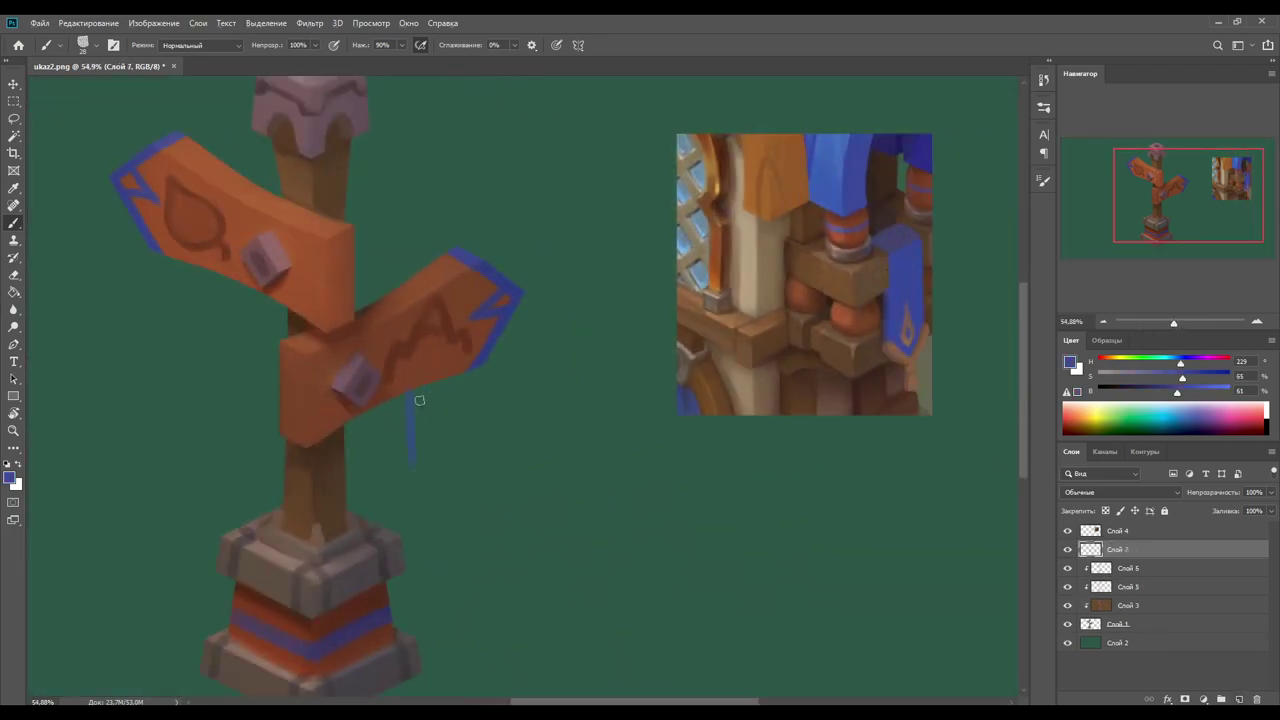
alt+click(390, 385)
drag(464, 375, 465, 393)
alt+click(499, 337)
alt+click(396, 408)
drag(402, 408, 376, 418)
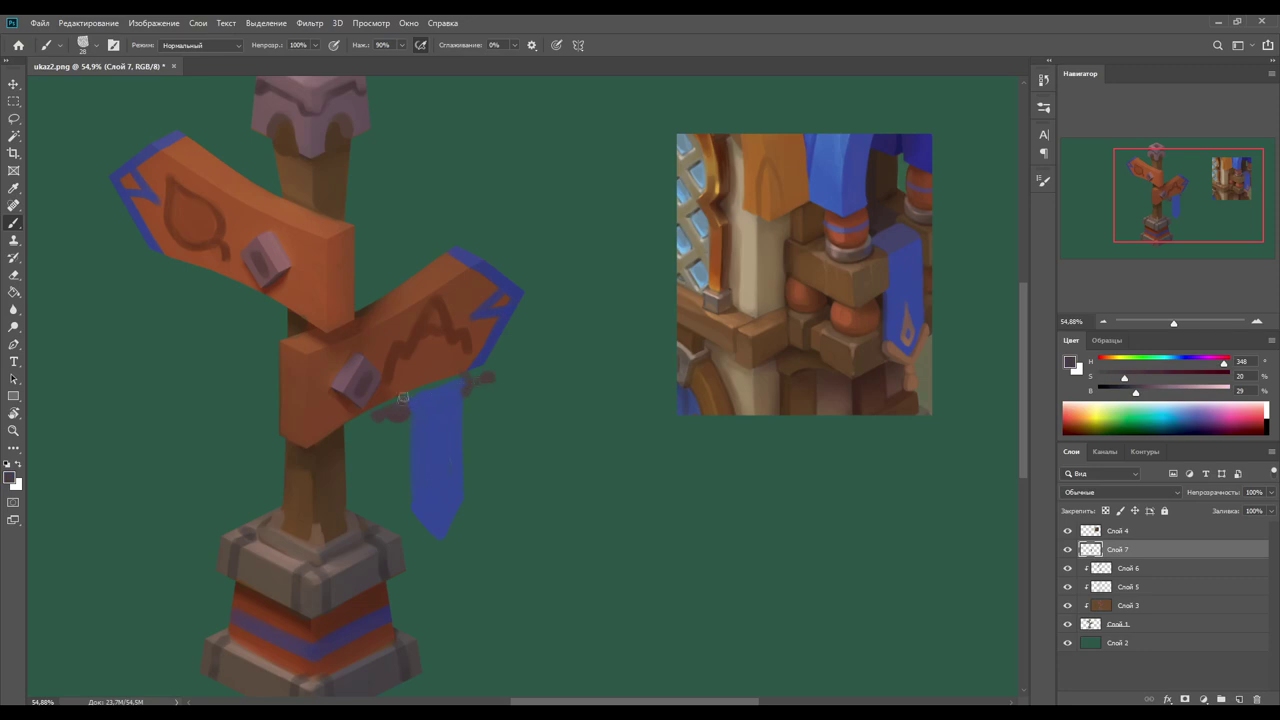
Step: Add orange trim and an emblem to the banner and refine its blues
alt+click(913, 352)
mouse_move(414, 512)
mouse_down()
mouse_move(440, 543)
mouse_move(466, 488)
mouse_move(434, 497)
mouse_up()
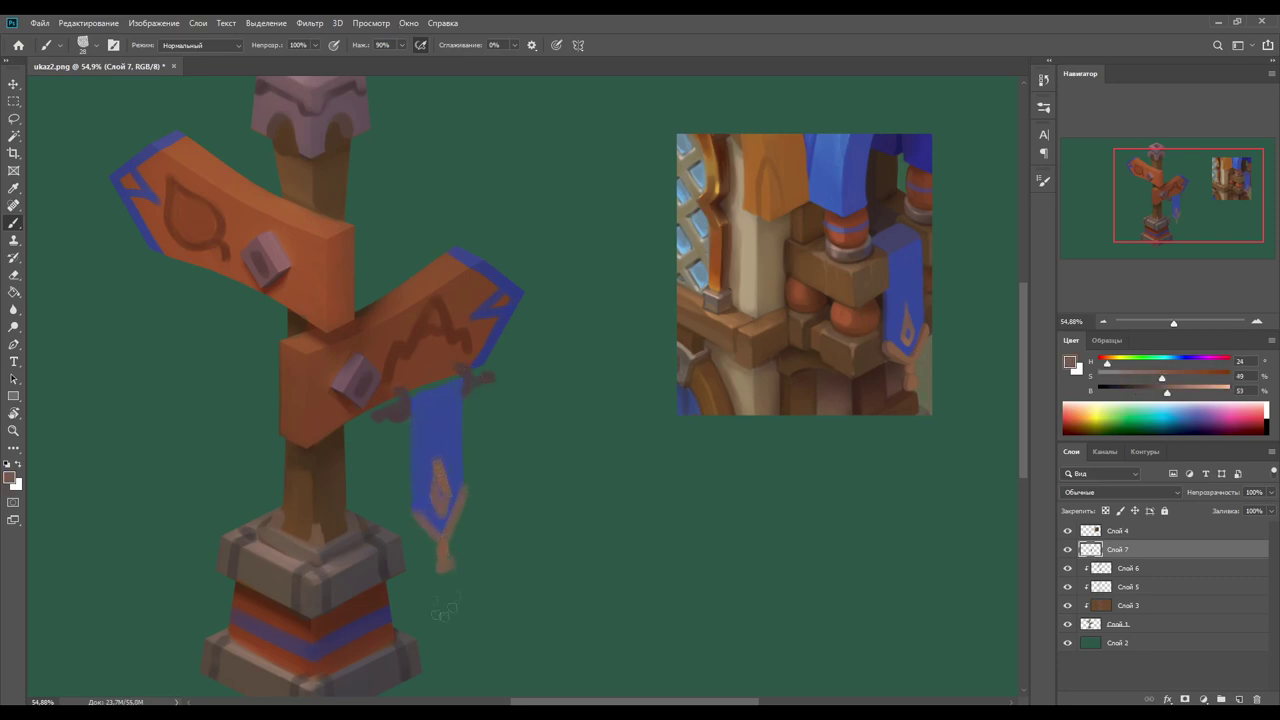
drag(444, 612, 592, 631)
alt+click(584, 427)
alt+click(650, 322)
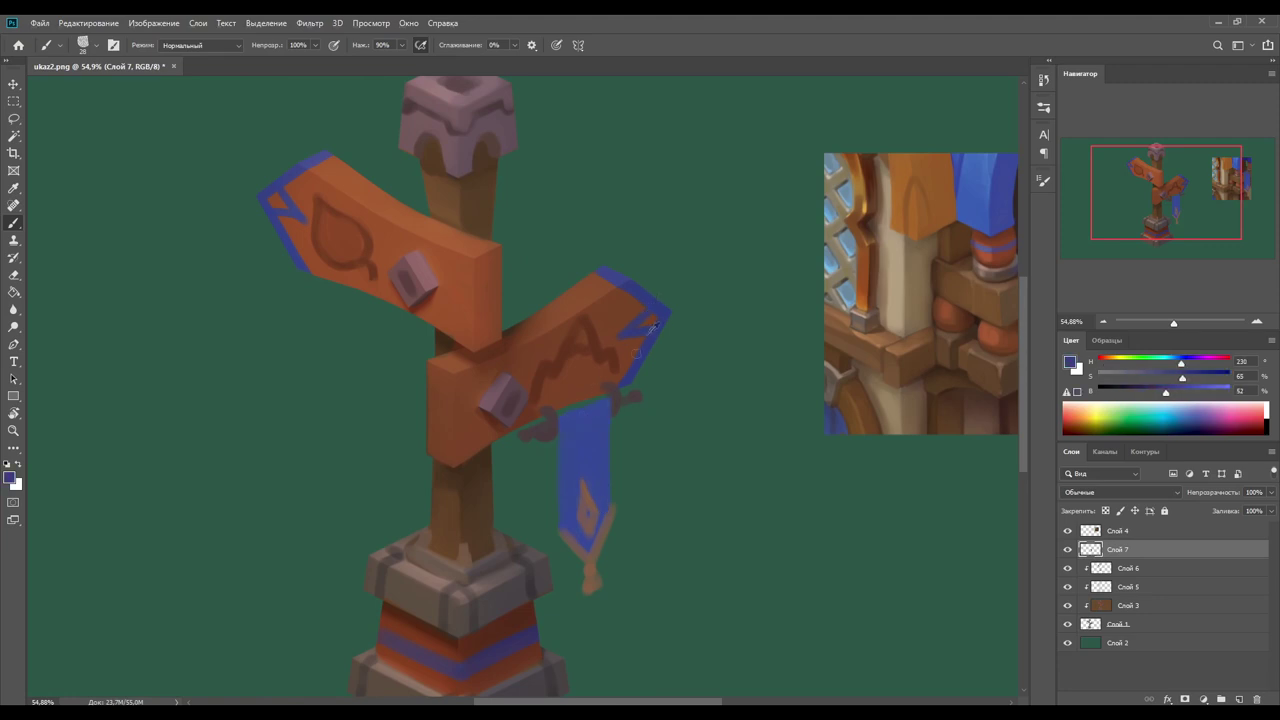
drag(1174, 322, 1178, 322)
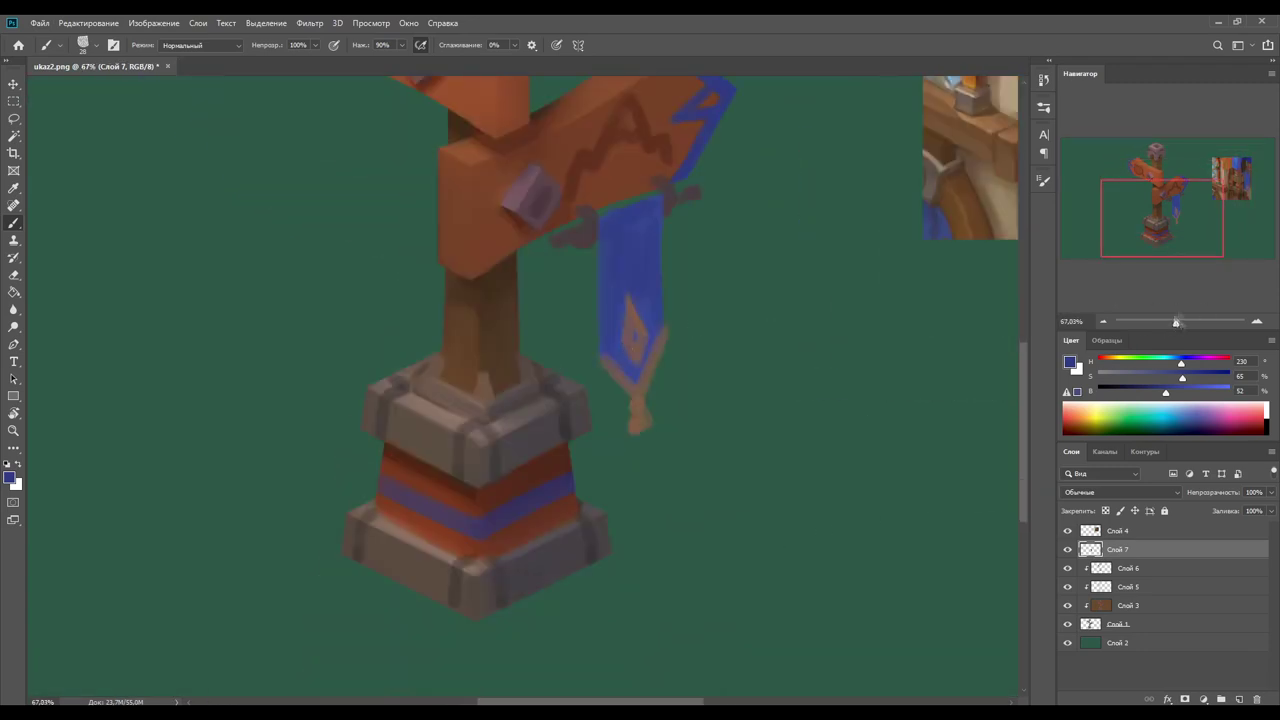
Step: Zoom on the base, set brush size 17, and paint light strokes on its front corner
drag(1160, 195, 1175, 213)
click(83, 45)
key(Return)
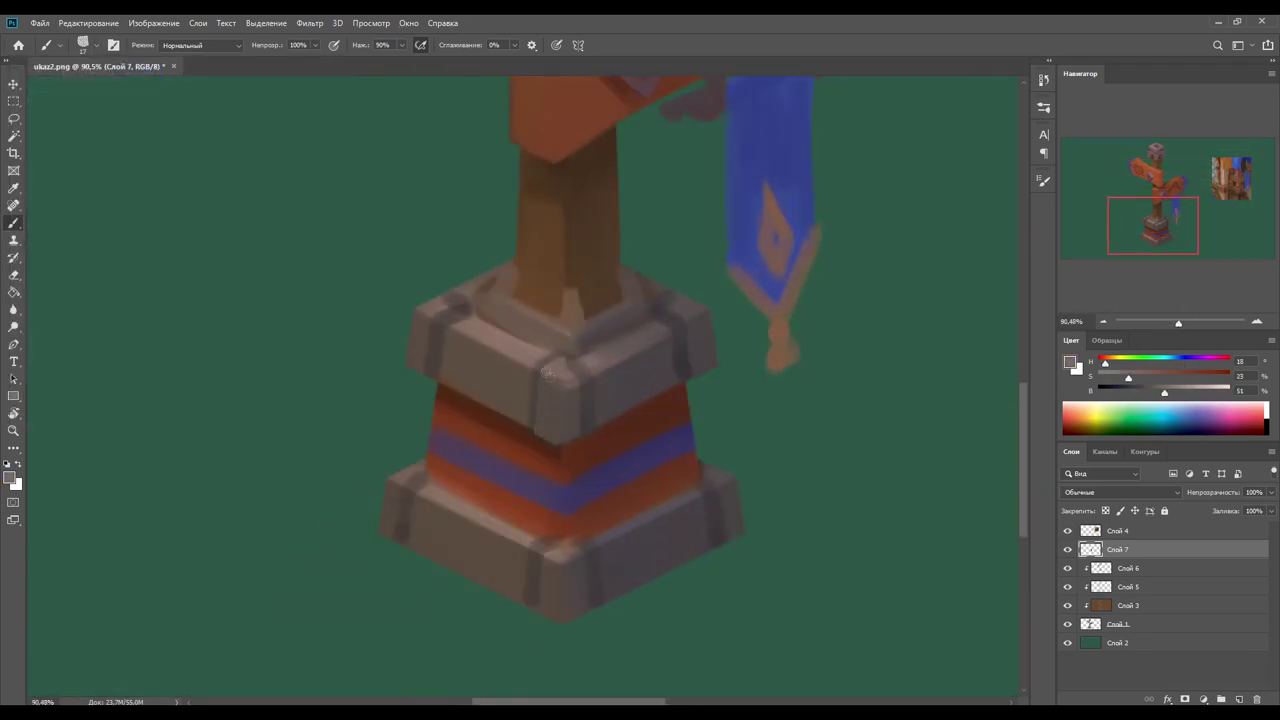
alt+click(558, 360)
alt+click(560, 365)
drag(583, 386, 583, 440)
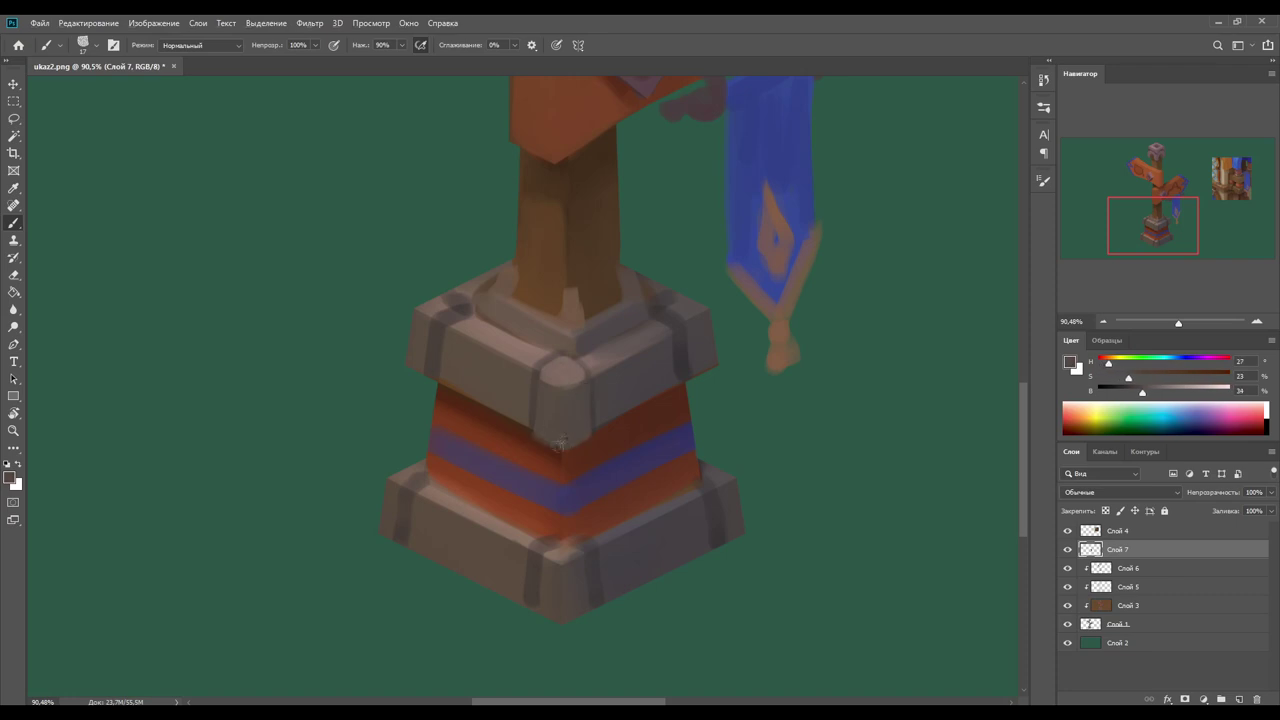
drag(540, 386, 551, 440)
Step: Paint a light pink highlight along the upper stone block's upper-left edge
alt+click(563, 442)
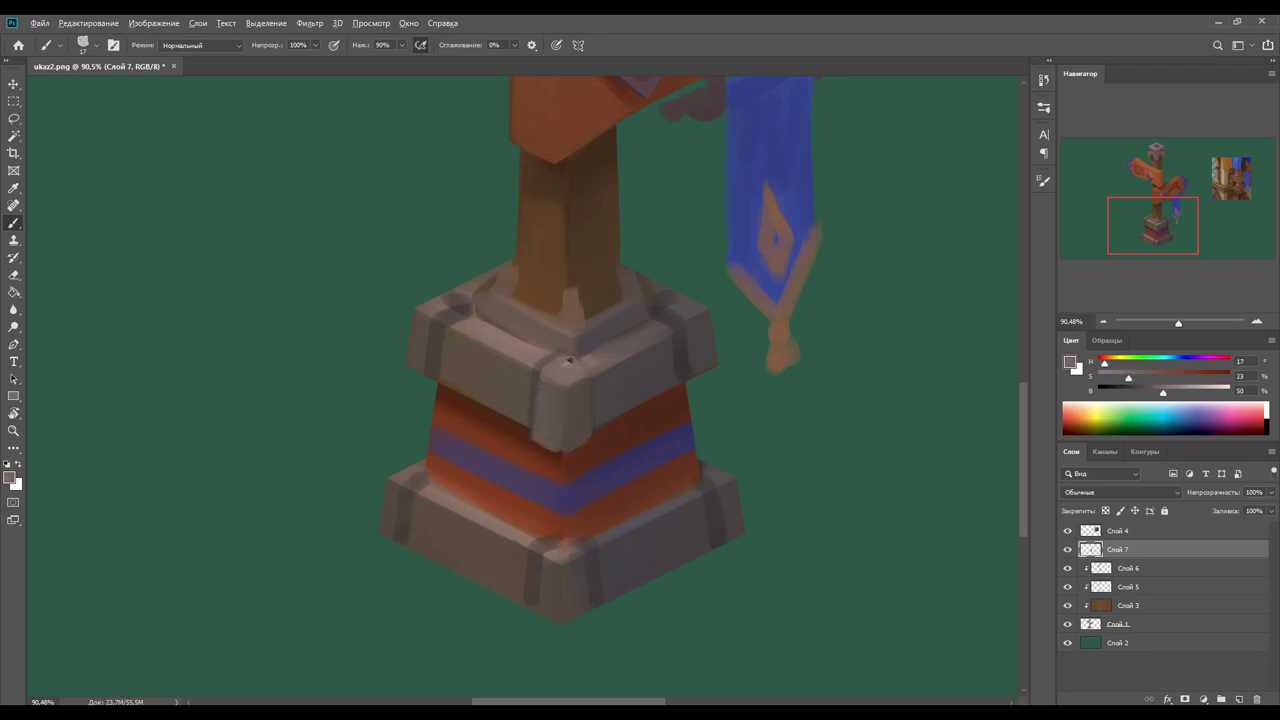
drag(1165, 392, 1200, 392)
alt+click(563, 380)
alt+click(563, 380)
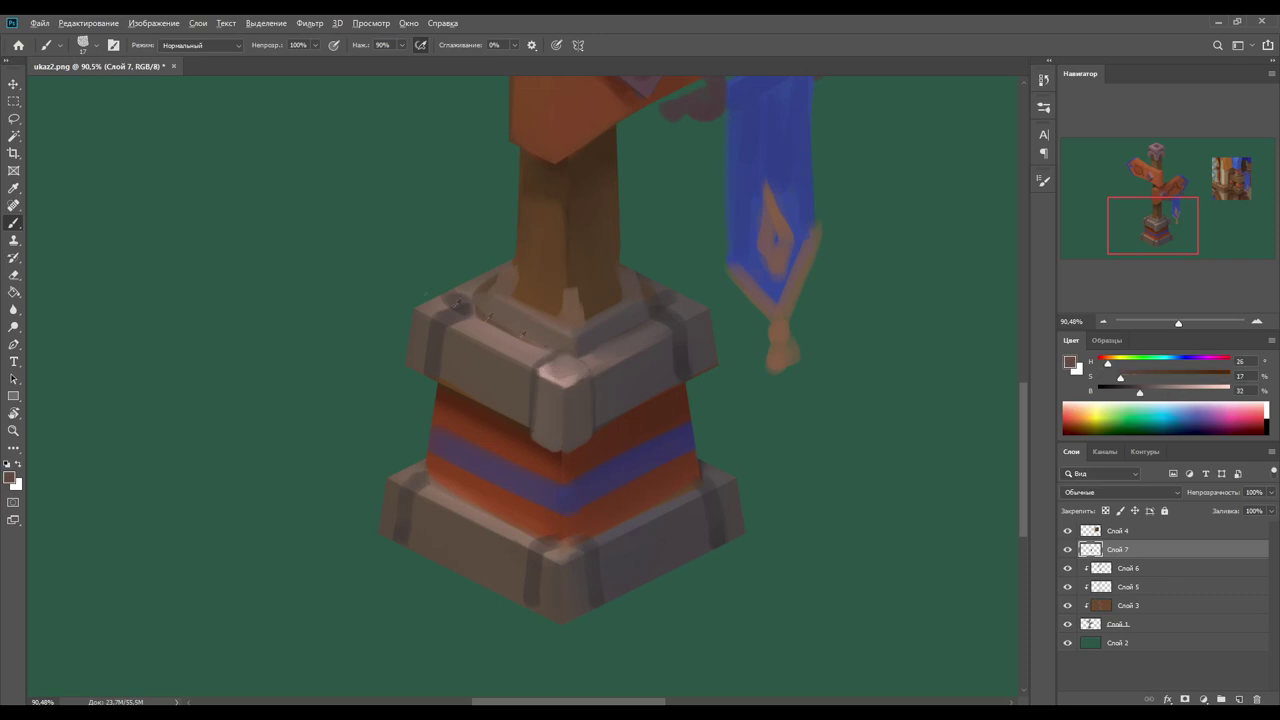
drag(447, 326, 533, 368)
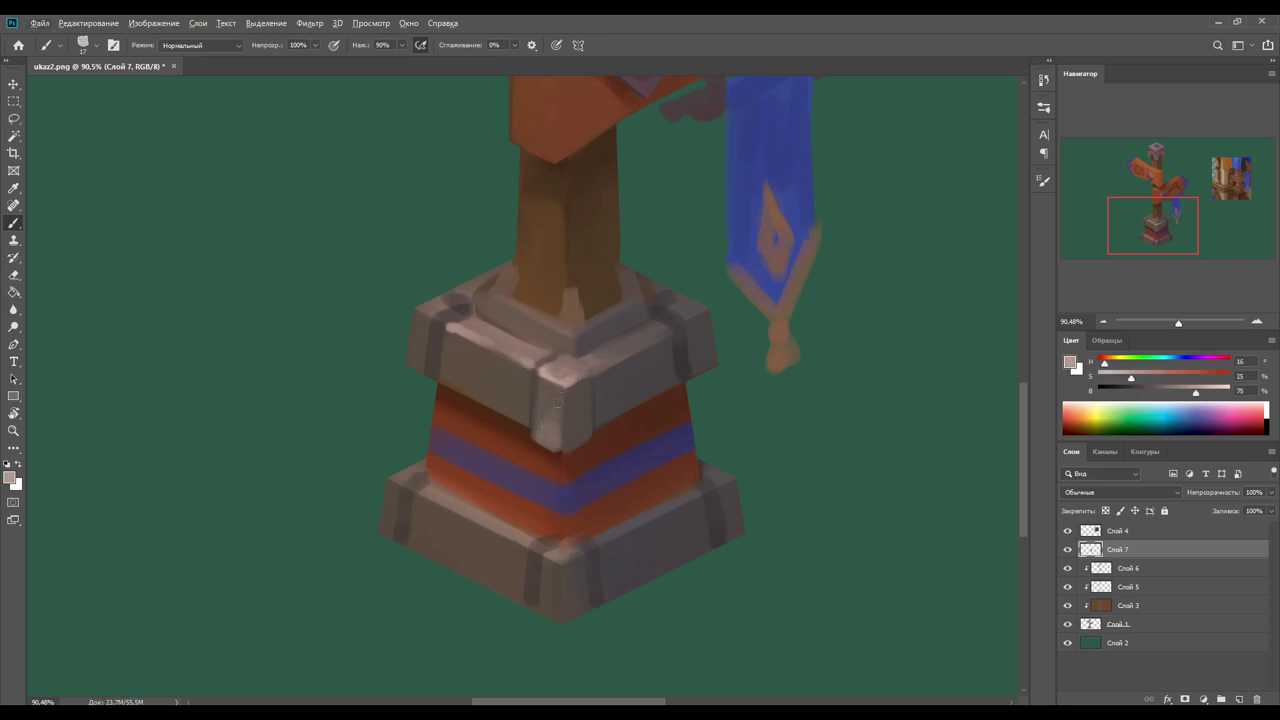
Step: Sample darker stone shades from the block's shaded faces, edges and front corner
alt+click(547, 414)
alt+click(570, 430)
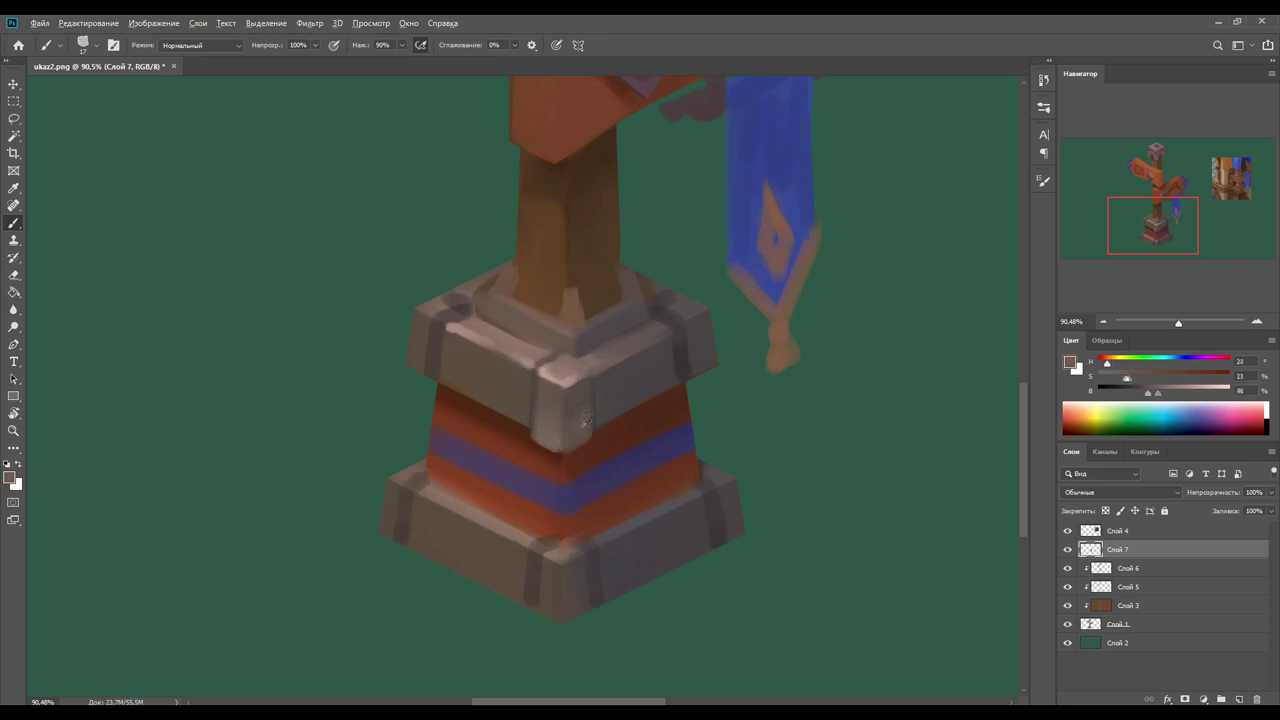
alt+click(577, 432)
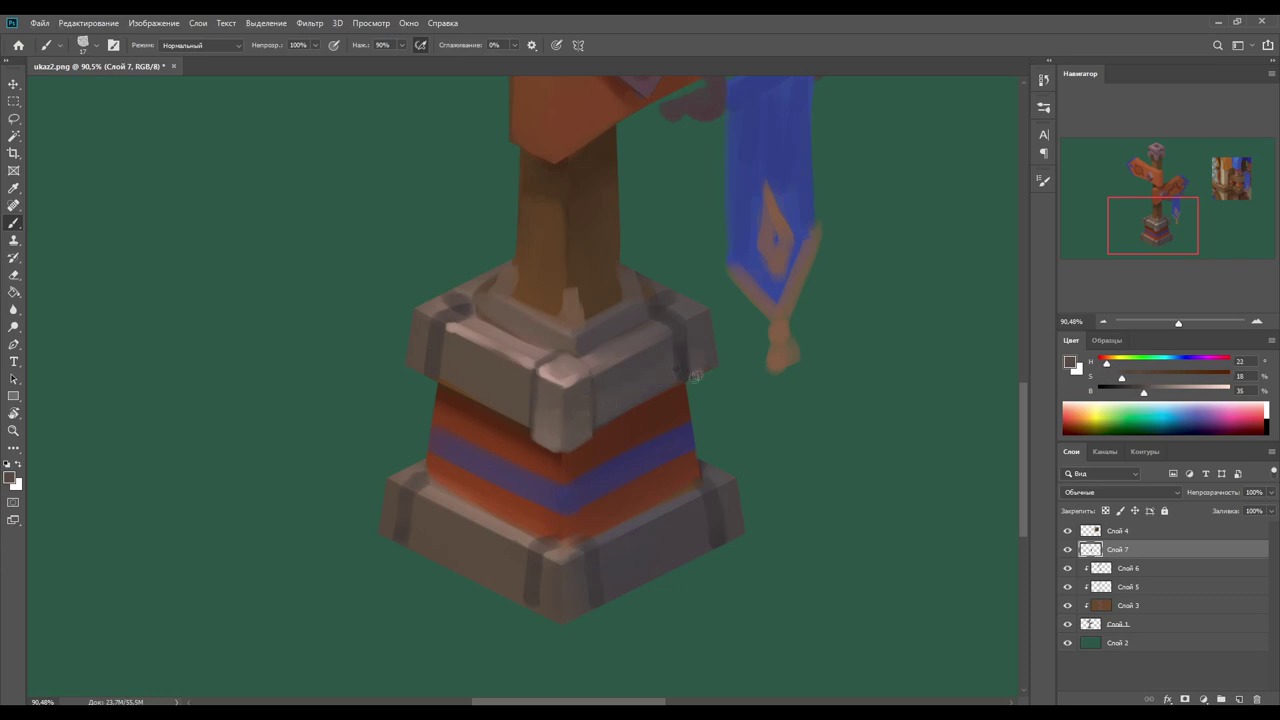
alt+click(684, 344)
alt+click(706, 365)
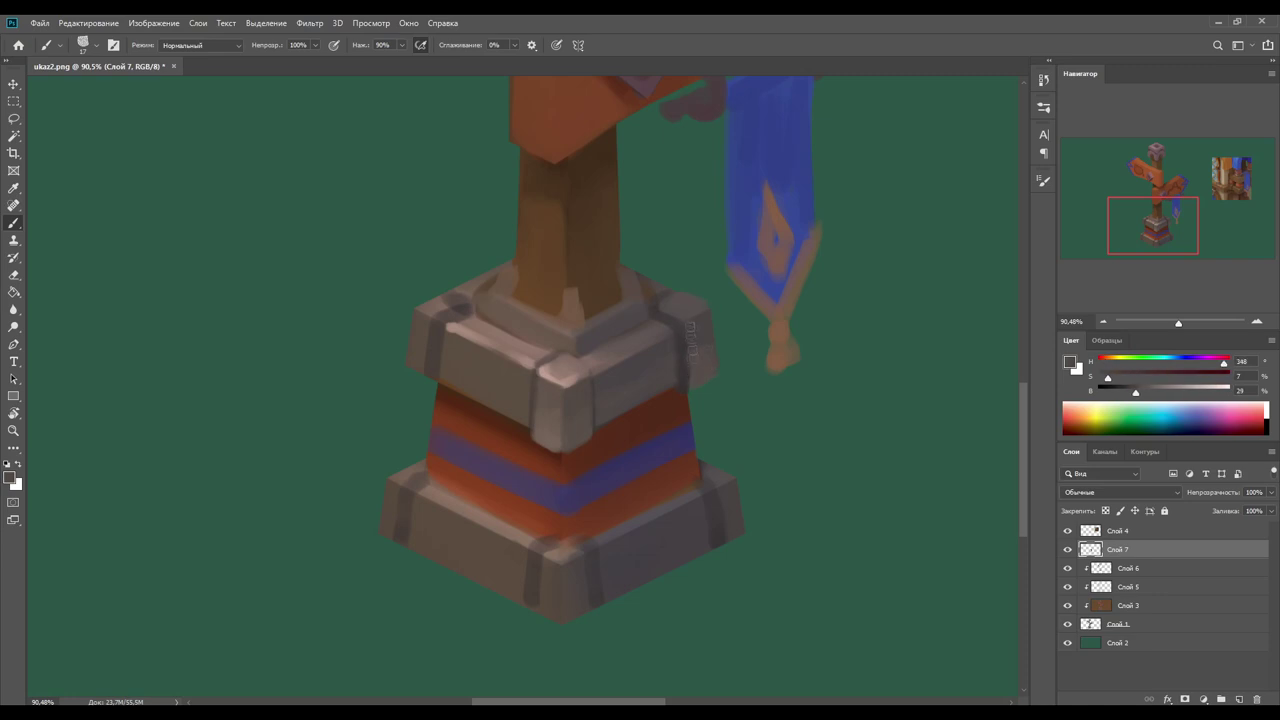
alt+click(662, 303)
alt+click(561, 367)
Step: Paint lighter strokes on the upper block's upper-left corner
alt+click(462, 318)
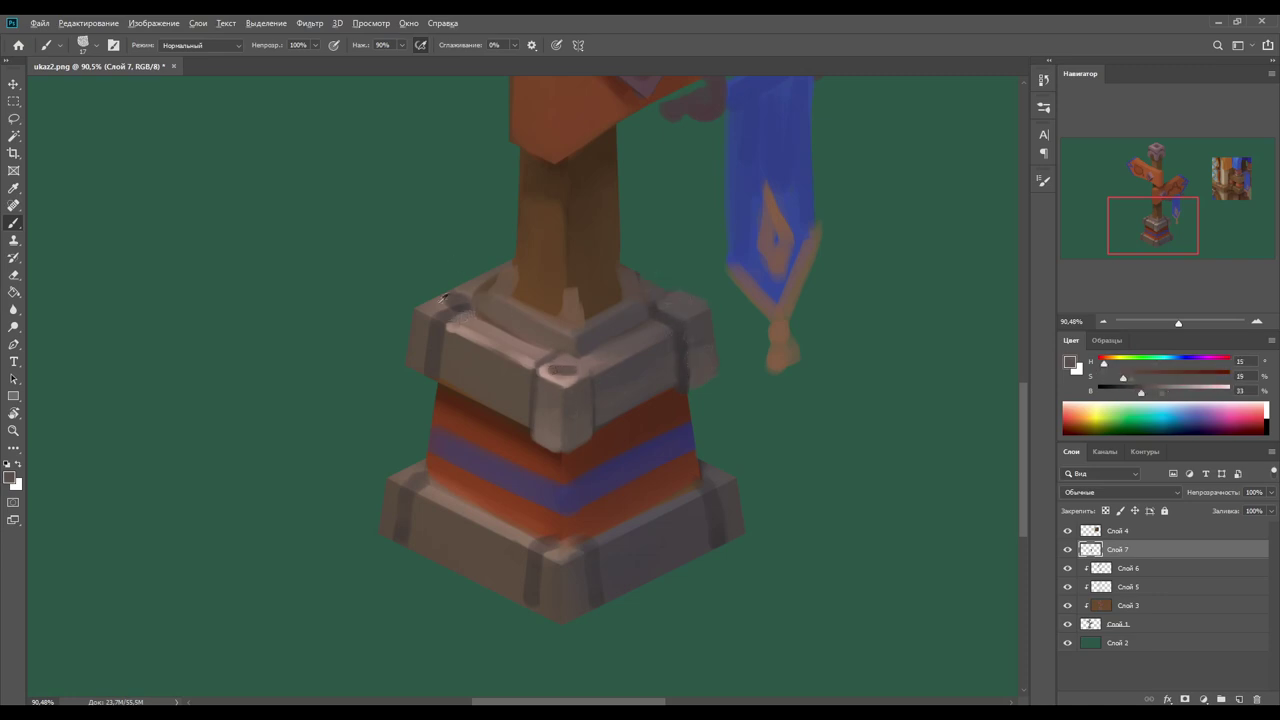
drag(440, 298, 427, 374)
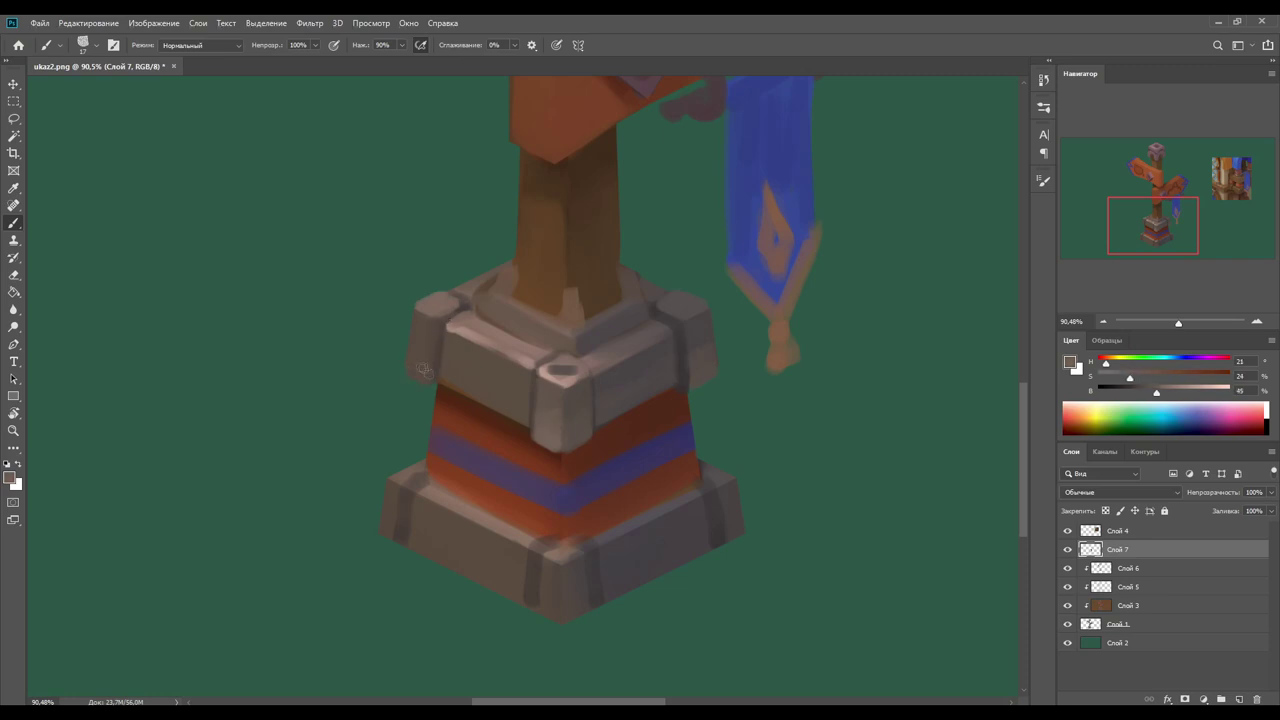
alt+click(420, 370)
alt+click(480, 393)
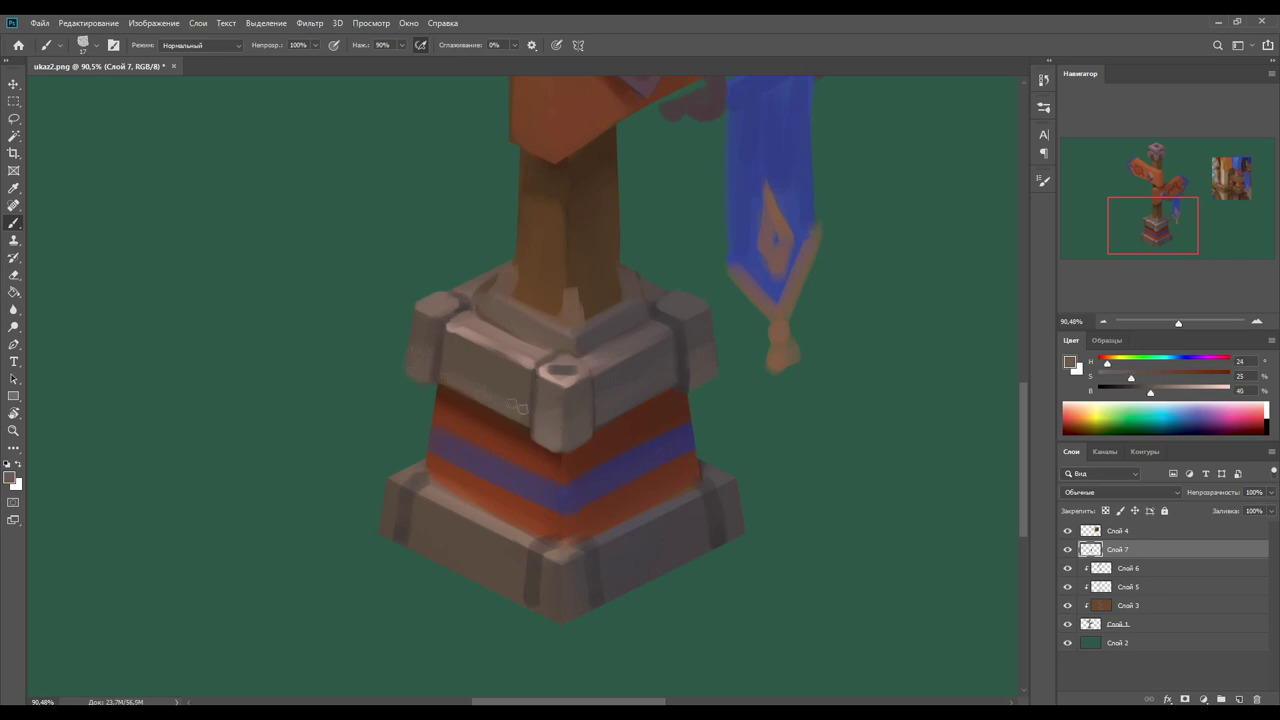
alt+click(522, 410)
Step: Sample purple, blue and reddish-brown tones to texture the blue band
alt+click(577, 490)
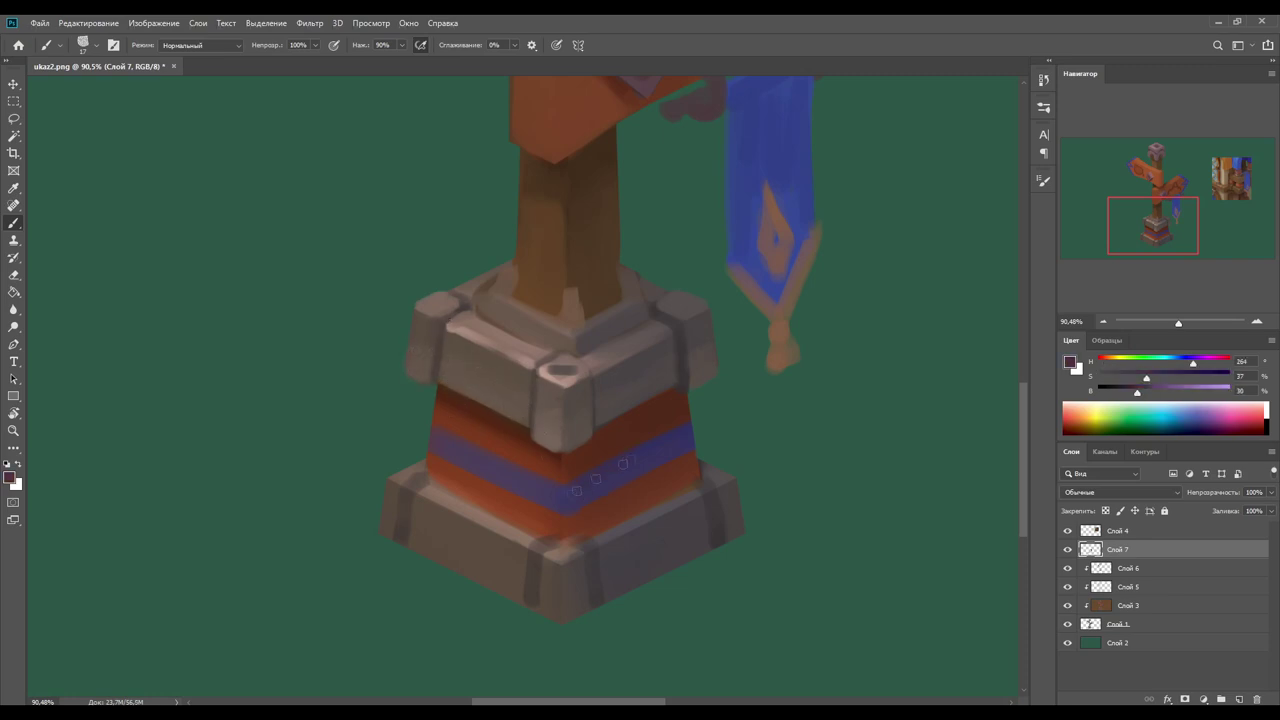
alt+click(436, 428)
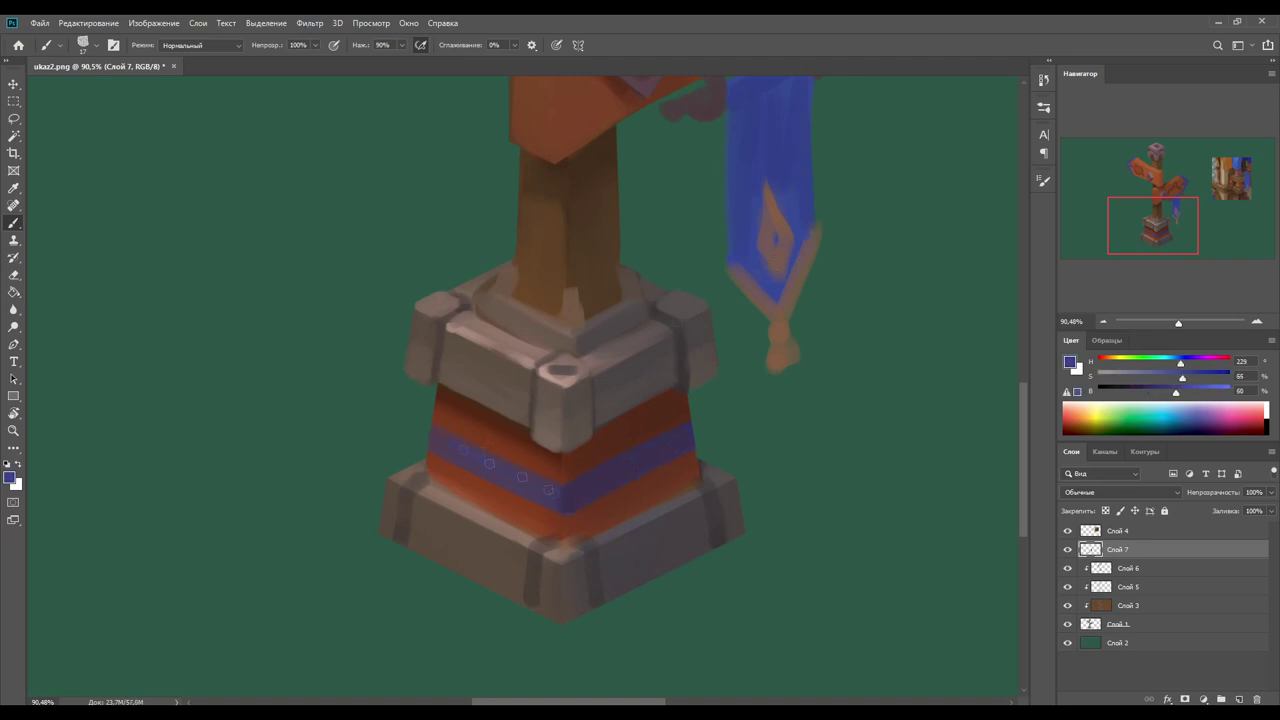
alt+click(543, 494)
alt+click(600, 450)
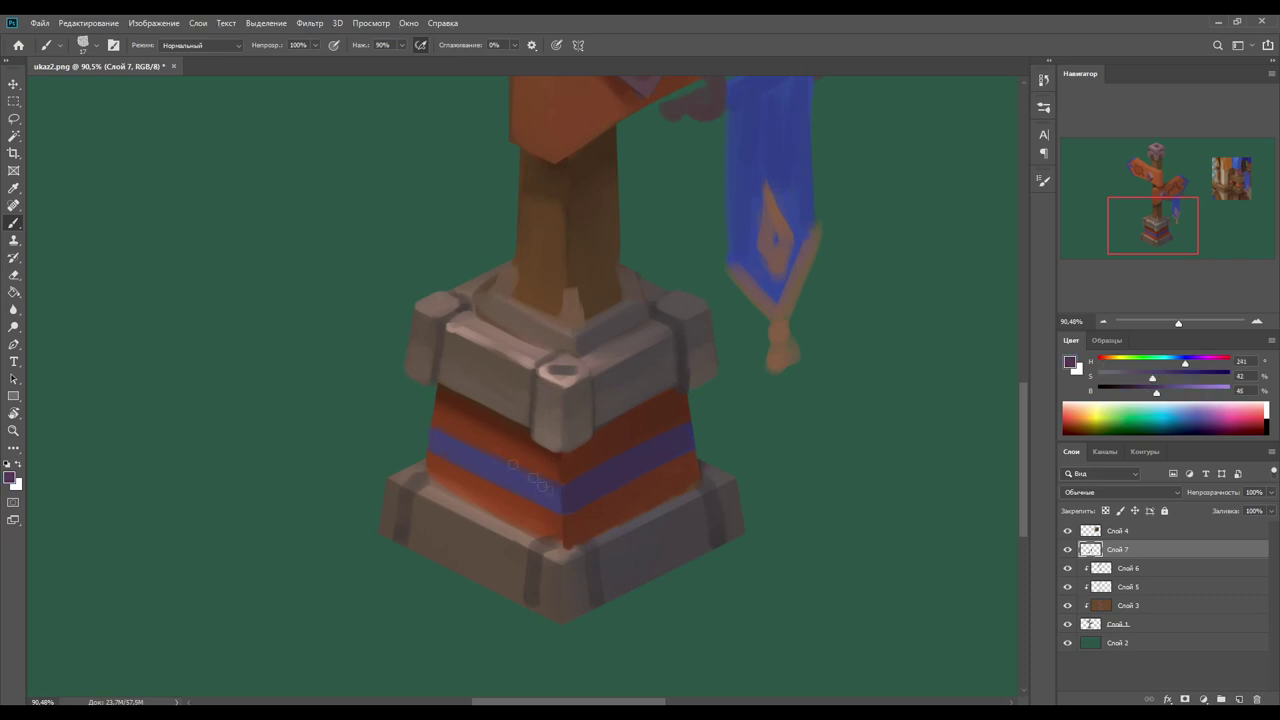
alt+click(600, 490)
alt+click(588, 465)
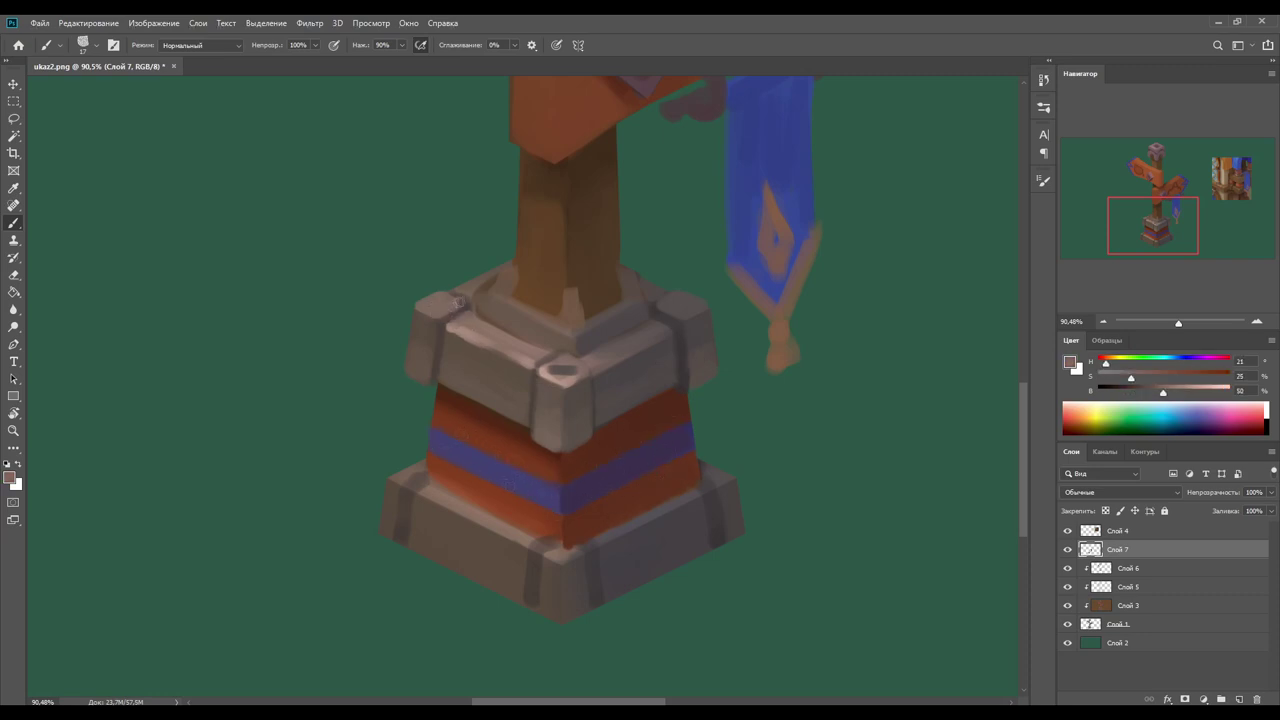
Step: Paint light stone strokes across the top of the stone block
alt+click(443, 302)
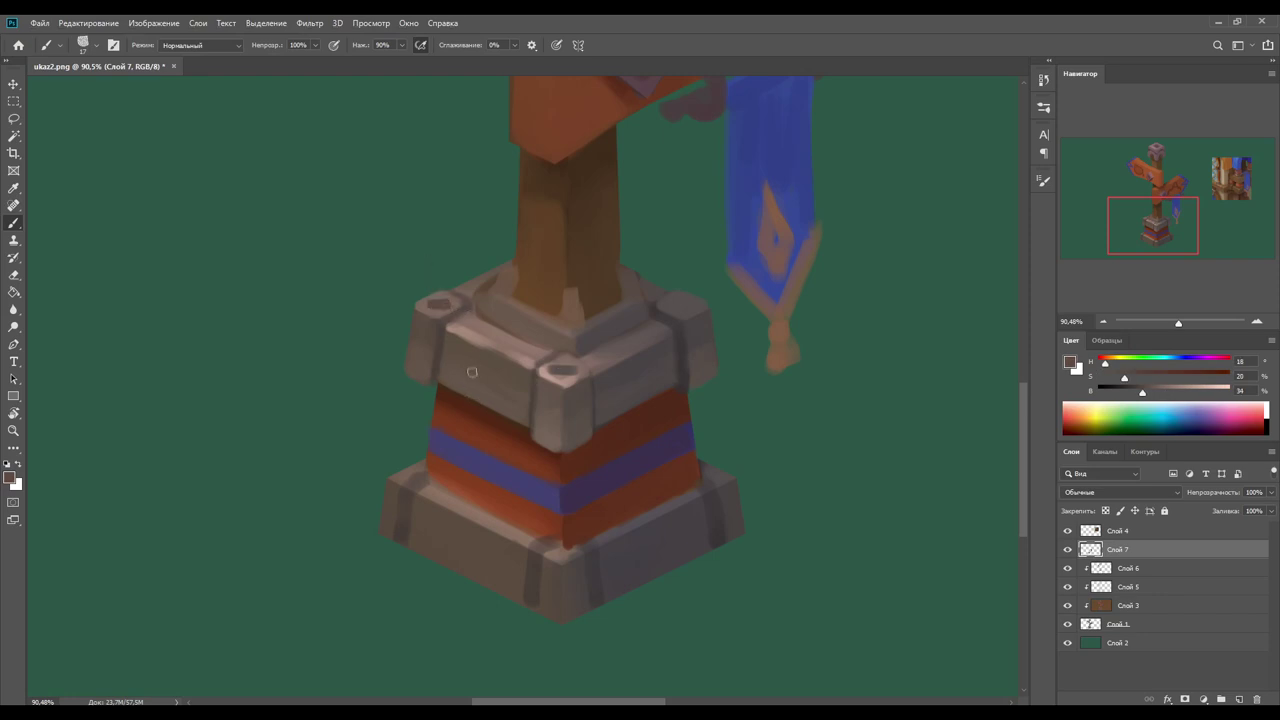
alt+click(464, 291)
alt+click(504, 298)
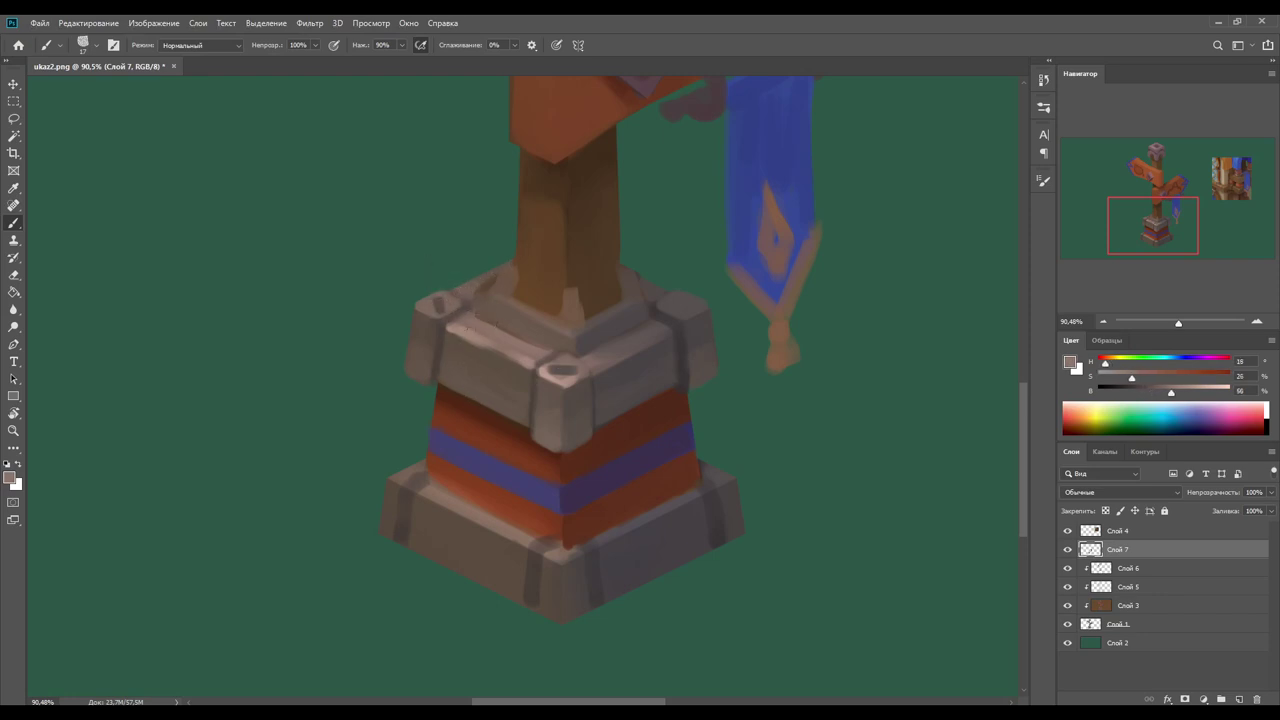
drag(500, 326, 530, 340)
alt+click(550, 343)
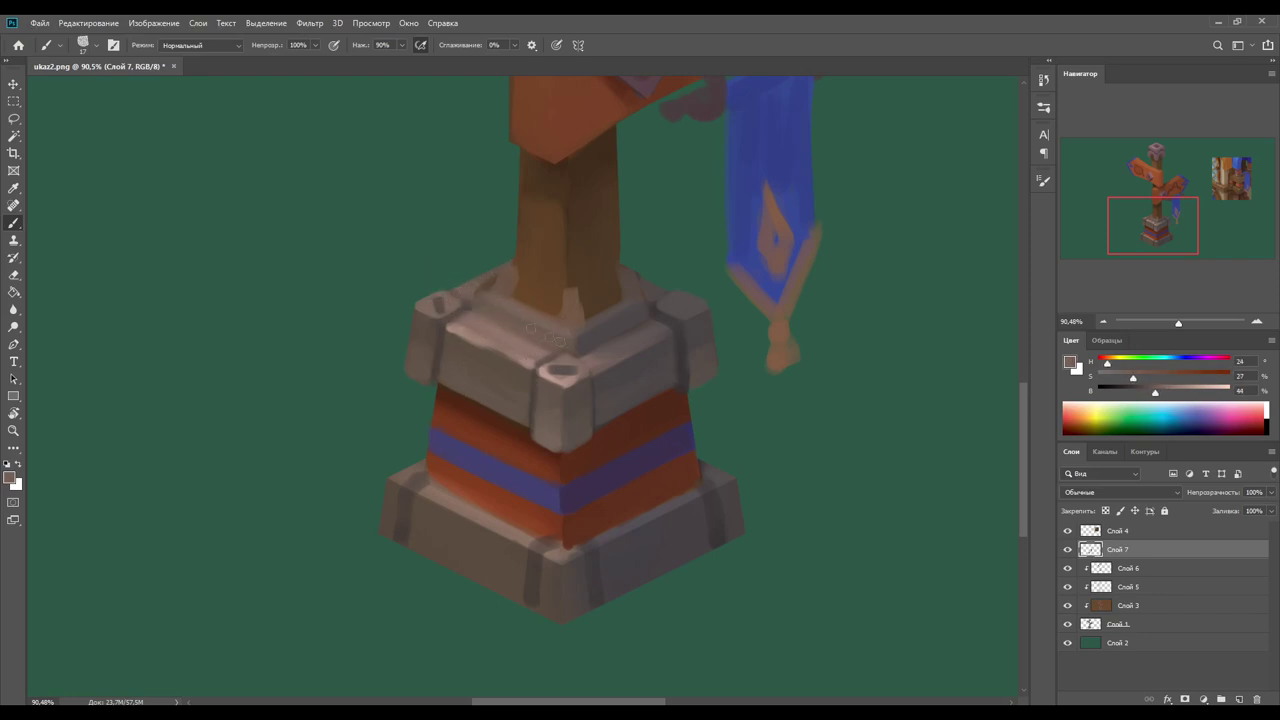
Step: Shade the pillar's foot with light vertical strokes and dark right-edge strokes
alt+click(487, 286)
alt+click(575, 307)
drag(568, 325, 567, 290)
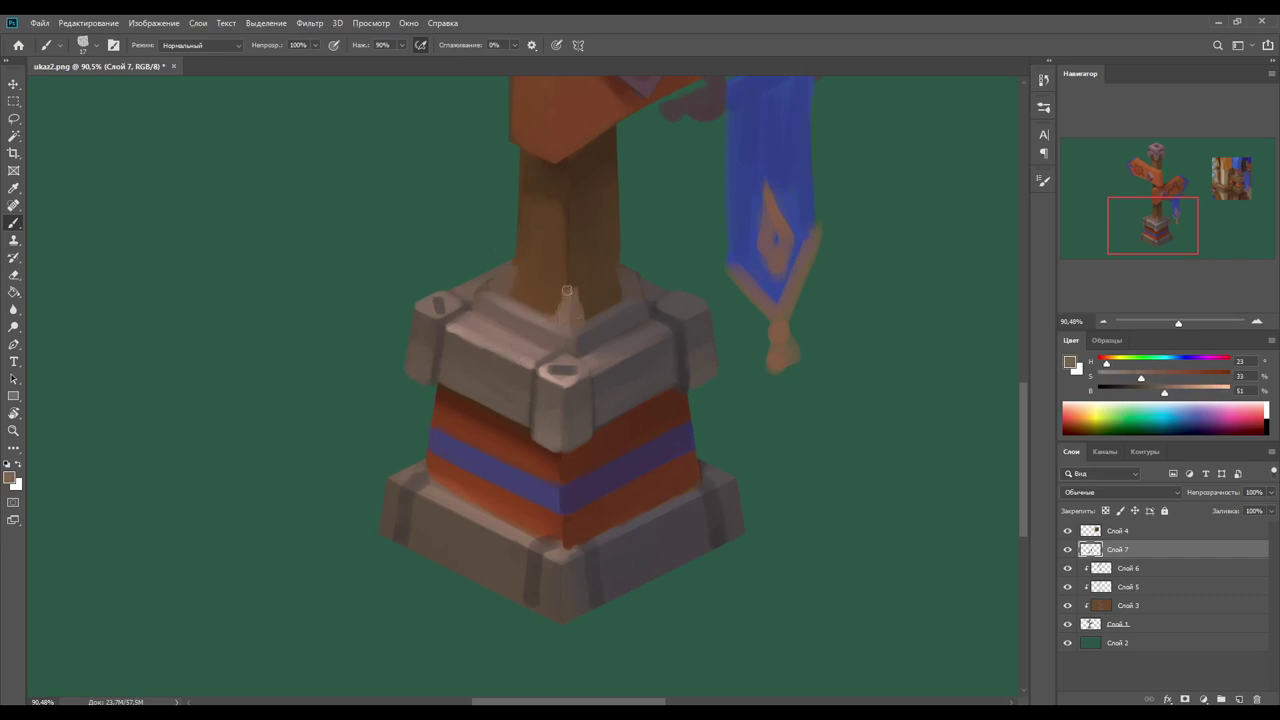
alt+click(503, 294)
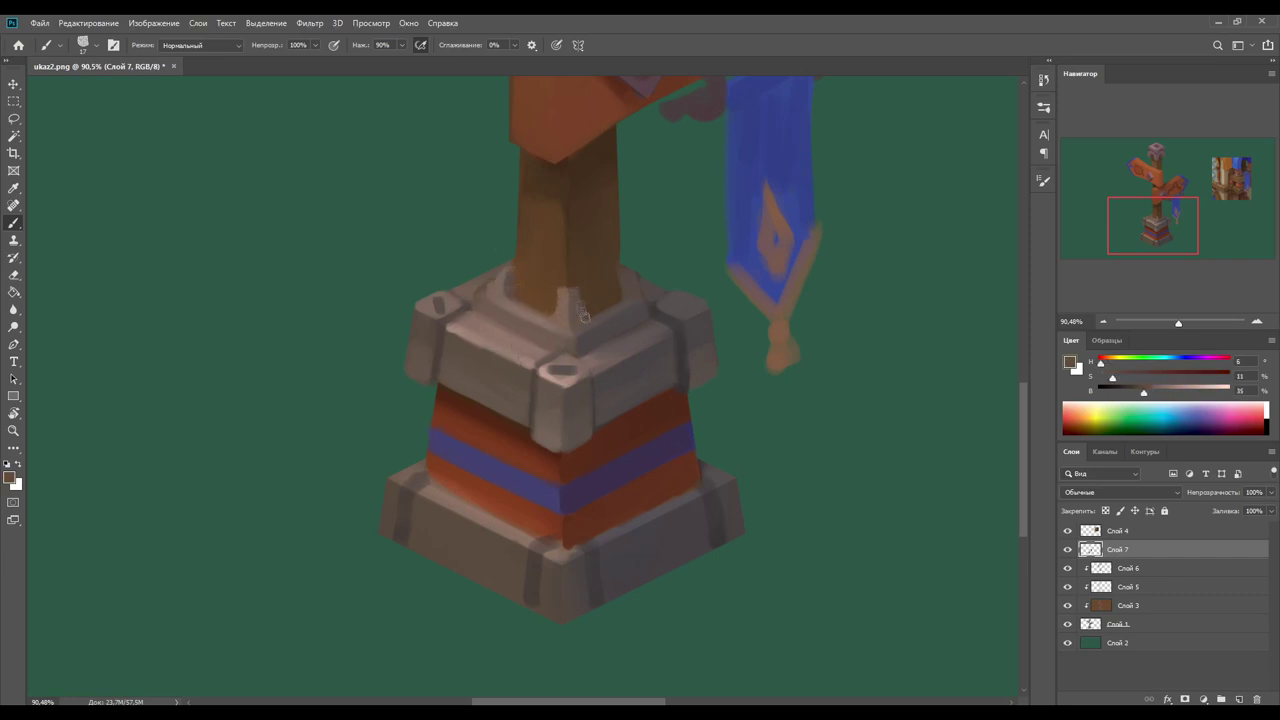
alt+click(630, 298)
drag(624, 276, 614, 300)
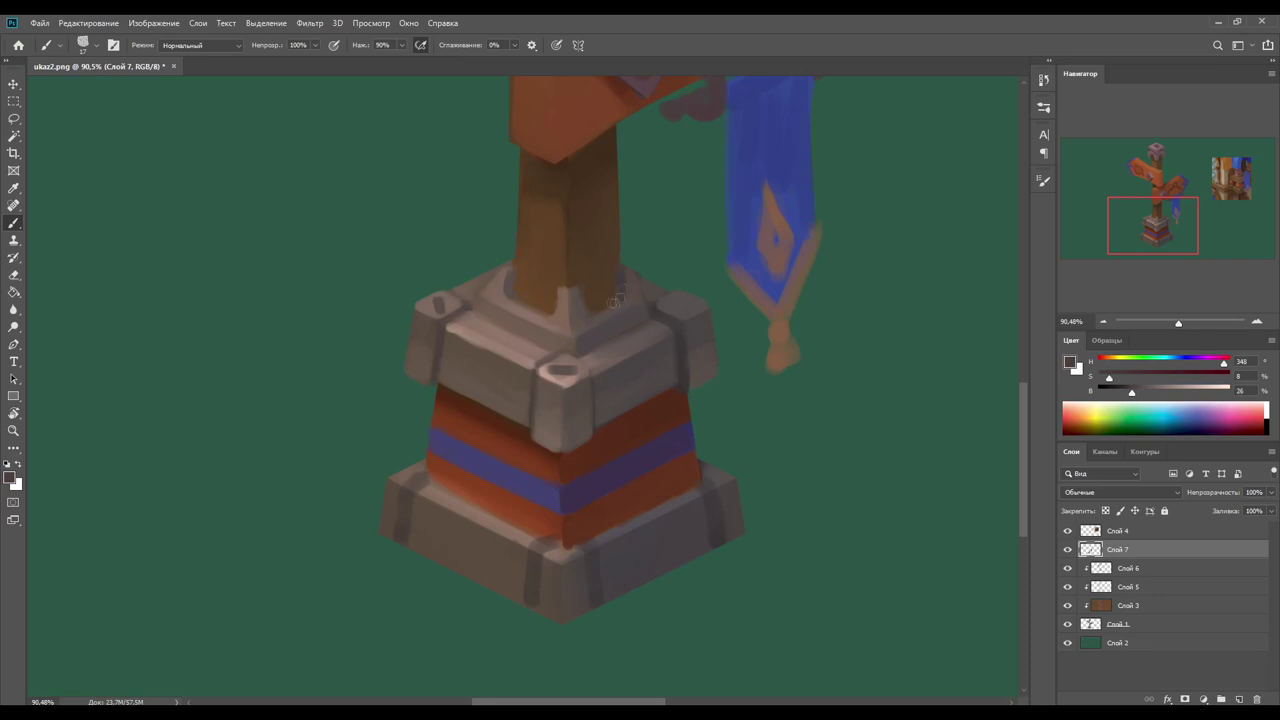
scroll(600, 280, up, 3)
Step: Paint darker wood-grain streaks inside lasso-selected strips on the pillar
alt+click(558, 257)
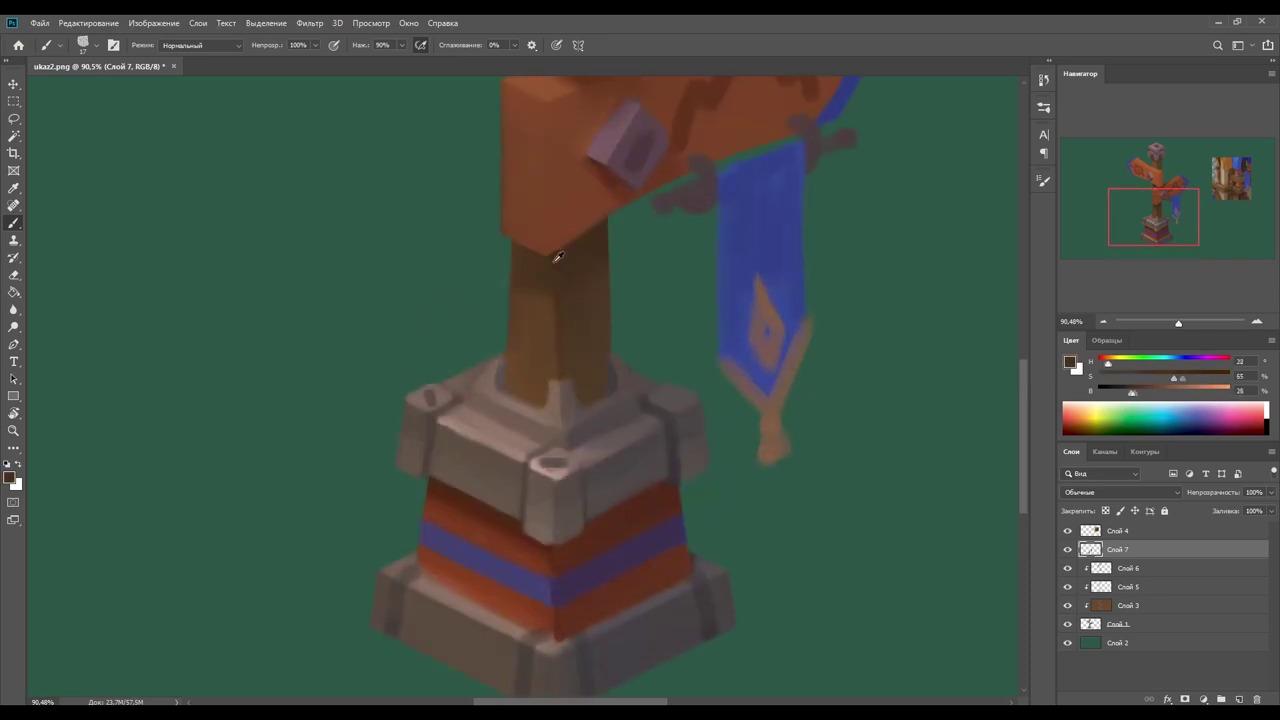
alt+click(562, 314)
alt+click(583, 298)
key(l)
drag(551, 270, 507, 350)
key(b)
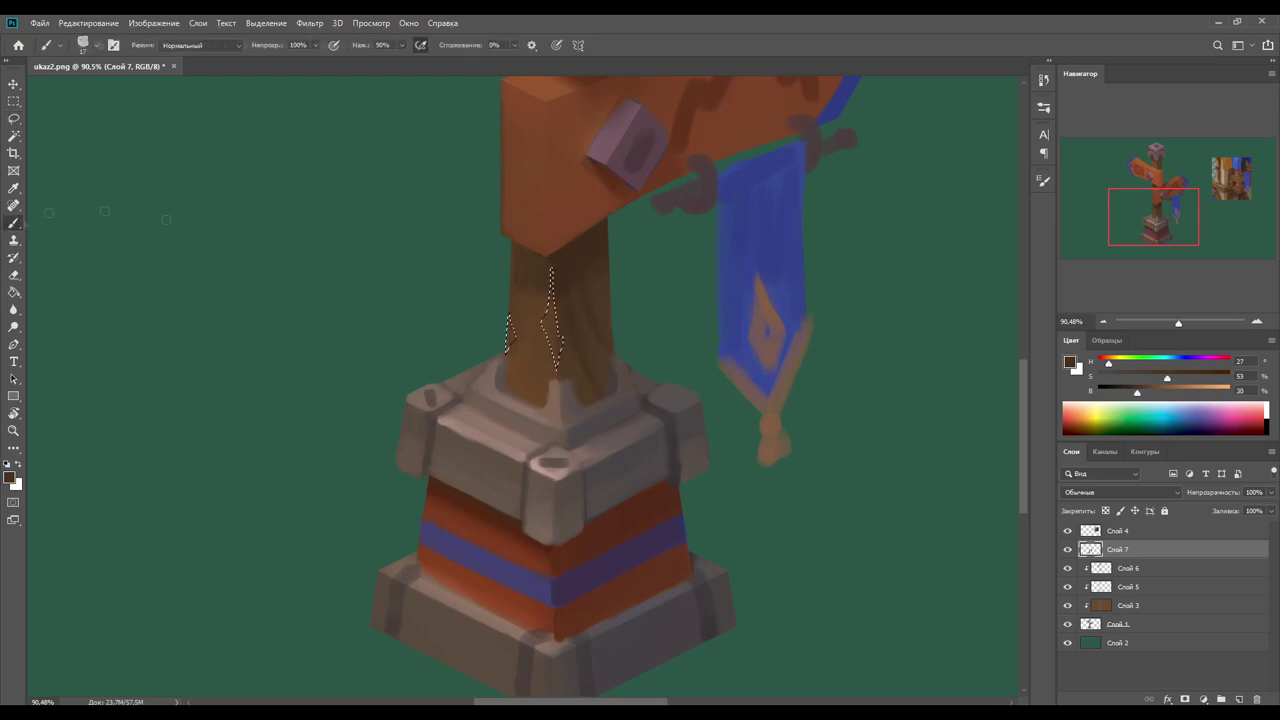
drag(1167, 378, 1138, 381)
drag(551, 268, 556, 366)
drag(511, 314, 510, 355)
key(ctrl+d)
Step: Shrink the brush to size 10 and paint a dark brown stroke near the pillar's base
scroll(550, 300, down, 5)
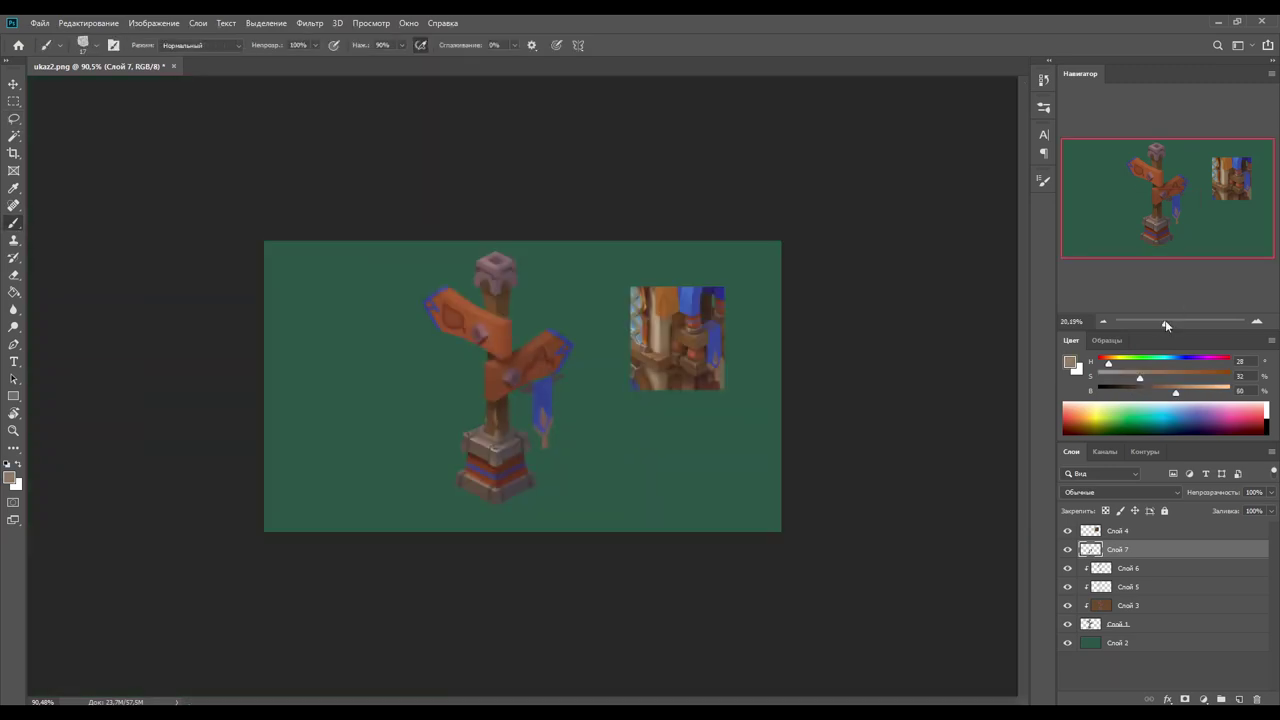
scroll(450, 250, up, 4)
click(83, 45)
drag(95, 93, 80, 93)
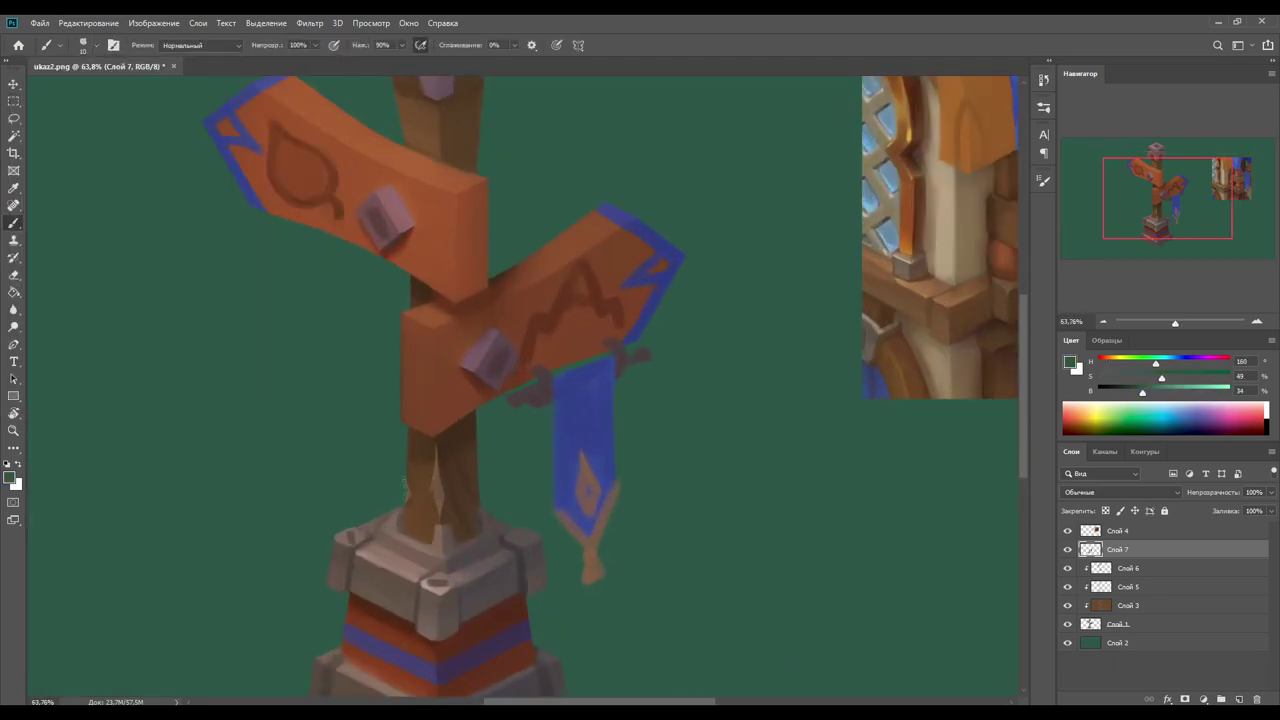
drag(410, 495, 420, 515)
scroll(683, 327, down, 5)
scroll(520, 315, up, 5)
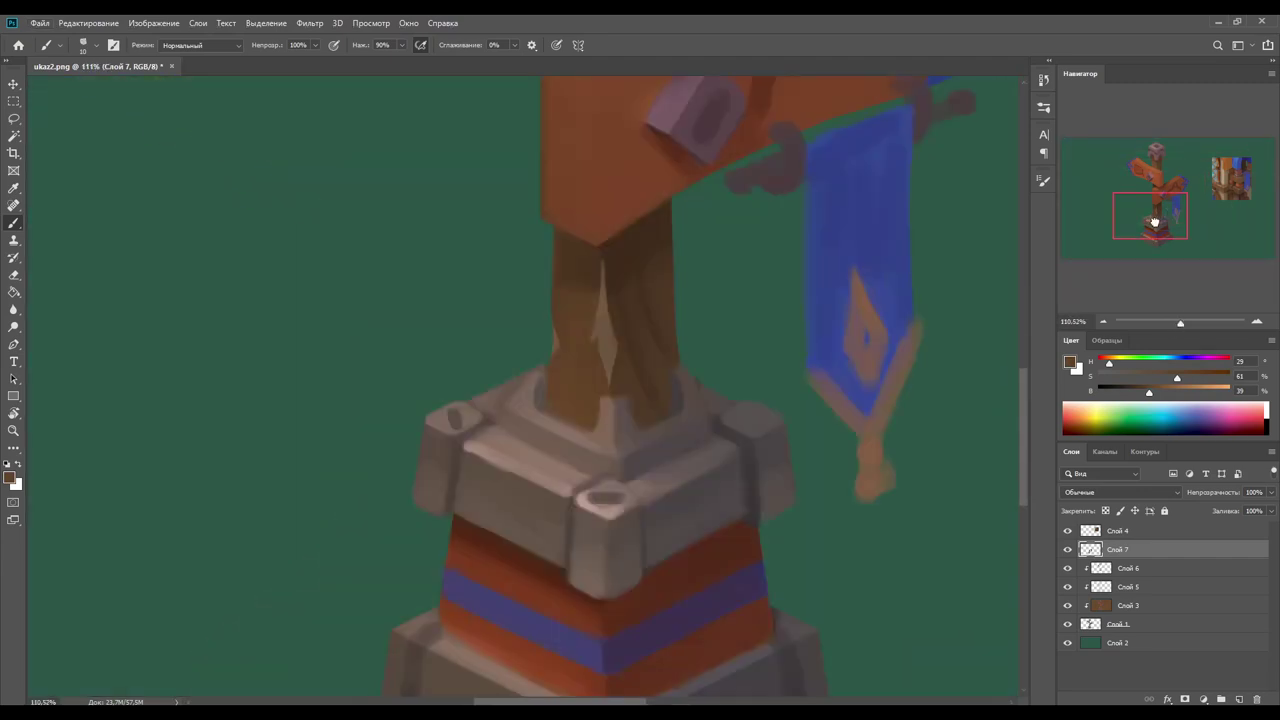
scroll(520, 315, up, 2)
Step: Sample grey-pink, dark grey and brownish-grey stone tones around the pillar
alt+click(521, 313)
alt+click(598, 286)
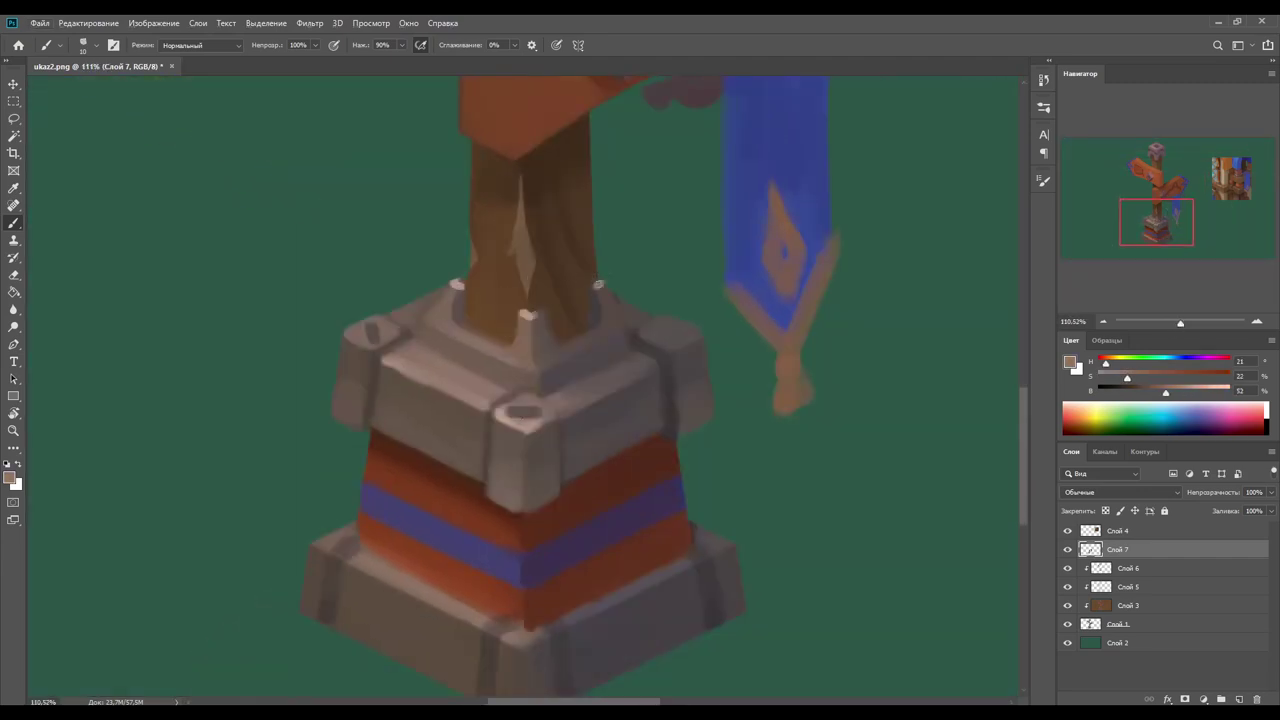
scroll(603, 277, down, 3)
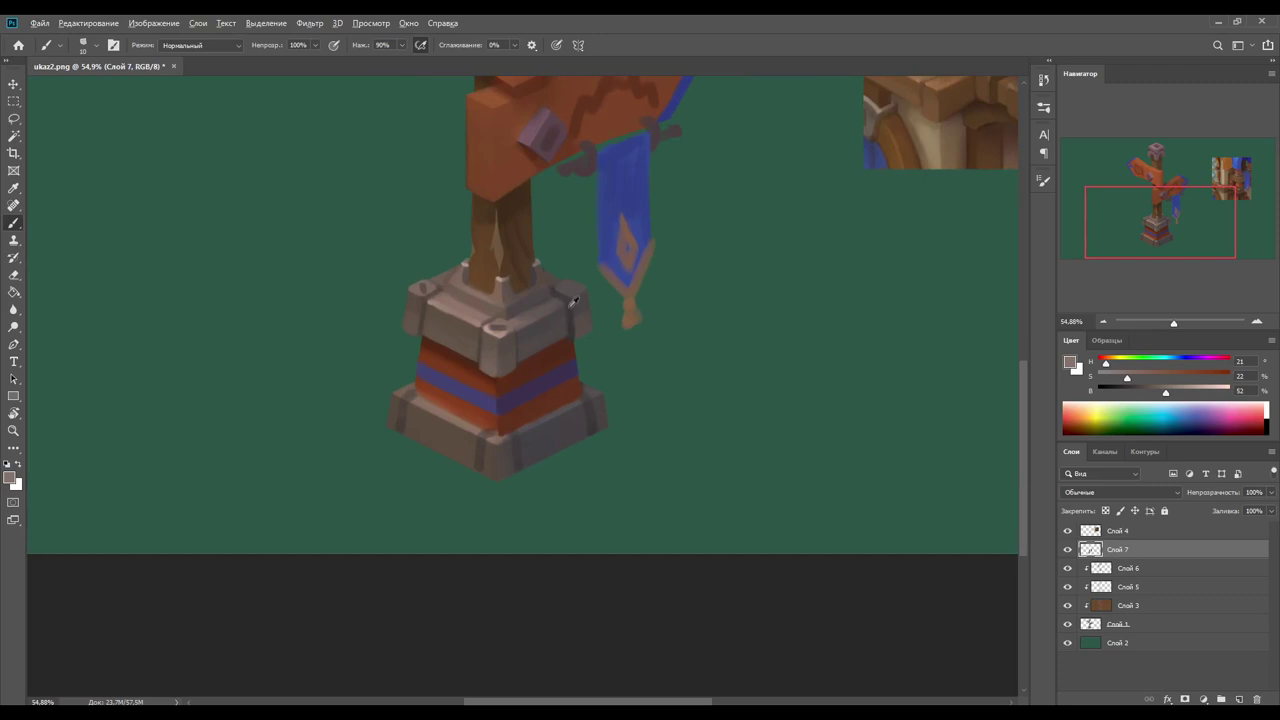
alt+click(571, 300)
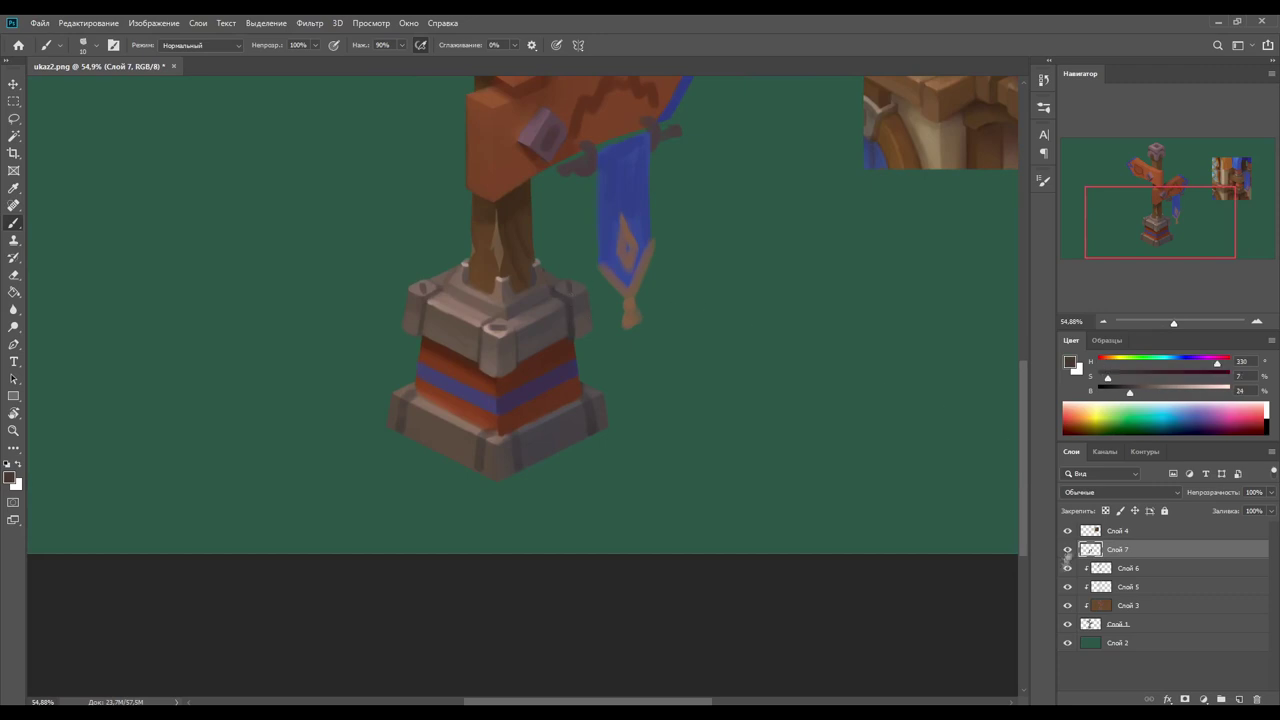
scroll(571, 300, up, 3)
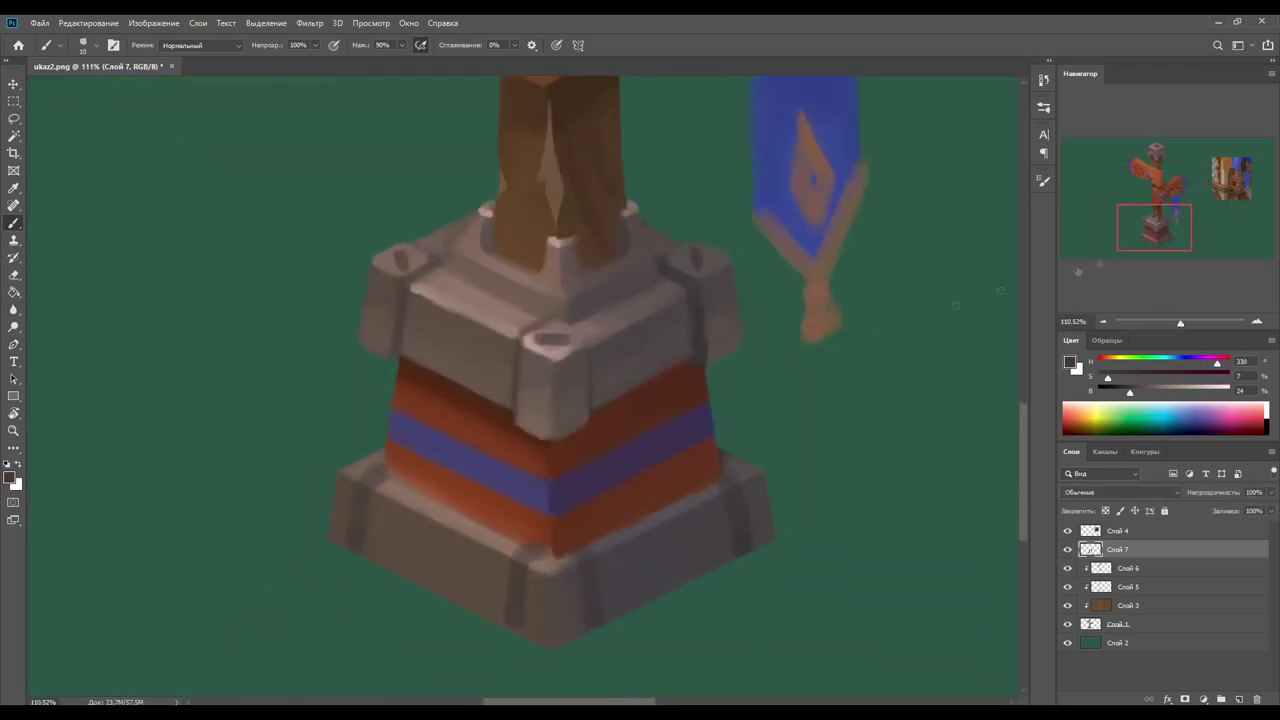
alt+click(346, 541)
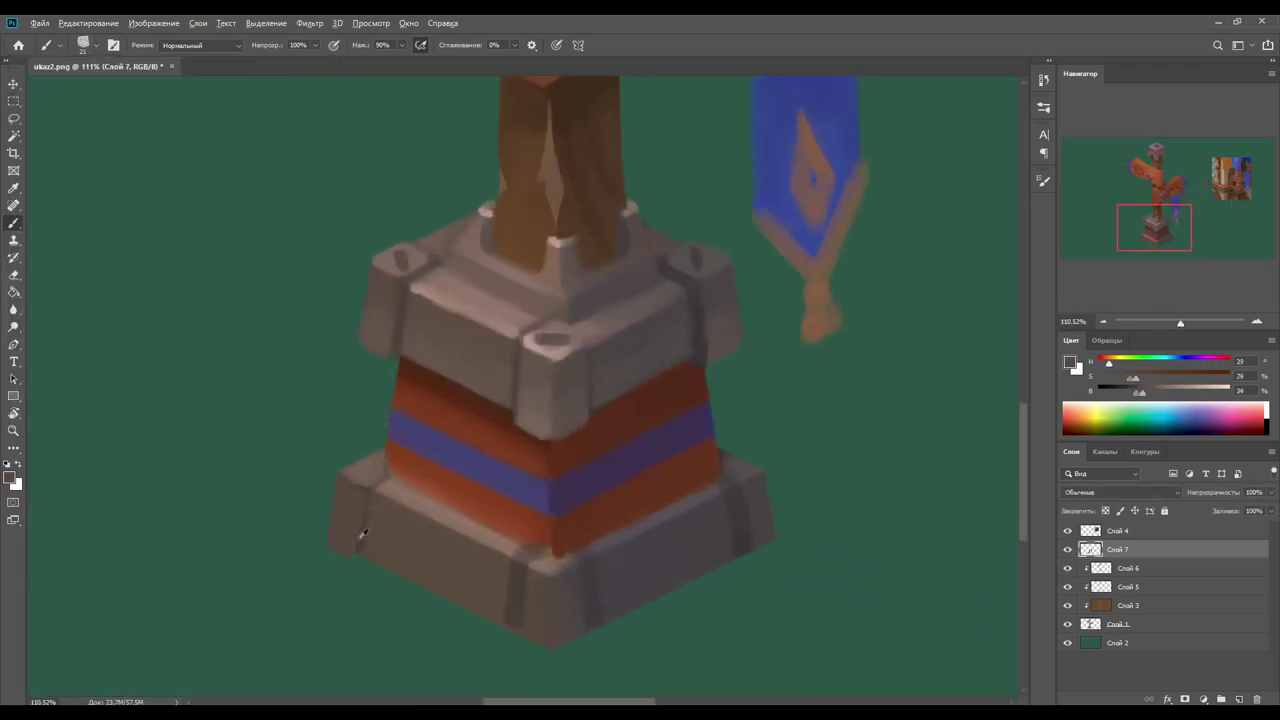
alt+click(374, 471)
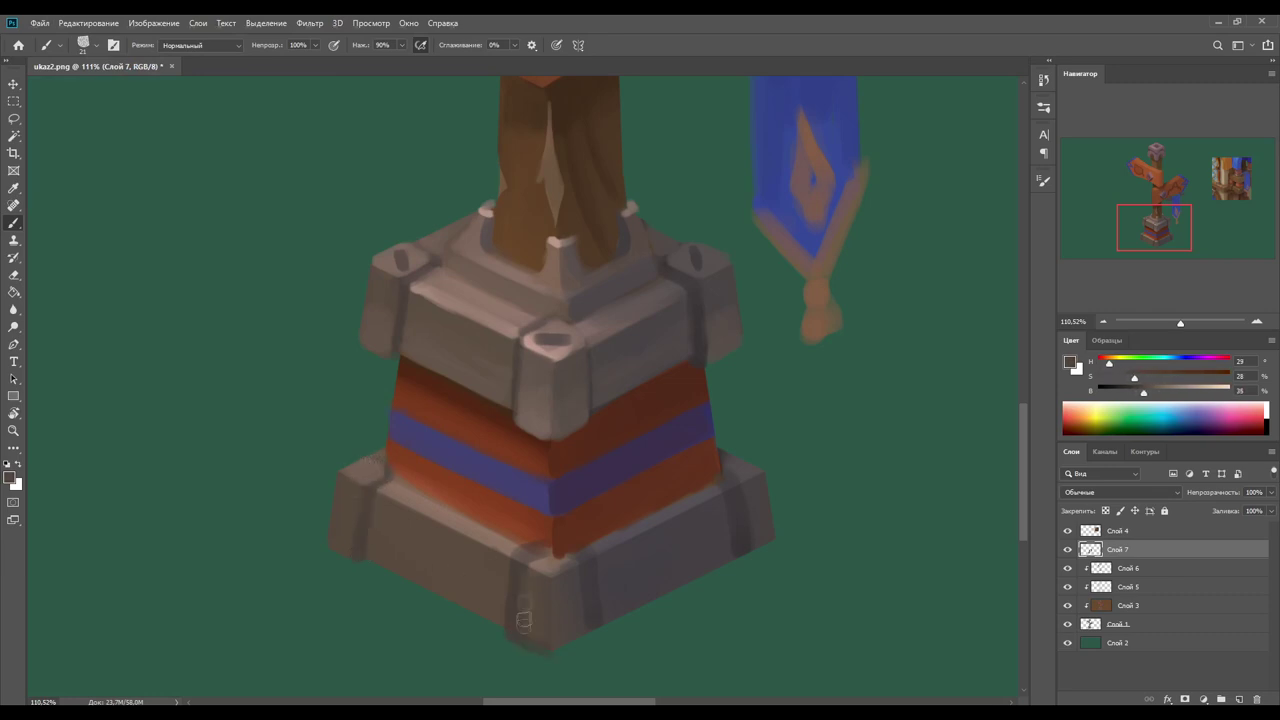
Step: Sample red-brown band and grey-brown lower ledge tones
alt+click(552, 556)
alt+click(400, 475)
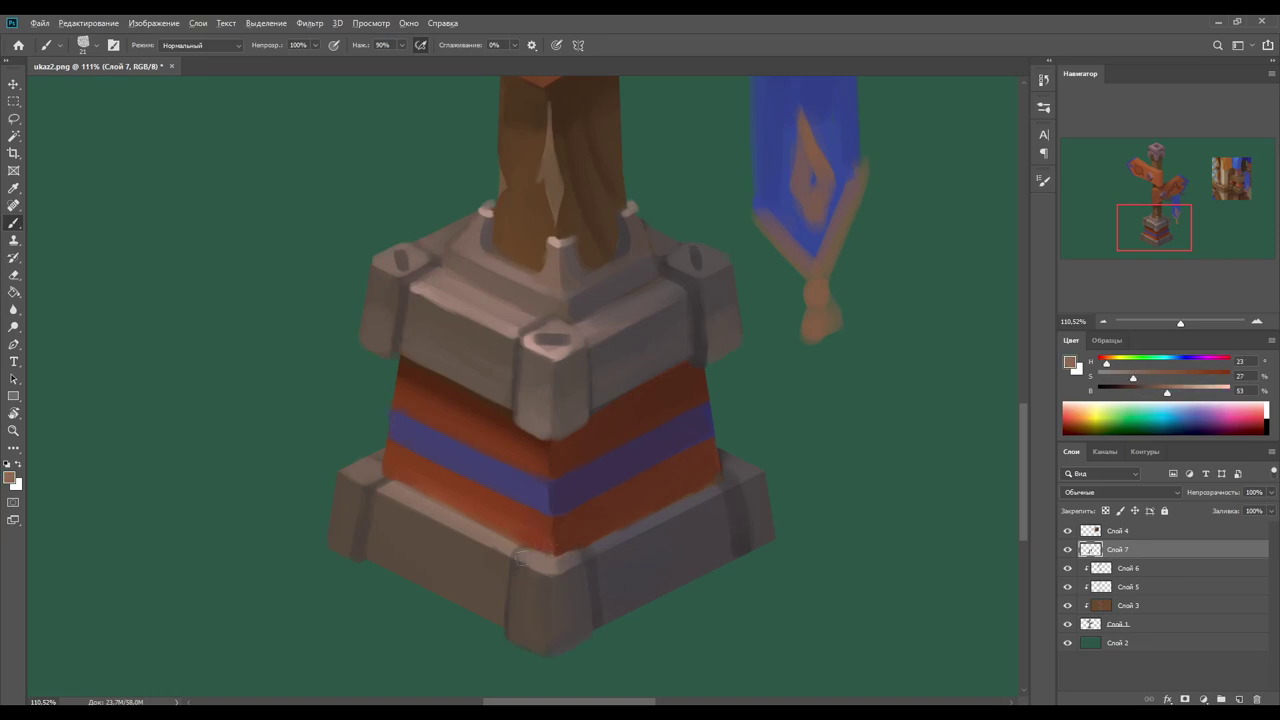
alt+click(525, 582)
alt+click(538, 589)
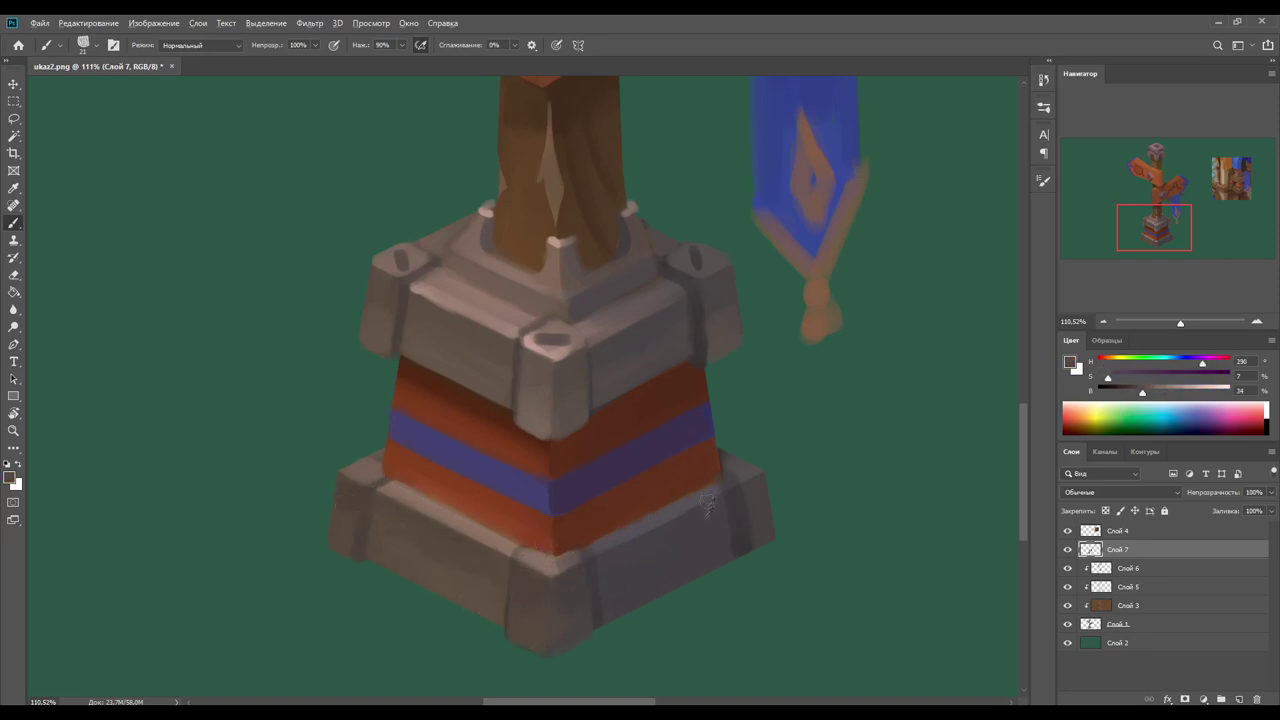
alt+click(471, 491)
Step: Shade the lower ledge's right corner with a dark shadow tone
alt+click(684, 562)
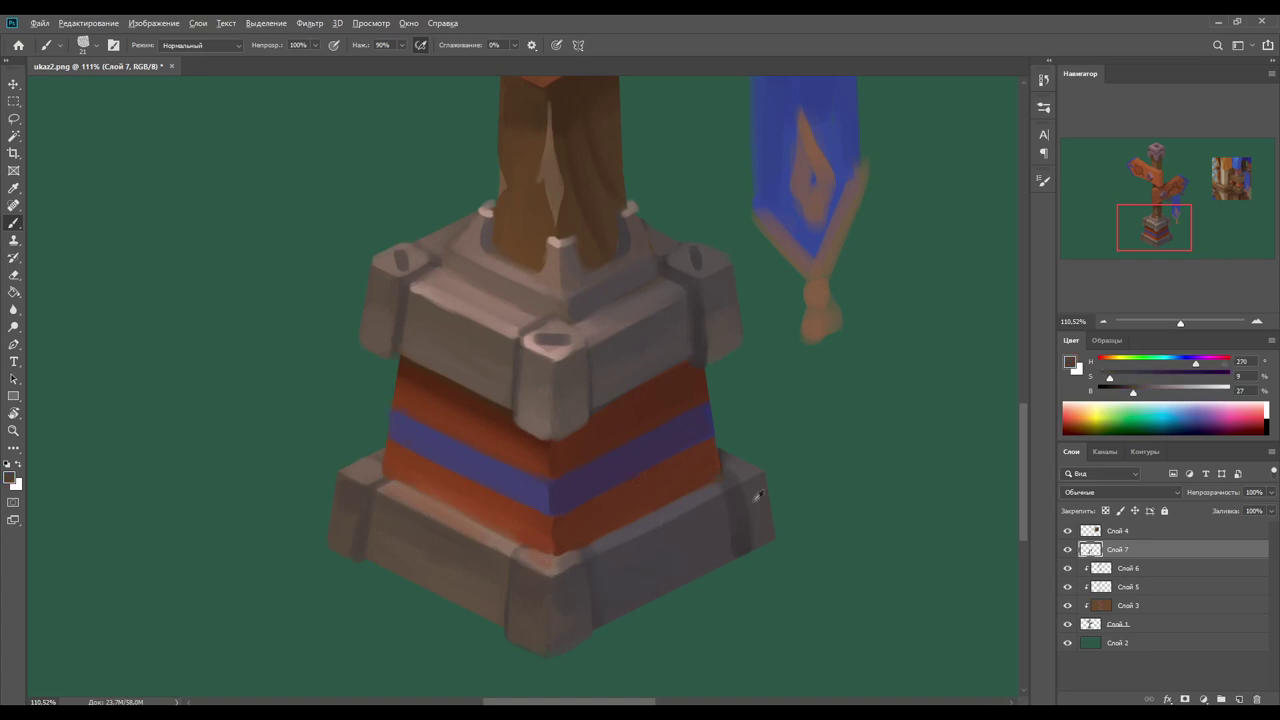
mouse_move(758, 496)
mouse_down()
mouse_move(731, 500)
mouse_move(737, 557)
mouse_up()
alt+click(740, 575)
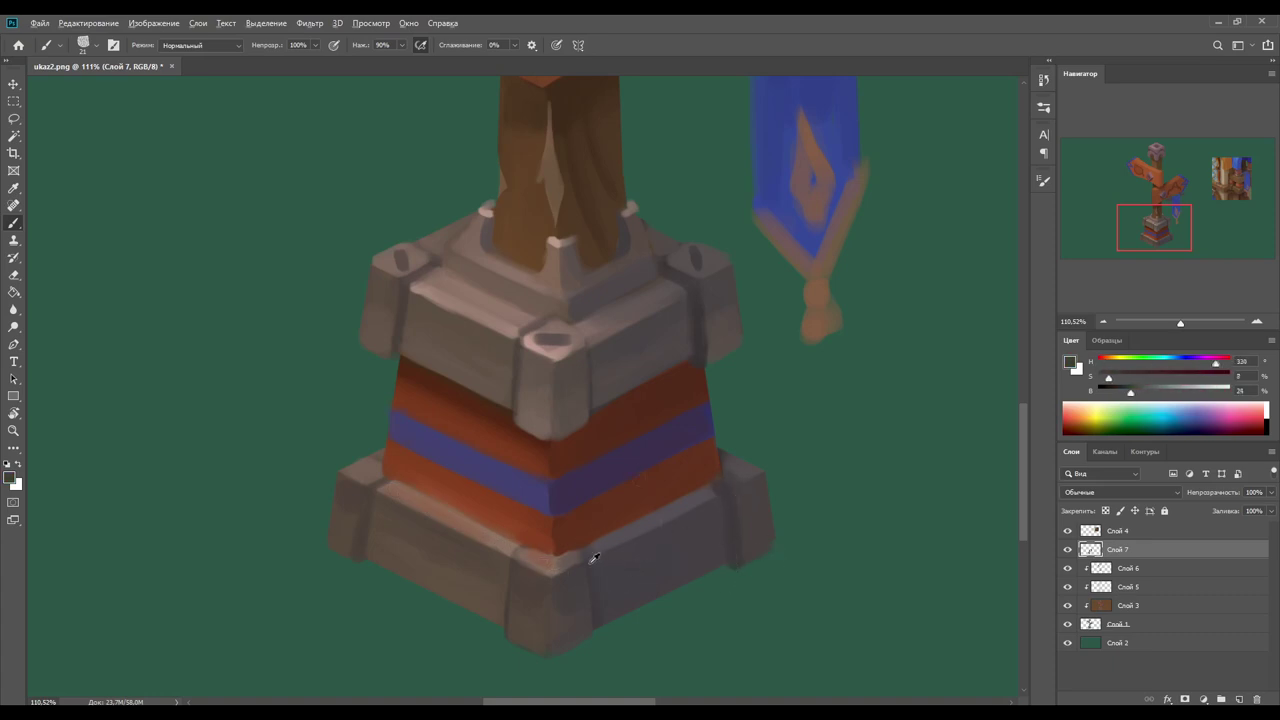
alt+click(733, 471)
alt+click(567, 636)
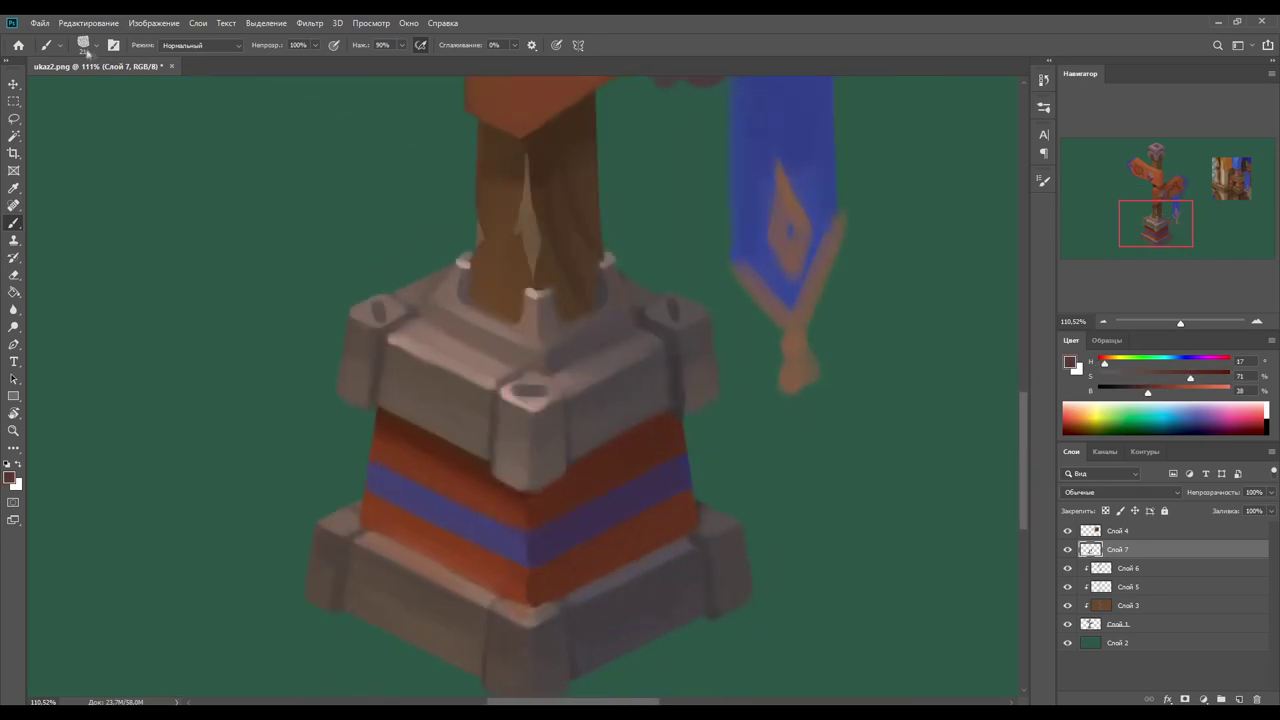
Step: Switch to the 184 brush preset at 12 px
click(87, 50)
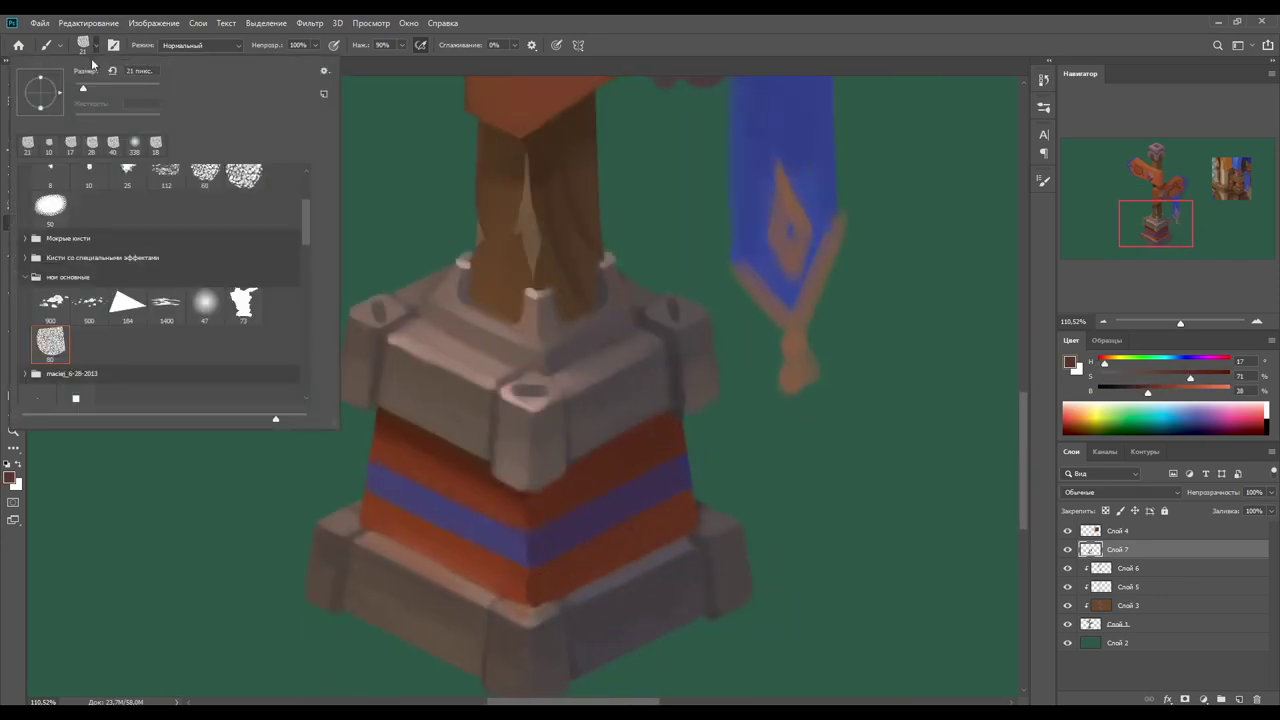
click(127, 303)
click(1043, 180)
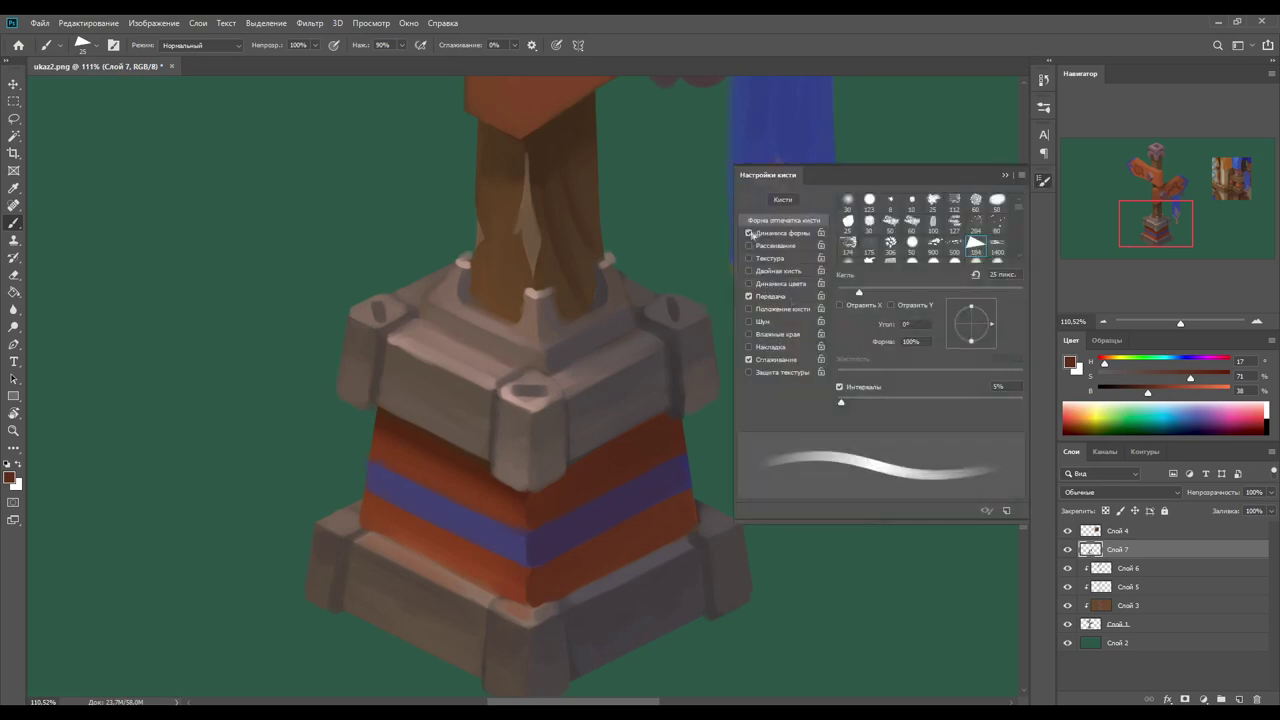
click(950, 228)
click(1043, 180)
click(95, 45)
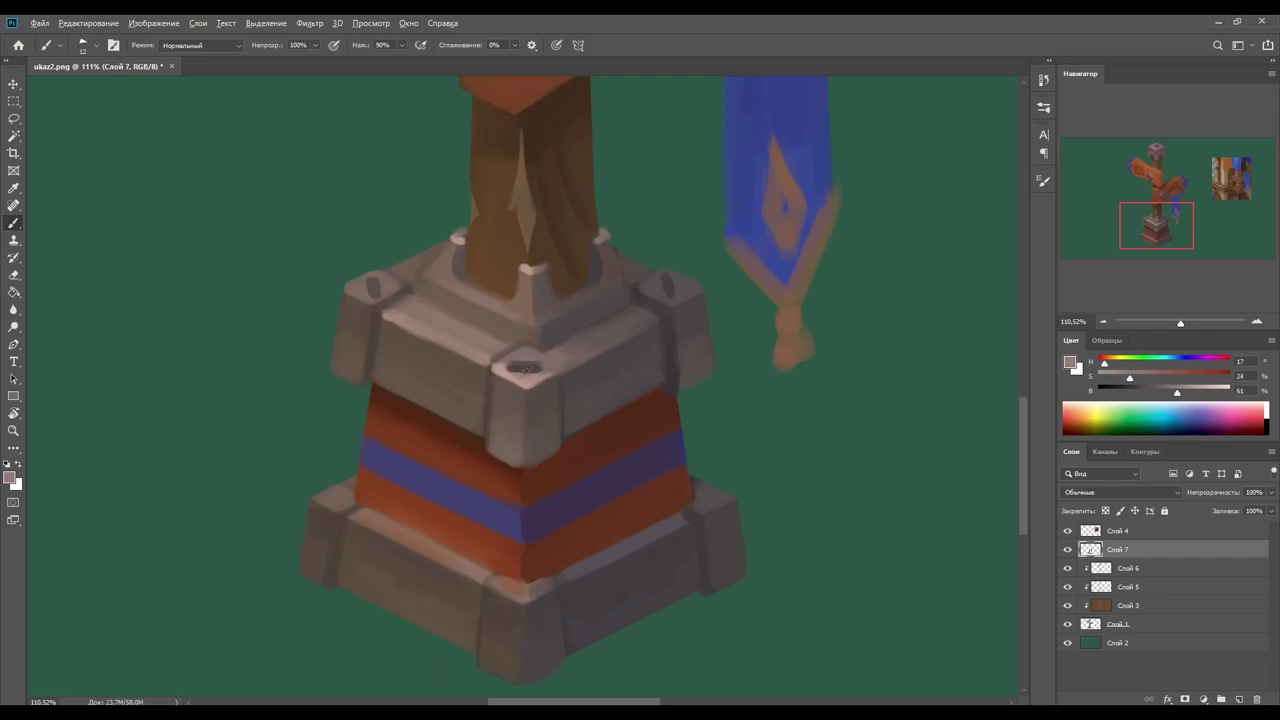
Step: Sample stone tones from the upper block and dismiss an accidental Image Size dialog
alt+click(542, 364)
alt+click(520, 367)
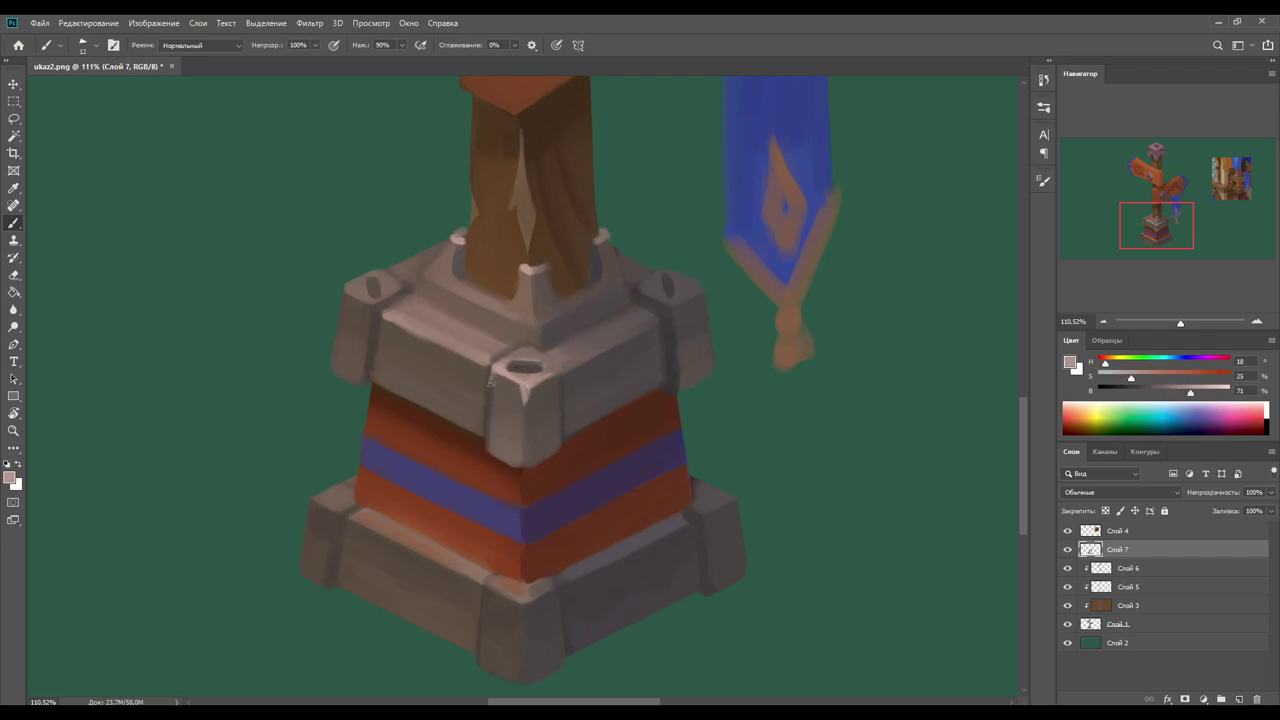
alt+click(492, 378)
click(154, 22)
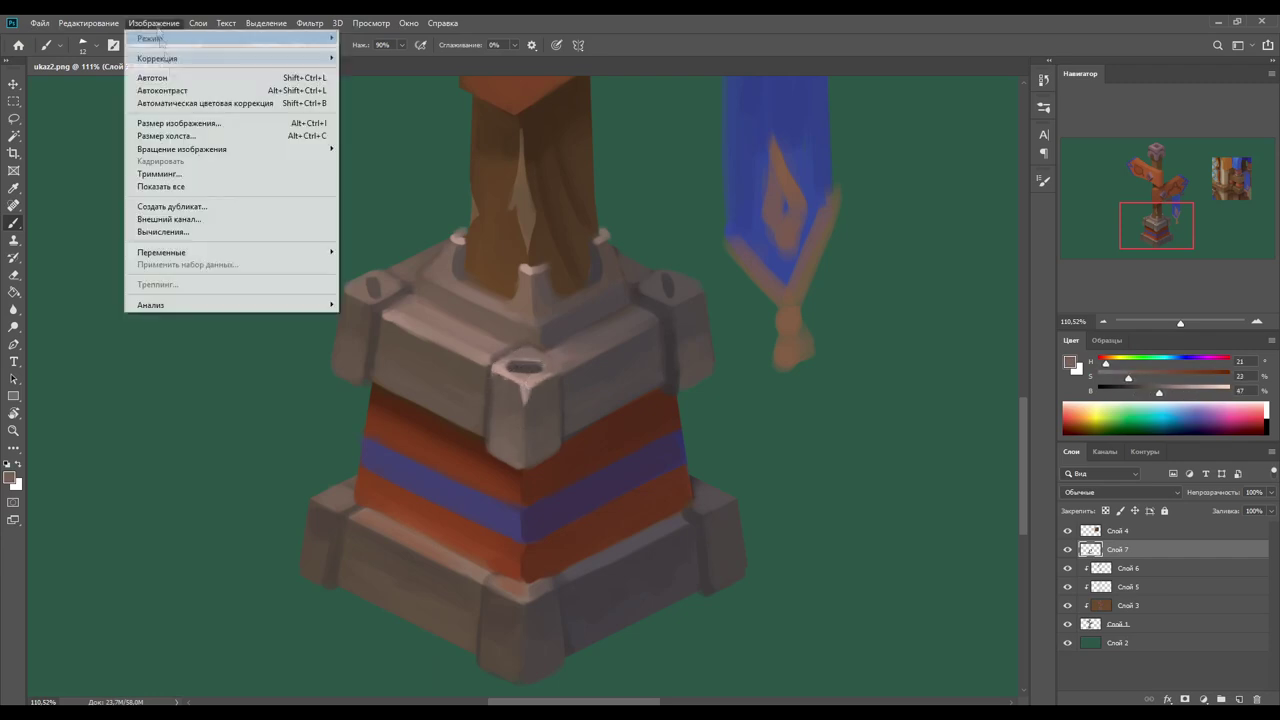
click(178, 122)
key(Escape)
Step: Paint a light highlight along the upper stone block's top edge
alt+click(527, 468)
alt+click(500, 455)
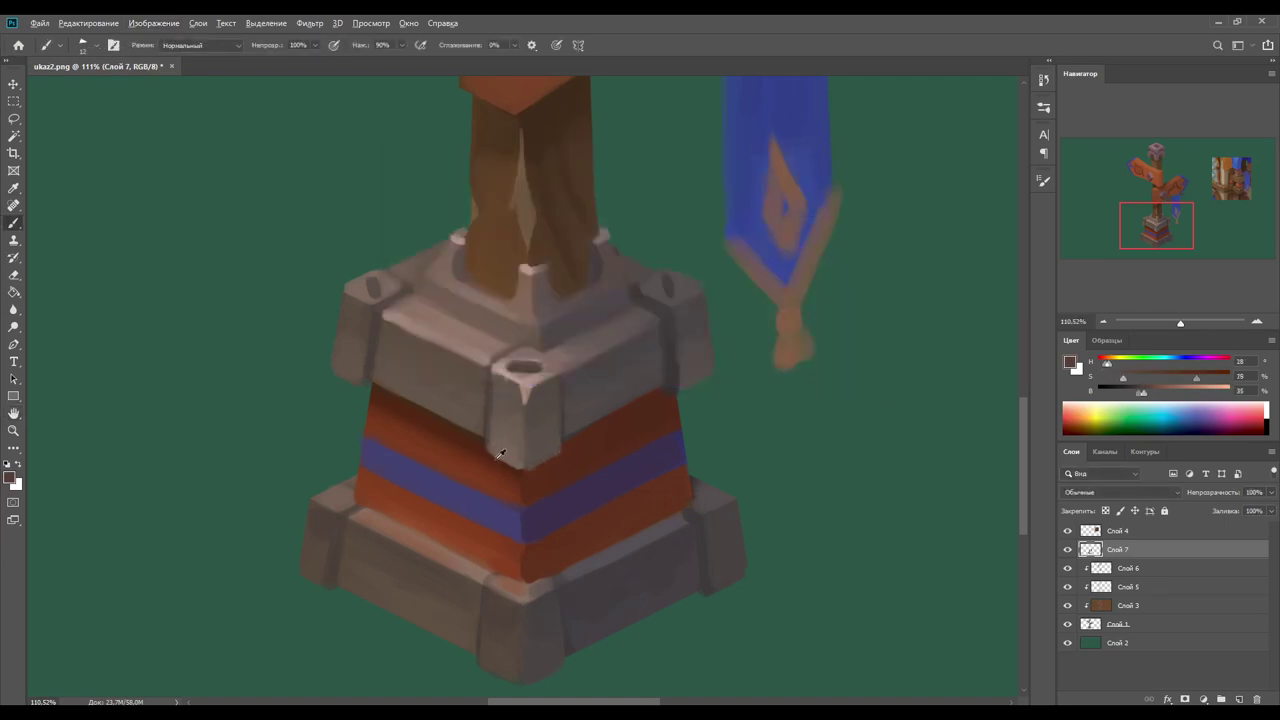
alt+click(562, 410)
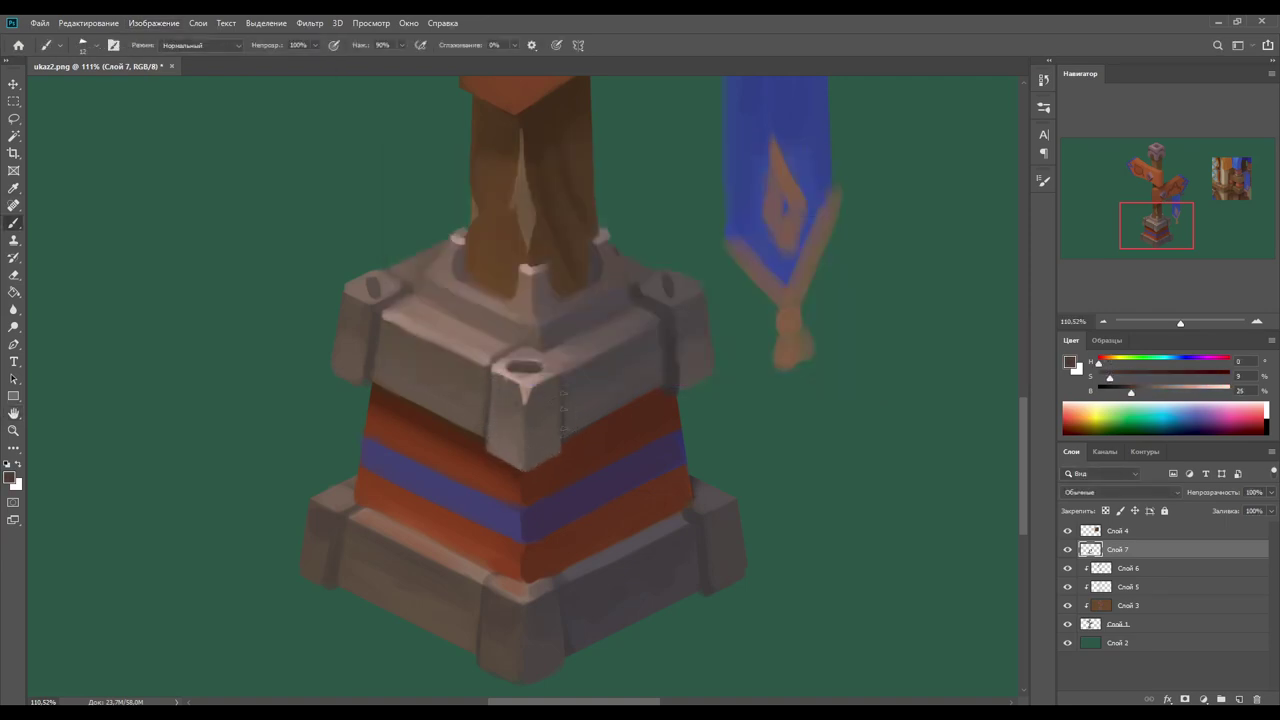
alt+click(520, 348)
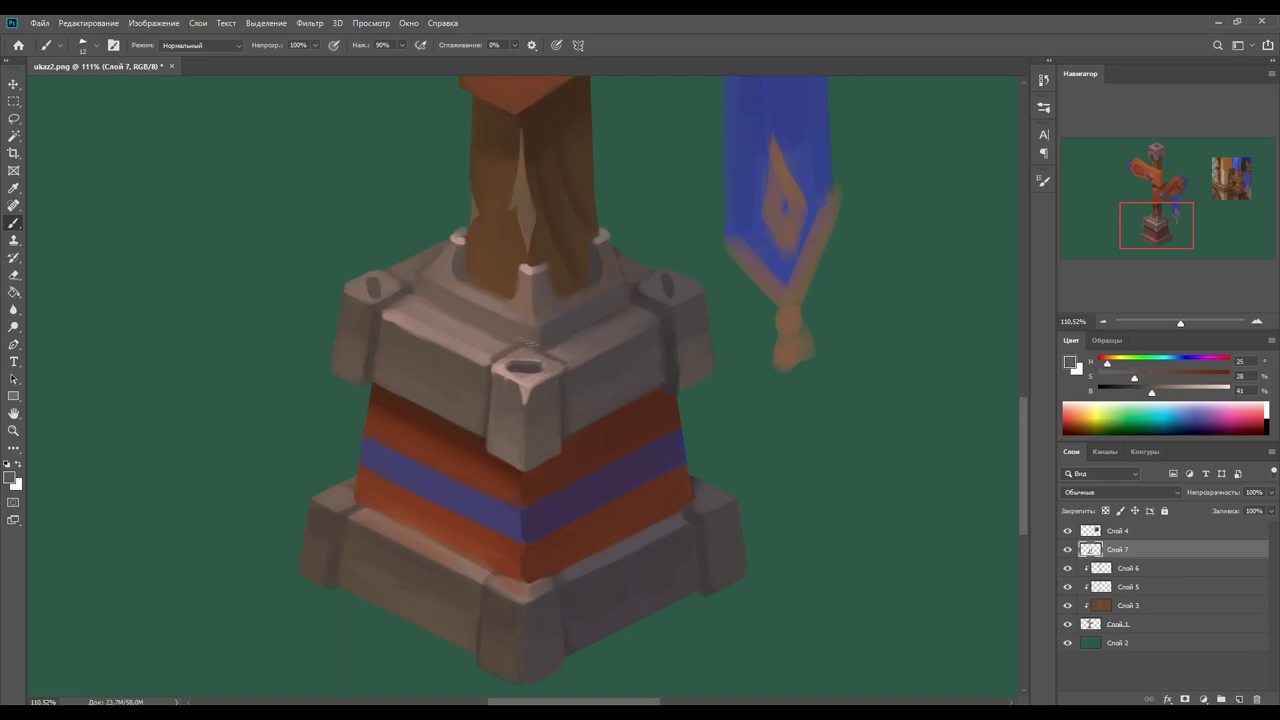
drag(423, 330, 462, 352)
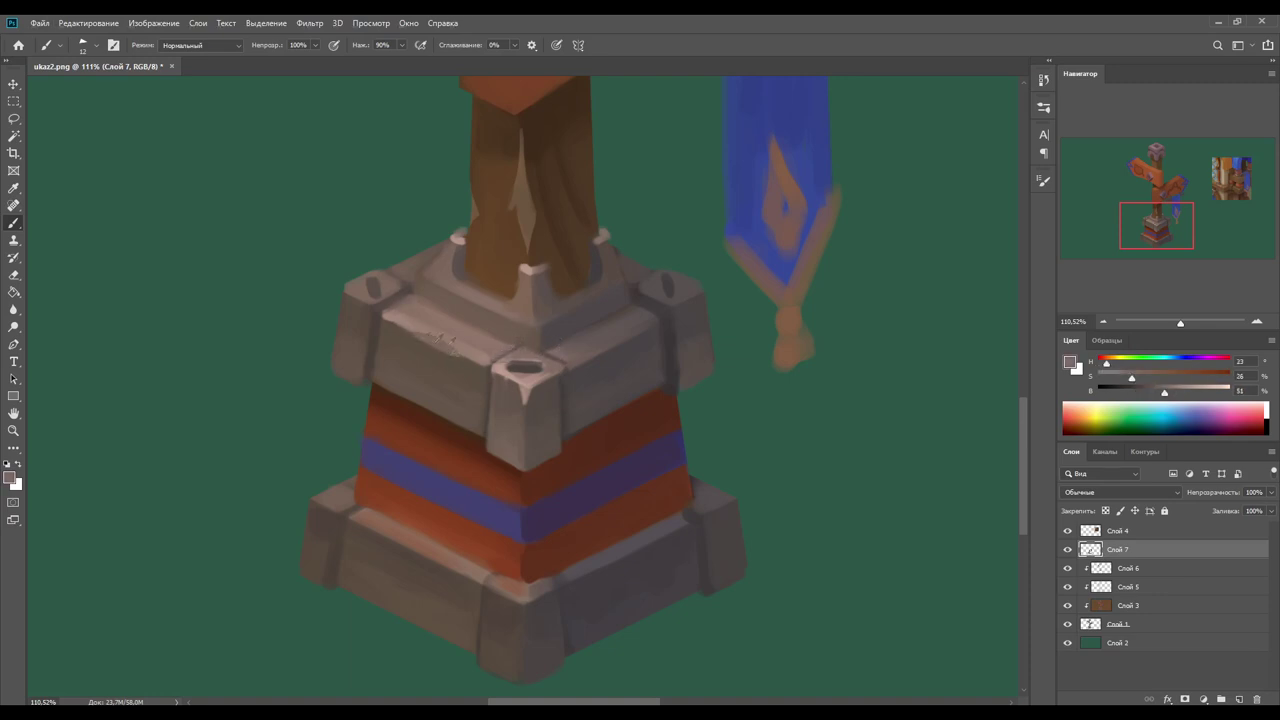
drag(388, 320, 400, 346)
alt+click(393, 377)
Step: Sample dark grey and light brownish-grey stone tones for the front corner post
alt+click(567, 378)
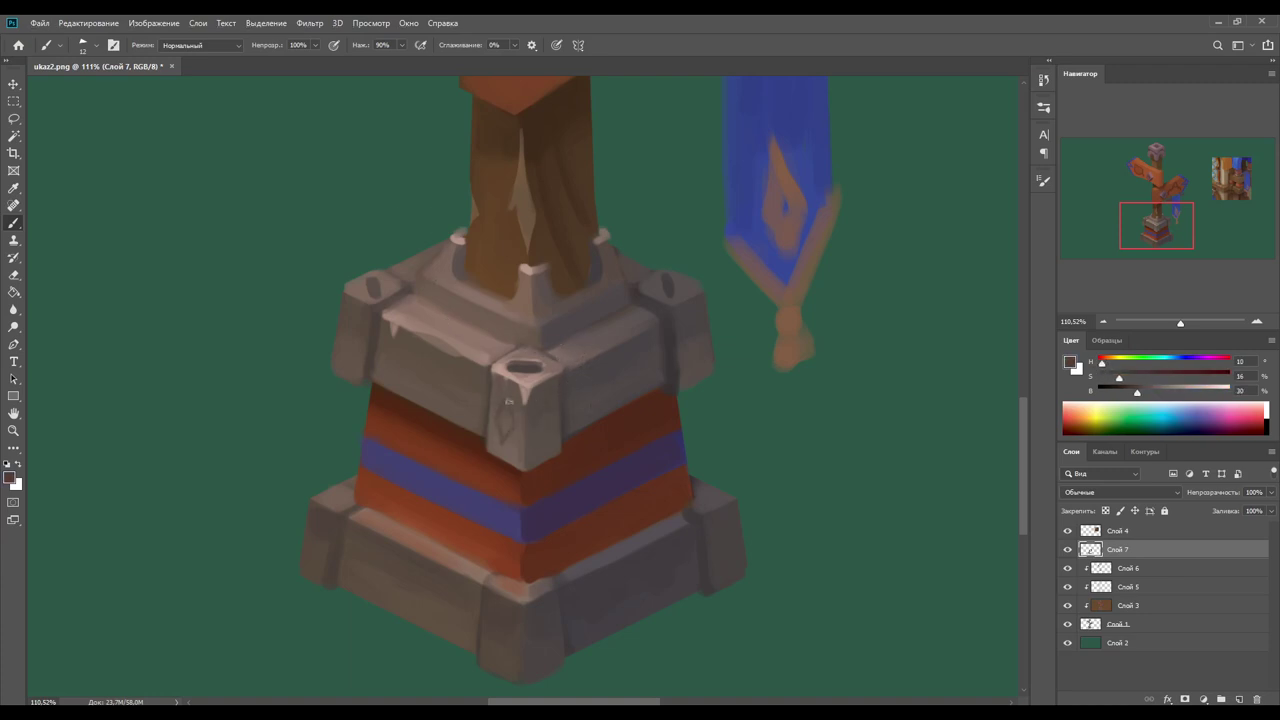
alt+click(501, 428)
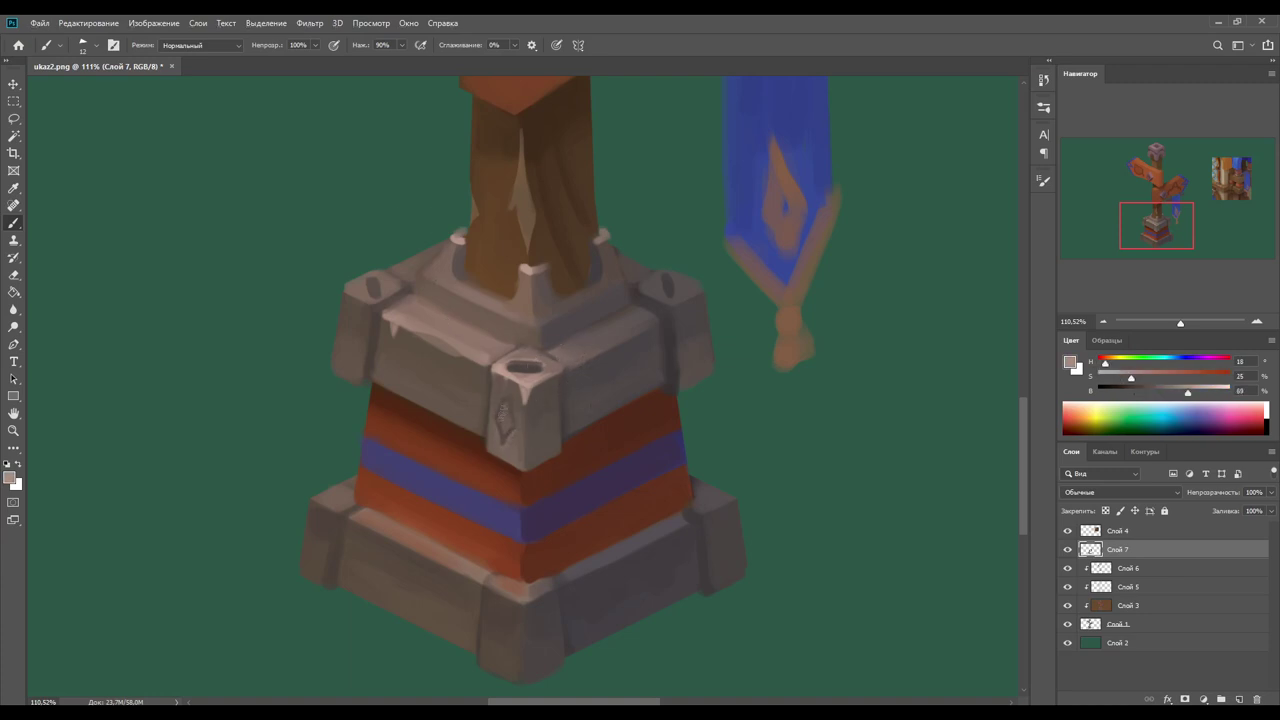
alt+click(508, 396)
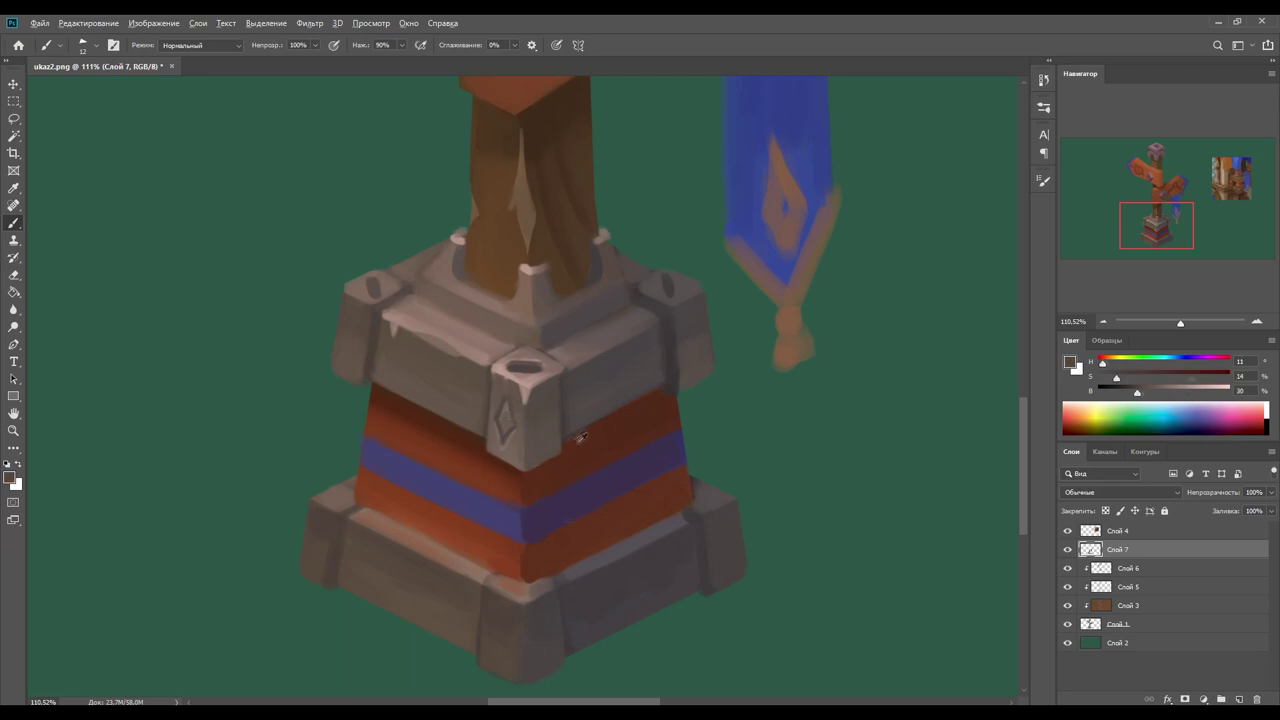
alt+click(682, 384)
Step: Sample a range of dark grey and grey-brown stone shades from the canvas
alt+click(688, 340)
alt+click(650, 316)
alt+click(628, 308)
alt+click(600, 338)
alt+click(676, 284)
alt+click(674, 276)
alt+click(668, 282)
alt+click(688, 283)
alt+click(705, 337)
alt+click(634, 282)
alt+click(562, 317)
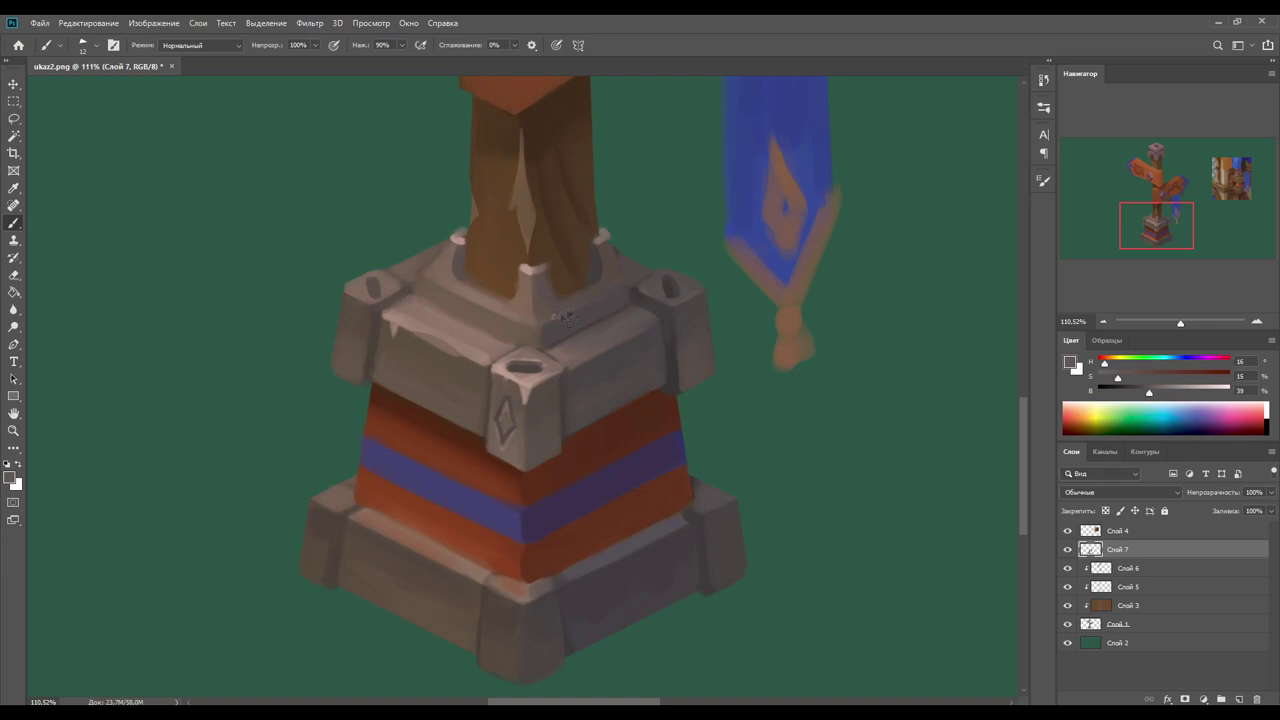
Step: Sample pole brown and stone cap greys and browns near the left post
alt+click(590, 250)
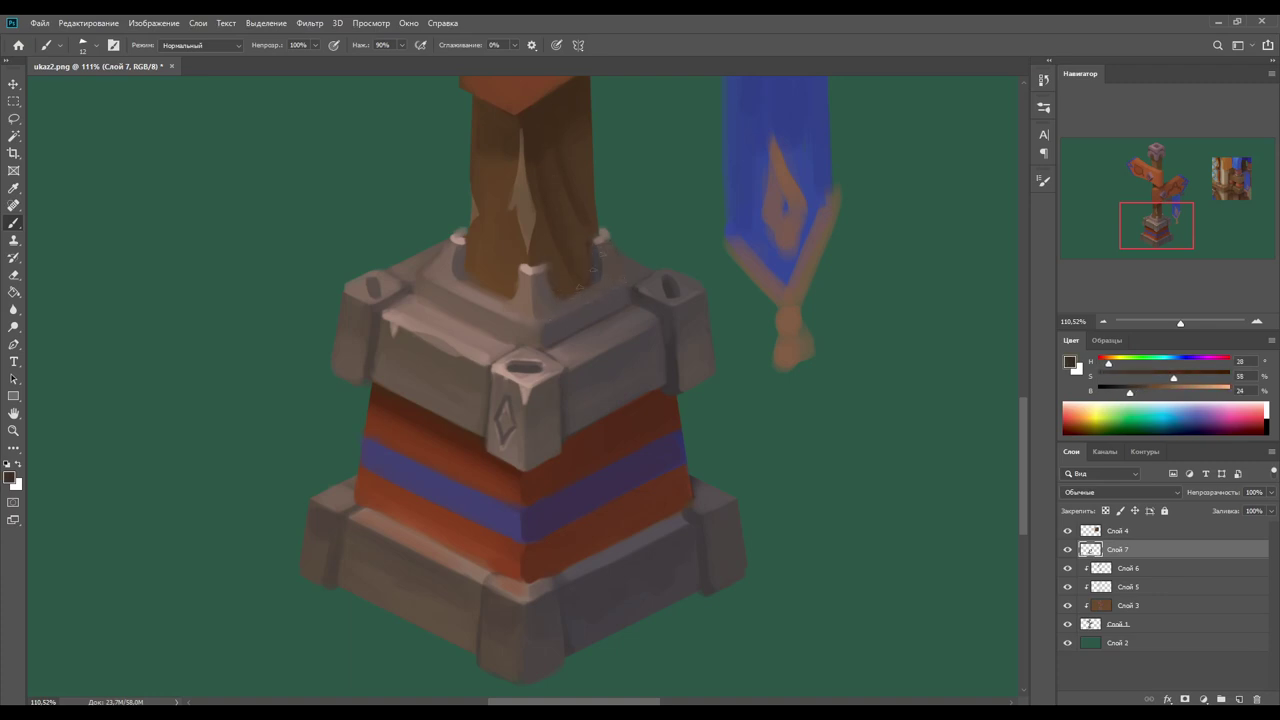
alt+click(495, 292)
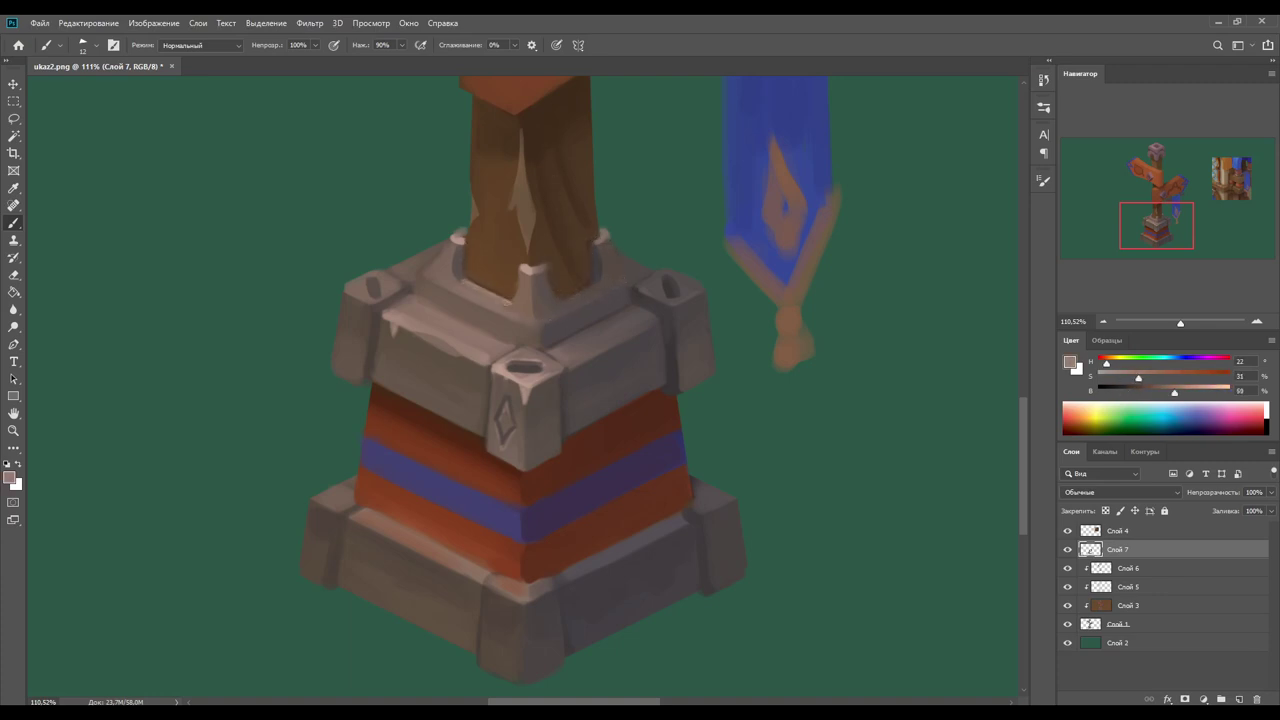
alt+click(578, 292)
alt+click(603, 265)
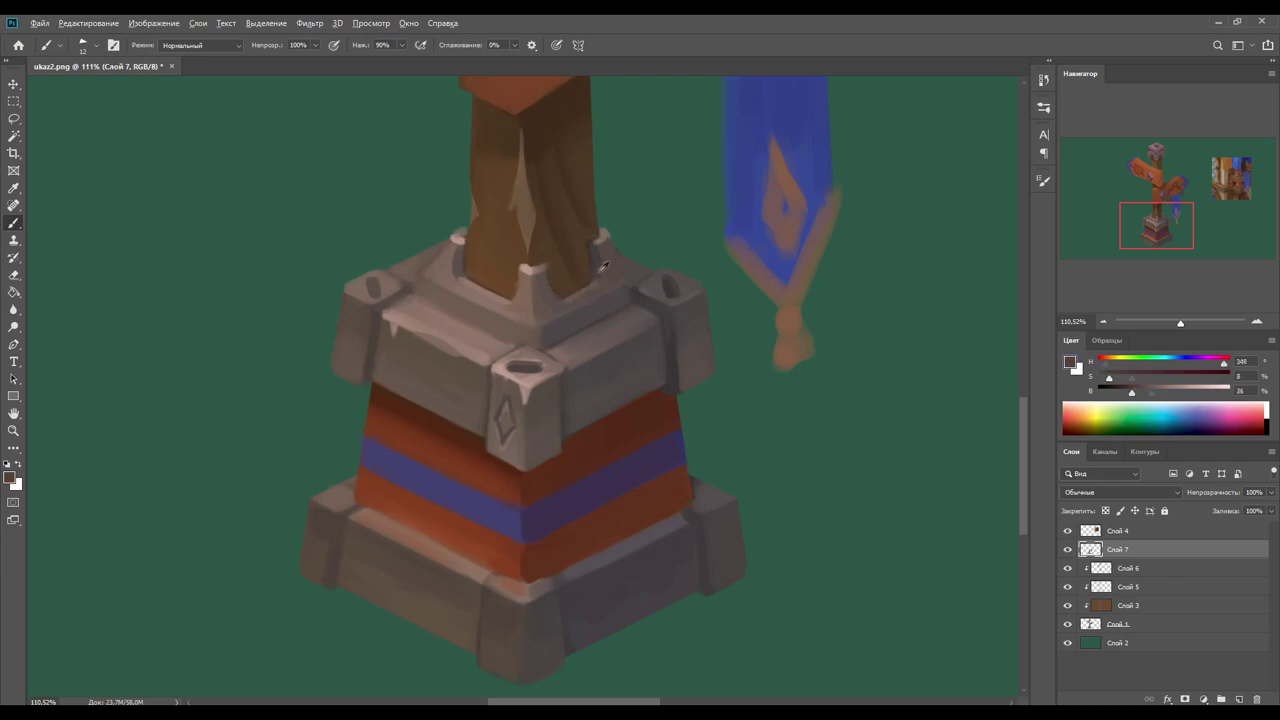
alt+click(604, 236)
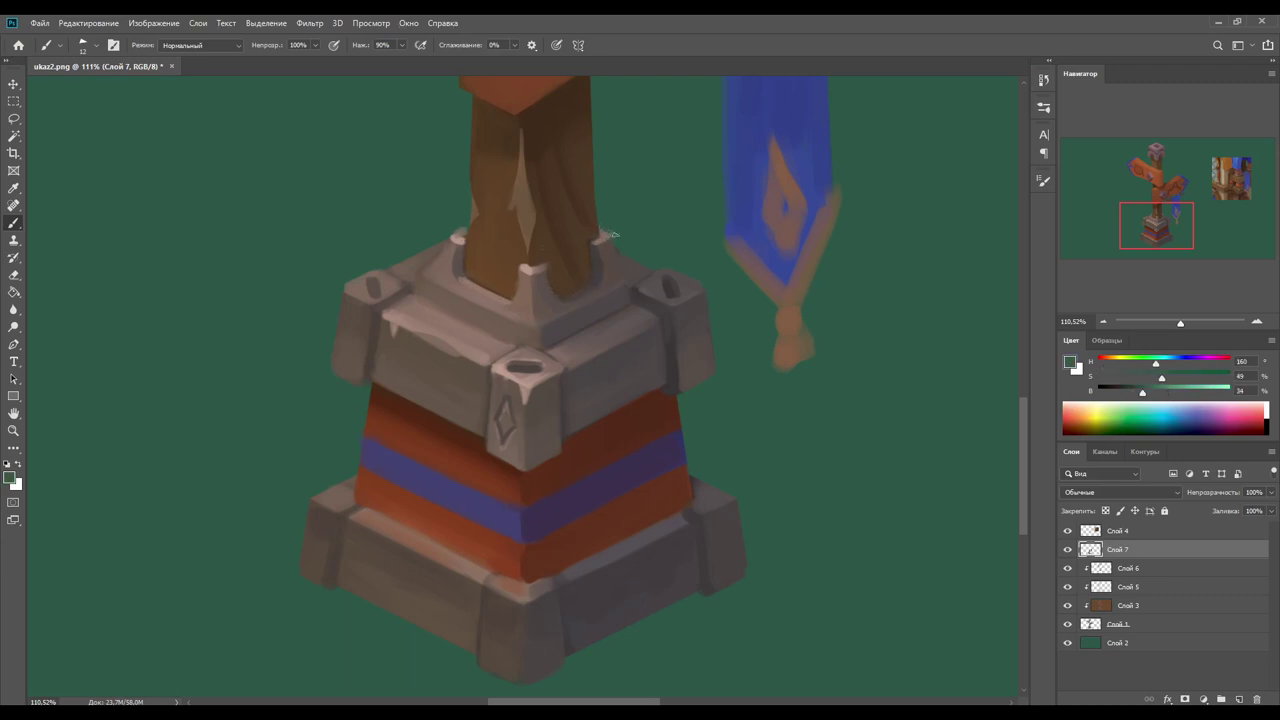
alt+click(465, 238)
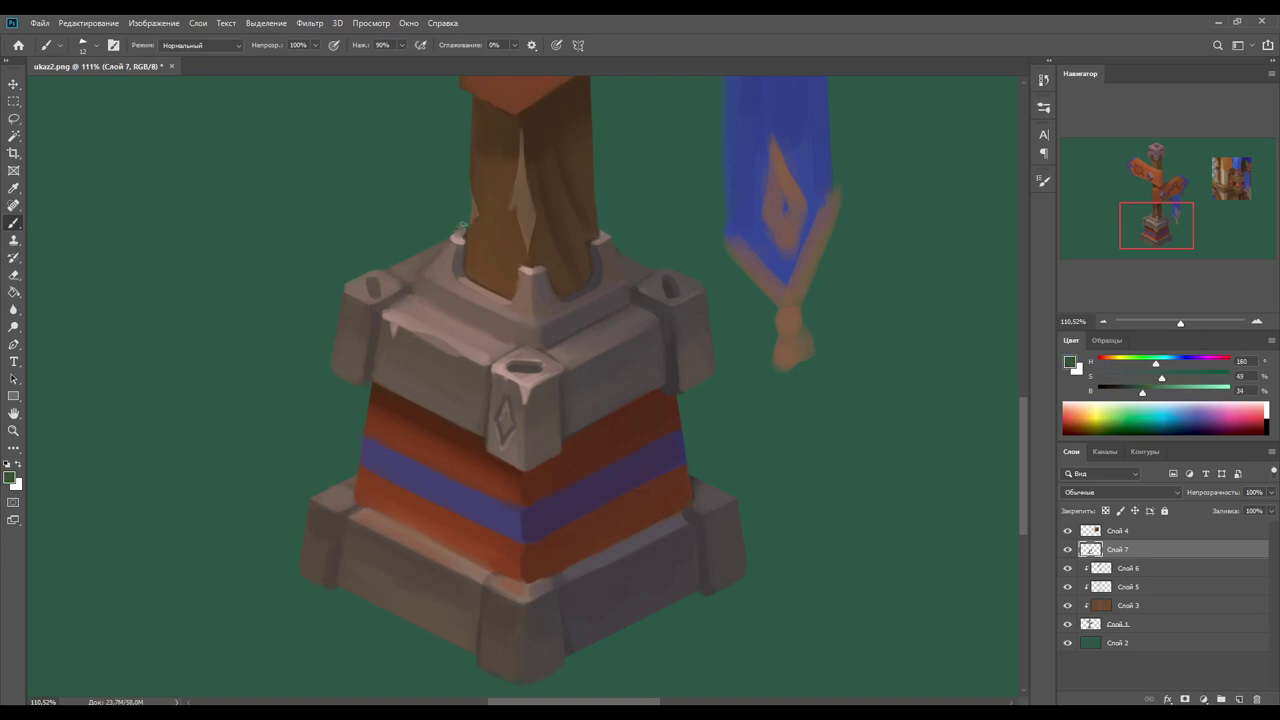
alt+click(434, 288)
alt+click(540, 335)
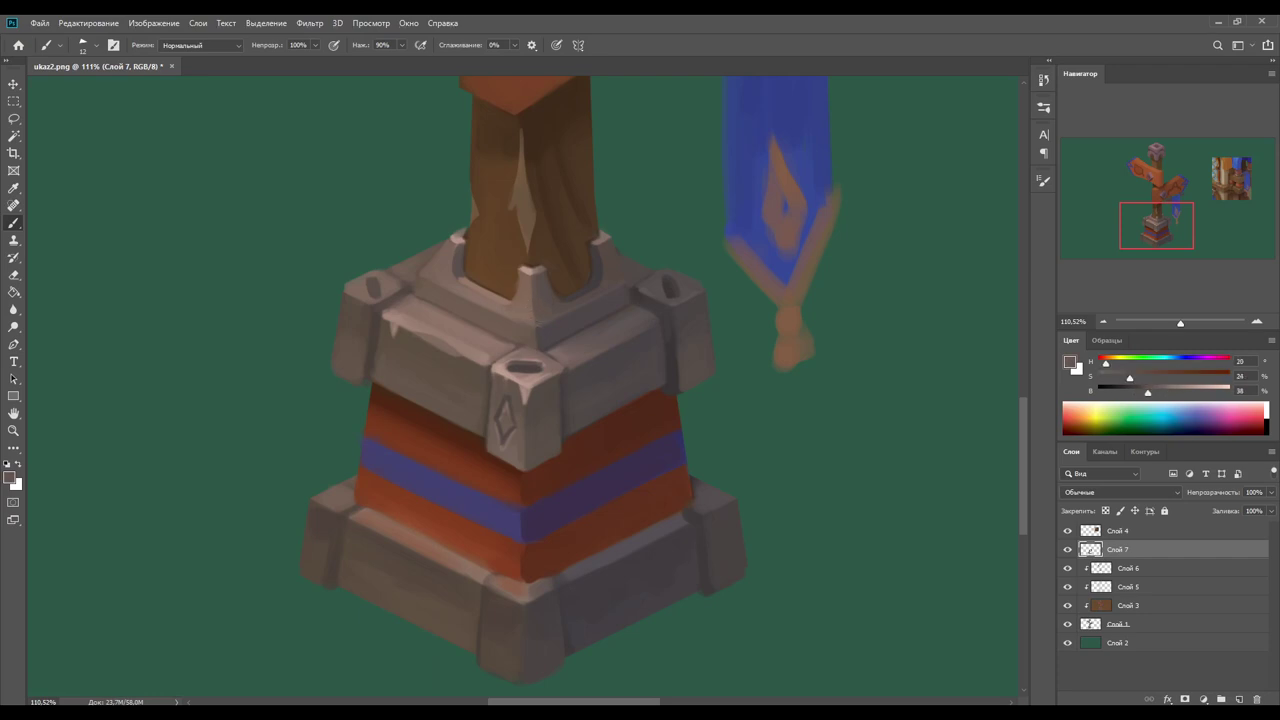
alt+click(541, 322)
Step: Paint over the dark mark on the left post with lighter stone
alt+click(437, 296)
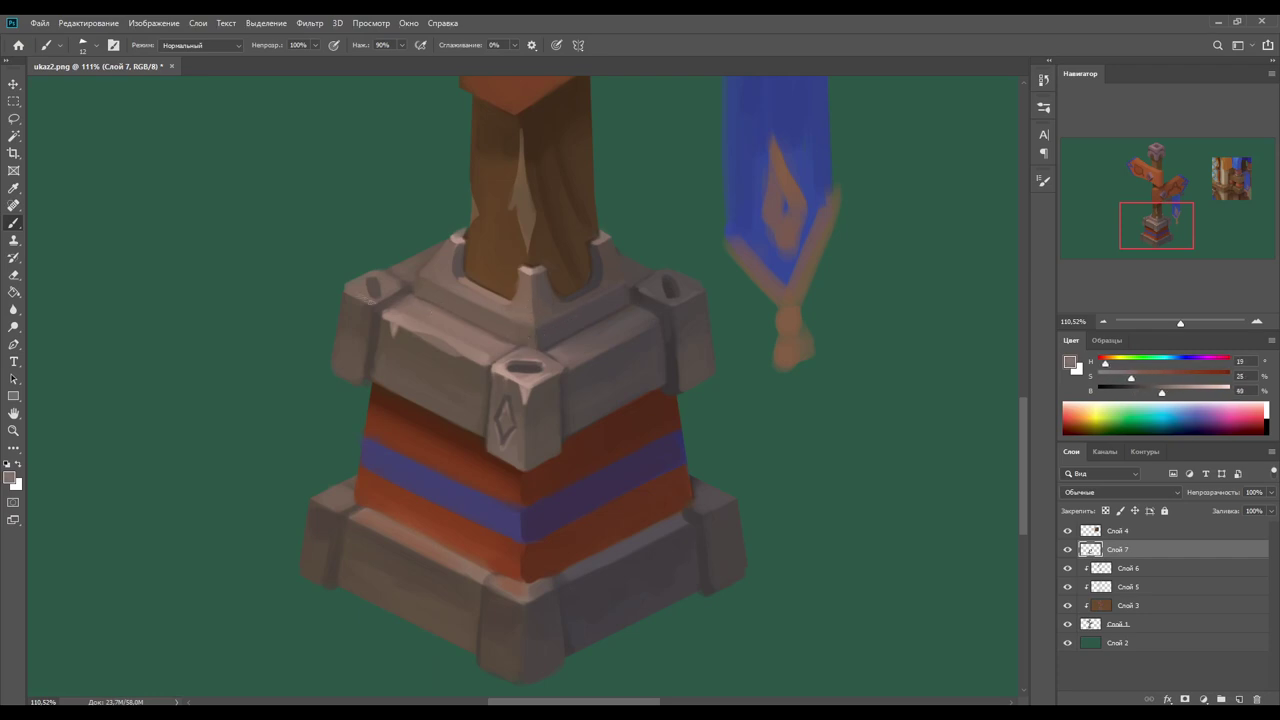
alt+click(374, 291)
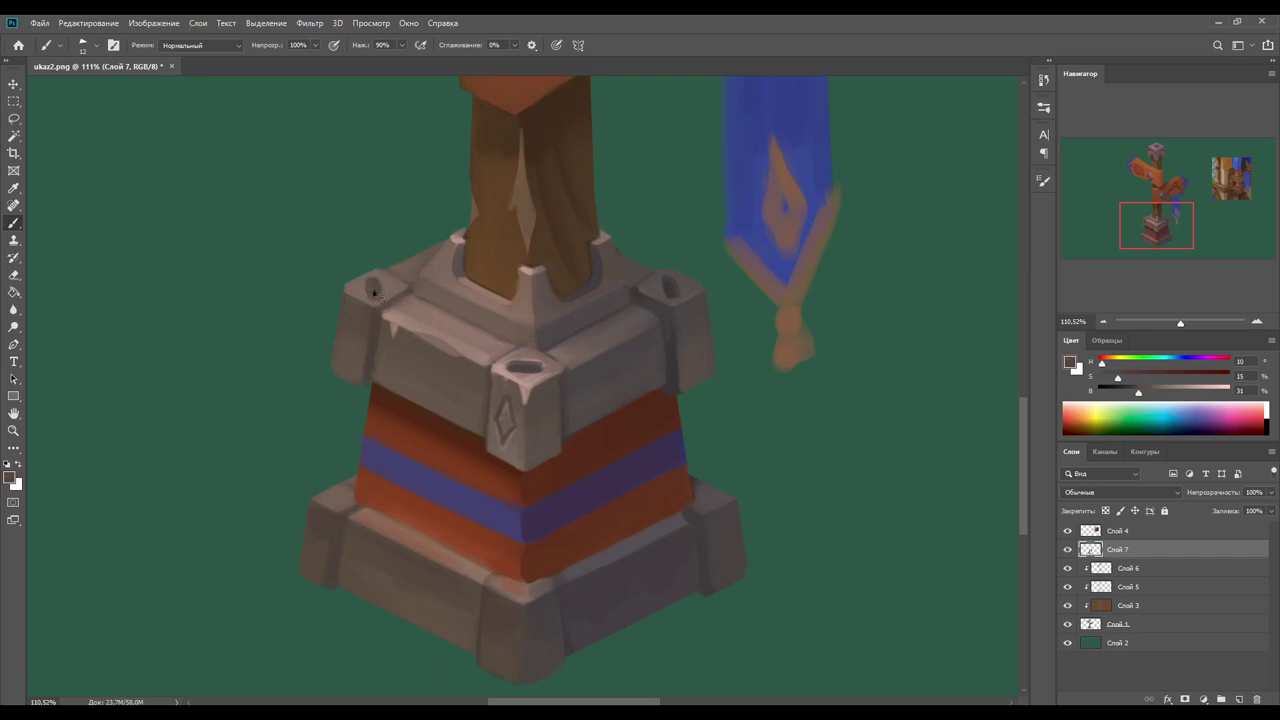
alt+click(389, 271)
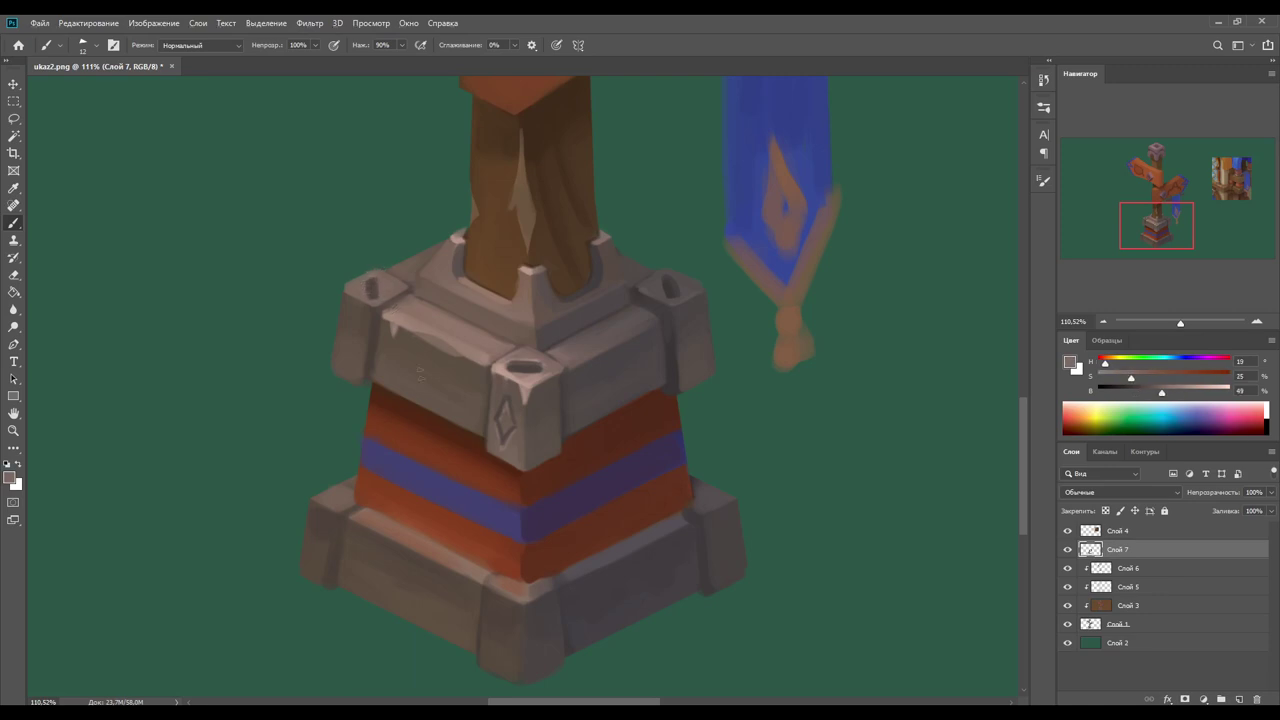
drag(381, 280, 374, 290)
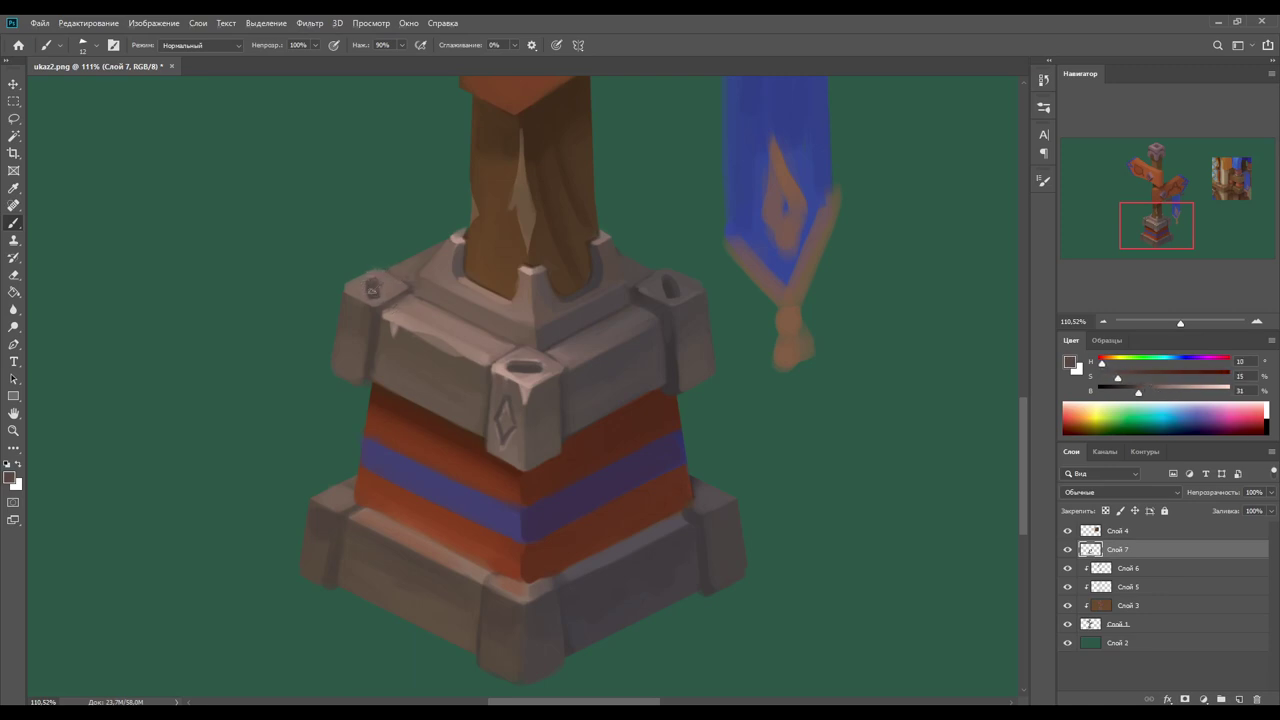
alt+click(349, 297)
Step: Paint a dark diamond ornament on the left corner post
alt+click(368, 326)
alt+click(379, 314)
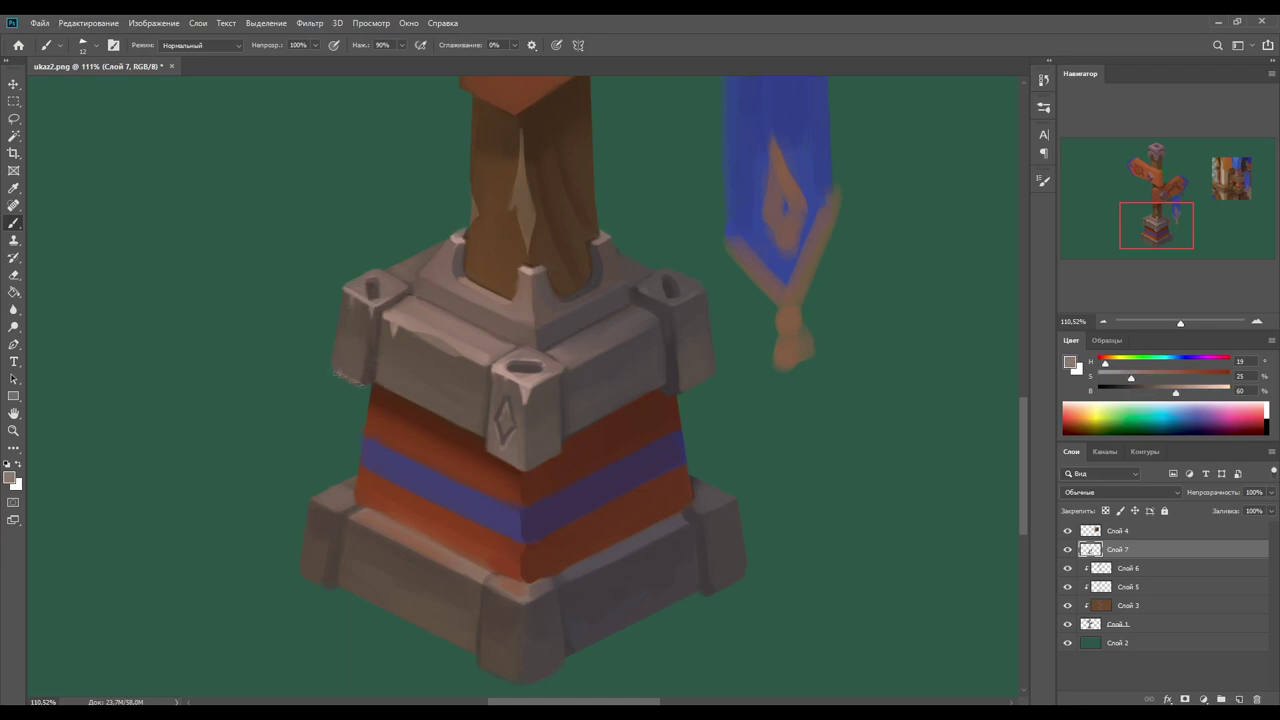
alt+click(344, 361)
drag(356, 308, 354, 364)
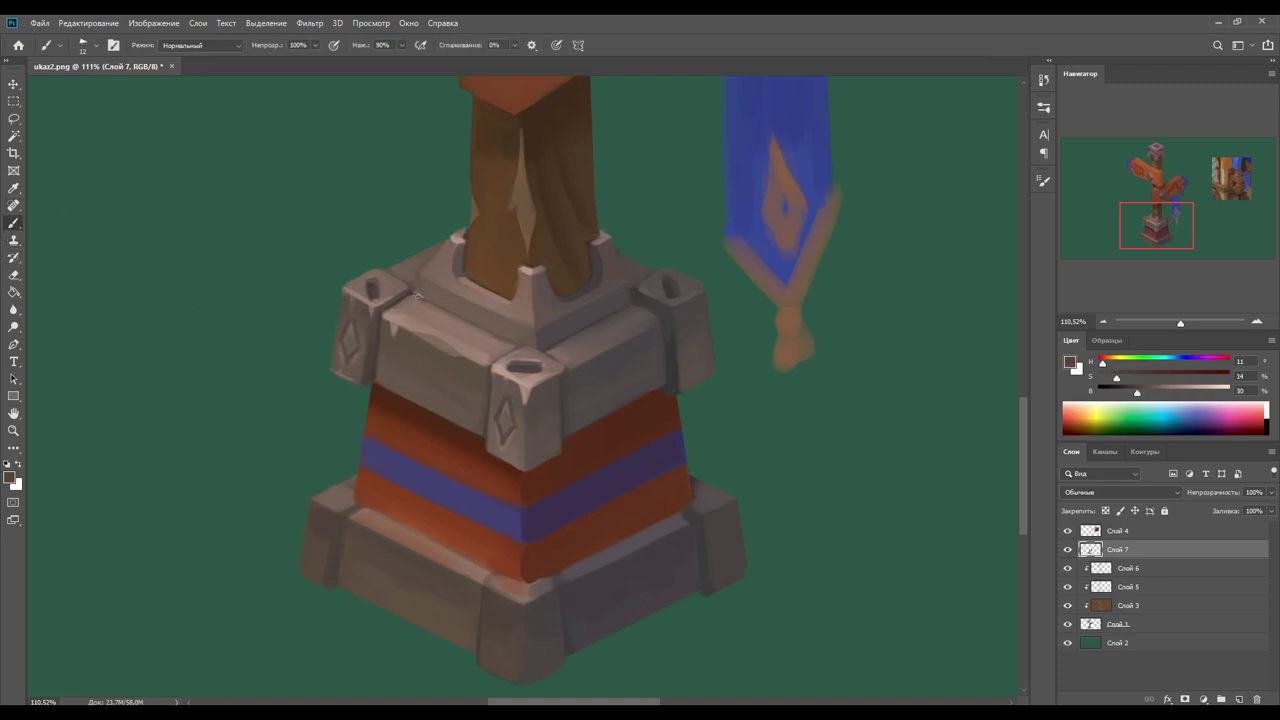
alt+click(457, 238)
alt+click(466, 252)
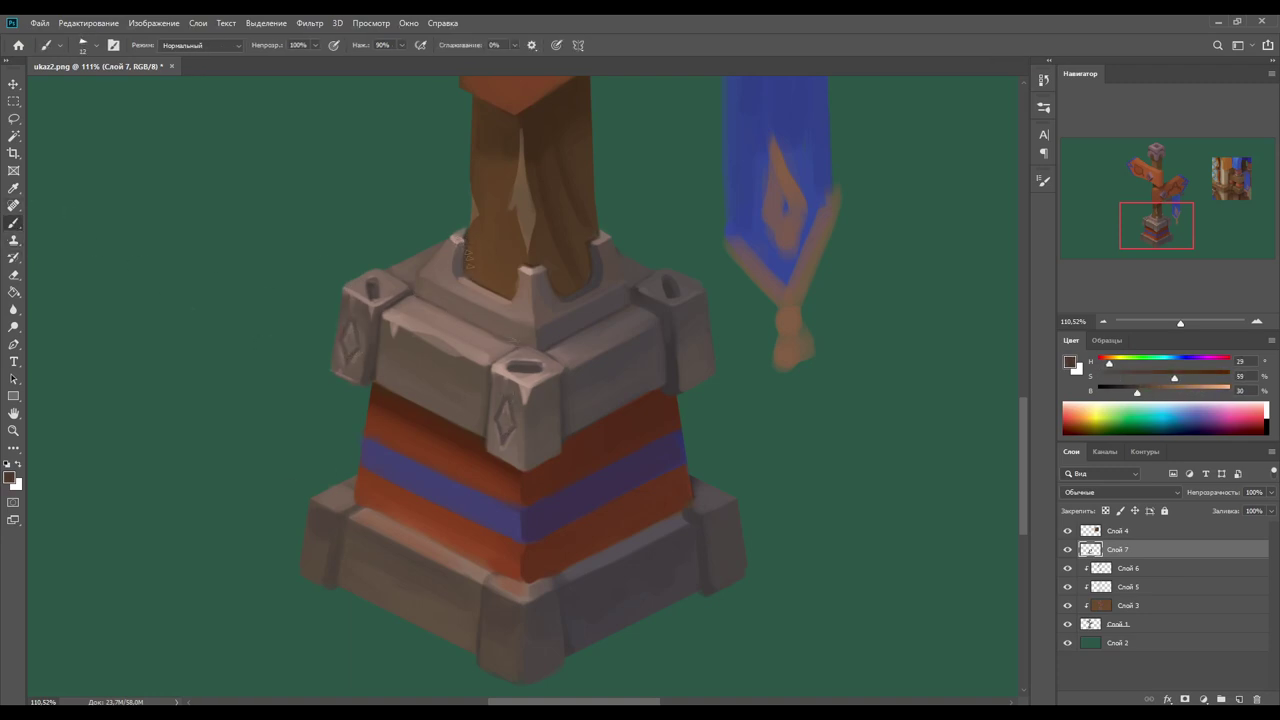
Step: Reframe the view on the pedestal and sample the blue-purple band colour
drag(480, 430, 542, 360)
alt+click(588, 250)
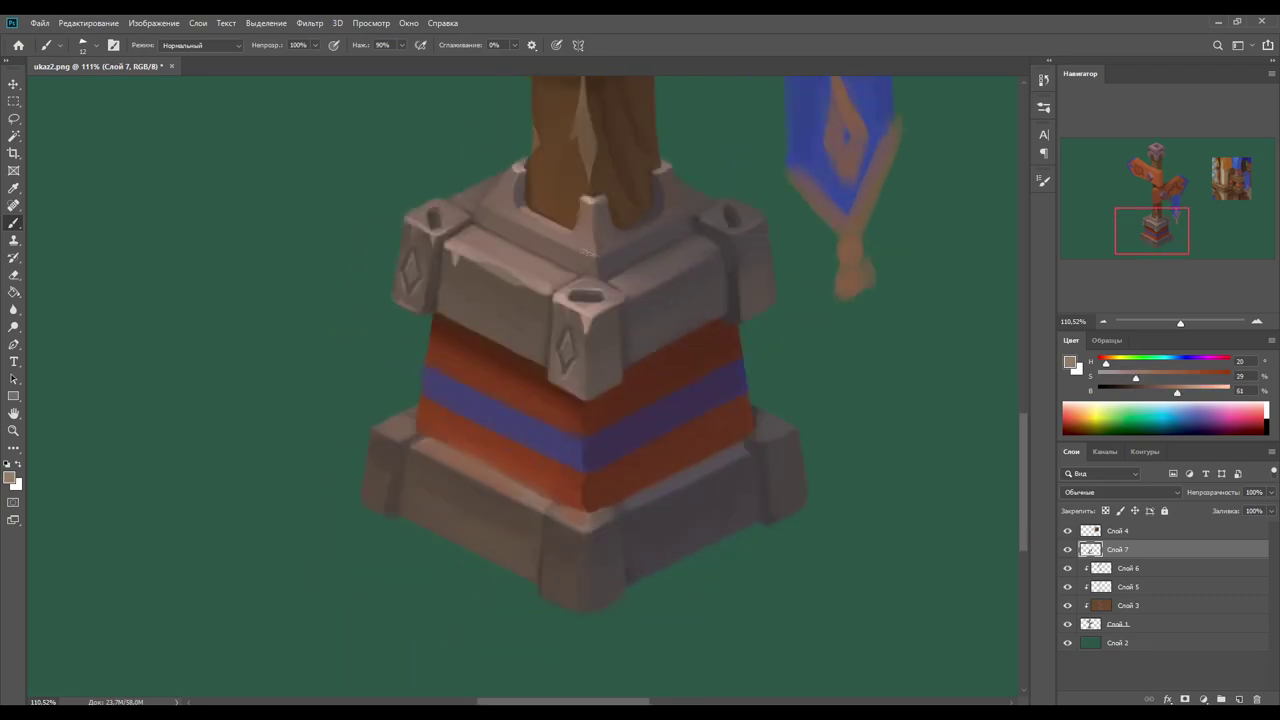
drag(540, 427, 586, 455)
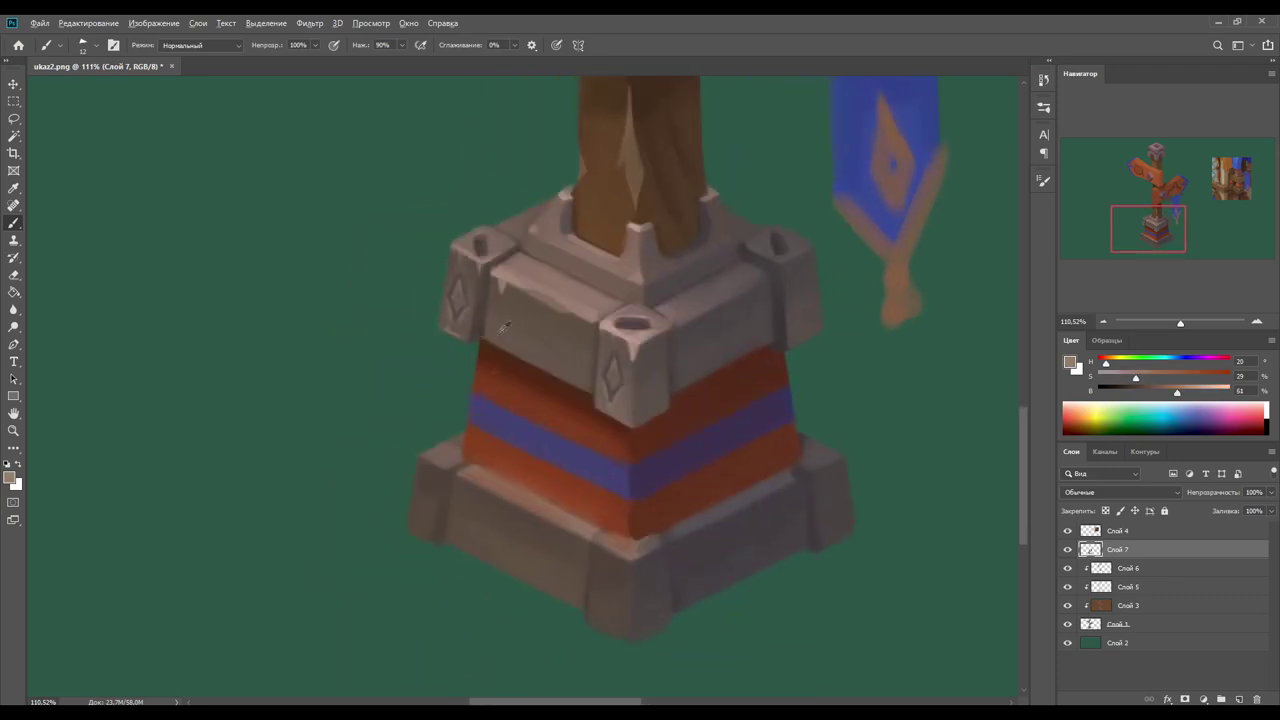
alt+click(584, 466)
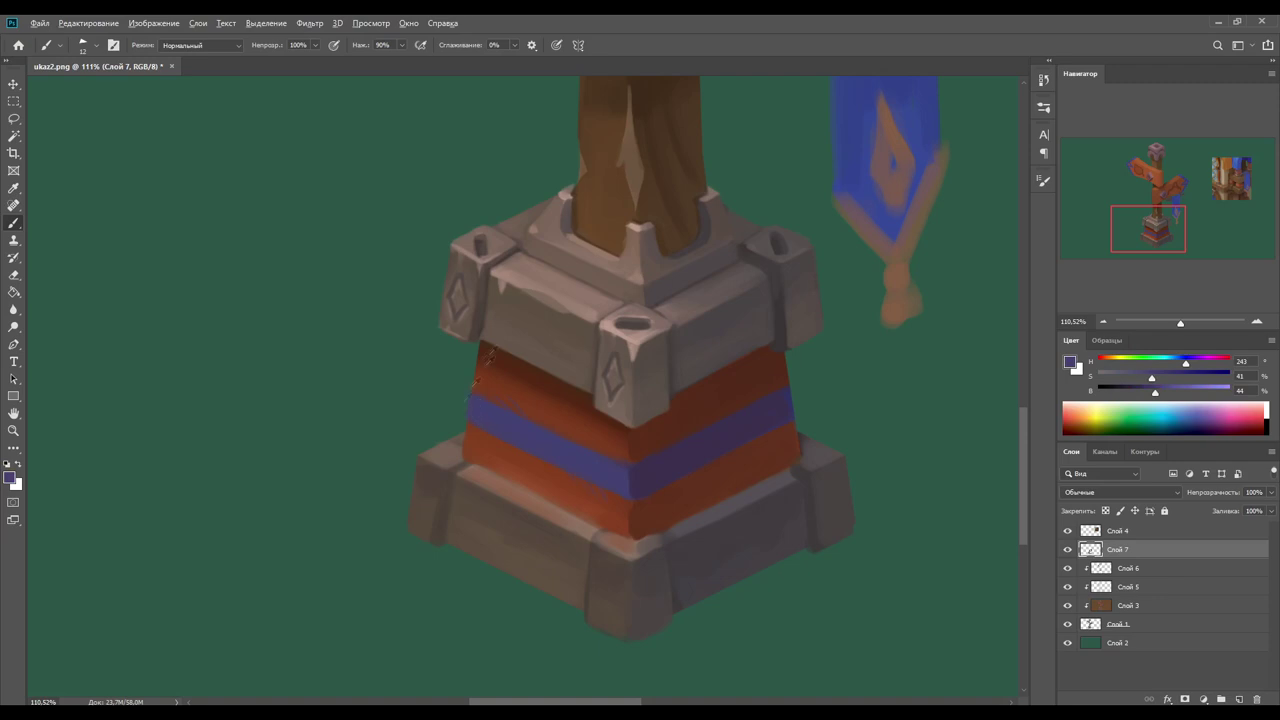
scroll(450, 380, down, 3)
Step: Sample grey-brown stone tones and paint a light highlight along the base's top edge
alt+click(450, 365)
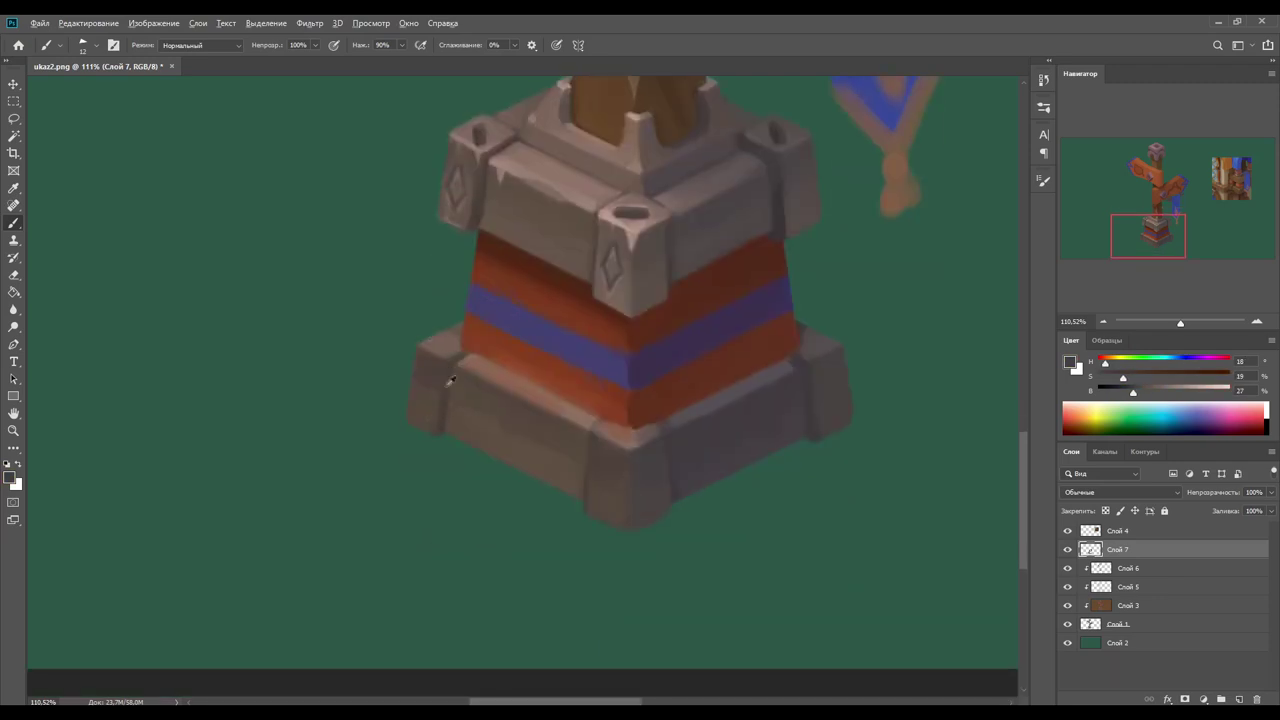
alt+click(464, 350)
alt+click(637, 428)
alt+click(656, 424)
alt+click(628, 452)
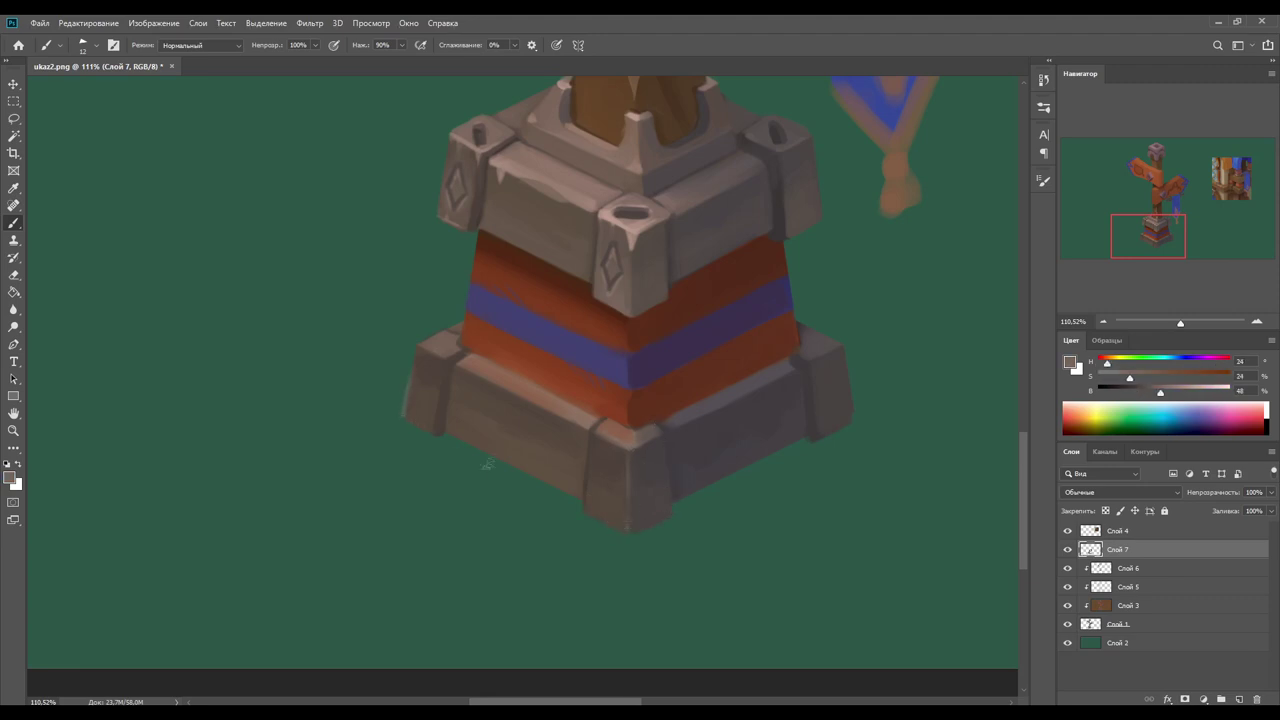
alt+click(463, 365)
alt+click(463, 365)
drag(460, 366, 630, 448)
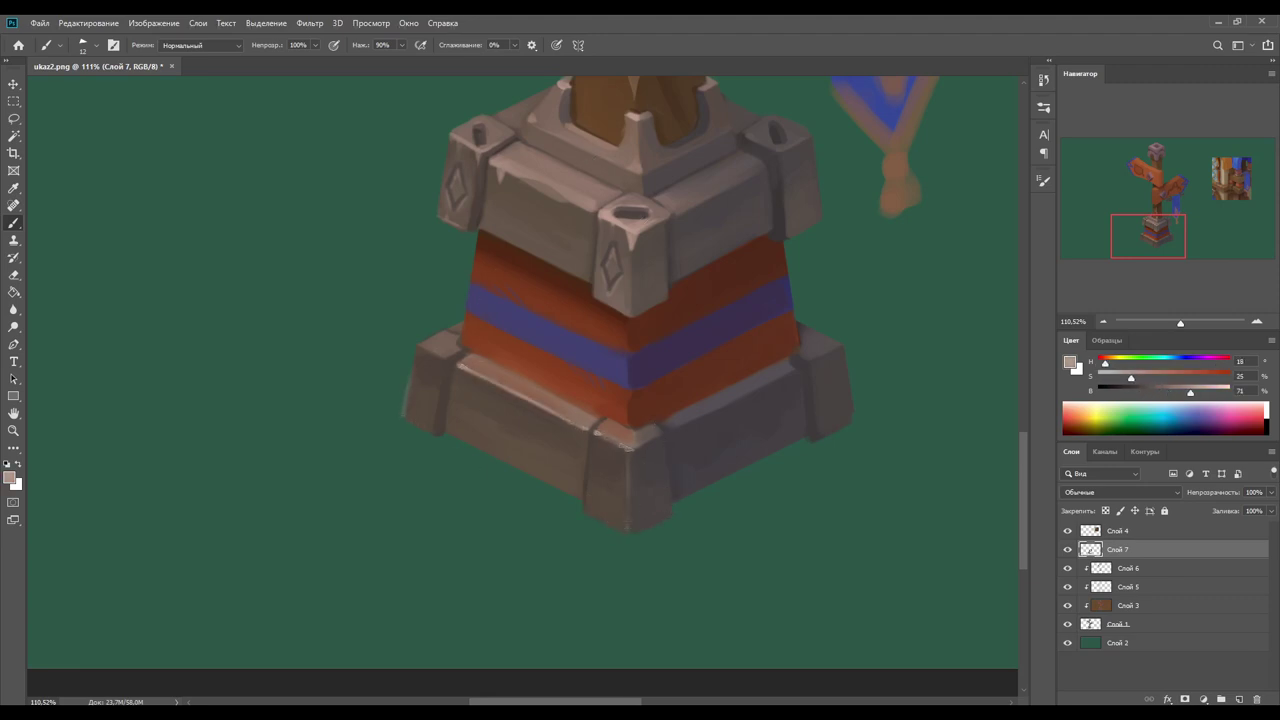
Step: Sample dark greys from the stone and zoom out to show the lower signpost
drag(430, 348, 335, 378)
alt+click(707, 354)
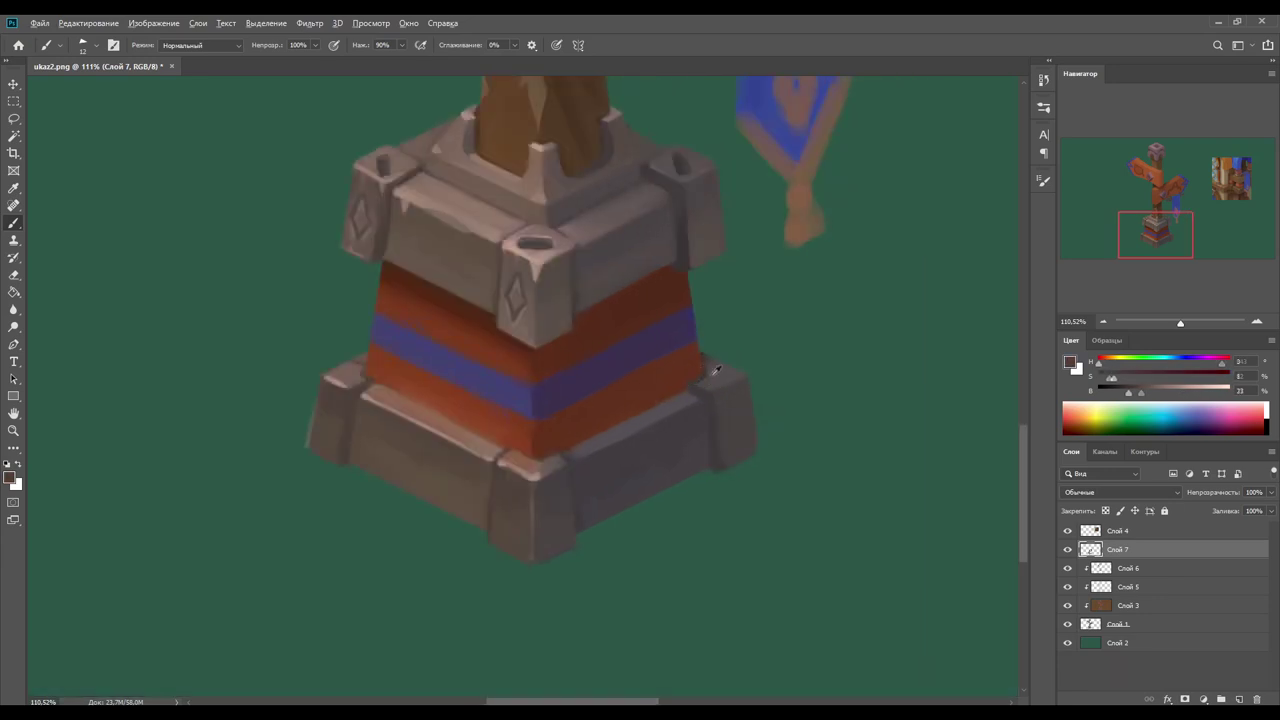
alt+click(705, 395)
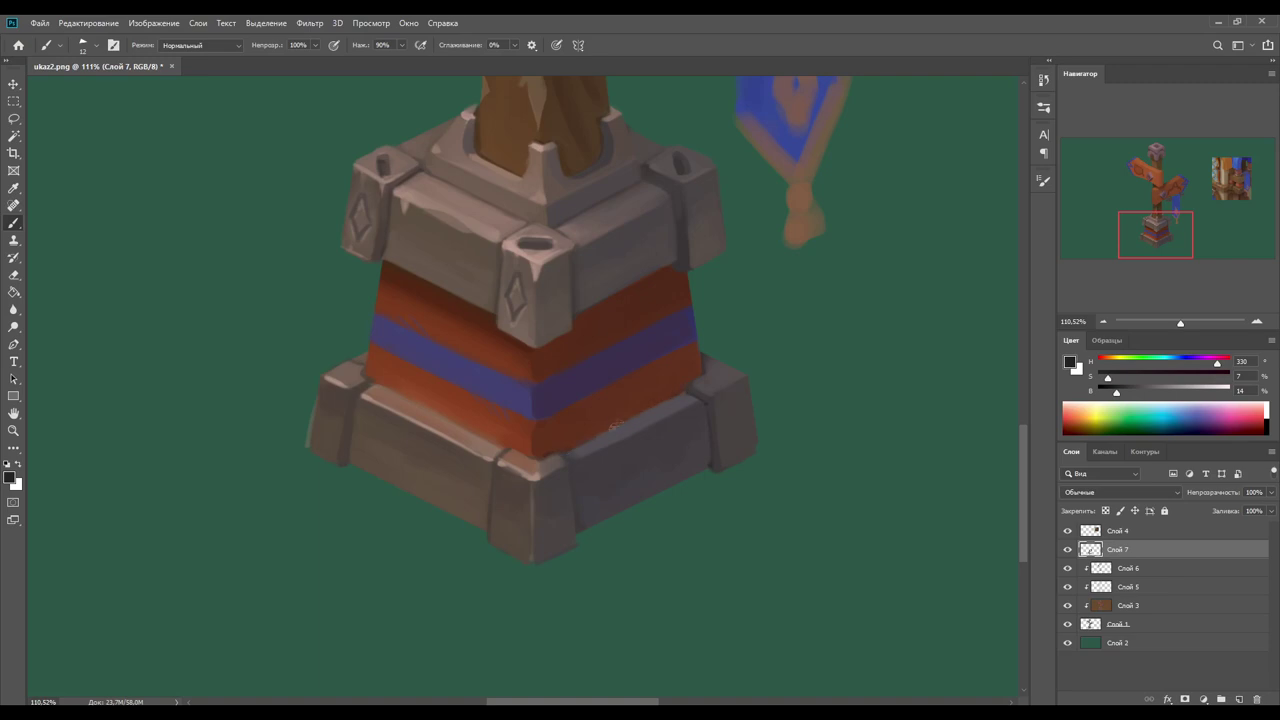
drag(1180, 322, 1175, 322)
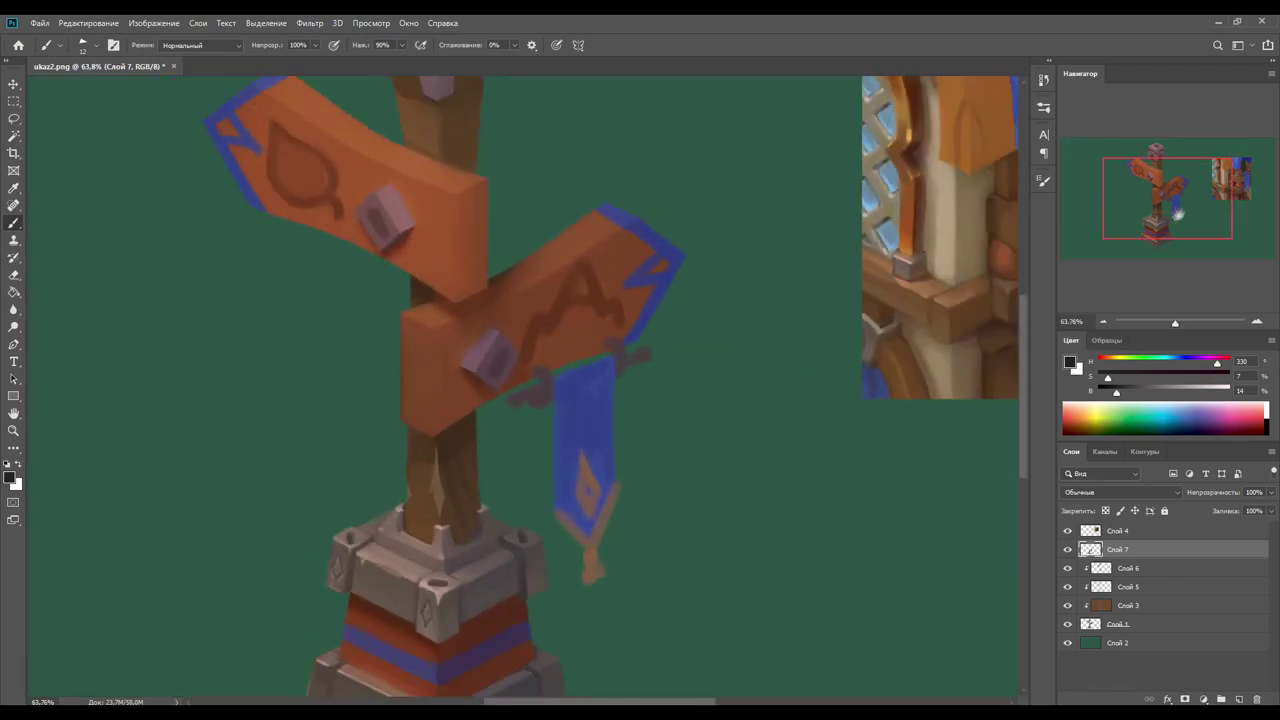
Step: Add a new Overlay layer and set up a warm grey brush at size 36
drag(1150, 200, 1145, 231)
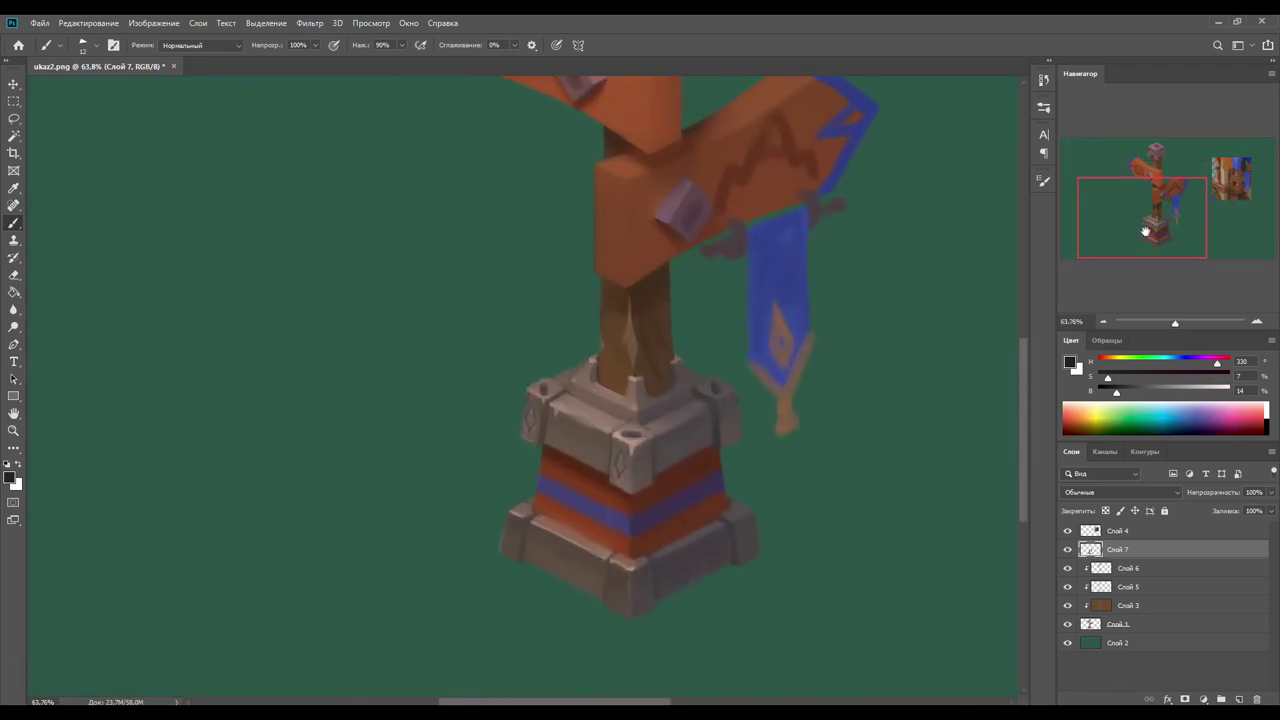
click(1238, 699)
click(1120, 492)
click(1100, 530)
click(85, 45)
double_click(50, 344)
alt+click(608, 418)
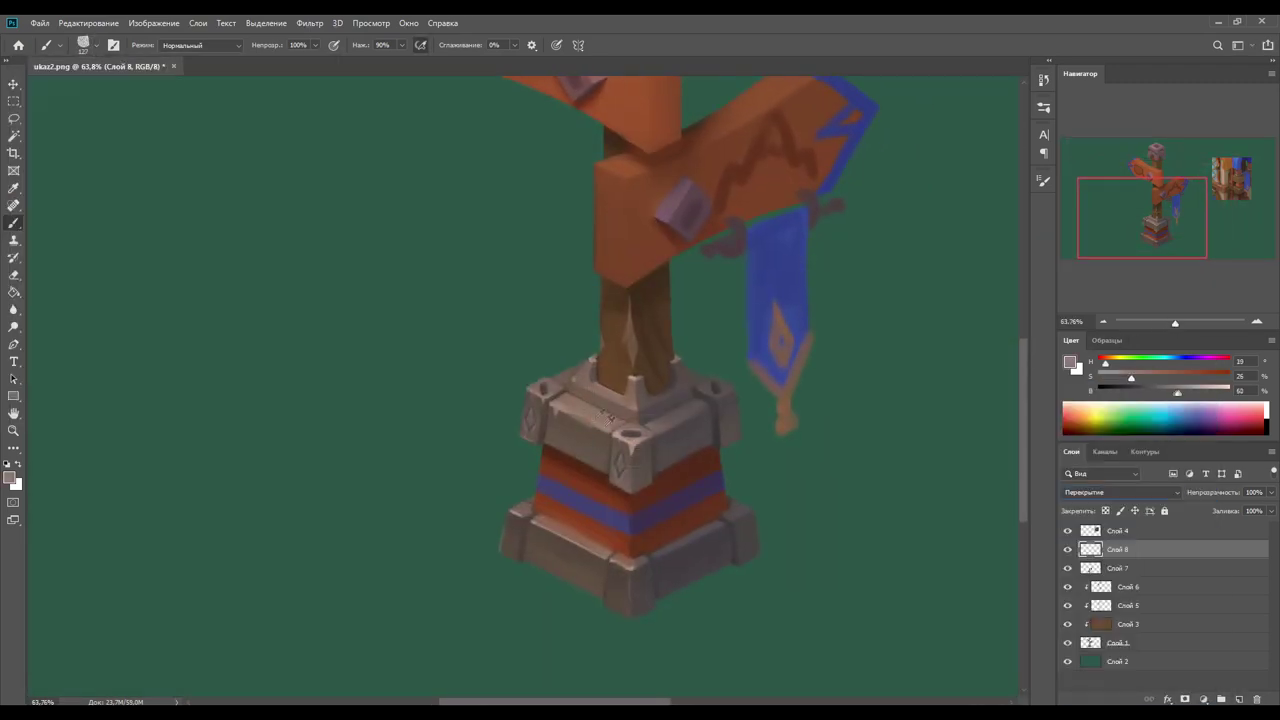
alt+click(608, 418)
click(85, 45)
drag(140, 70, 92, 70)
key(Return)
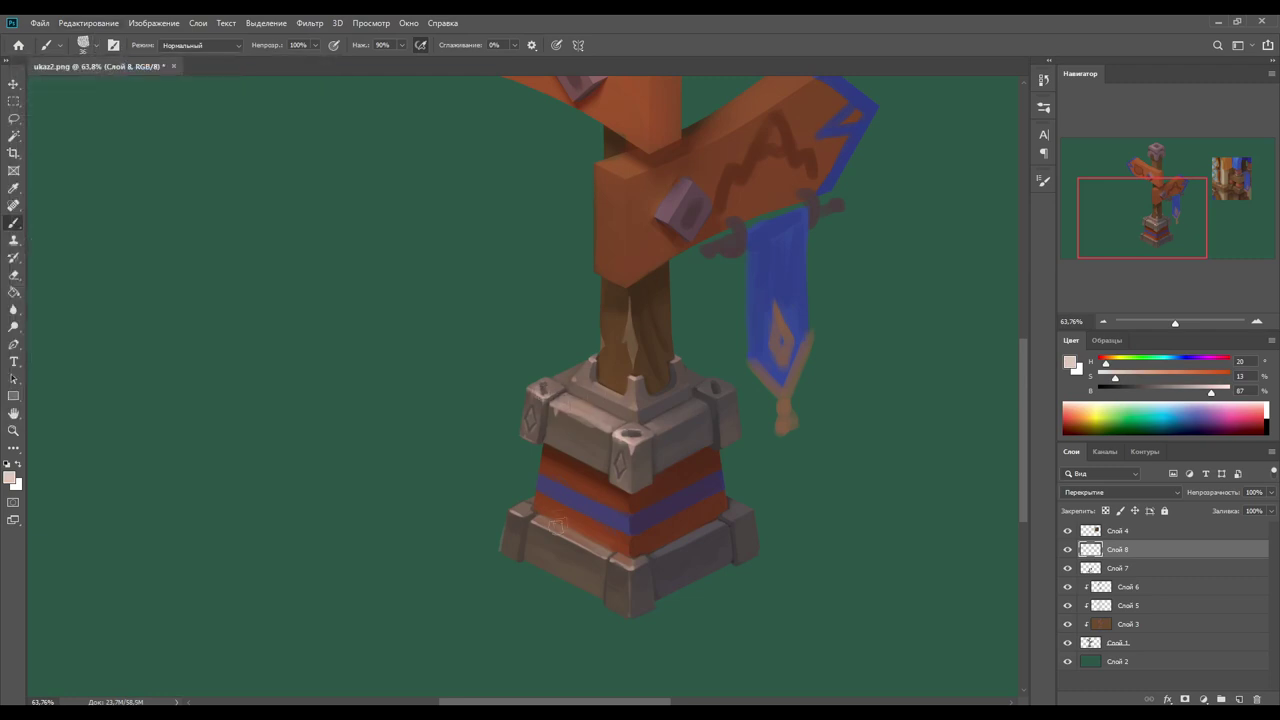
Step: Brighten the base's red band and wooden post, comparing with Слой 9 toggled, and deepen the upper sign's shadow
drag(557, 526, 615, 545)
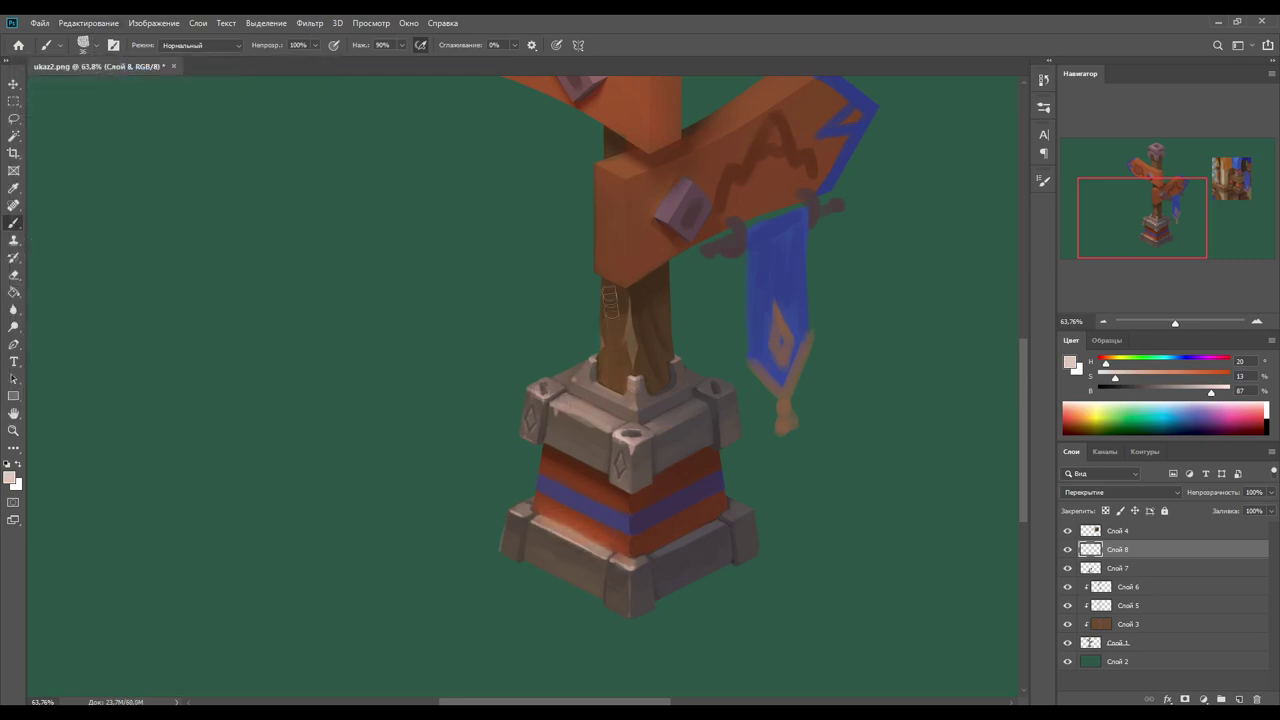
drag(610, 301, 631, 350)
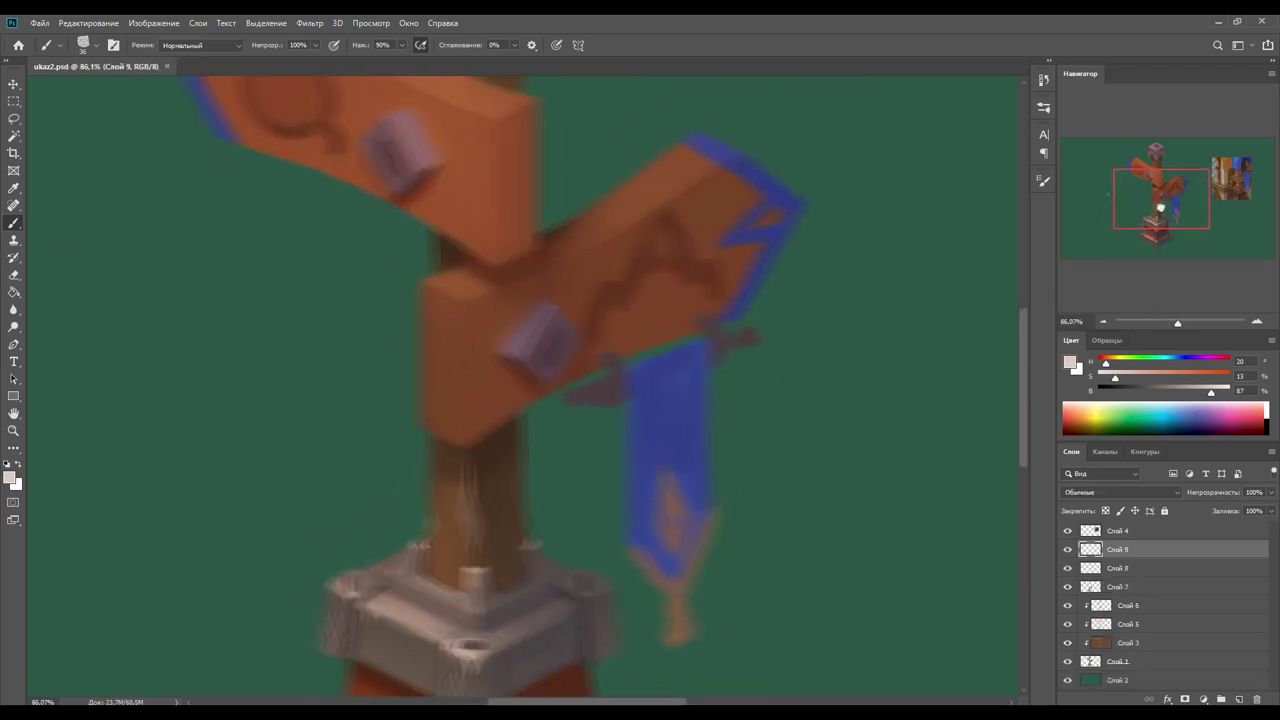
click(1067, 550)
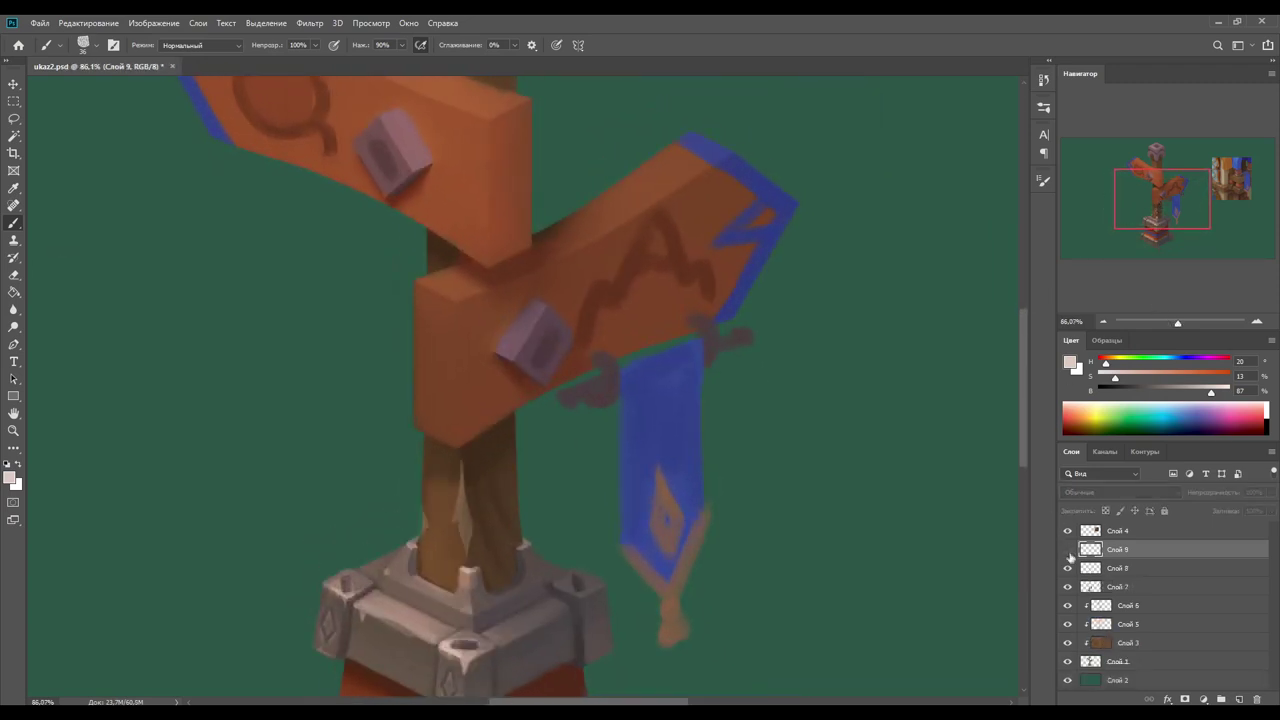
click(1067, 549)
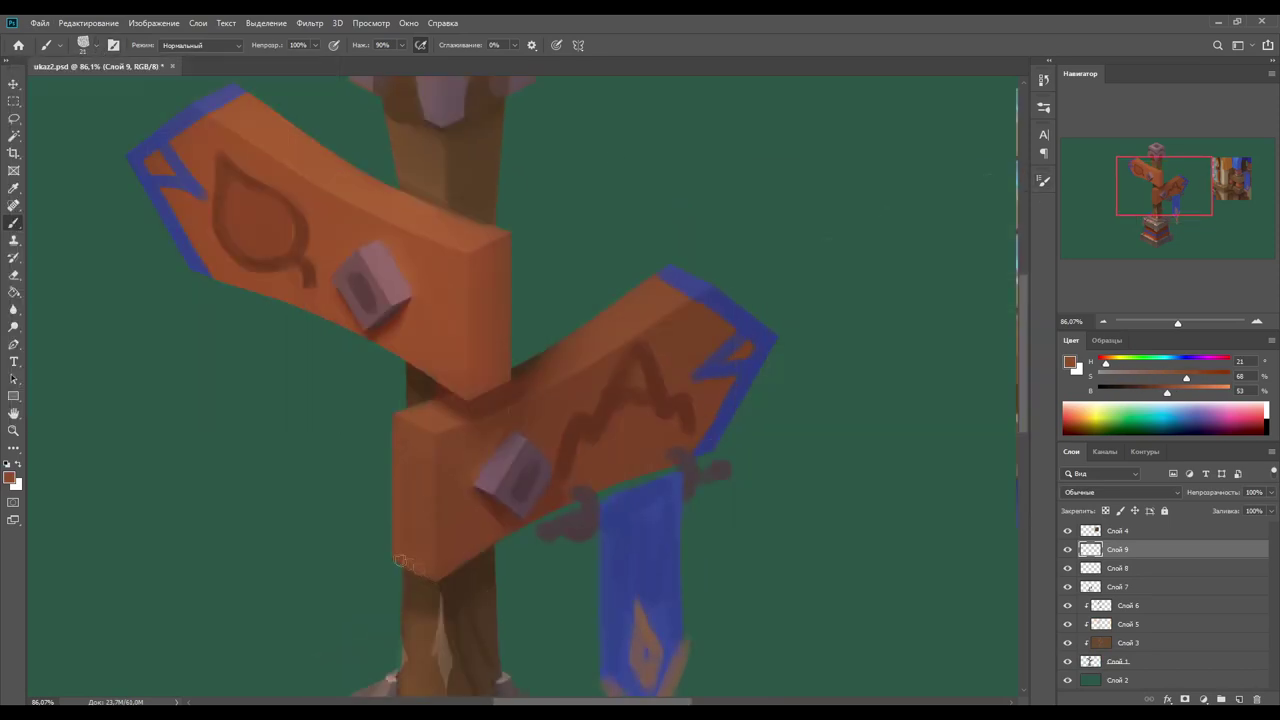
drag(406, 415, 410, 397)
Step: Redraw the sign's A carving as a dark brown wavy mountain line
alt+click(640, 352)
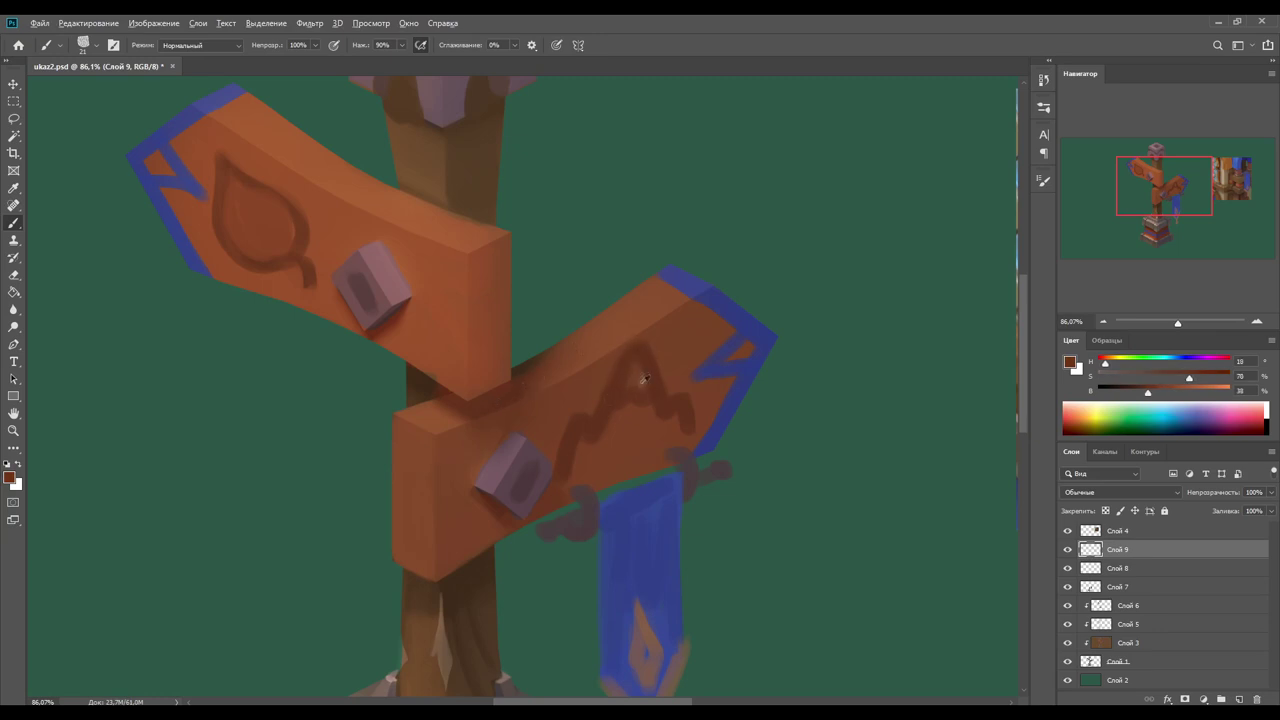
alt+click(682, 420)
mouse_move(587, 425)
mouse_down()
mouse_move(566, 470)
mouse_move(625, 457)
mouse_move(690, 418)
mouse_up()
alt+click(706, 408)
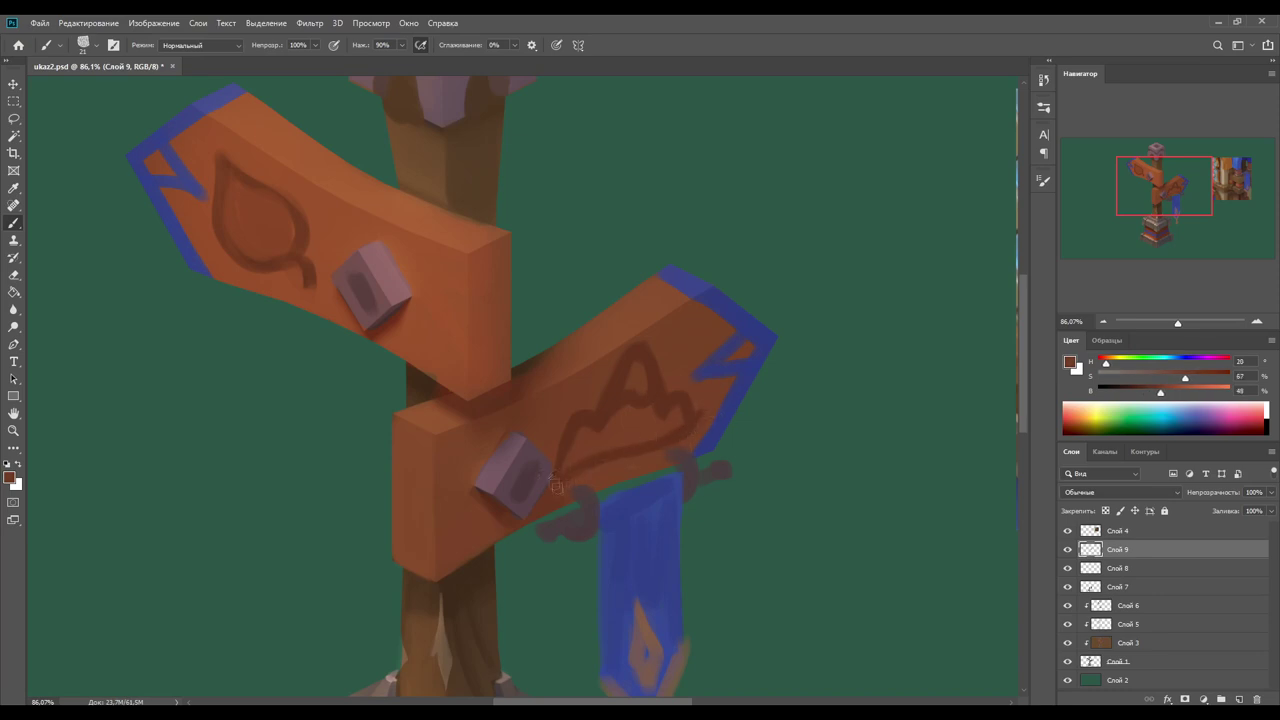
Step: Sample mauve, orange and brown sign colours and set the brush size to 17
alt+click(630, 385)
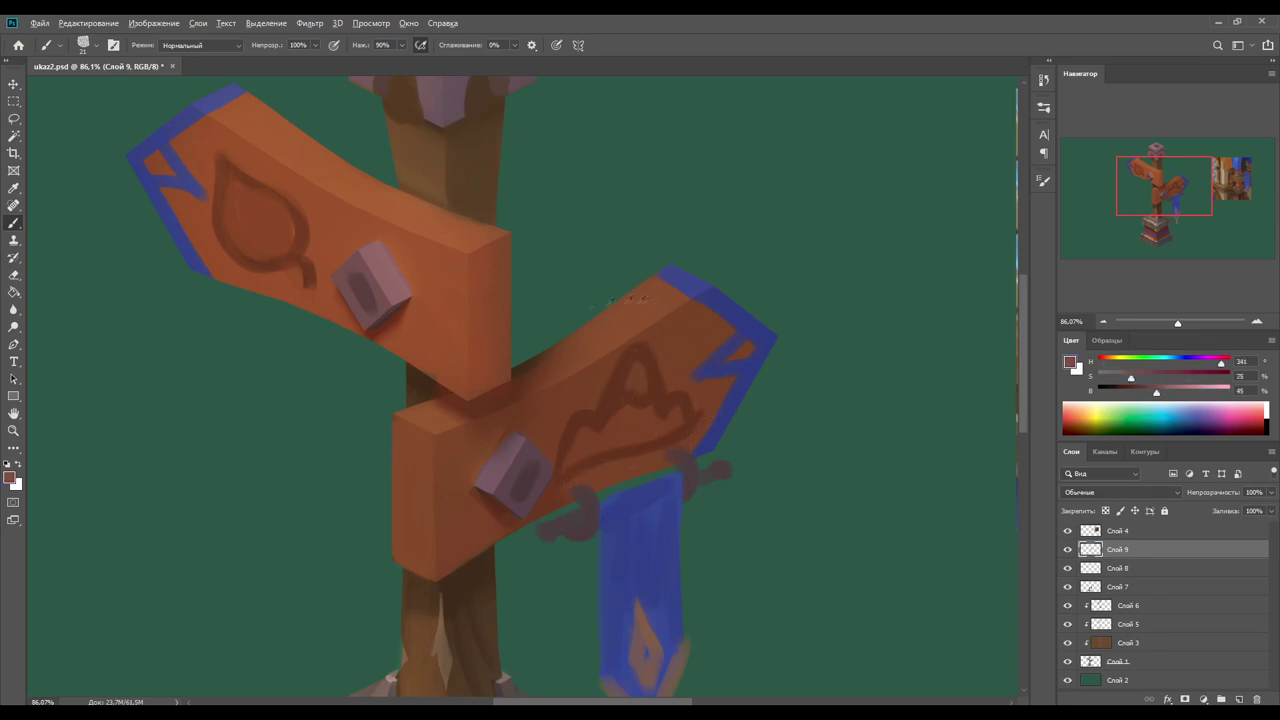
alt+click(523, 374)
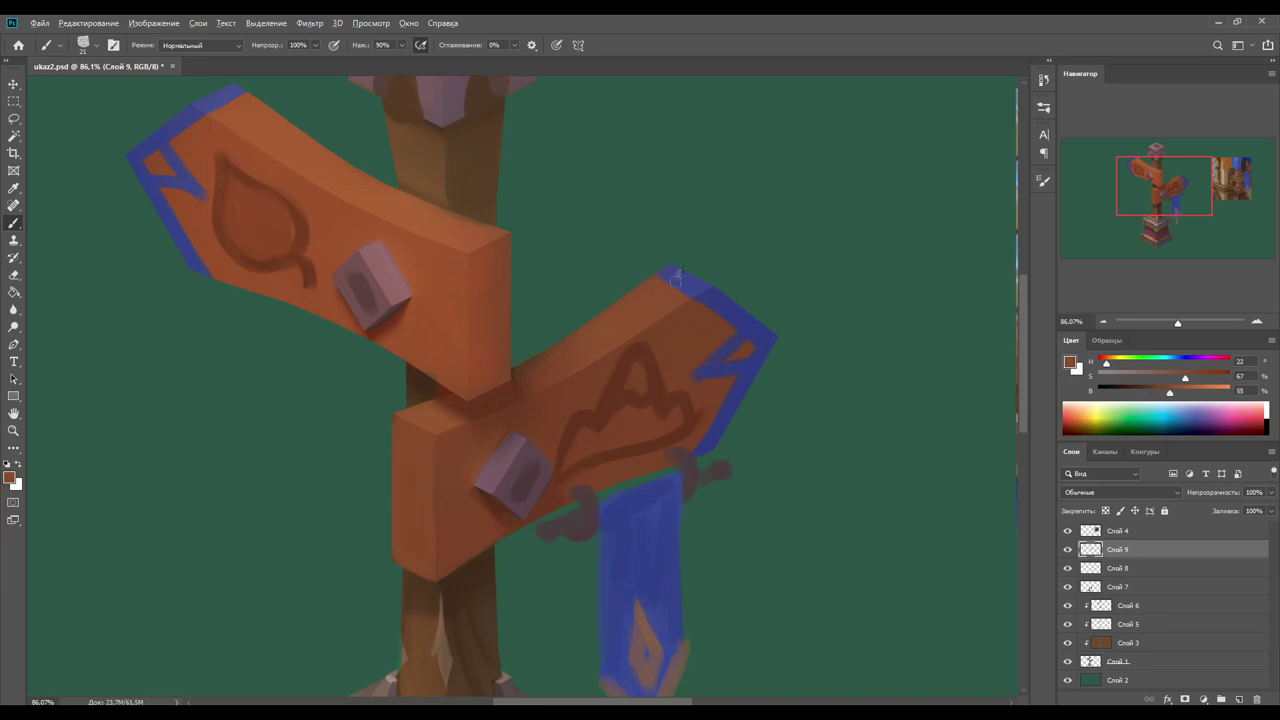
alt+click(677, 277)
scroll(575, 312, down, 3)
alt+click(516, 383)
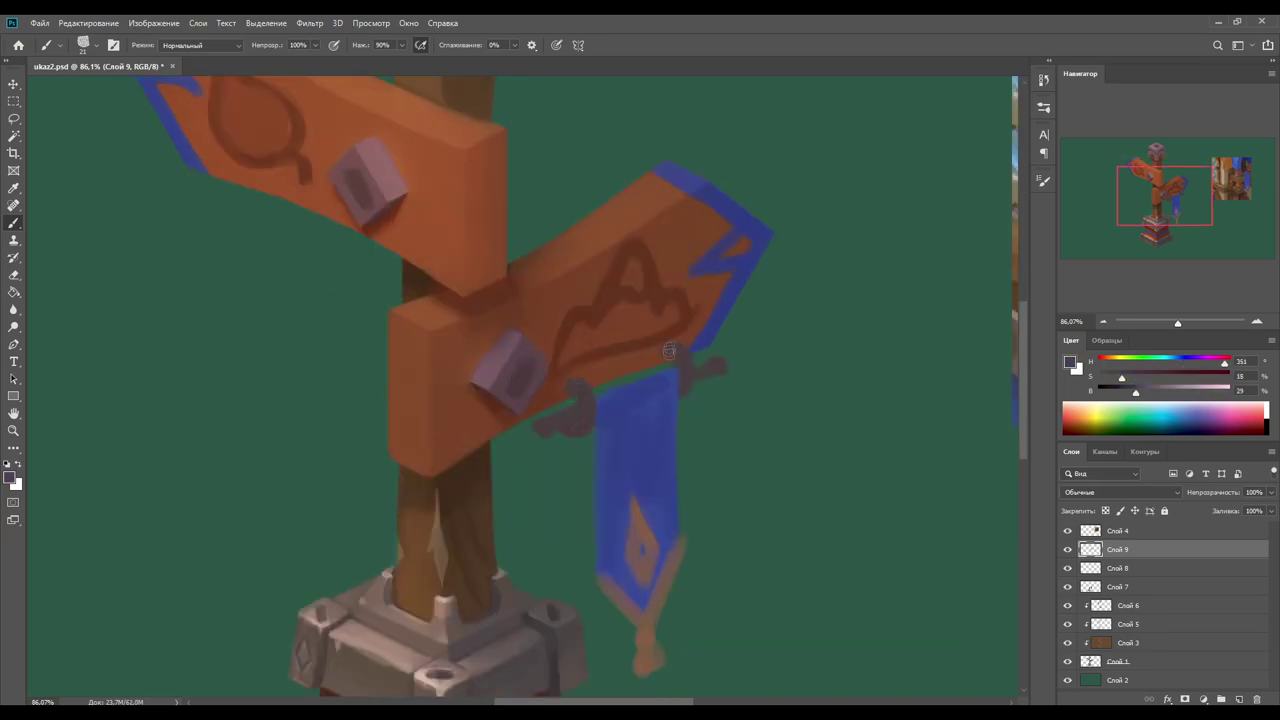
alt+click(580, 322)
click(83, 44)
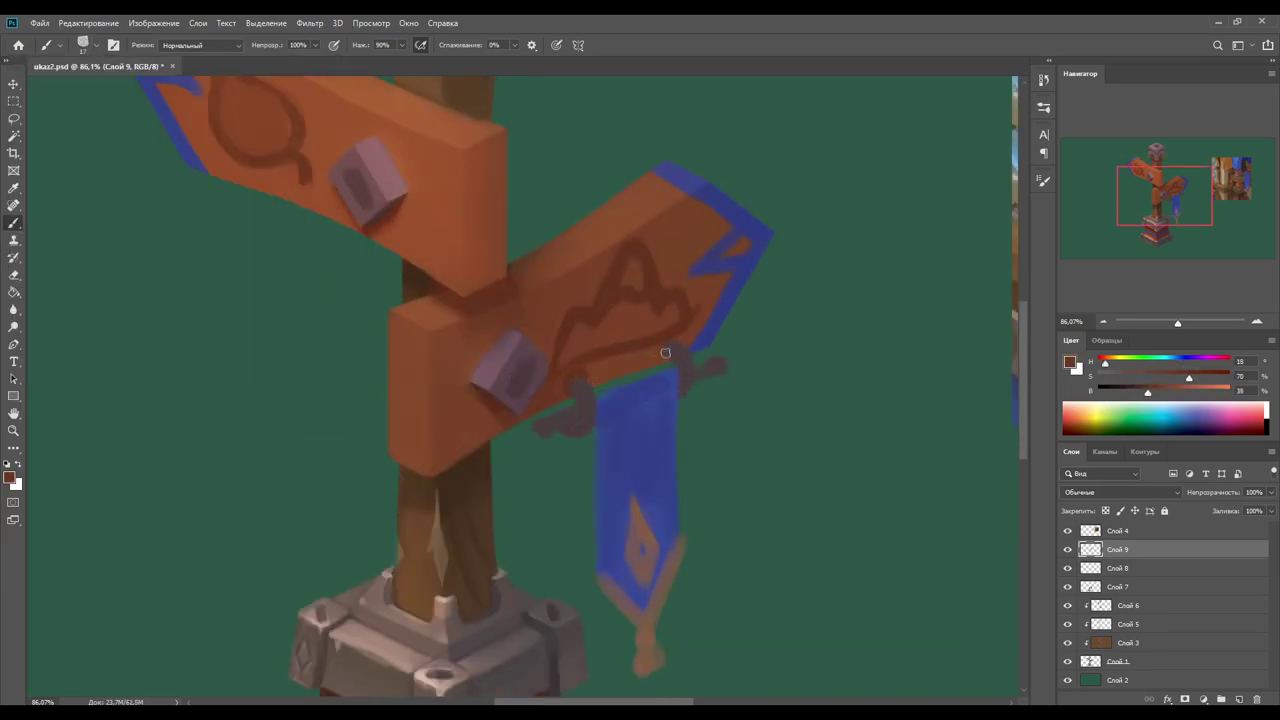
alt+click(682, 388)
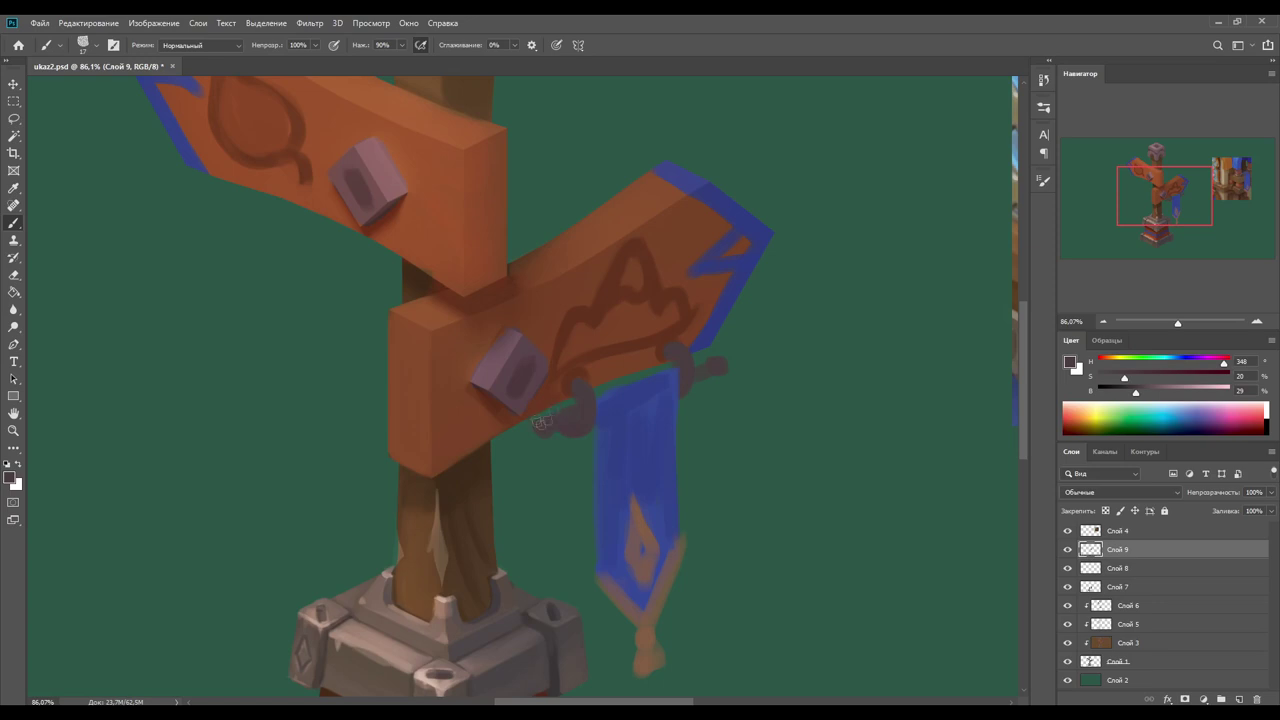
Step: Paint a darker, more saturated blue over the hanging banner and its tip
alt+click(659, 386)
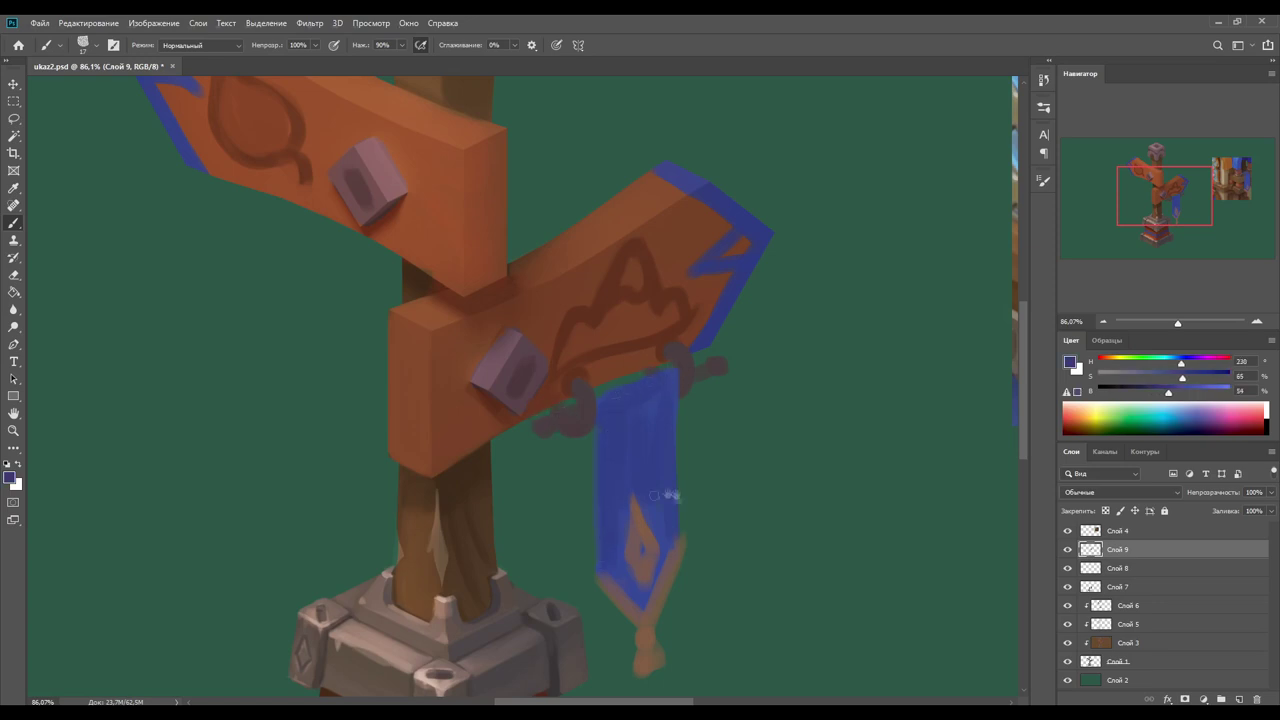
drag(640, 420, 537, 348)
drag(1161, 391, 1180, 377)
mouse_move(510, 370)
mouse_down()
mouse_move(550, 460)
mouse_move(525, 515)
mouse_move(555, 530)
mouse_up()
drag(562, 472, 540, 540)
mouse_move(512, 326)
mouse_down()
mouse_move(565, 308)
mouse_move(504, 328)
mouse_move(481, 478)
mouse_up()
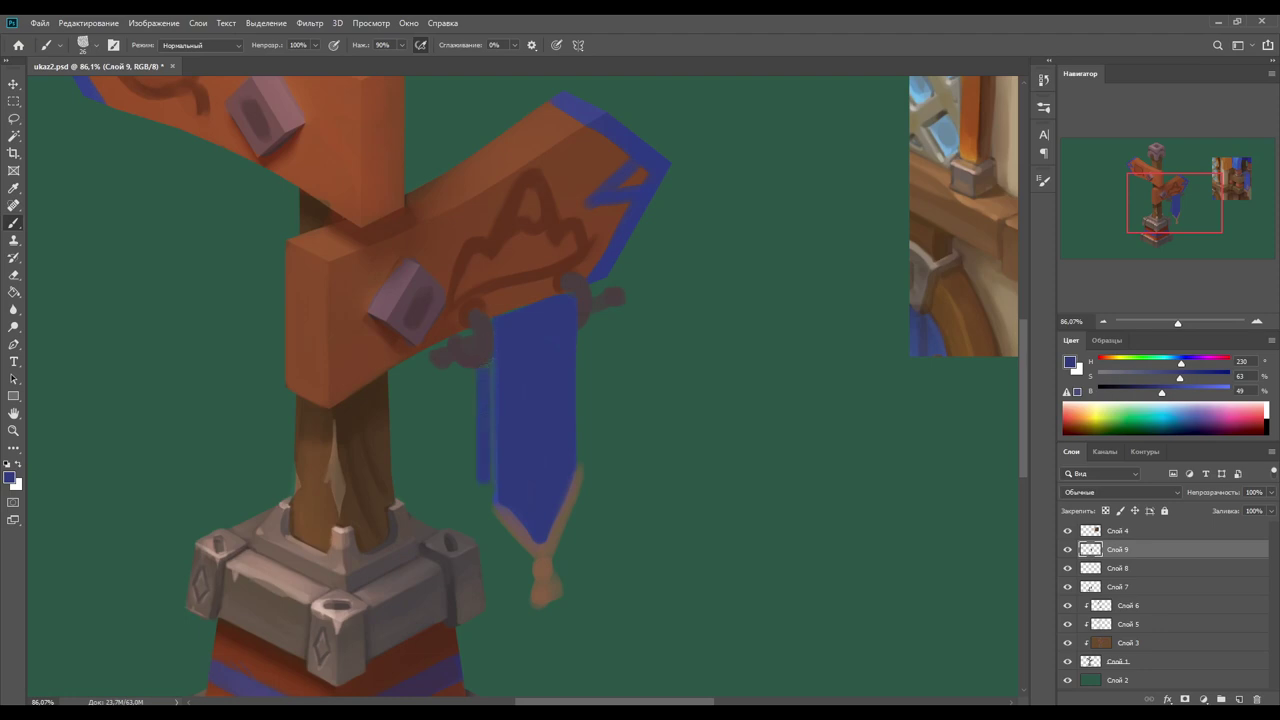
Step: Undo a stray dark stroke beside the banner and cover leftovers with background green
alt+click(514, 373)
drag(481, 364, 481, 470)
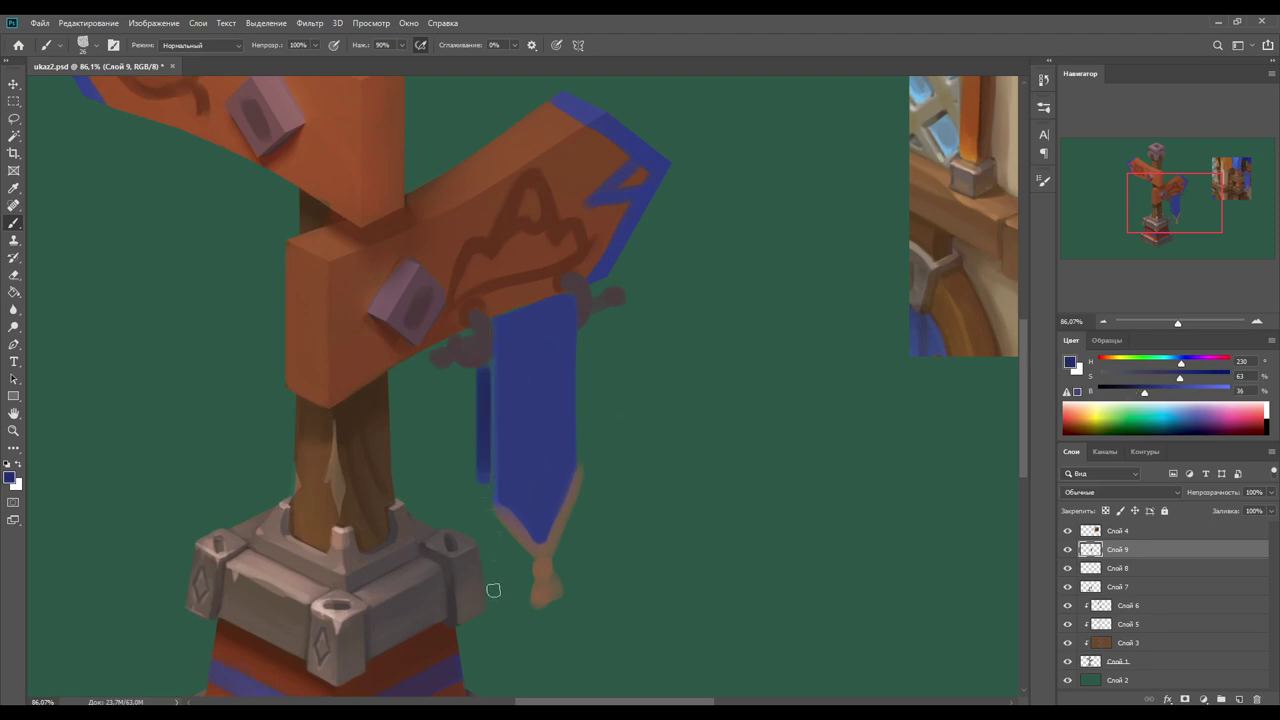
key(ctrl+z)
alt+click(508, 326)
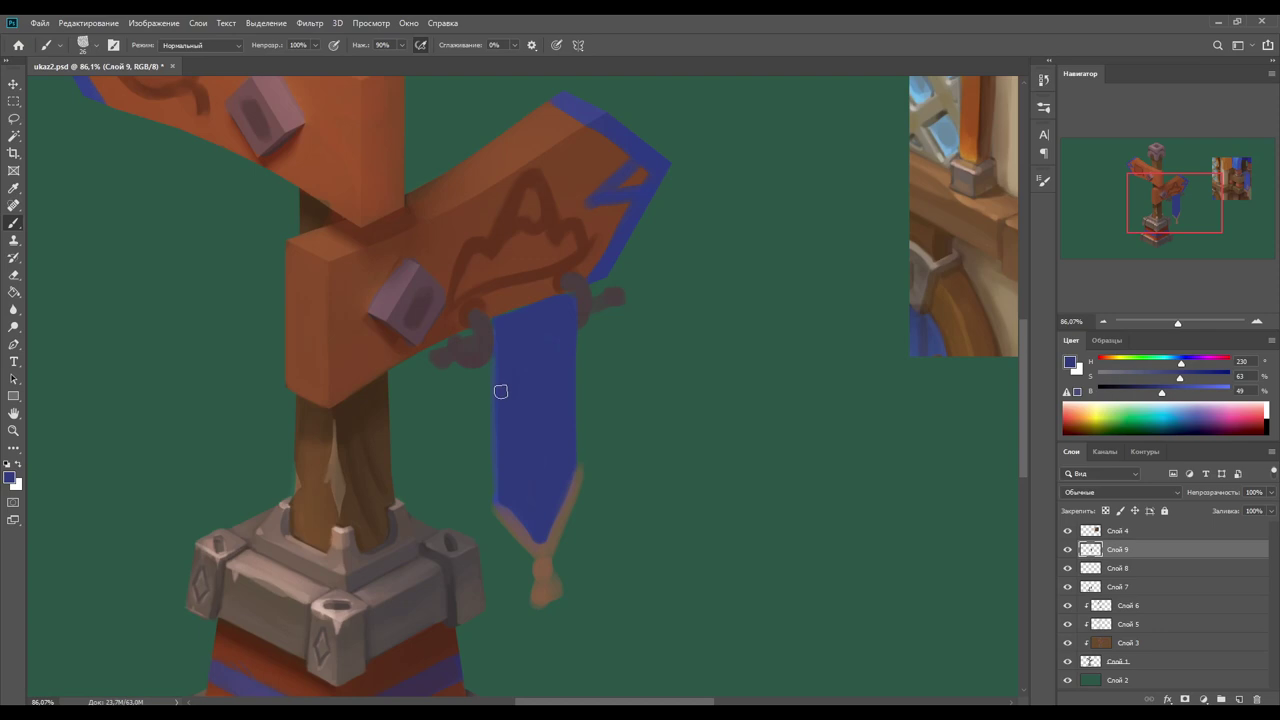
alt+click(458, 340)
drag(458, 340, 443, 354)
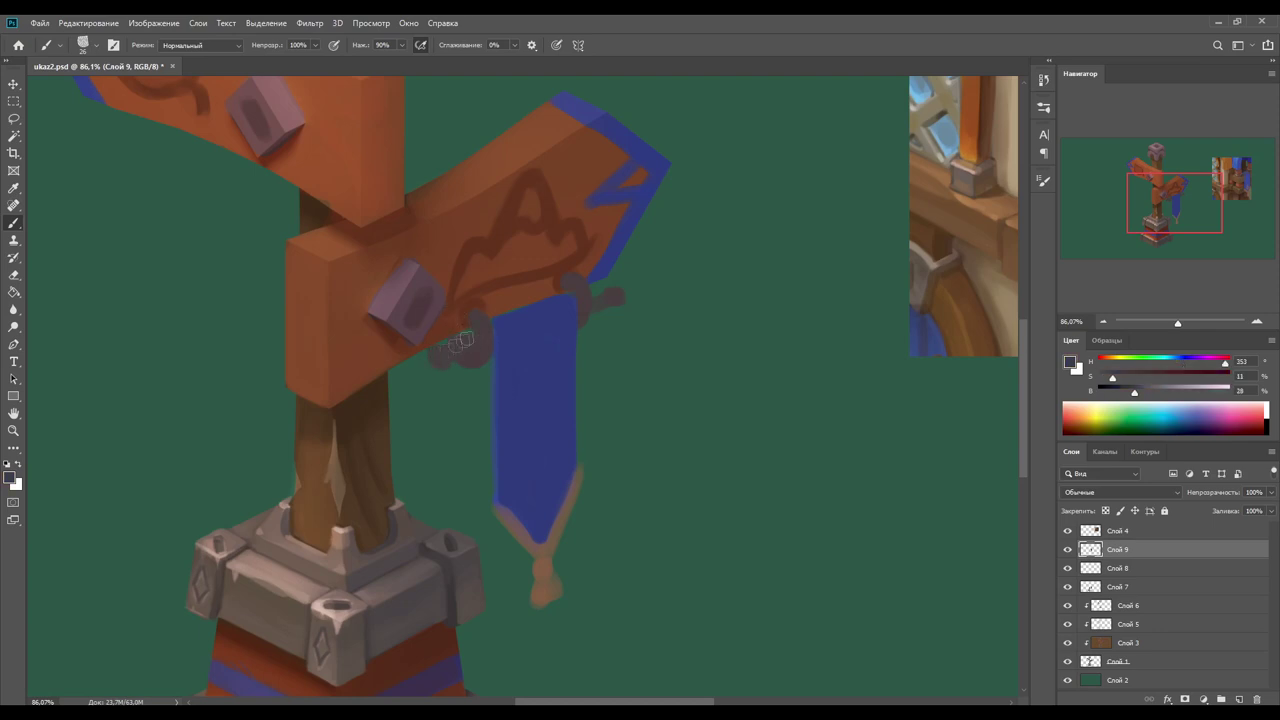
Step: Paint pinkish-grey highlights on the pegs and knob beside the banner
alt+click(616, 285)
mouse_move(476, 318)
mouse_down()
mouse_move(478, 354)
mouse_move(481, 325)
mouse_up()
drag(572, 279, 586, 300)
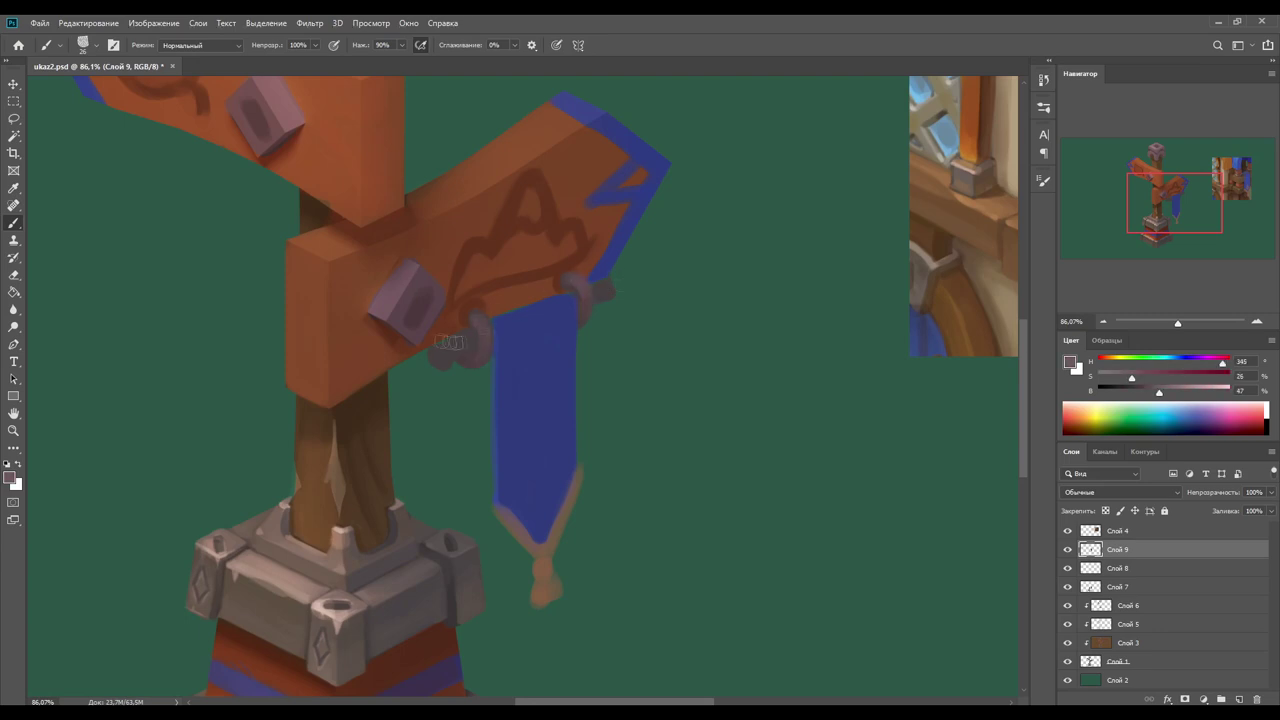
drag(446, 340, 440, 370)
drag(602, 290, 612, 292)
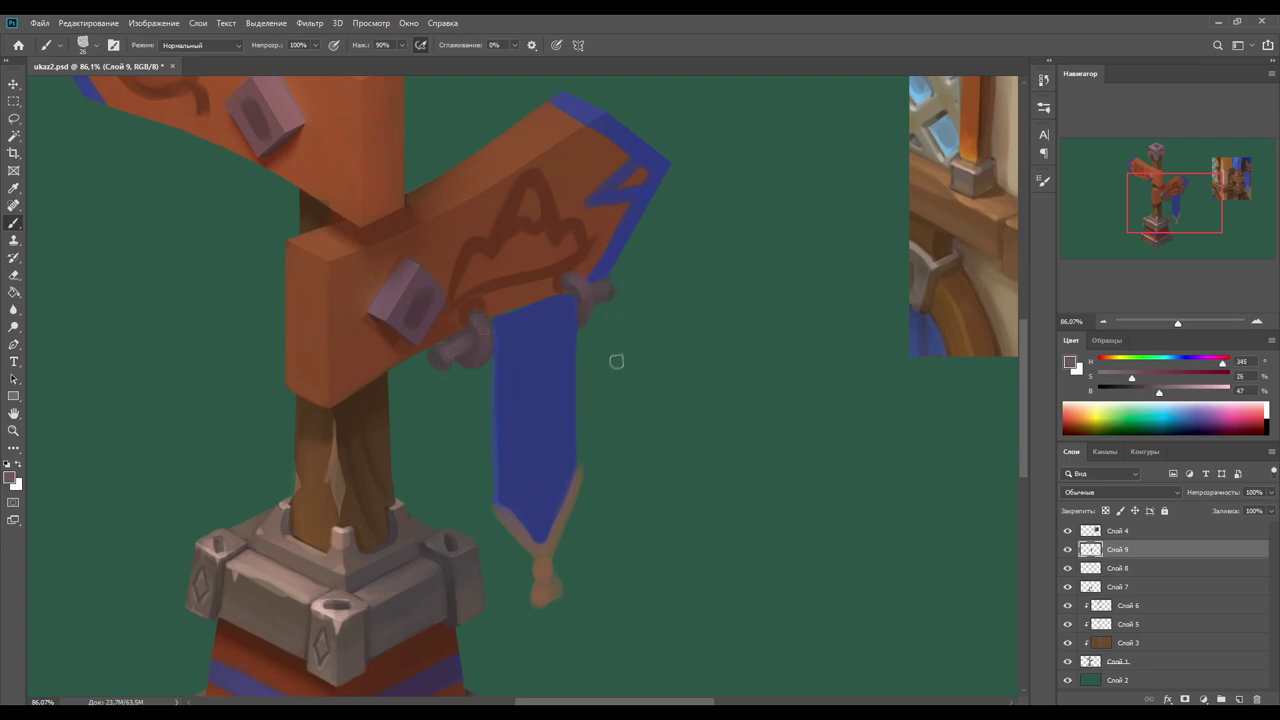
Step: Reduce the brush to size 15 and pick lighter grey and darker grey-purple tones
right_click(137, 115)
key(Return)
alt+click(576, 290)
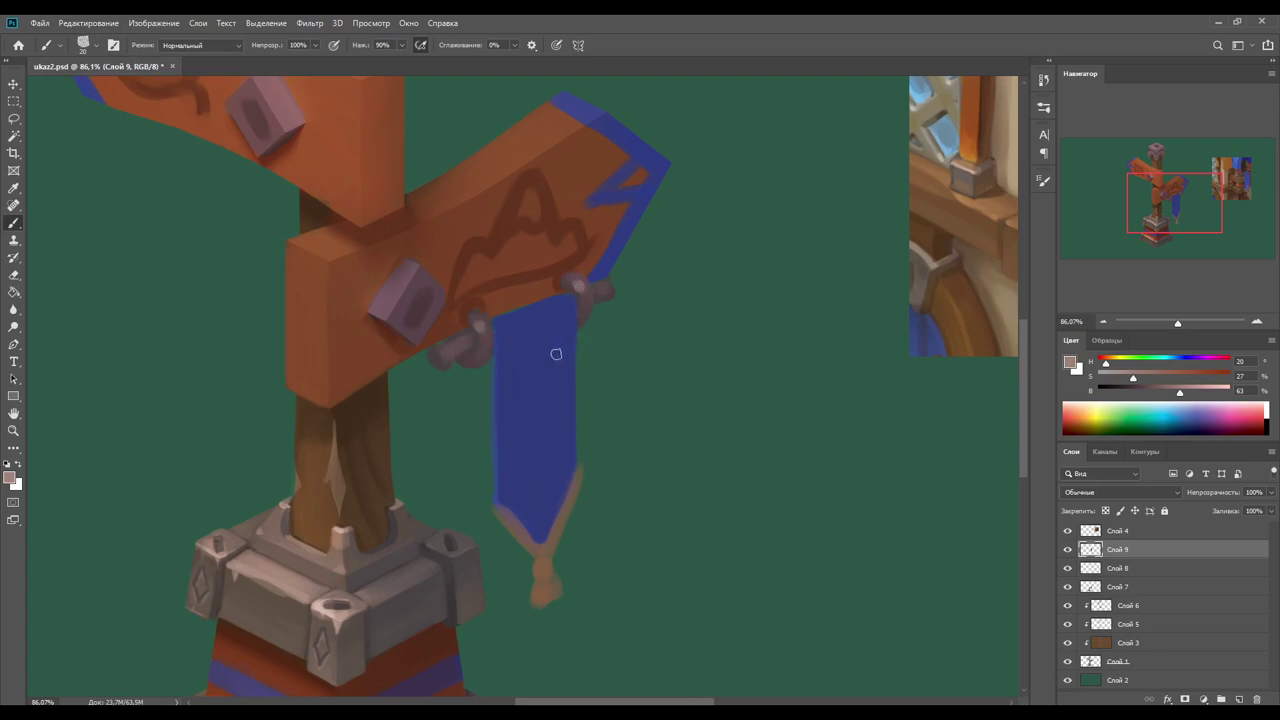
click(83, 45)
click(83, 45)
alt+click(455, 345)
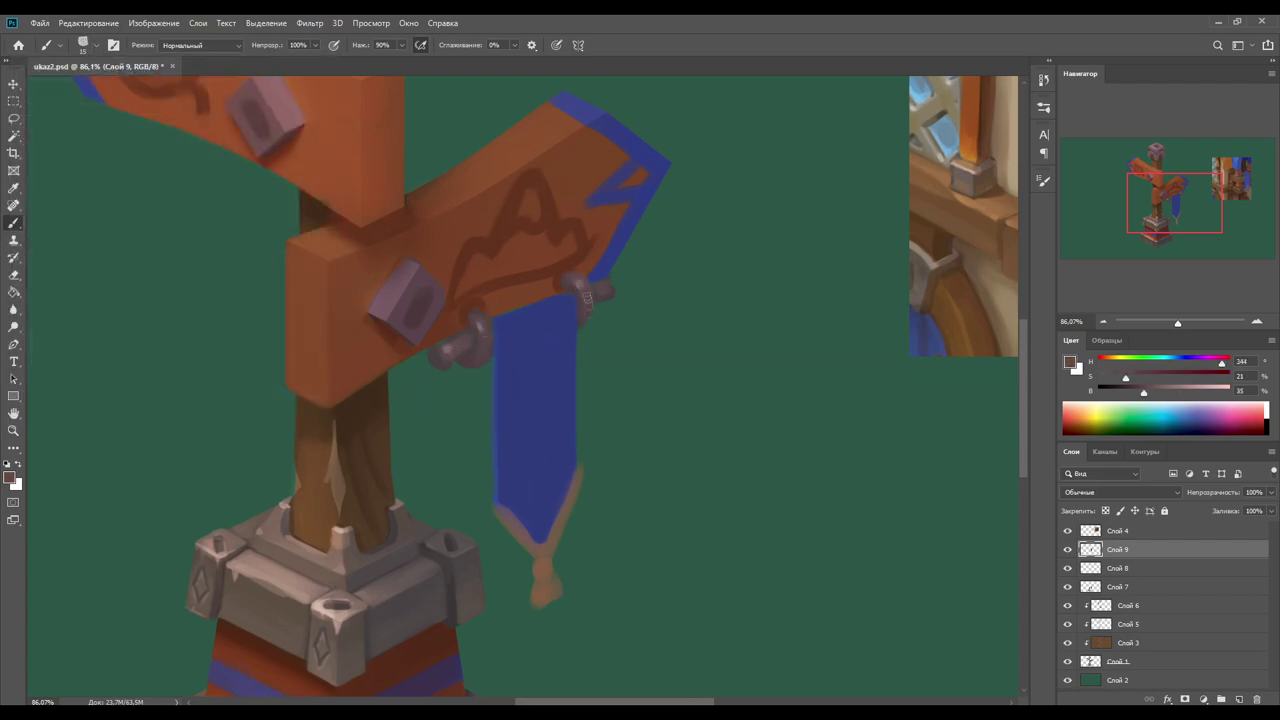
click(1126, 375)
click(1124, 390)
Step: Paint the tan tassel and trim along the banner's lower-left edge
alt+click(518, 514)
mouse_move(518, 514)
mouse_down()
mouse_move(380, 514)
mouse_move(291, 455)
mouse_up()
alt+click(348, 503)
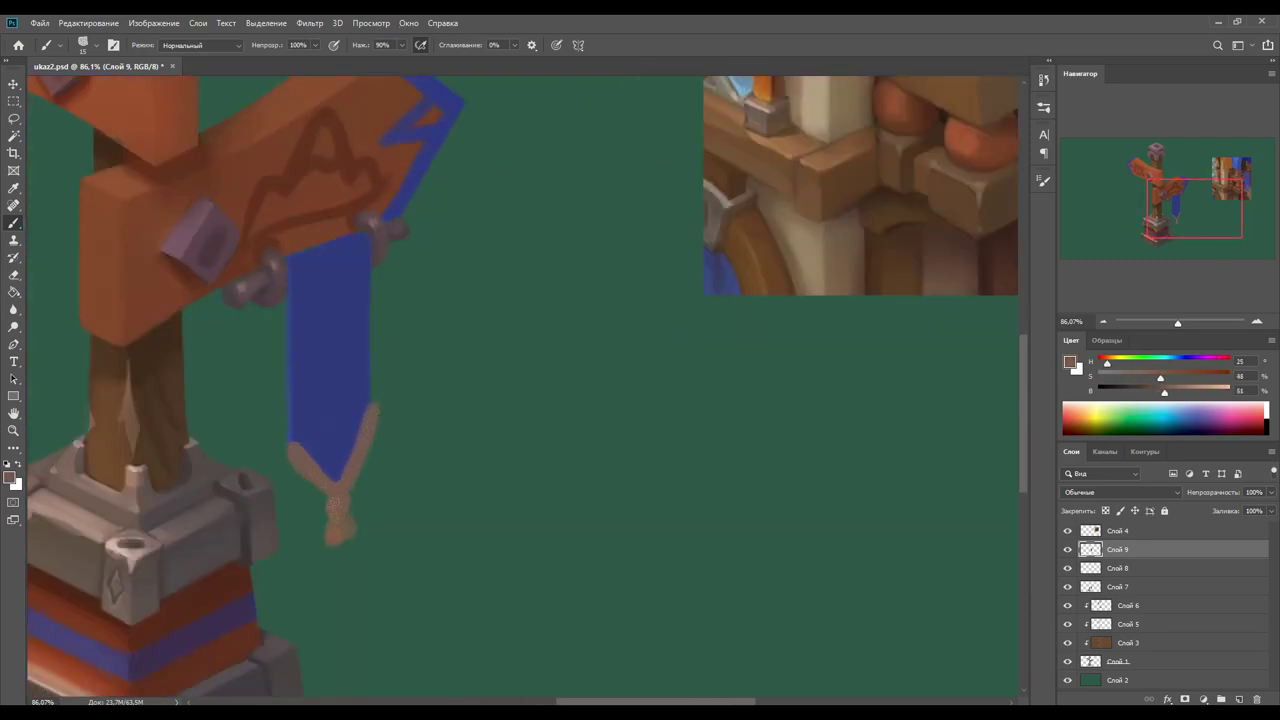
drag(338, 537, 342, 533)
alt+click(338, 541)
drag(1159, 392, 1171, 393)
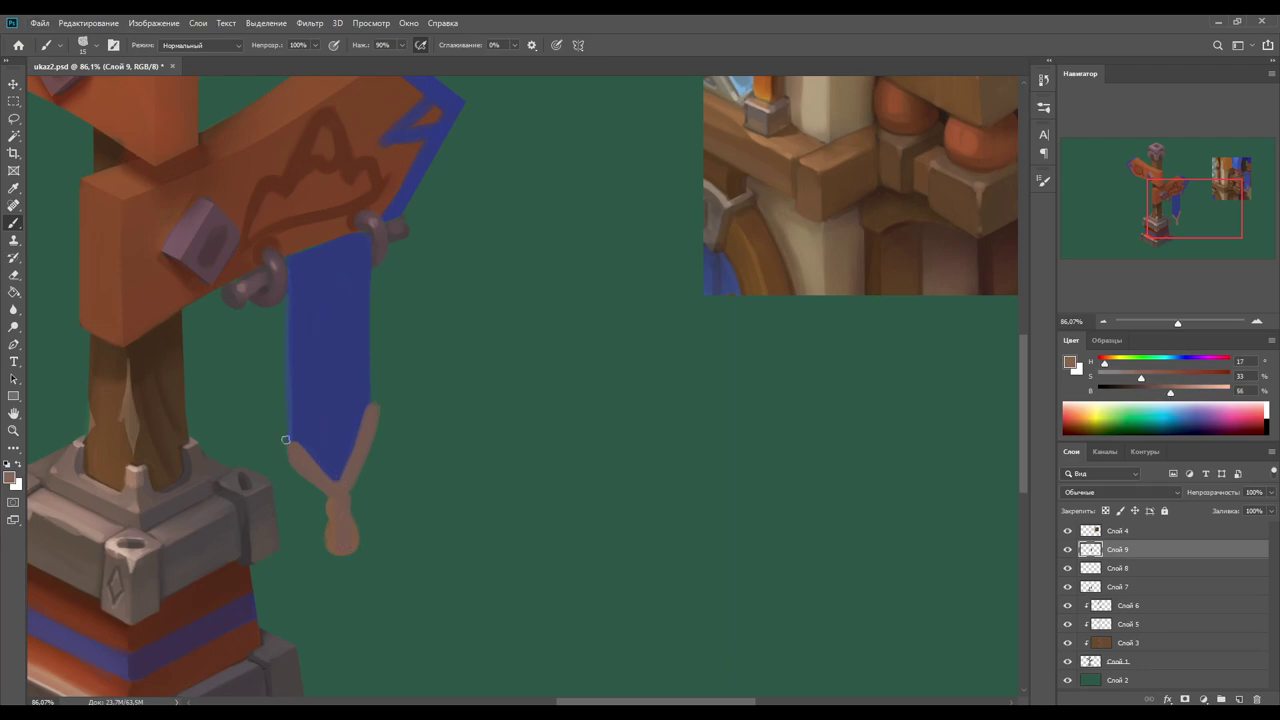
drag(285, 440, 328, 532)
alt+click(320, 492)
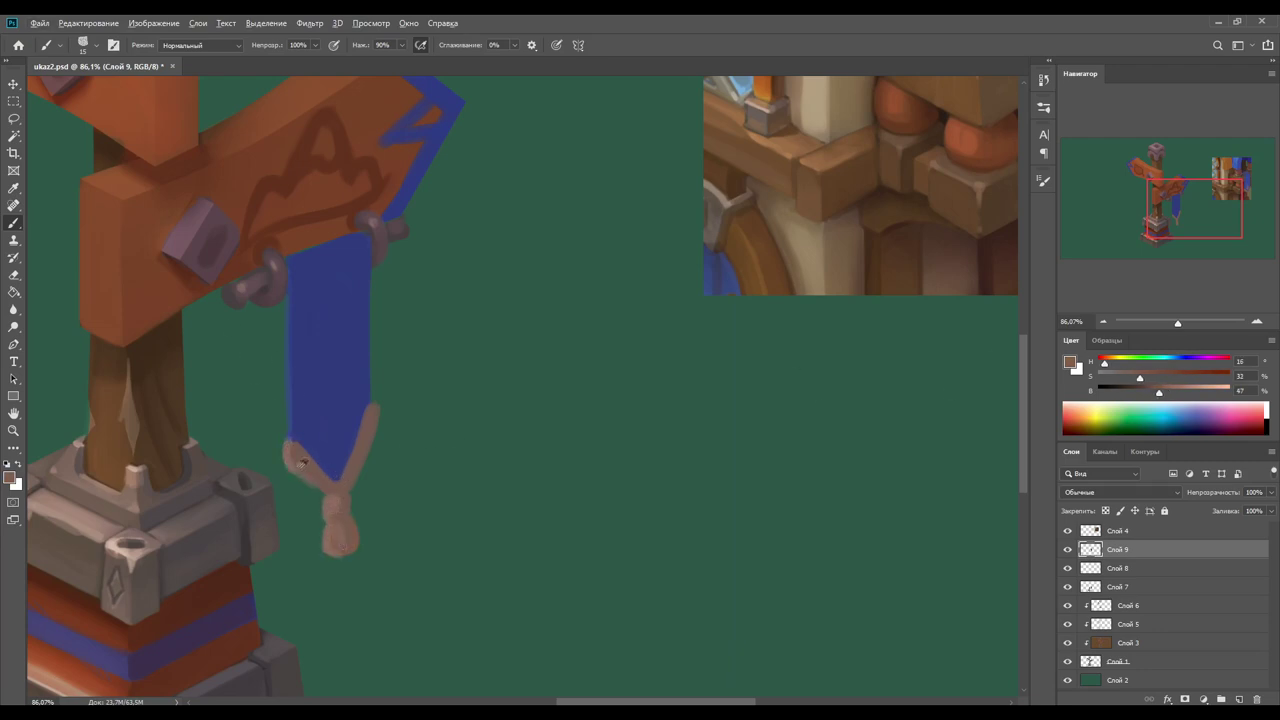
Step: Lasso the tassel at the banner's tip and copy it to a new layer, Слой 10
alt+click(335, 480)
drag(344, 497, 352, 418)
key(l)
key(ctrl+j)
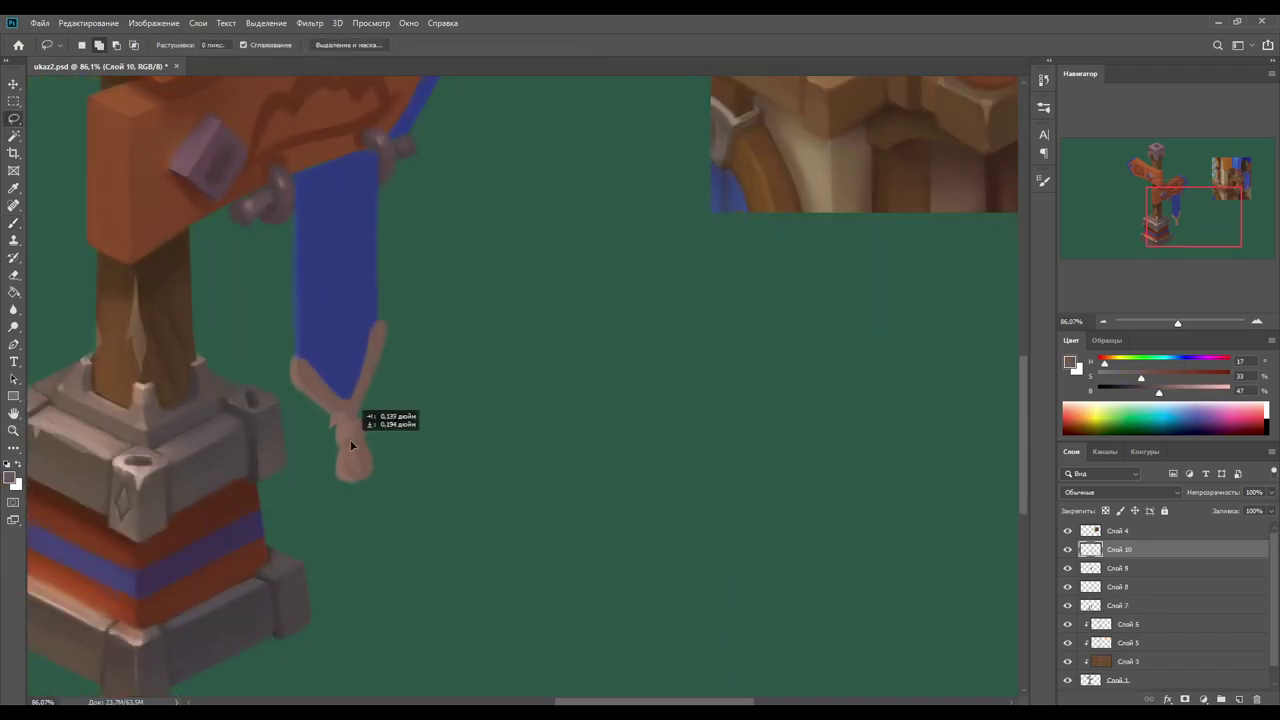
Step: Paint out the tassel's lower edge and add a pink diamond mark on the banner
key(b)
alt+click(356, 418)
alt+click(366, 470)
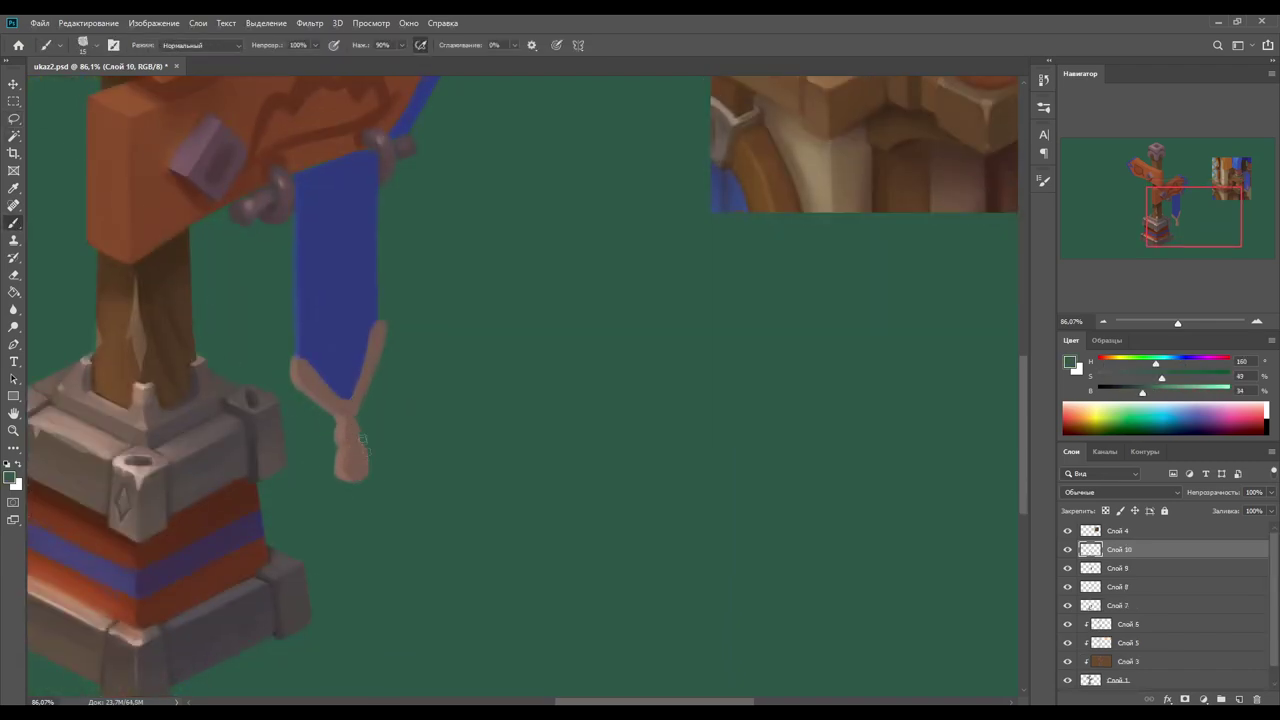
drag(345, 482, 372, 430)
alt+click(345, 450)
mouse_move(334, 373)
mouse_down()
mouse_move(354, 493)
mouse_move(362, 430)
mouse_move(366, 514)
mouse_up()
alt+click(364, 502)
alt+click(398, 480)
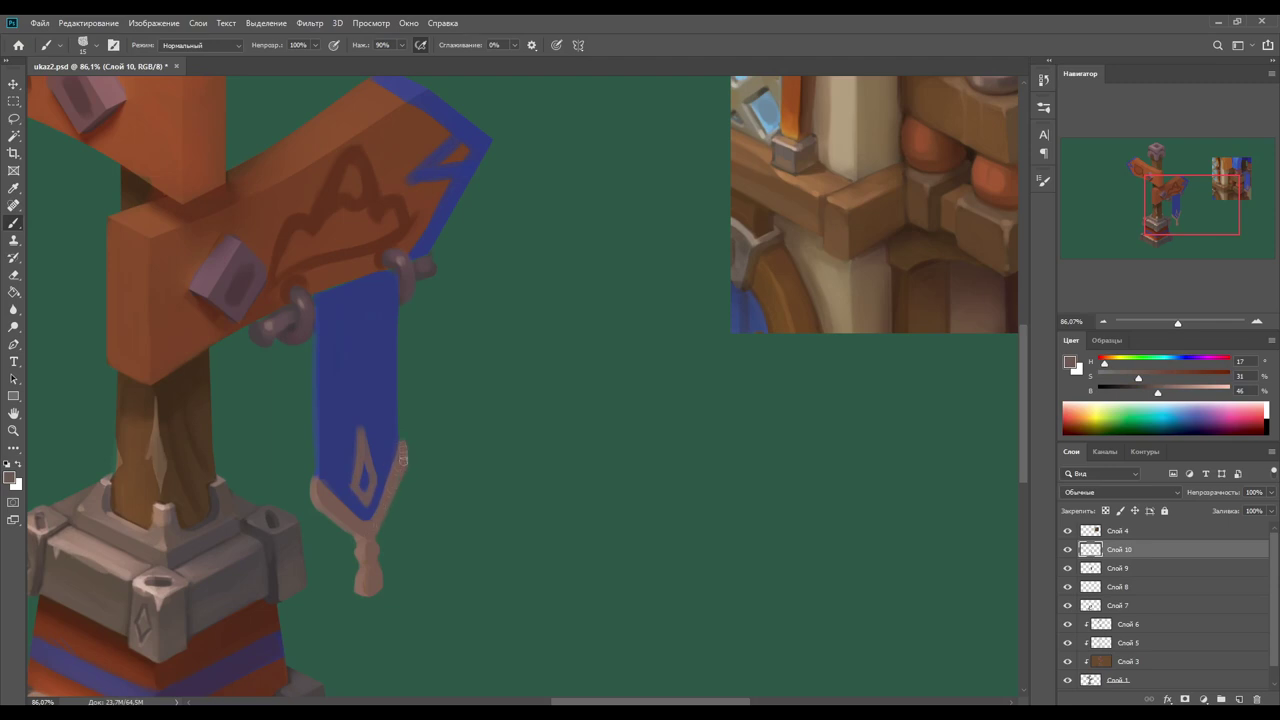
Step: Paint light orange highlights on the lower signboard's face and upper edge
drag(317, 140, 497, 300)
alt+click(497, 300)
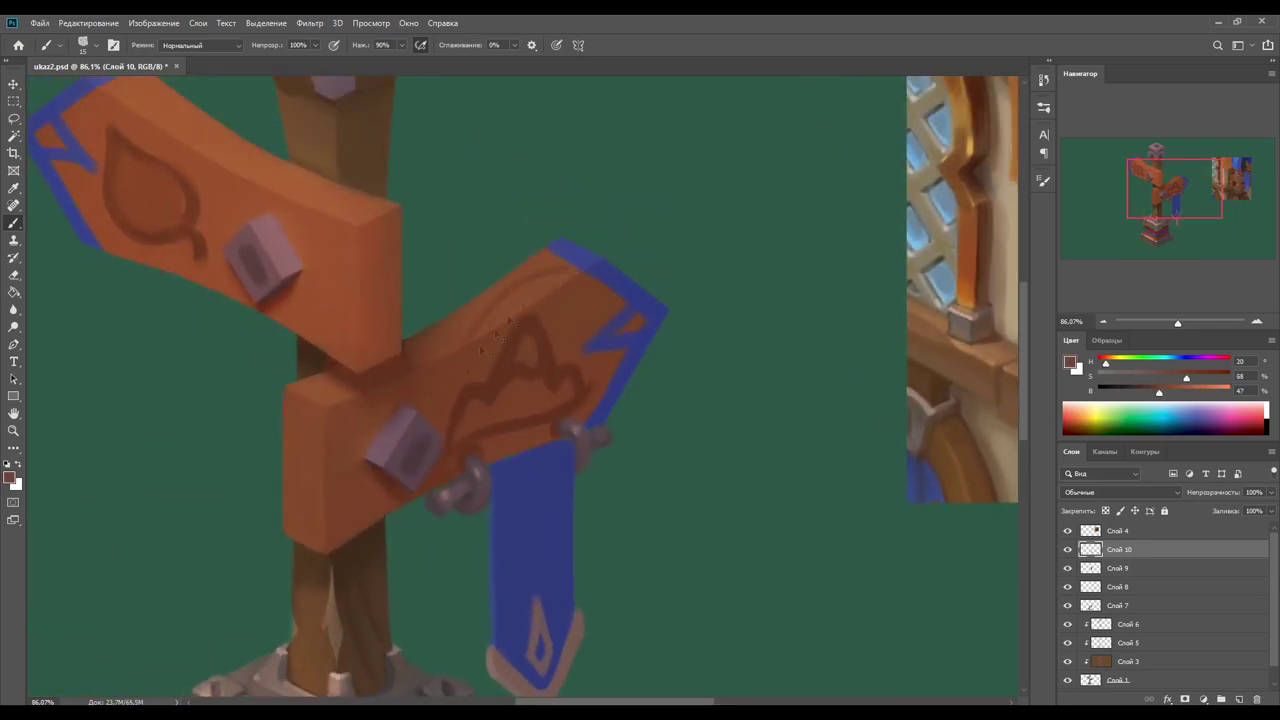
alt+click(441, 384)
drag(447, 353, 500, 323)
alt+click(478, 341)
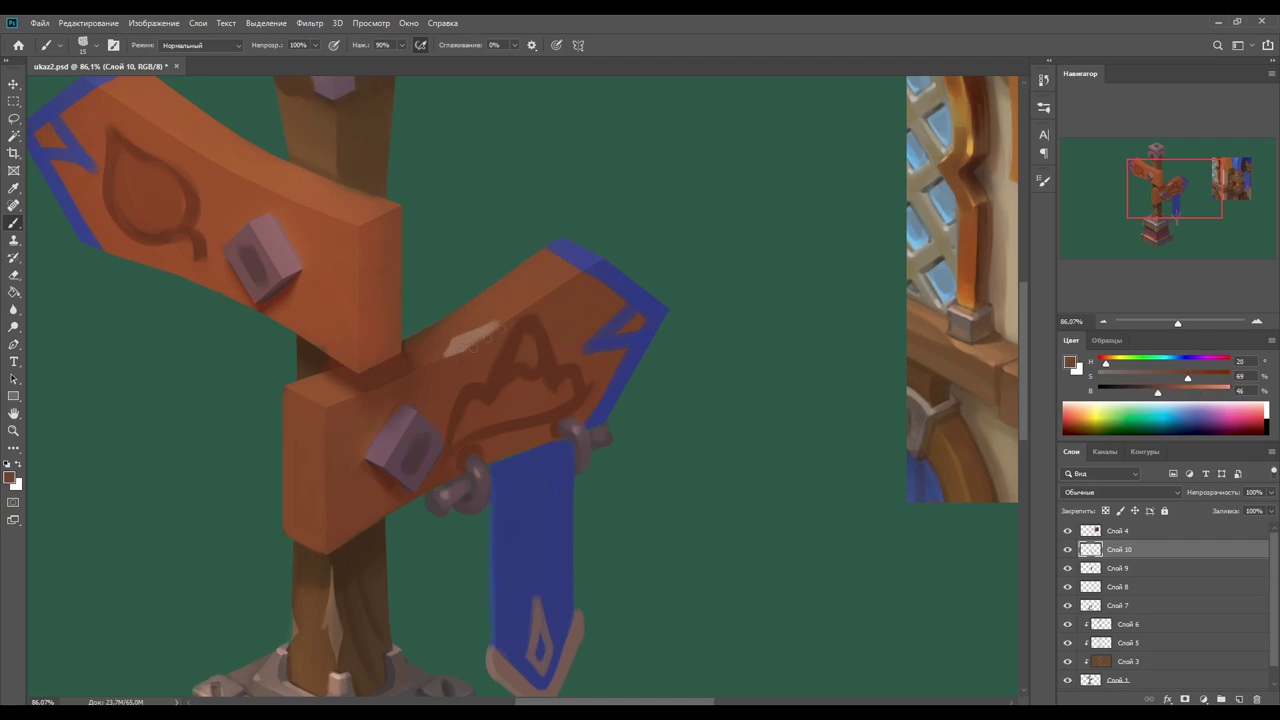
drag(552, 290, 600, 262)
alt+click(585, 283)
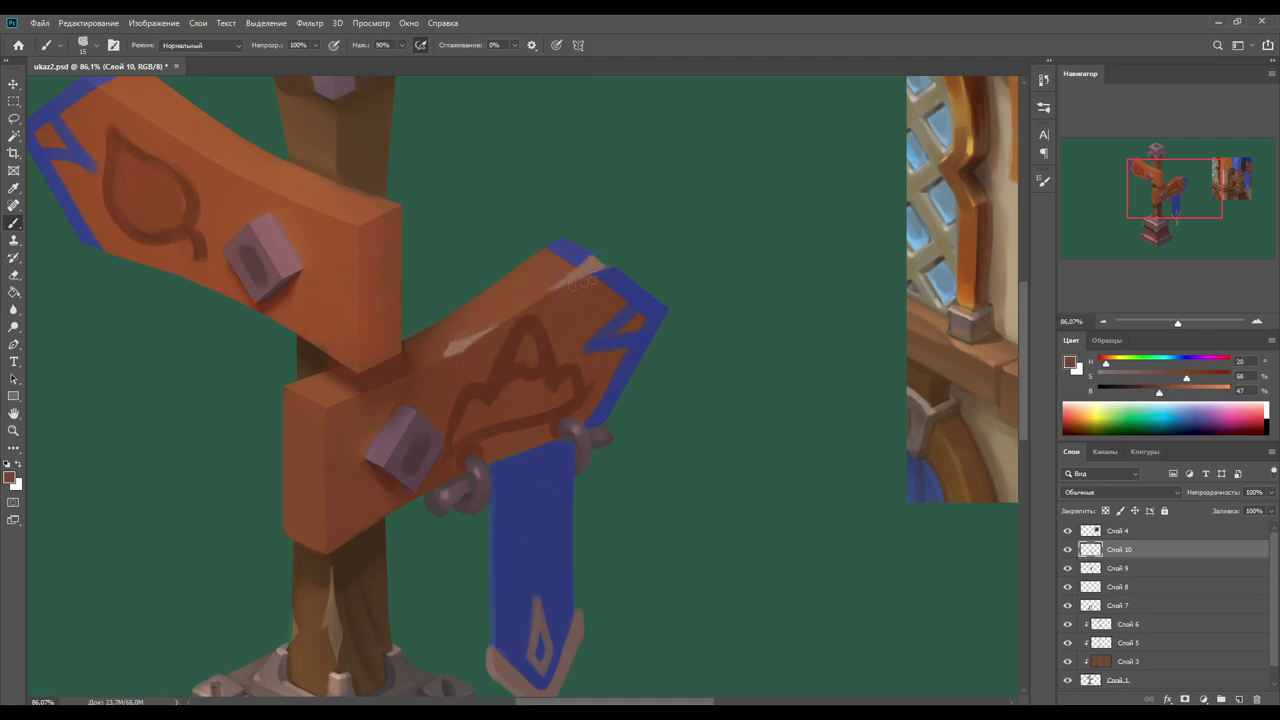
Step: Highlight the lower board's front corner and left edge in paler orange, softening its top edge
alt+click(595, 265)
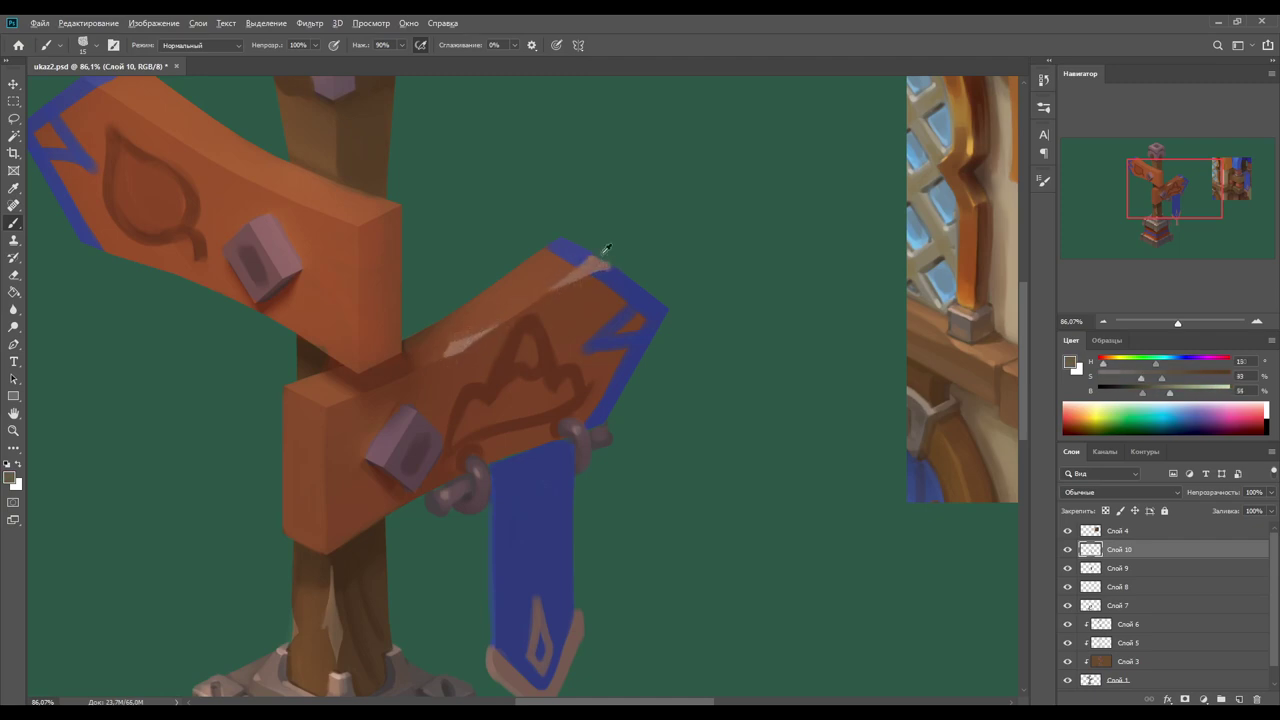
drag(323, 404, 328, 448)
alt+click(333, 405)
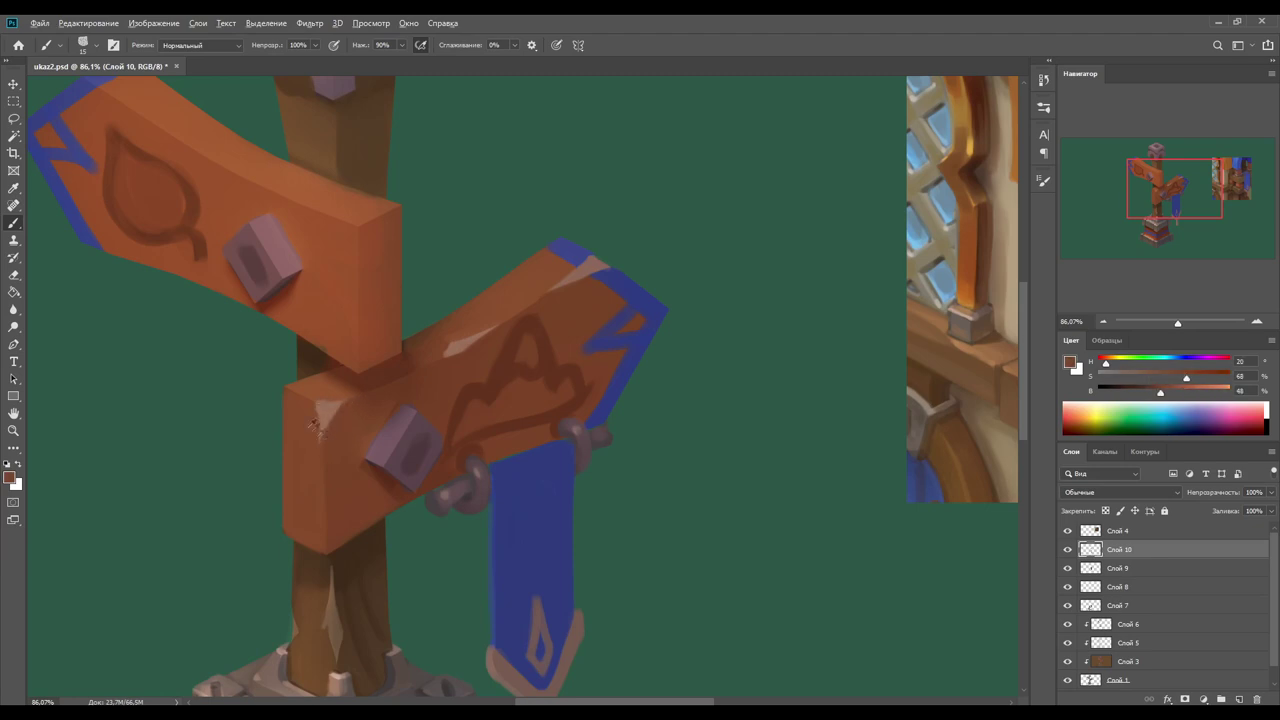
drag(324, 514, 323, 555)
scroll(315, 545, up, 3)
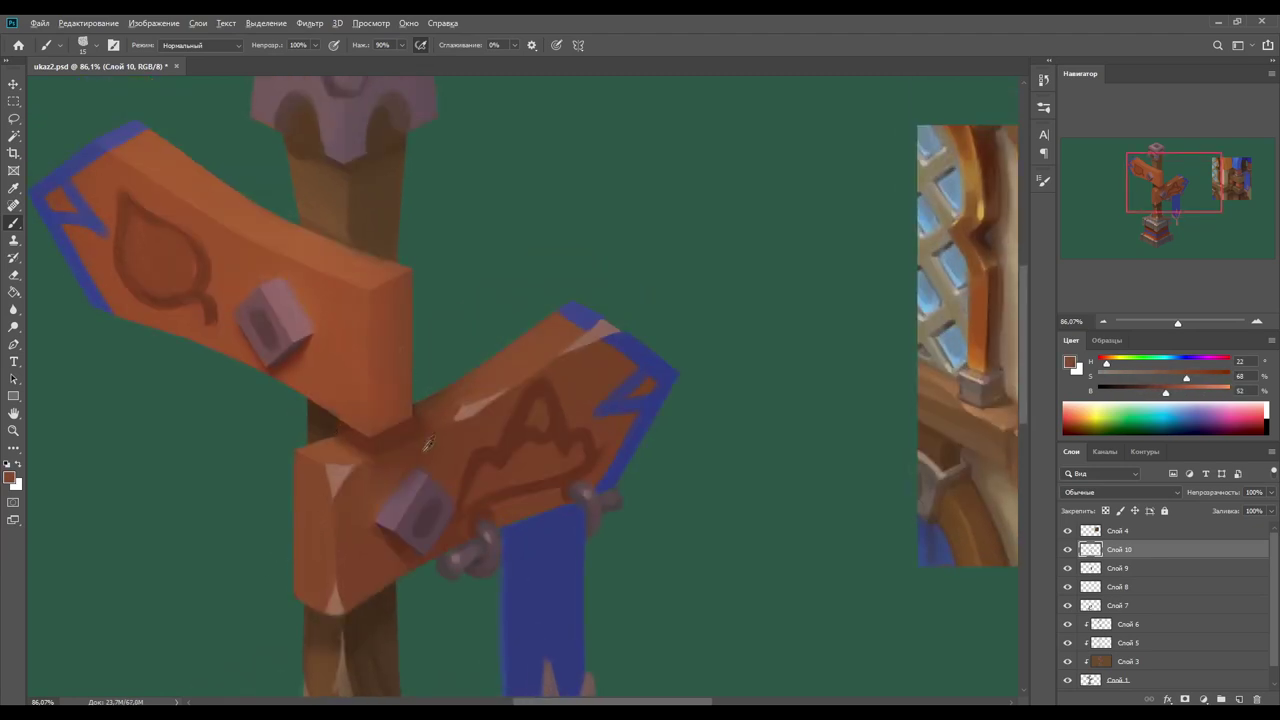
drag(470, 360, 530, 340)
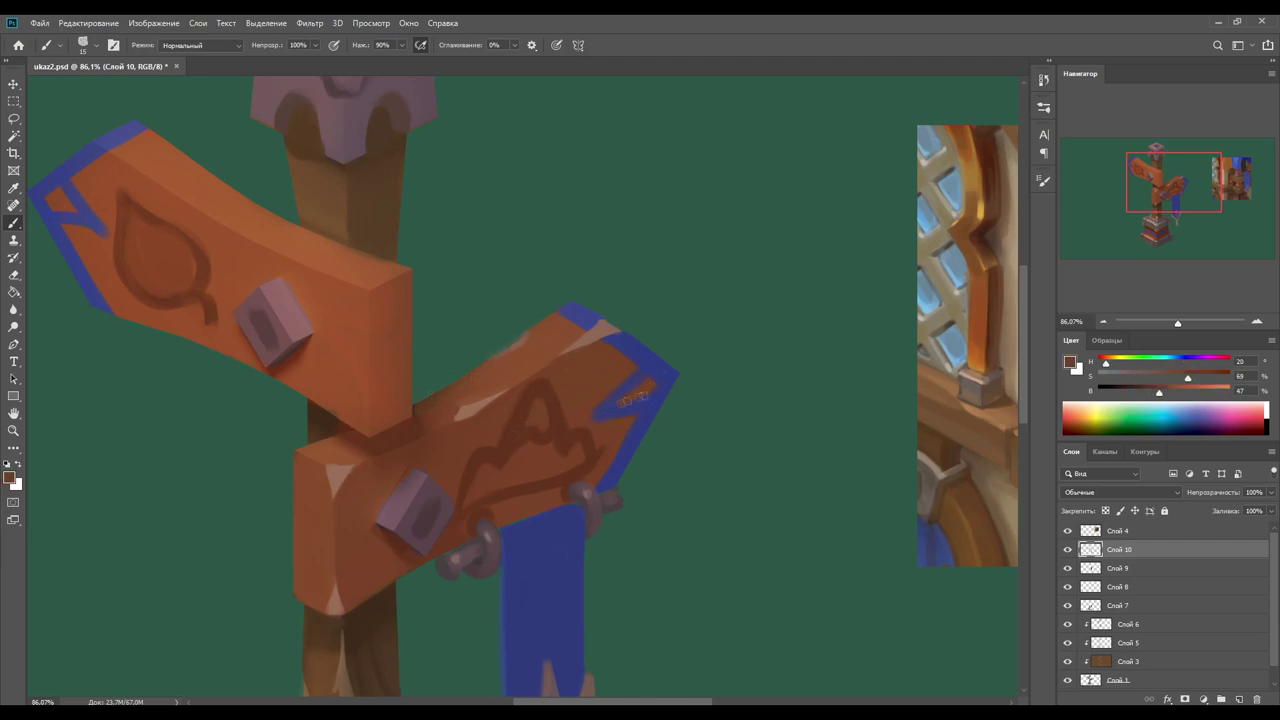
Step: Smooth the grey-purple shading on the bolt block's face
drag(425, 586, 469, 520)
alt+click(473, 453)
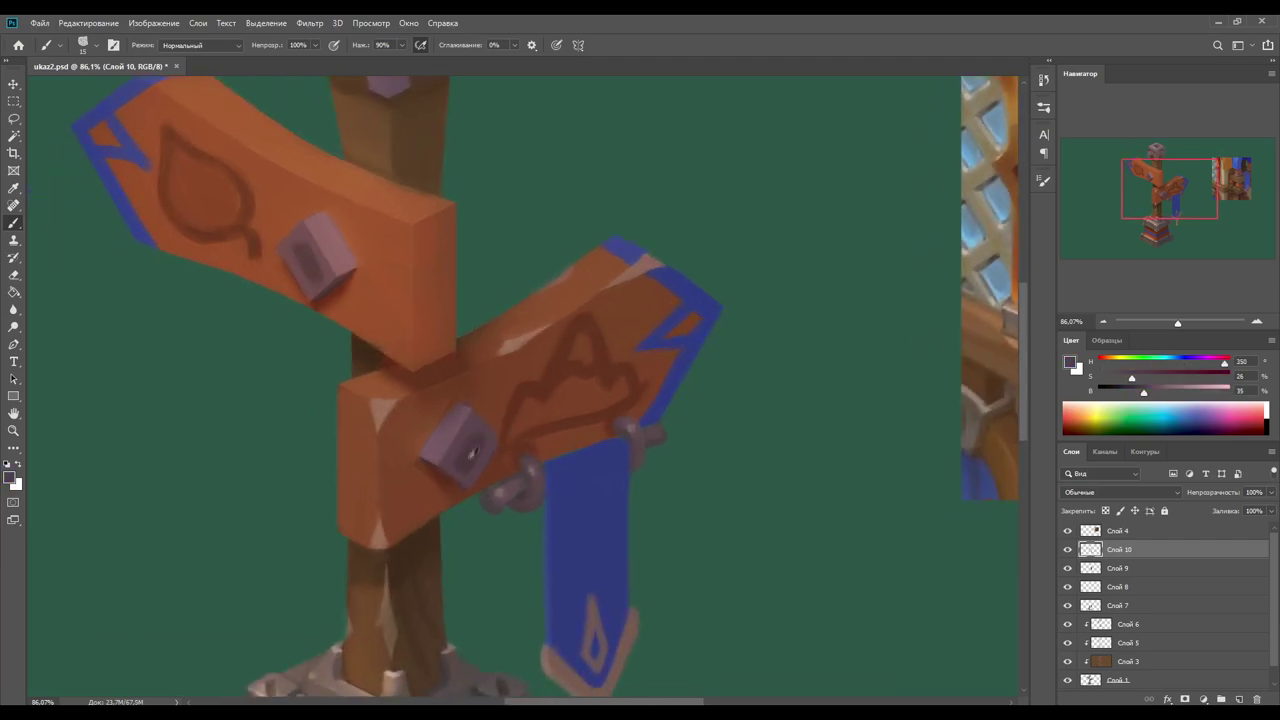
alt+click(432, 454)
drag(460, 460, 480, 445)
alt+click(492, 444)
alt+click(466, 437)
alt+click(458, 424)
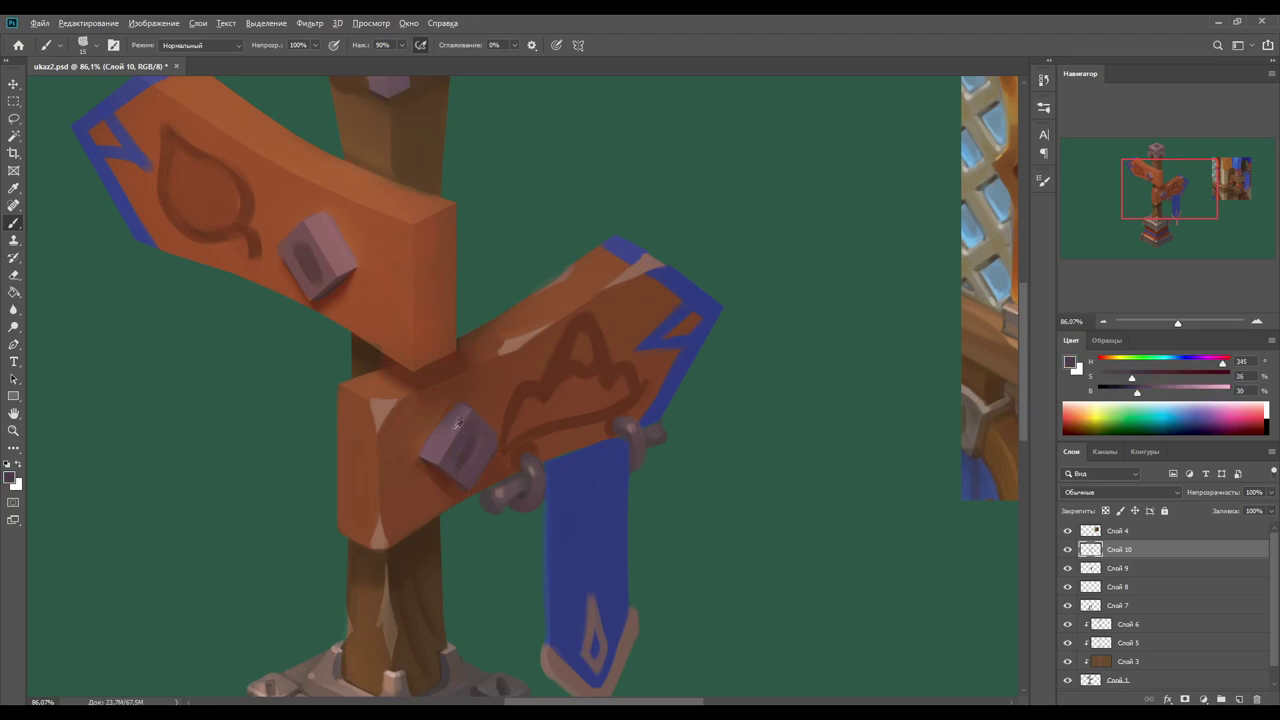
alt+click(340, 645)
drag(428, 456, 445, 440)
alt+click(485, 440)
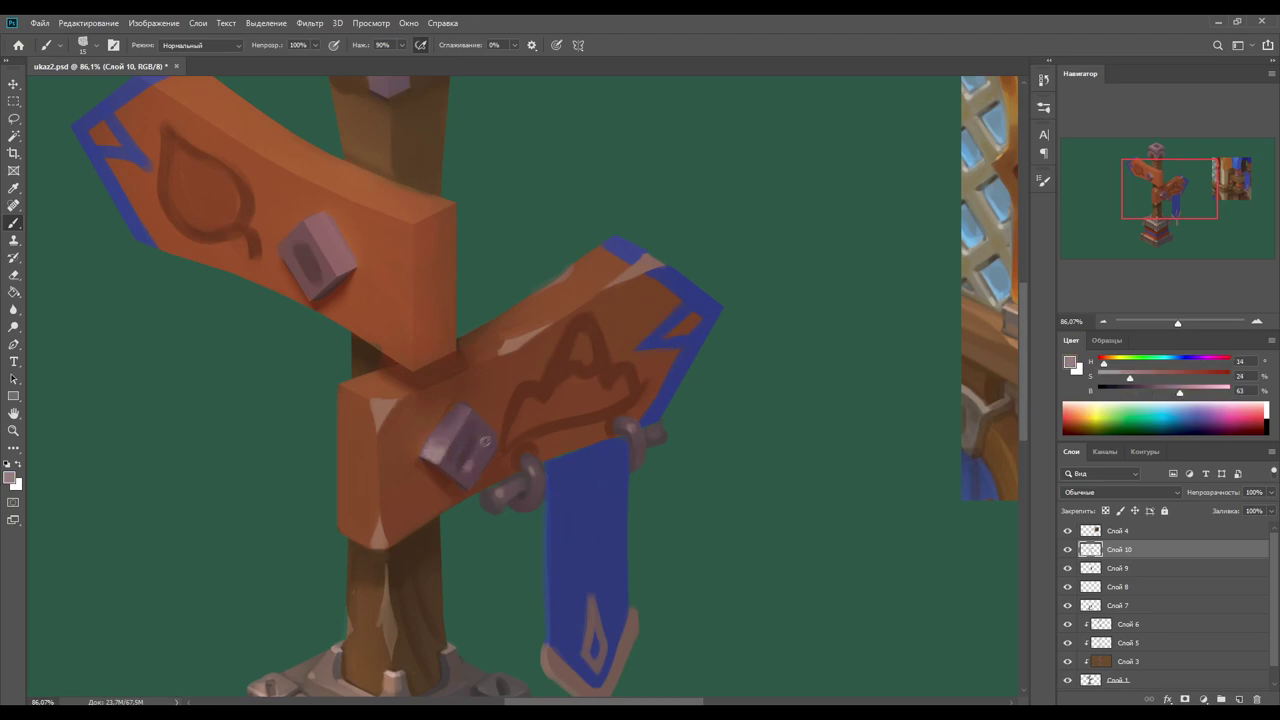
Step: Switch to a 12 px brush and sample the board's dark edge, purple and orange-brown tones
click(95, 45)
double_click(50, 341)
alt+click(461, 486)
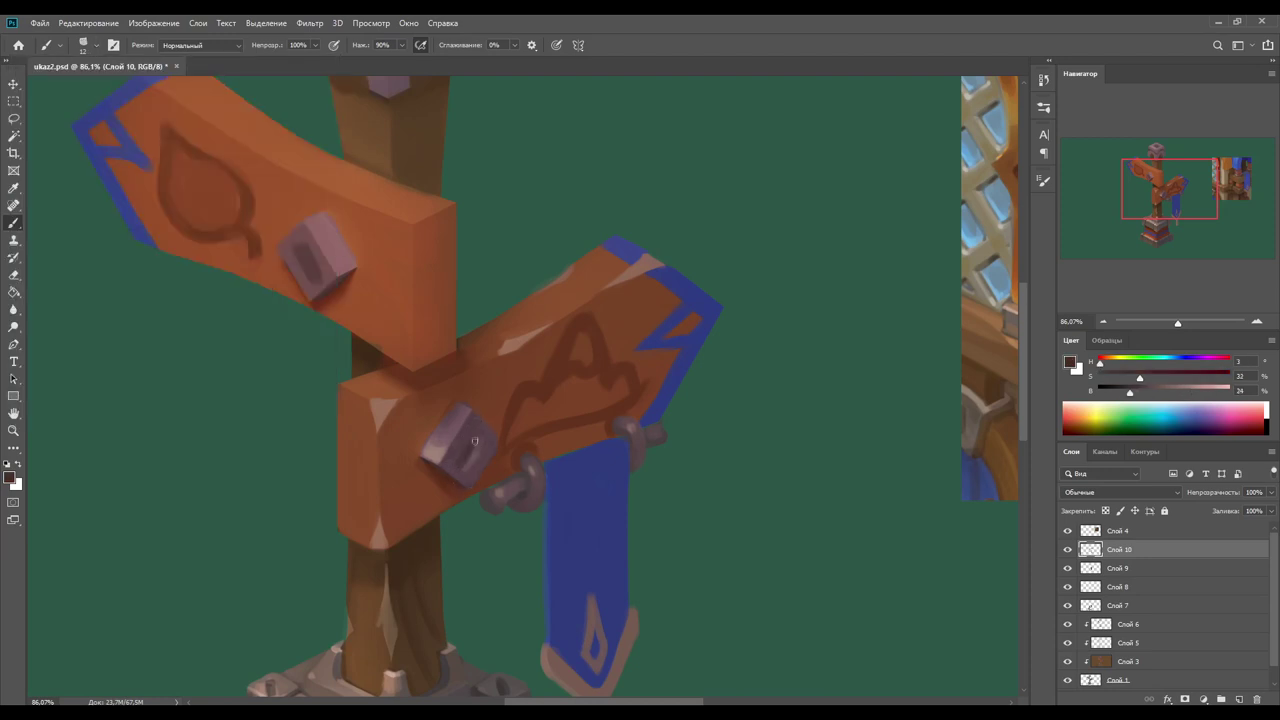
alt+click(475, 441)
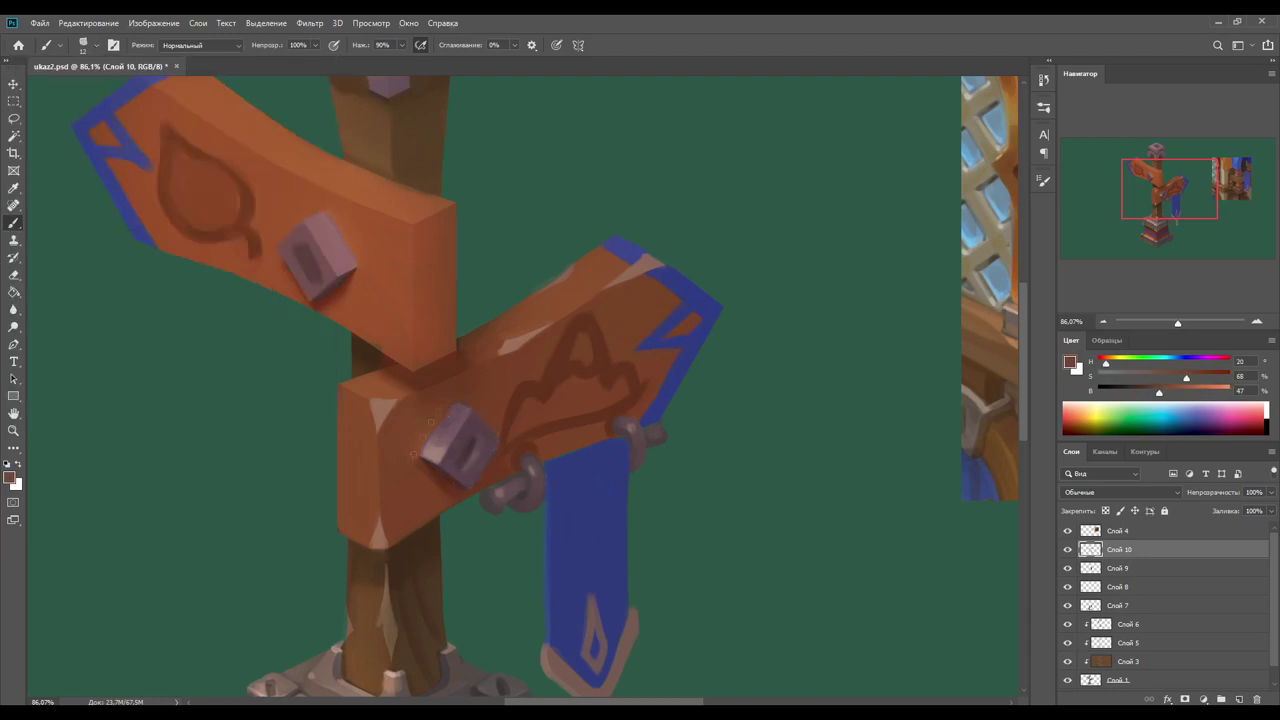
alt+click(454, 401)
alt+click(427, 416)
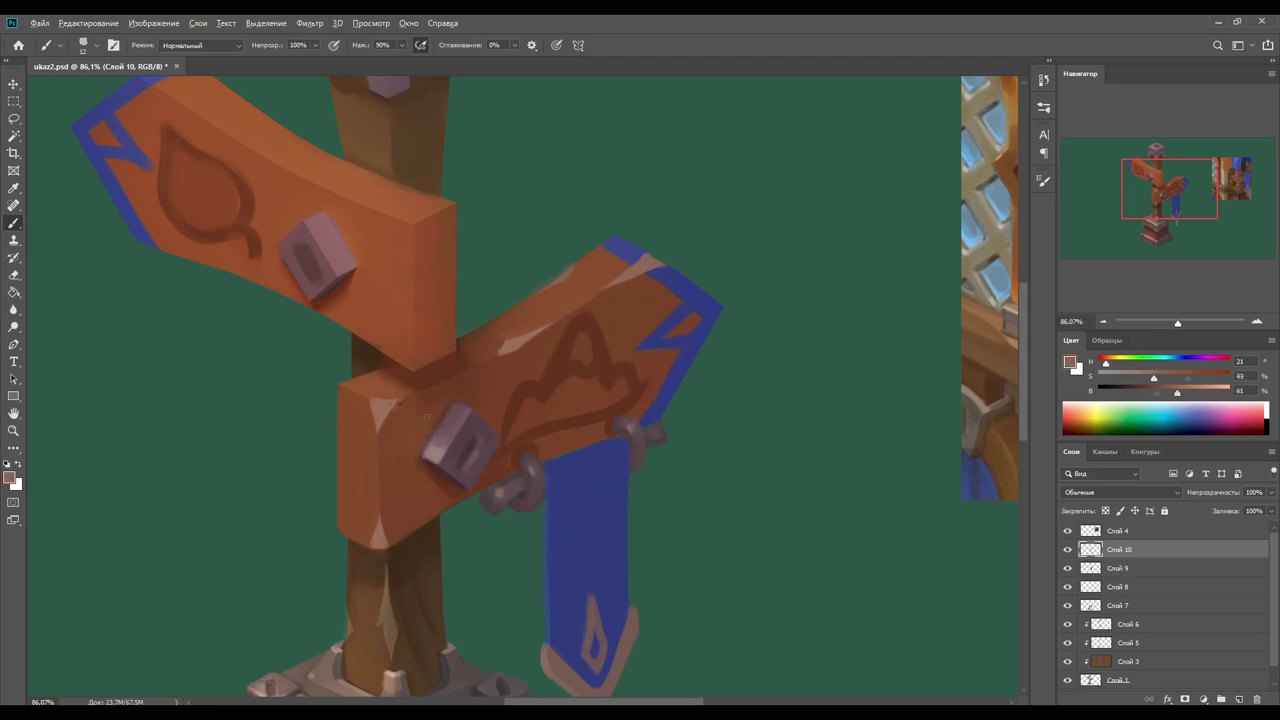
Step: Bring the blue banner into view and mix a more saturated banner blue
drag(413, 530, 538, 505)
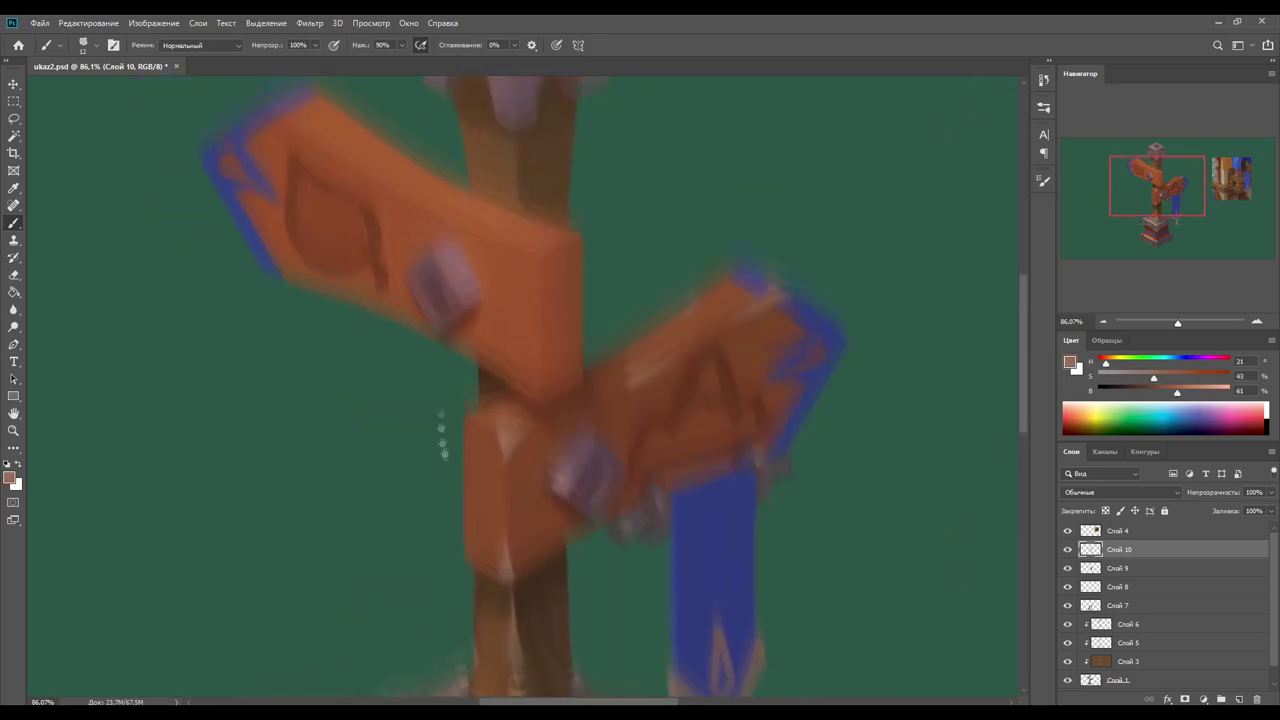
click(1166, 395)
alt+click(736, 411)
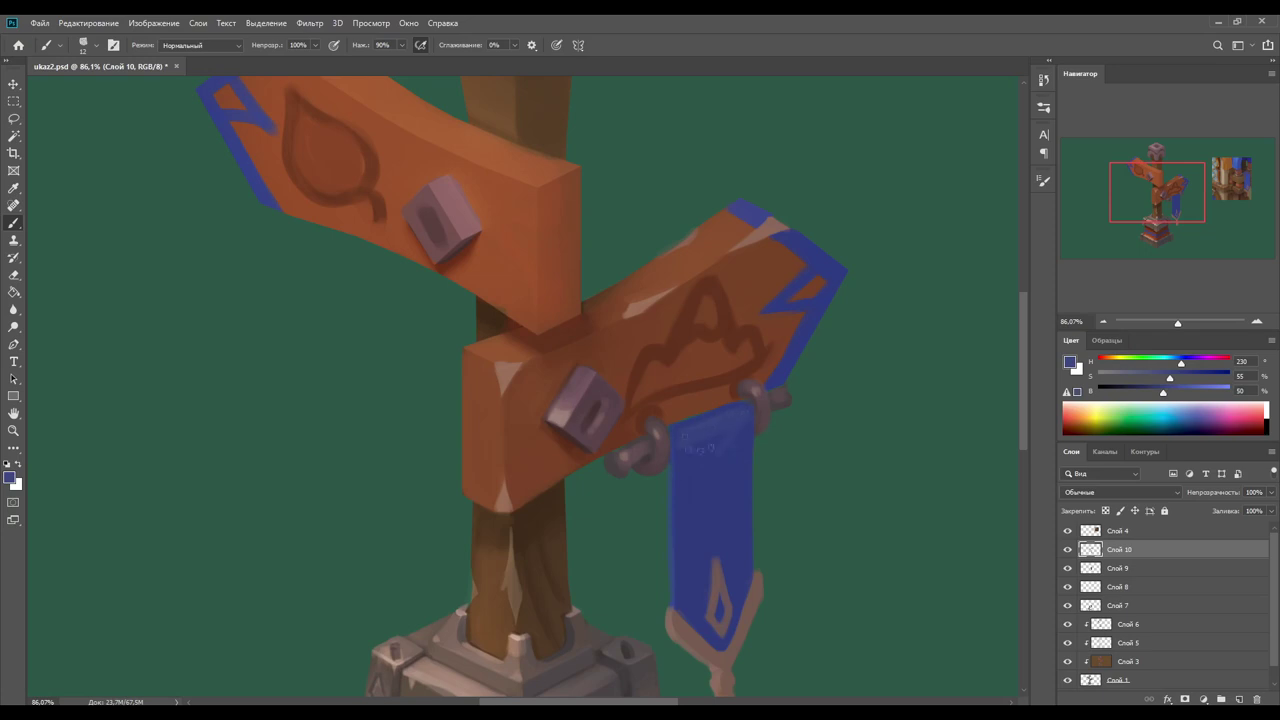
alt+click(718, 430)
alt+click(707, 459)
alt+click(664, 428)
scroll(530, 495, up, 2)
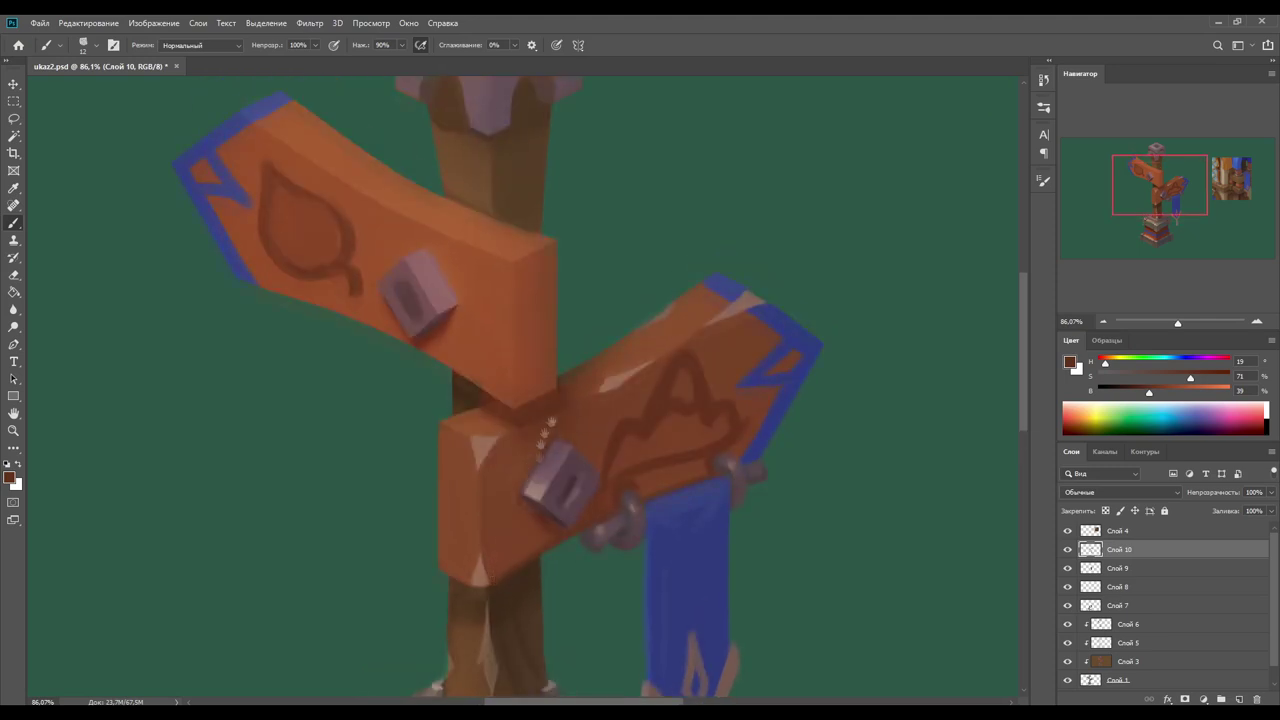
scroll(530, 490, up, 5)
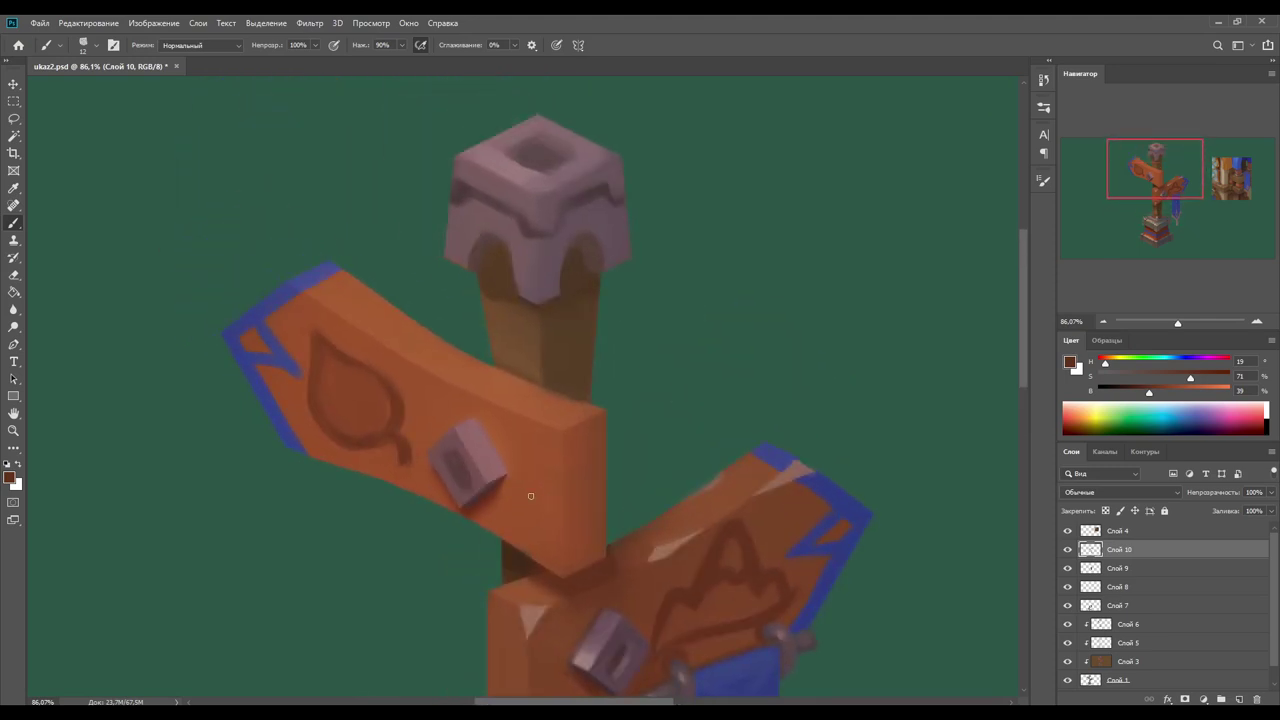
Step: Sample board browns and paint dark strokes along the upper signboard's right edge
drag(478, 502, 530, 402)
alt+click(583, 461)
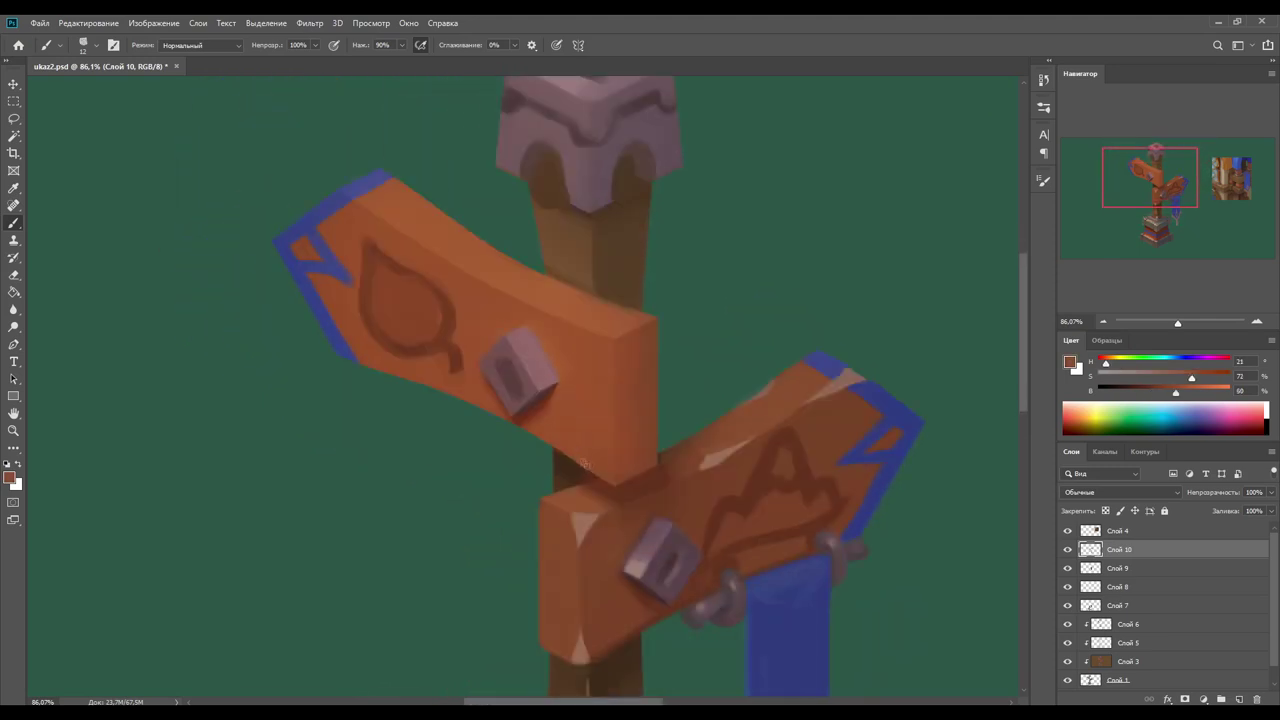
alt+click(688, 499)
click(88, 45)
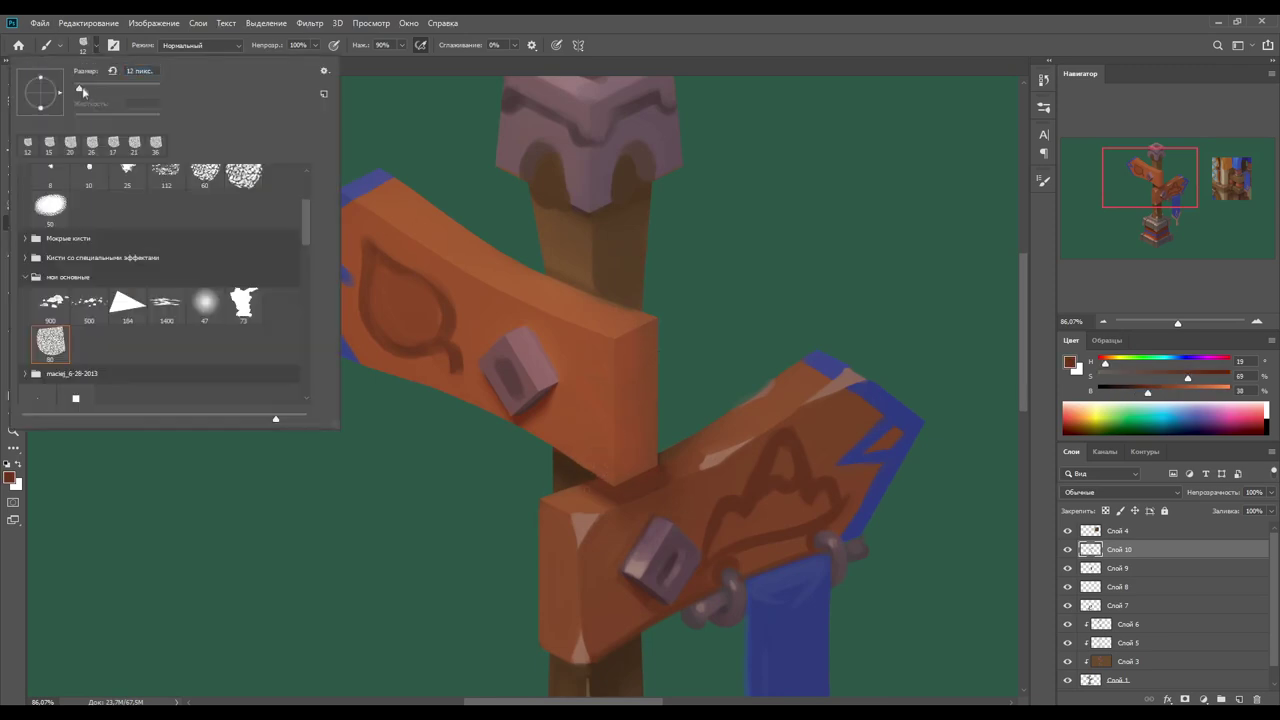
click(632, 422)
drag(618, 414, 620, 442)
drag(630, 380, 638, 460)
drag(630, 345, 623, 385)
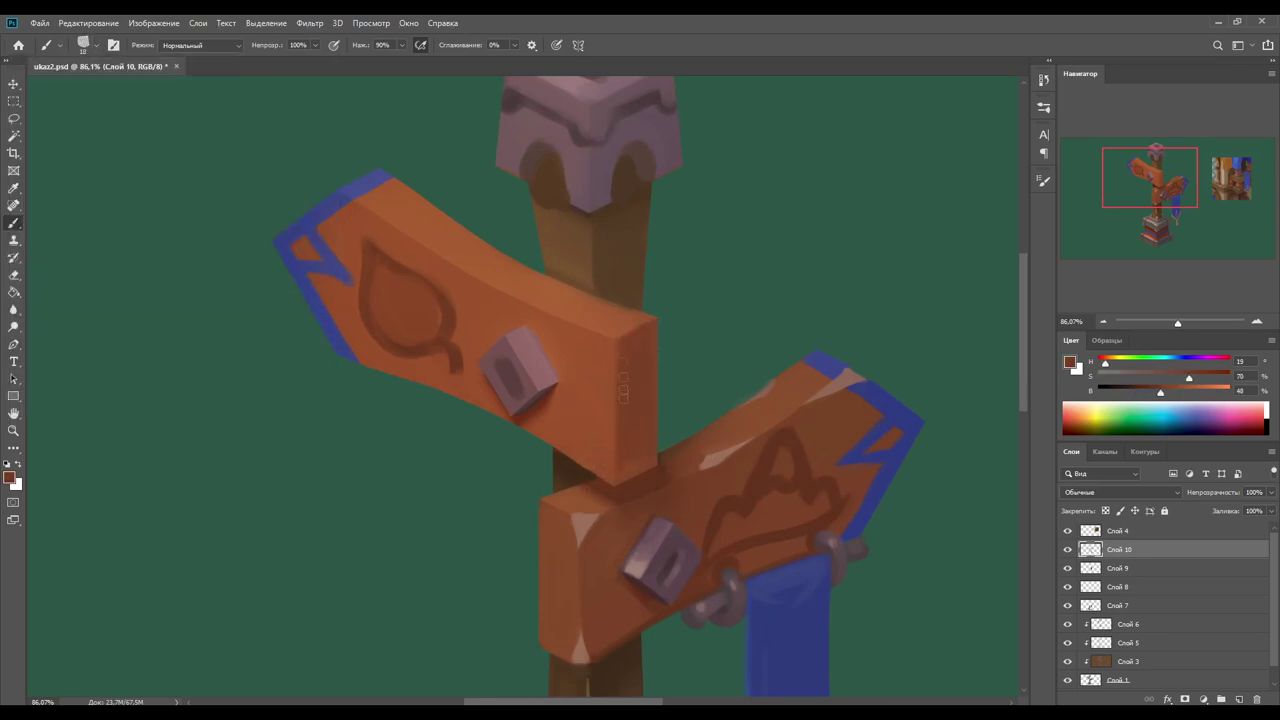
Step: Paint dark wood grain on the pole just below the stone cap
drag(646, 440, 596, 570)
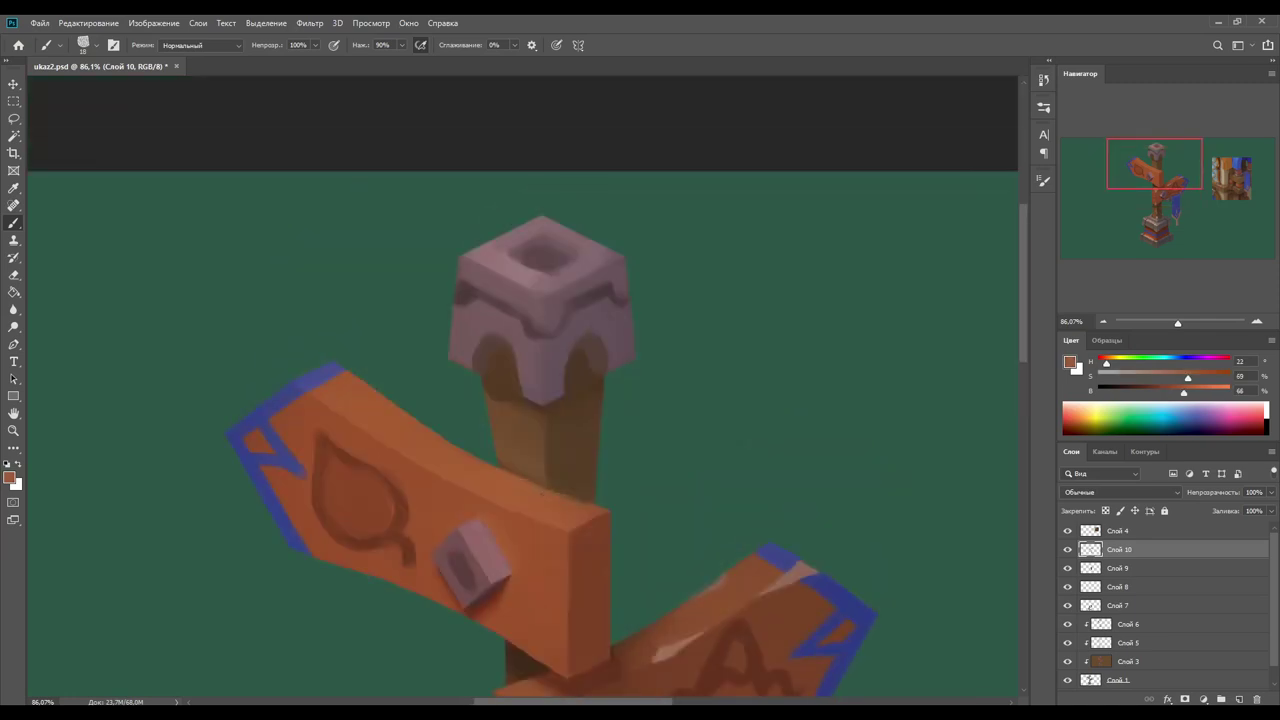
alt+click(515, 465)
alt+click(522, 400)
mouse_move(510, 420)
mouse_down()
mouse_move(540, 476)
mouse_move(554, 458)
mouse_move(562, 468)
mouse_up()
alt+click(556, 456)
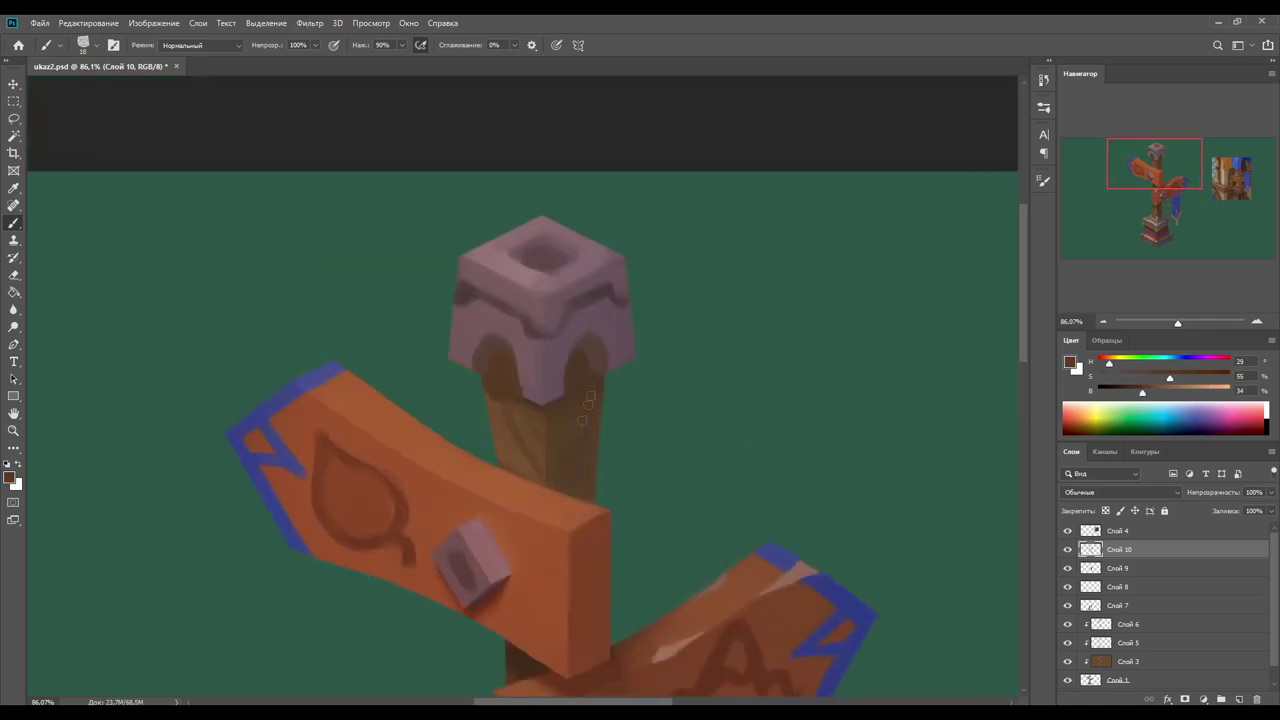
alt+click(577, 452)
alt+click(558, 468)
alt+click(556, 460)
alt+click(504, 395)
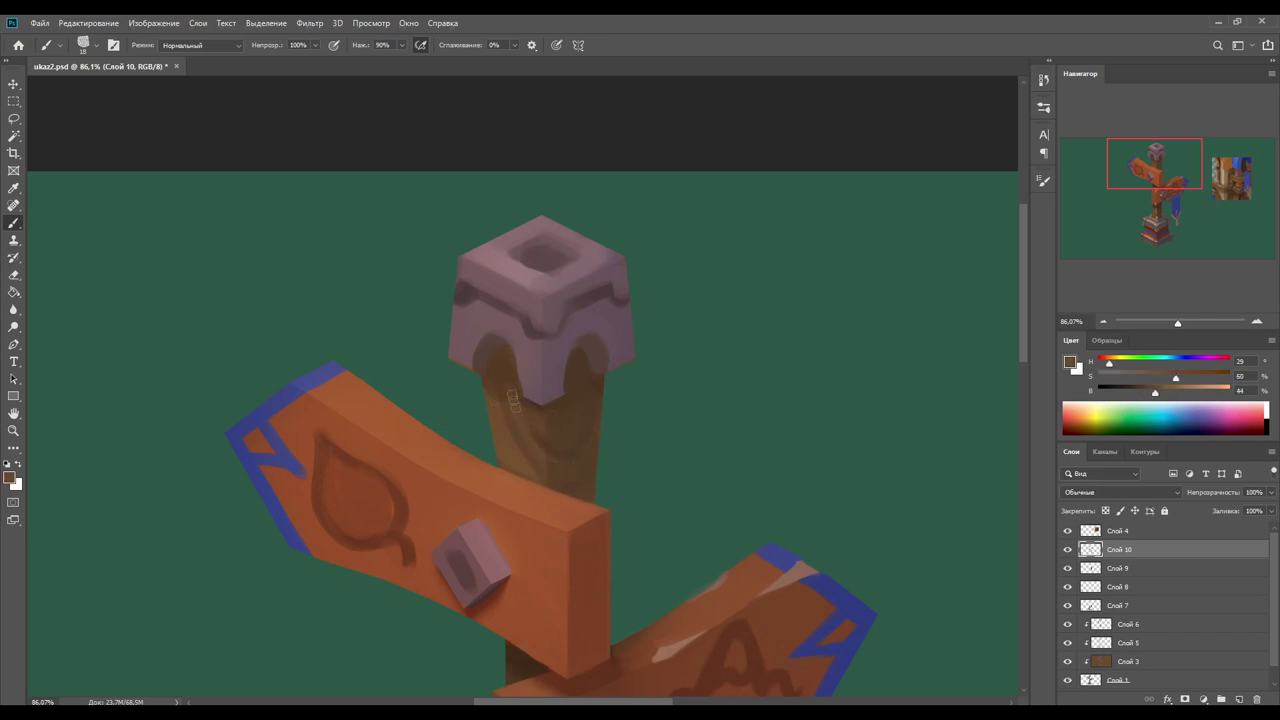
alt+click(560, 470)
Step: Sample the stone cap's dark purple, lit-top and shadow tones
drag(511, 320, 518, 375)
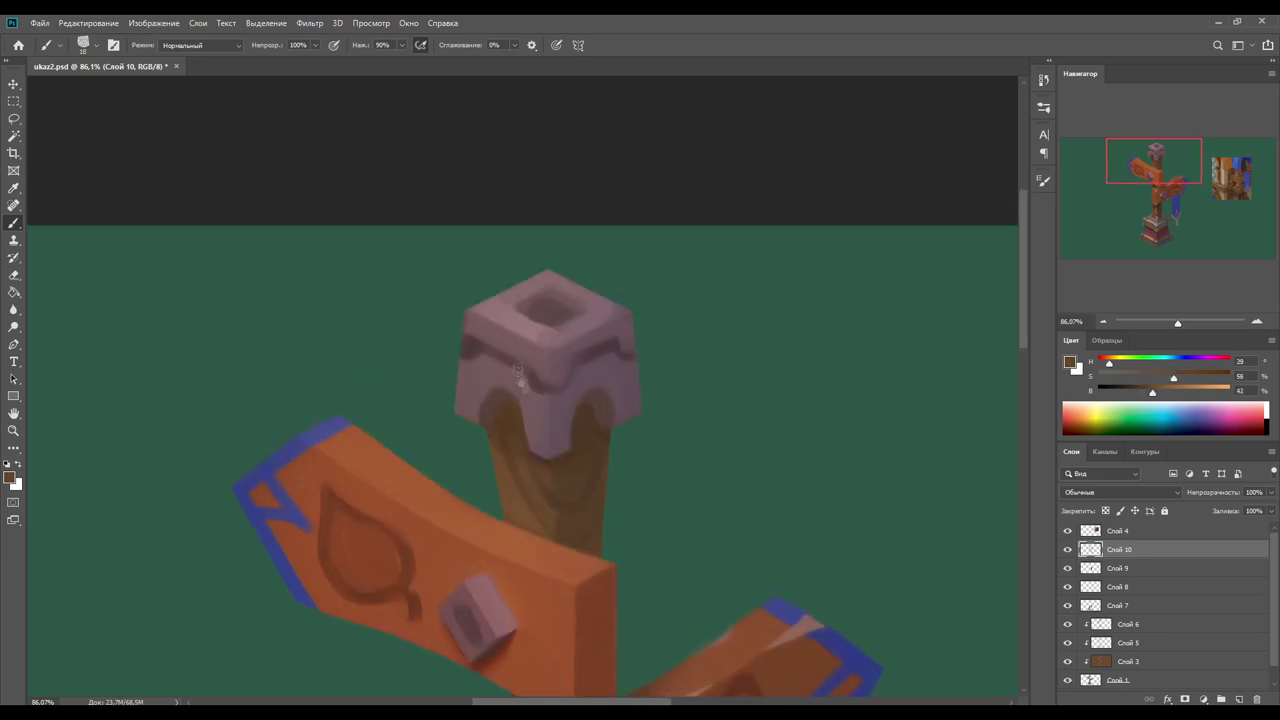
alt+click(493, 369)
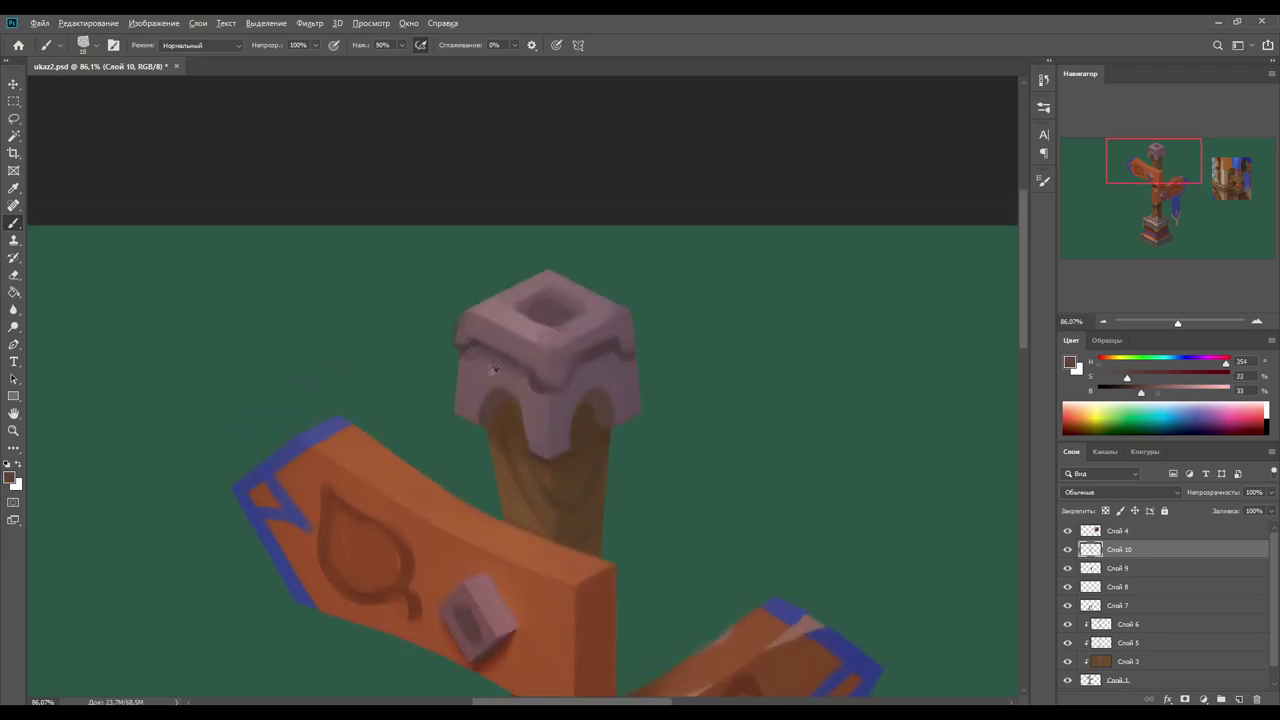
alt+click(555, 363)
alt+click(615, 348)
alt+click(575, 371)
alt+click(529, 402)
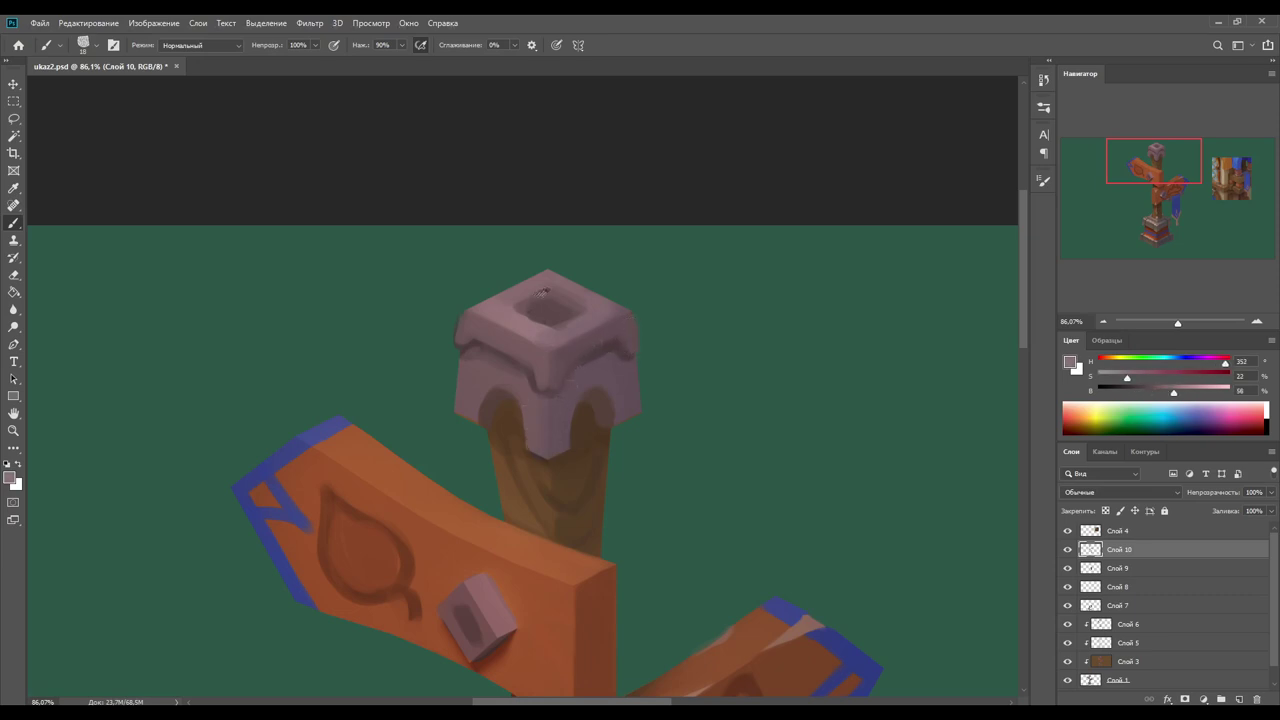
alt+click(525, 309)
alt+click(590, 316)
alt+click(508, 298)
alt+click(500, 382)
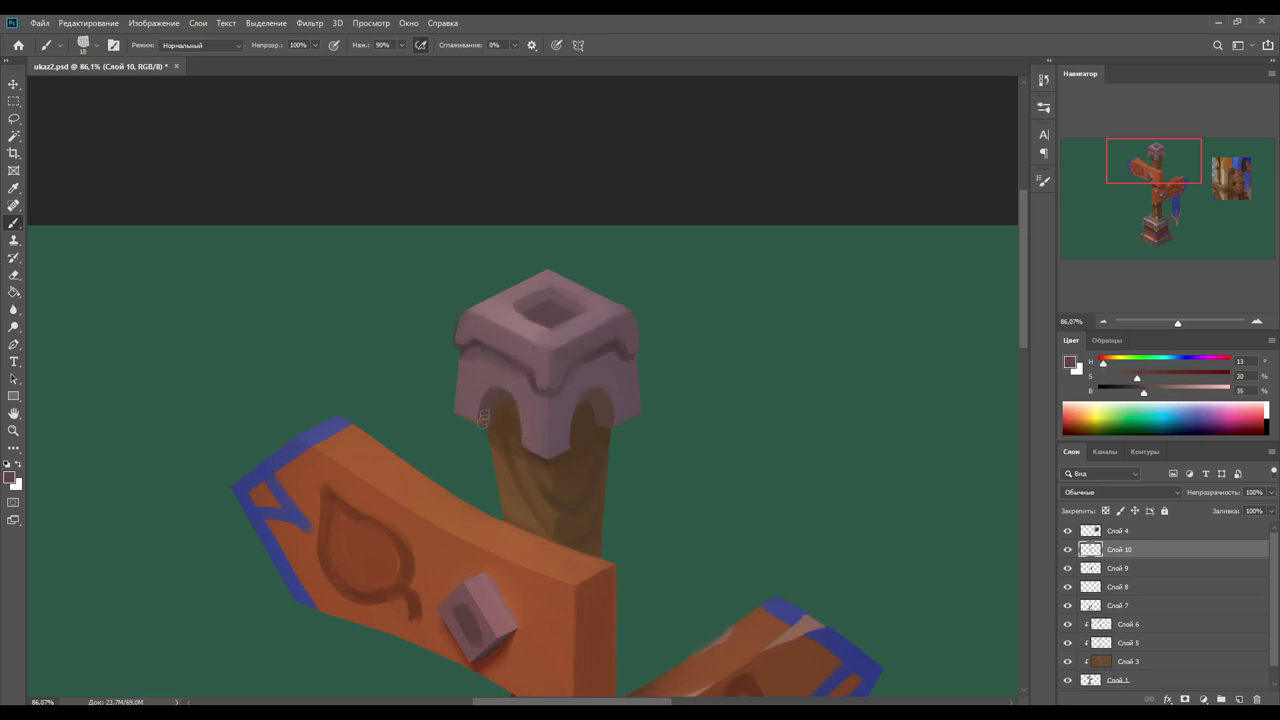
alt+click(499, 398)
Step: Sample purple, mid and pale highlight tones from the upper part of the cap
drag(534, 507, 574, 374)
alt+click(532, 238)
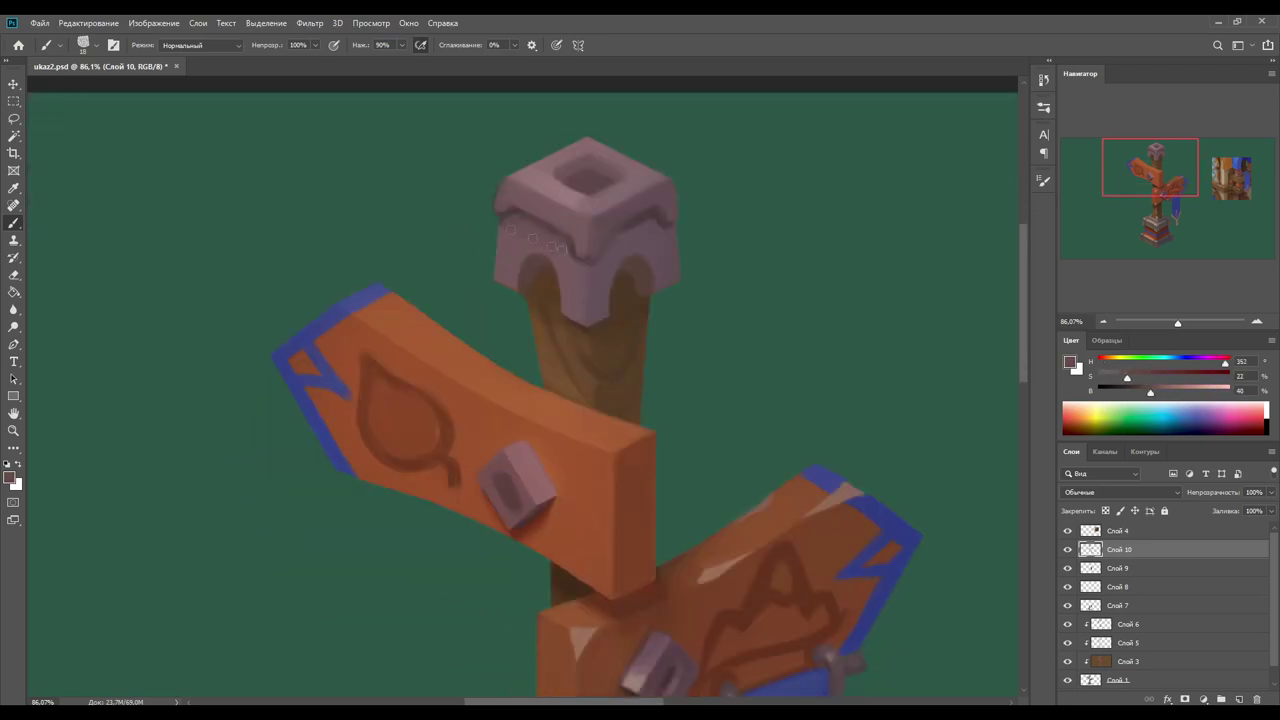
alt+click(629, 229)
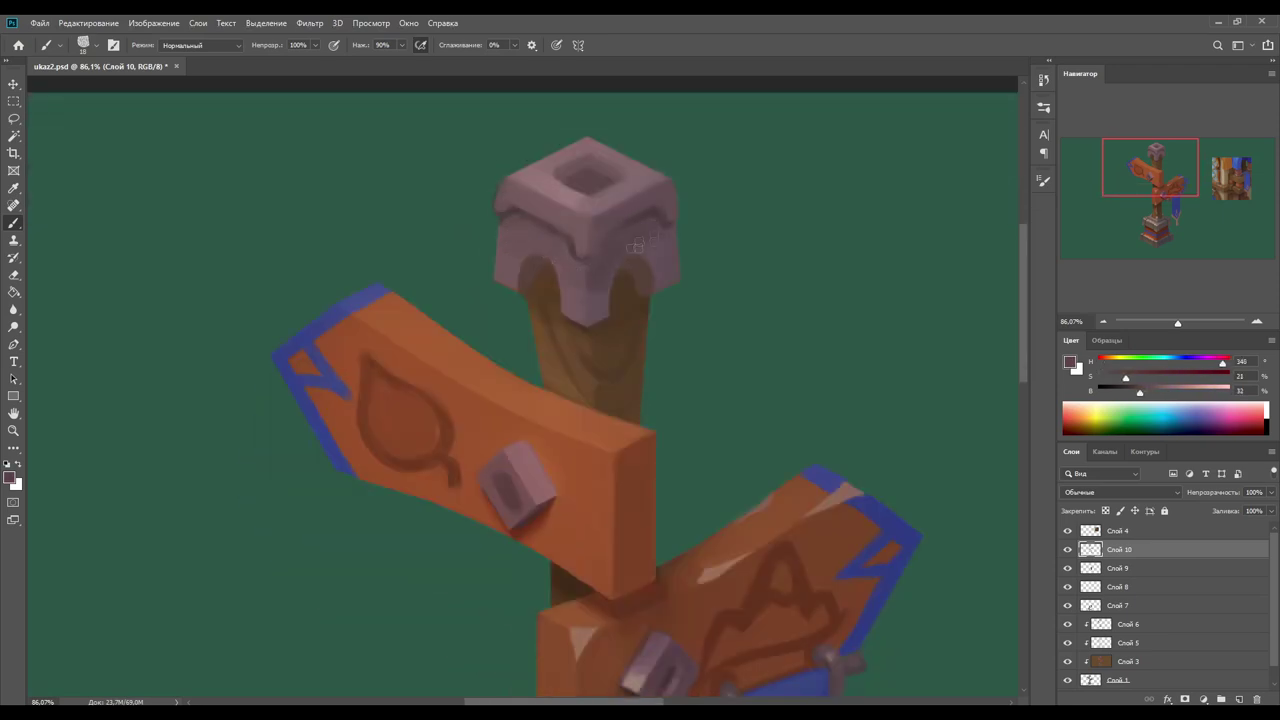
alt+click(654, 260)
alt+click(593, 297)
alt+click(590, 238)
alt+click(597, 248)
alt+click(582, 240)
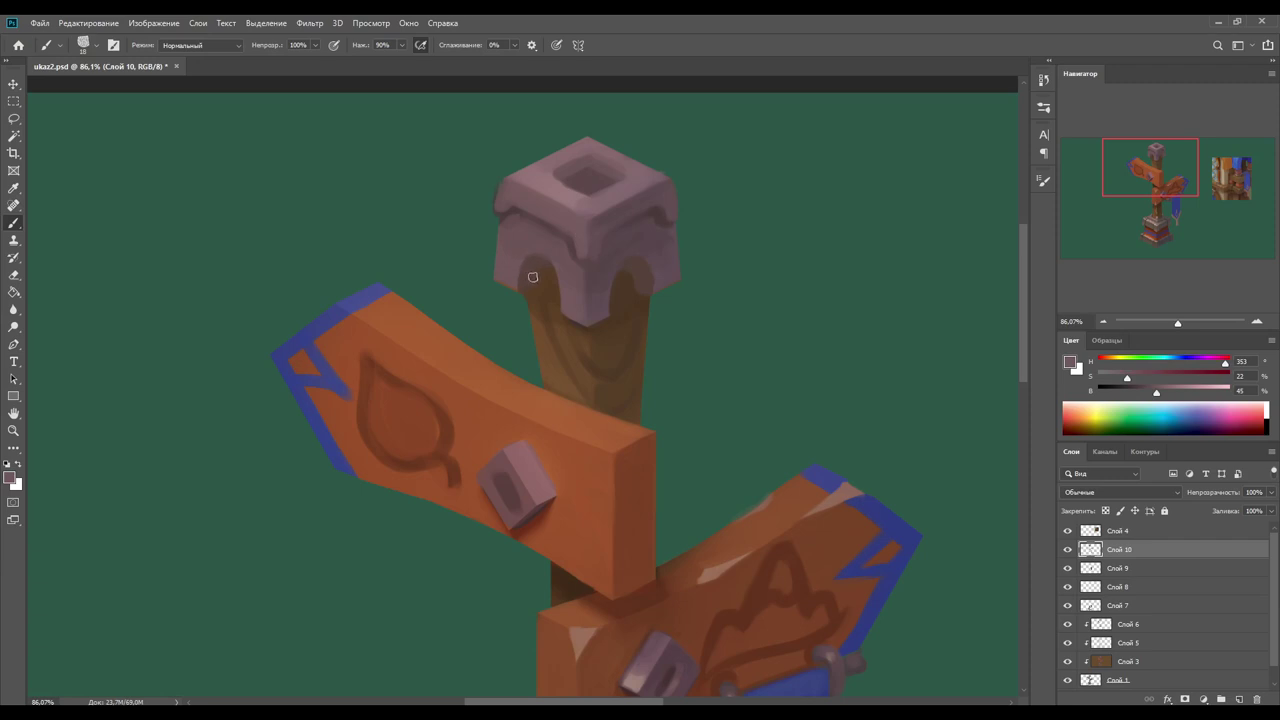
alt+click(598, 230)
alt+click(663, 207)
scroll(595, 378, down, 2)
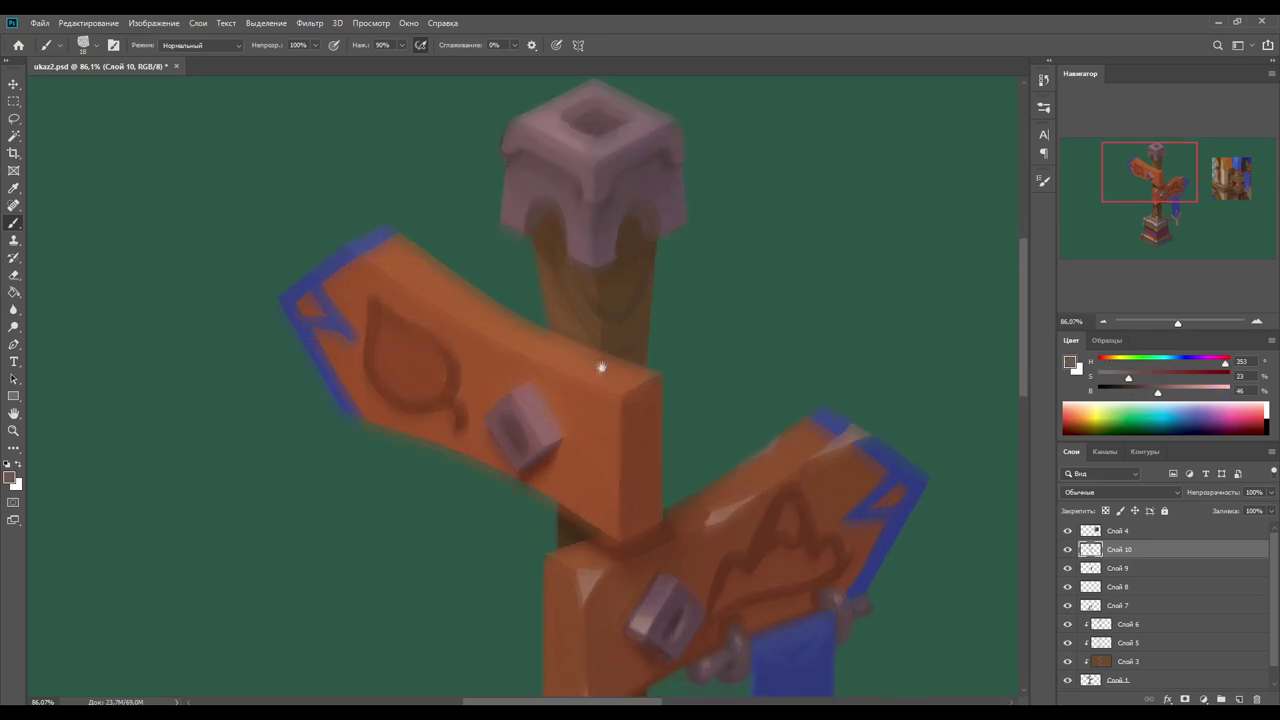
Step: Adjust the brush preset and brush dynamics settings
click(83, 45)
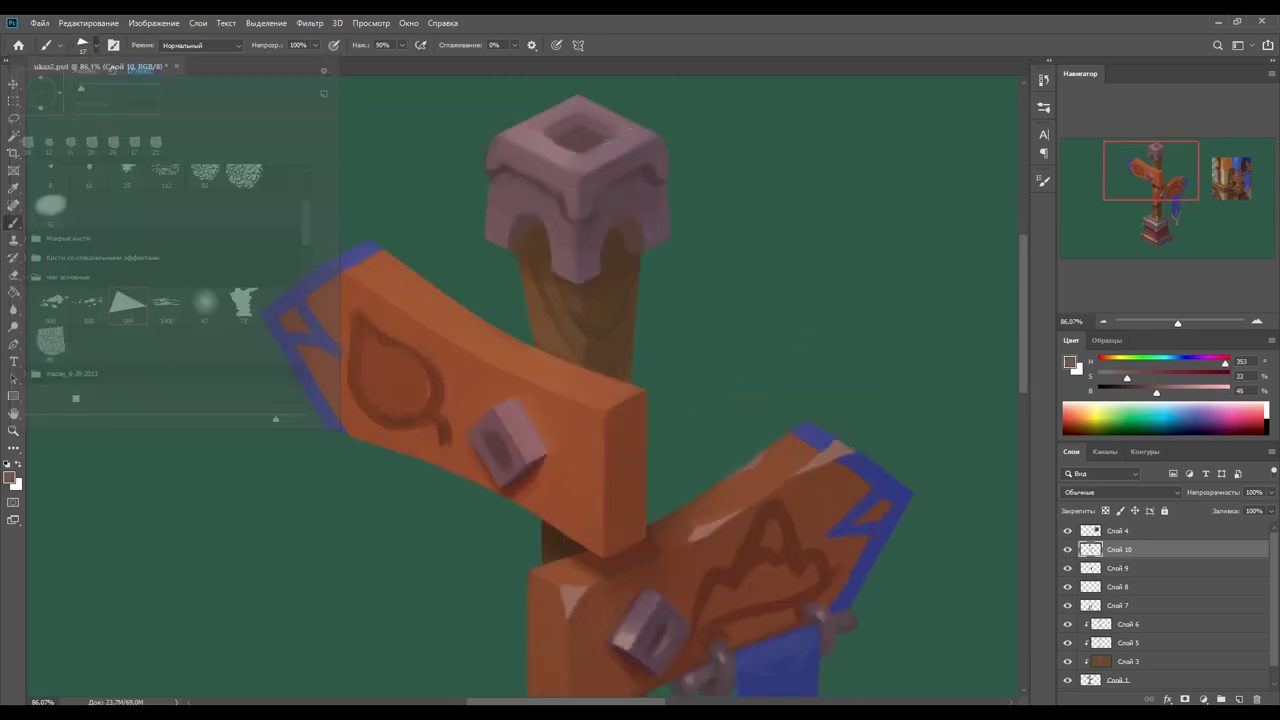
click(113, 45)
click(900, 226)
click(905, 245)
key(F5)
Step: Sample dark shades and stone pinks from the cap's top face
alt+click(493, 175)
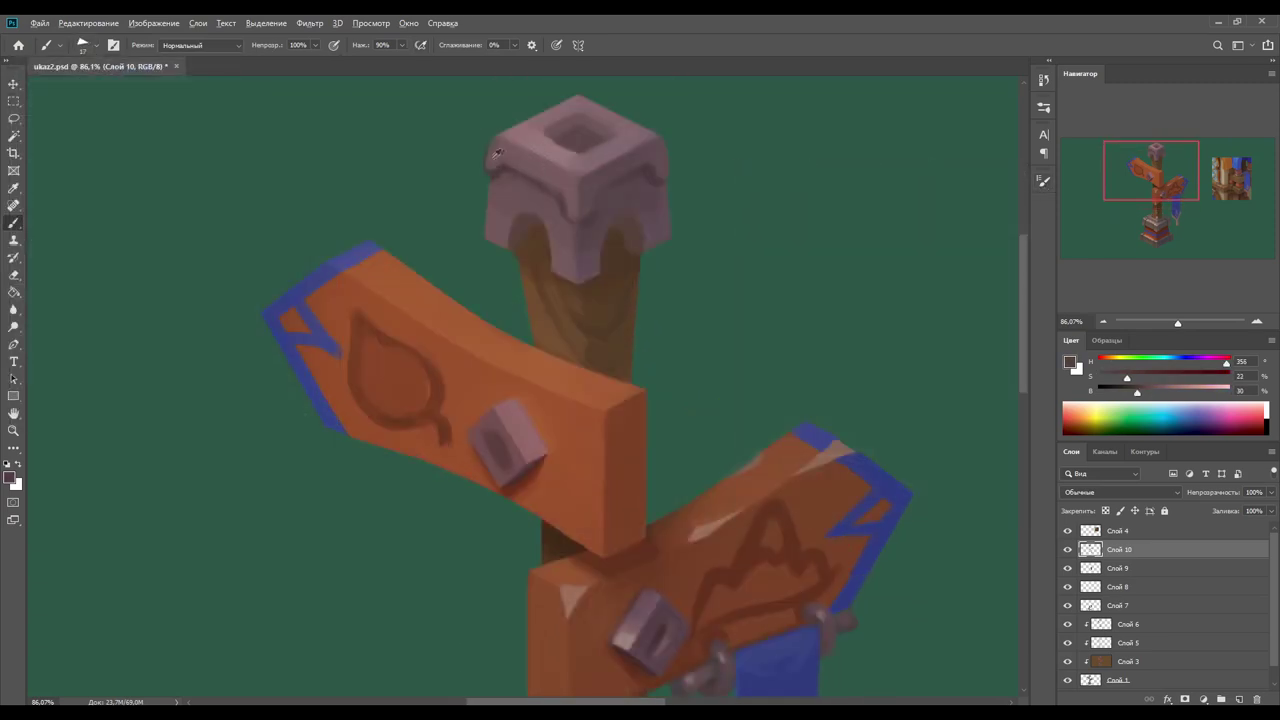
alt+click(491, 146)
mouse_move(491, 146)
mouse_down()
mouse_move(439, 246)
mouse_move(520, 270)
mouse_up()
alt+click(447, 244)
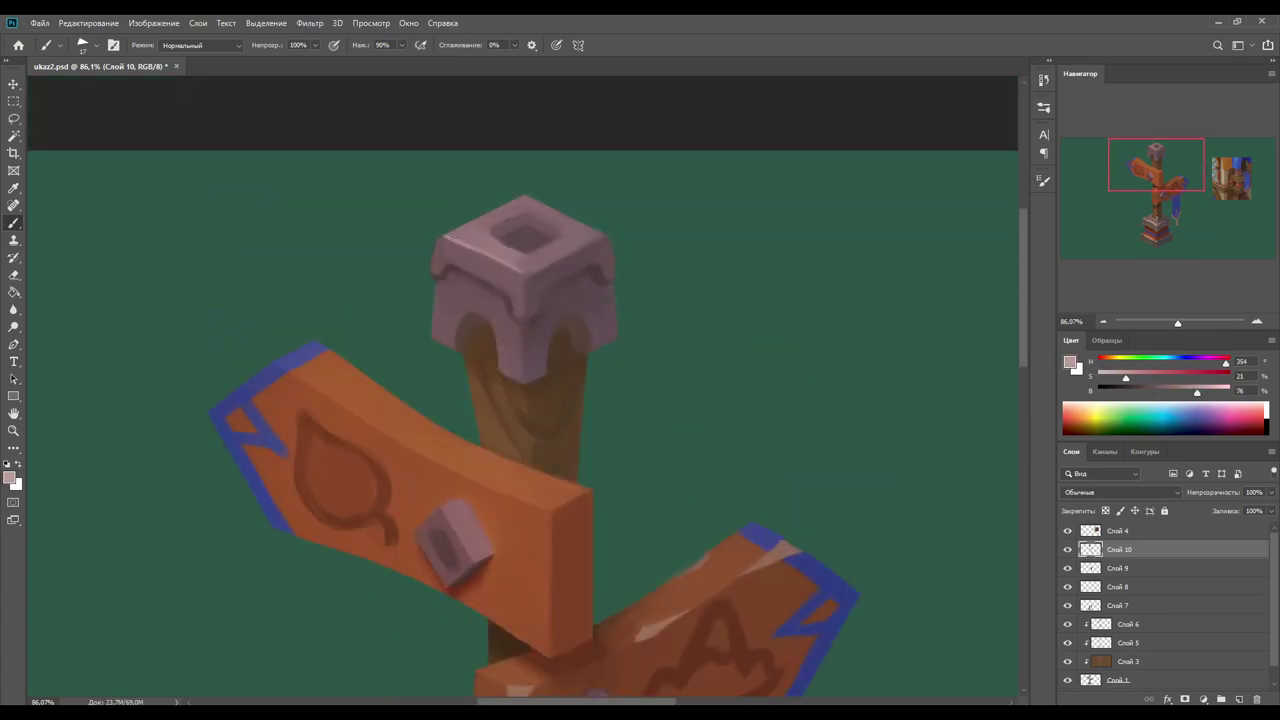
alt+click(527, 226)
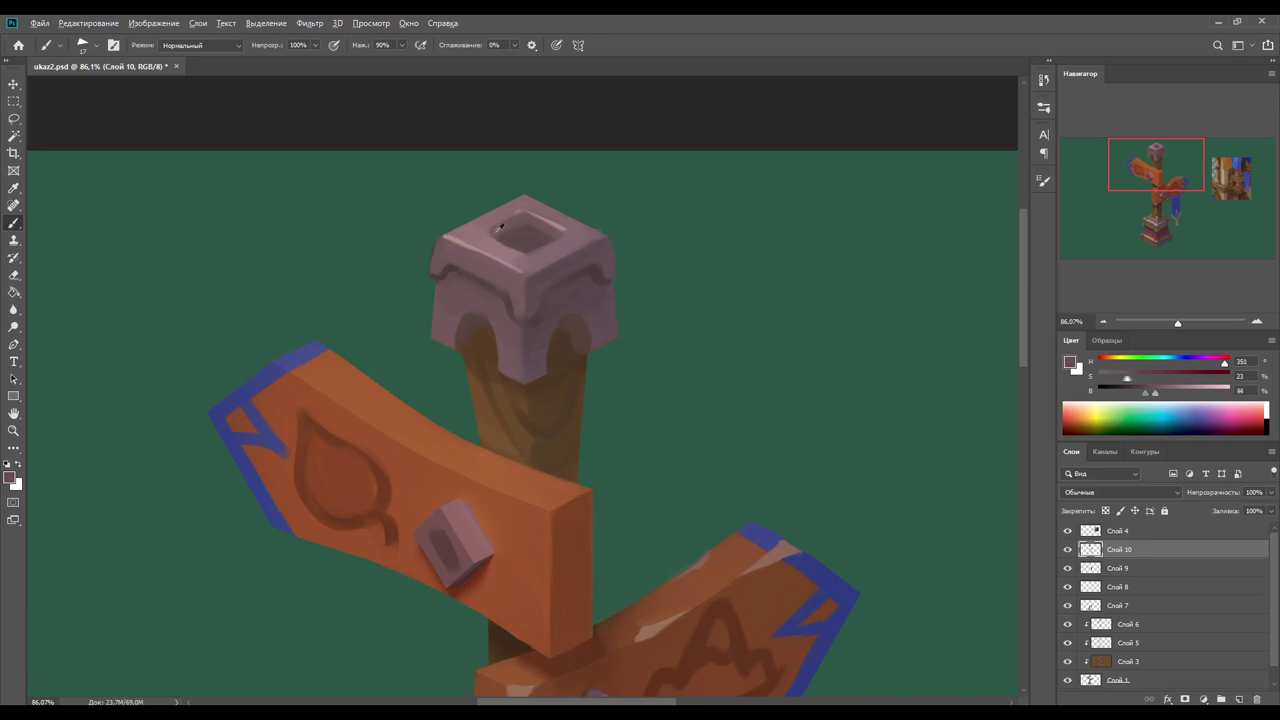
Step: Paint darker shading and blended tones across the cap's top face and rim
alt+click(533, 228)
alt+click(495, 230)
alt+click(480, 240)
alt+click(492, 251)
alt+click(508, 260)
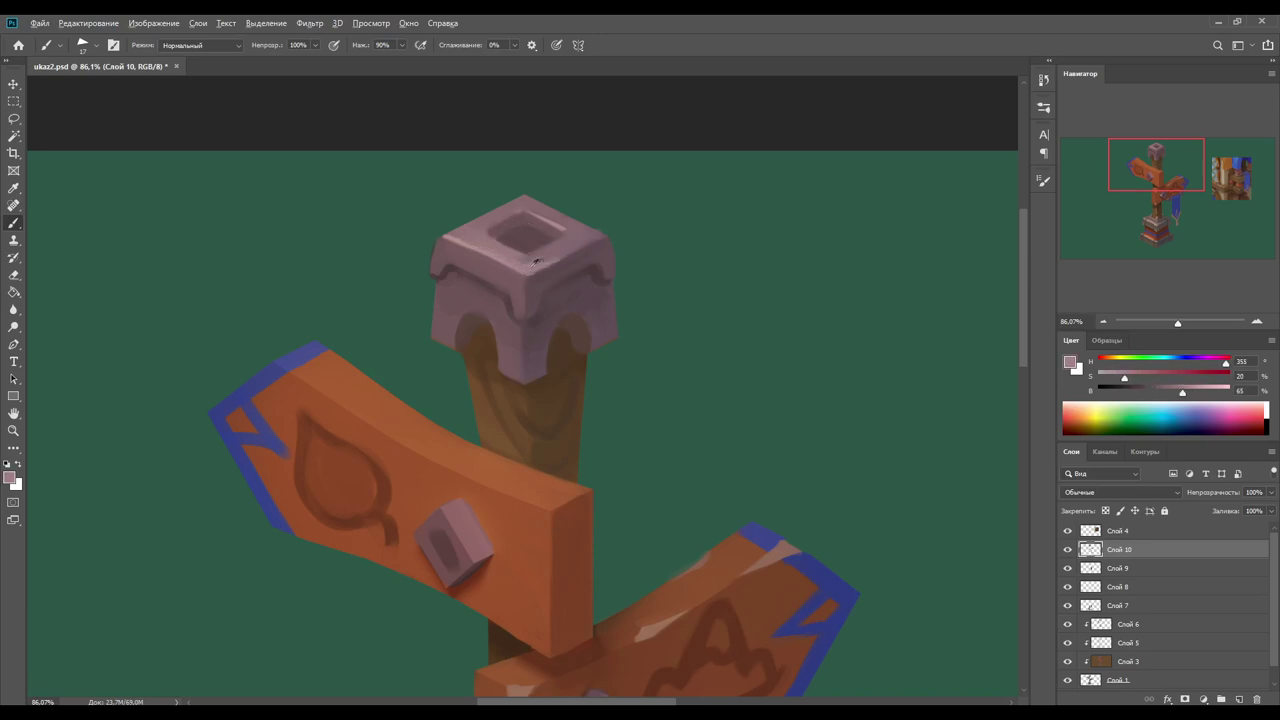
alt+click(513, 247)
alt+click(510, 216)
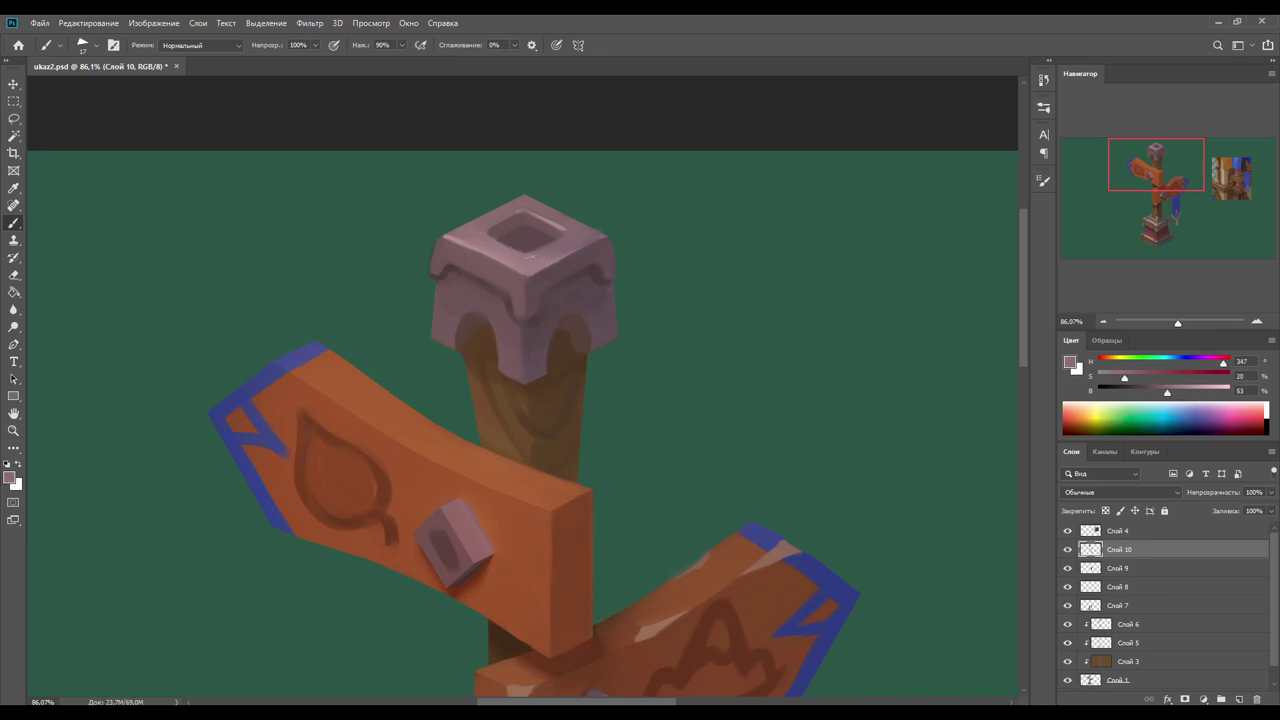
alt+click(487, 234)
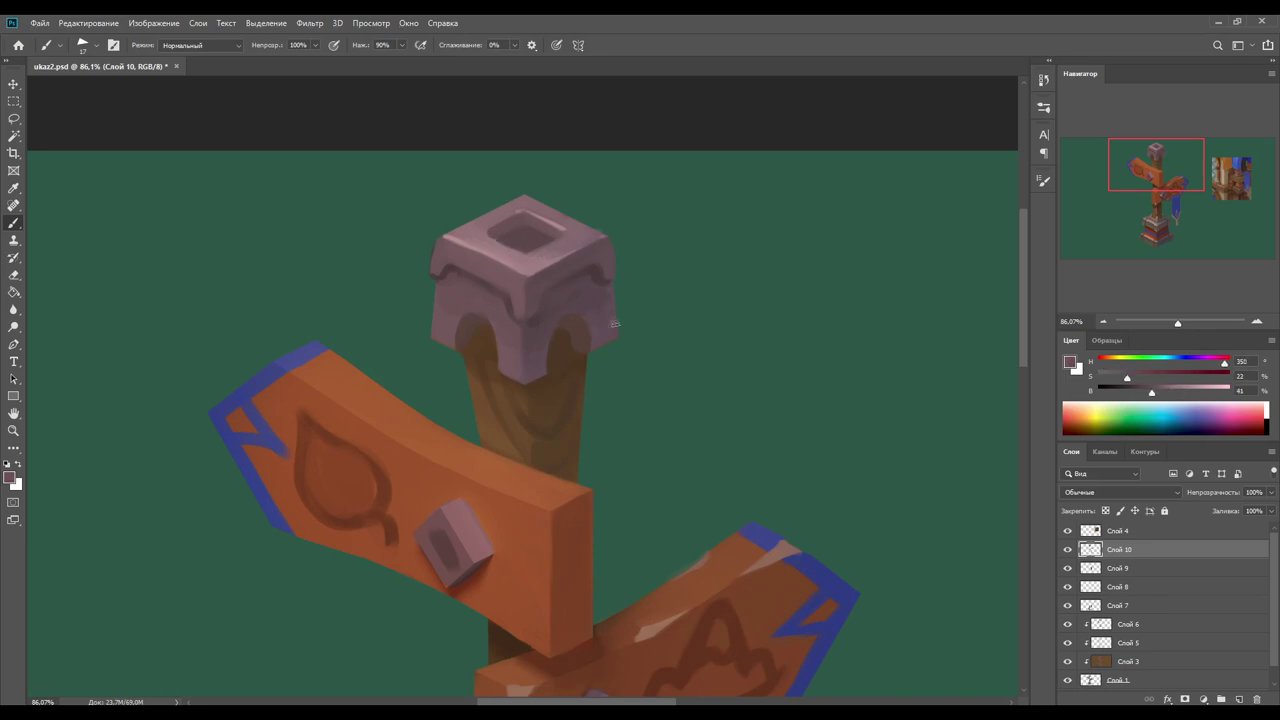
Step: Pick a dark pink for the cap's underside and a lighter pink for highlights
alt+click(488, 334)
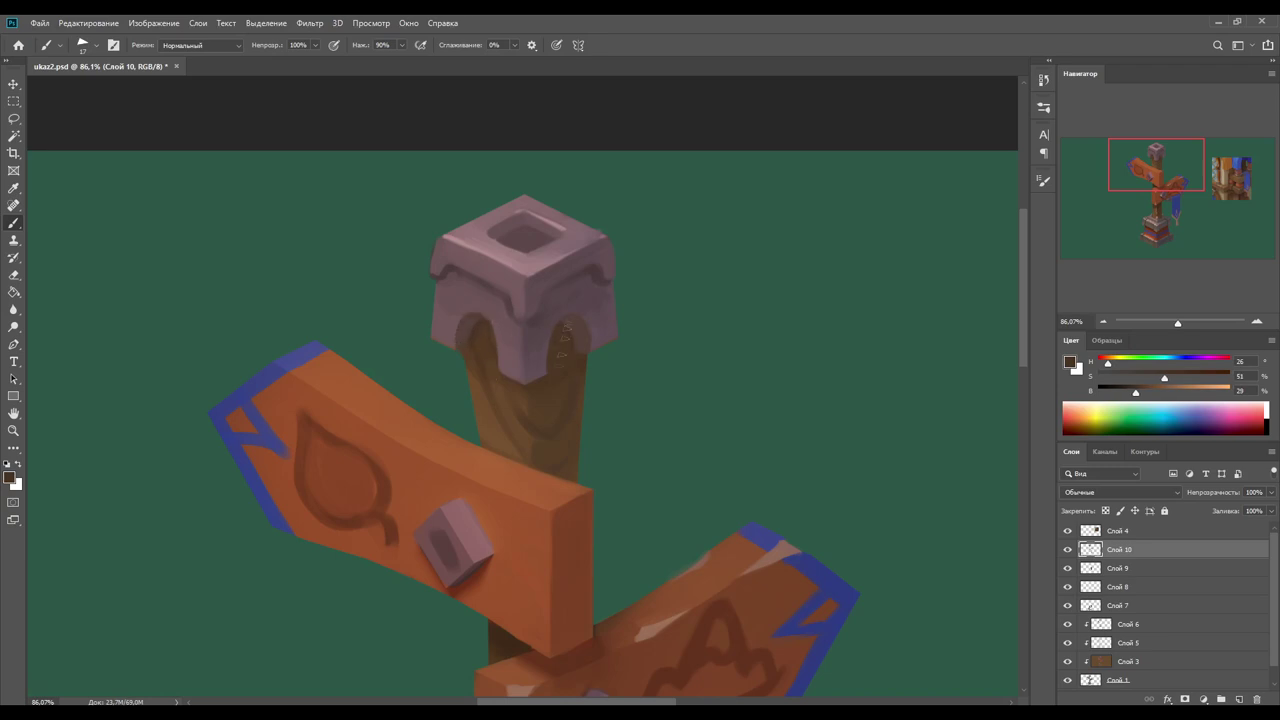
alt+click(539, 307)
alt+click(563, 286)
alt+click(527, 325)
alt+click(519, 319)
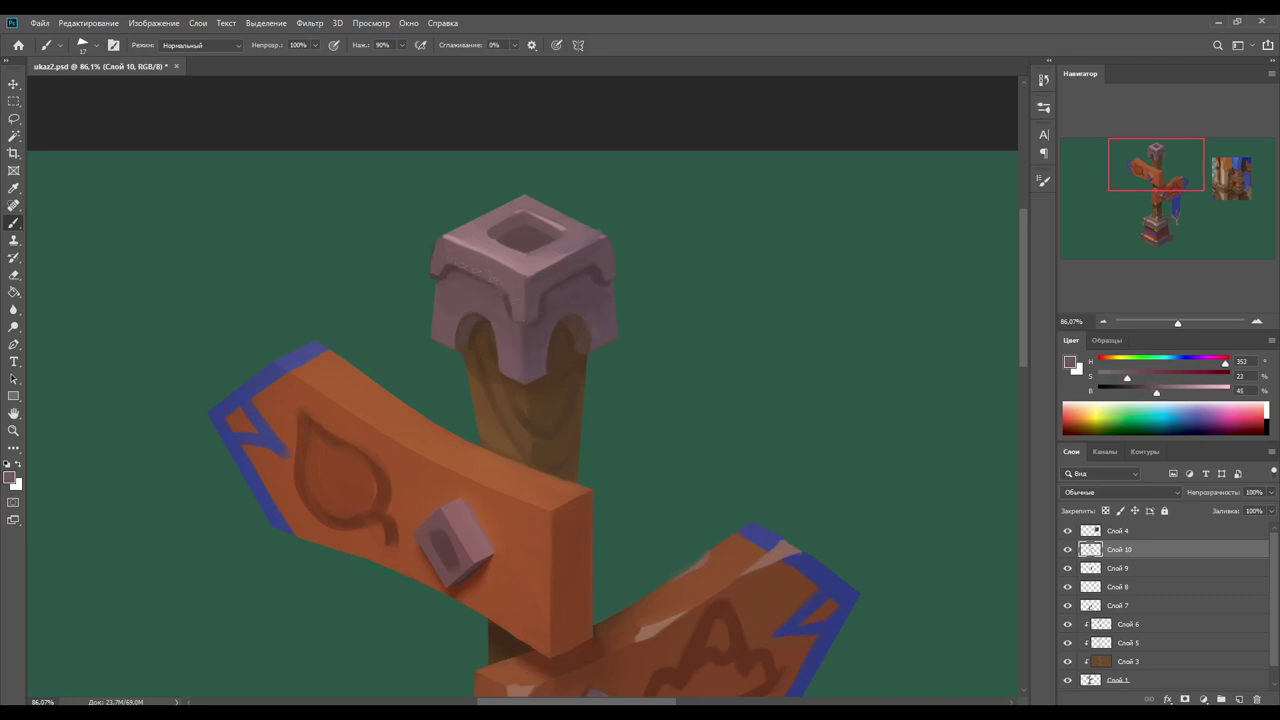
Step: Sample brown and orange-brown tones from the wooden signboards
drag(496, 443, 466, 263)
alt+click(508, 240)
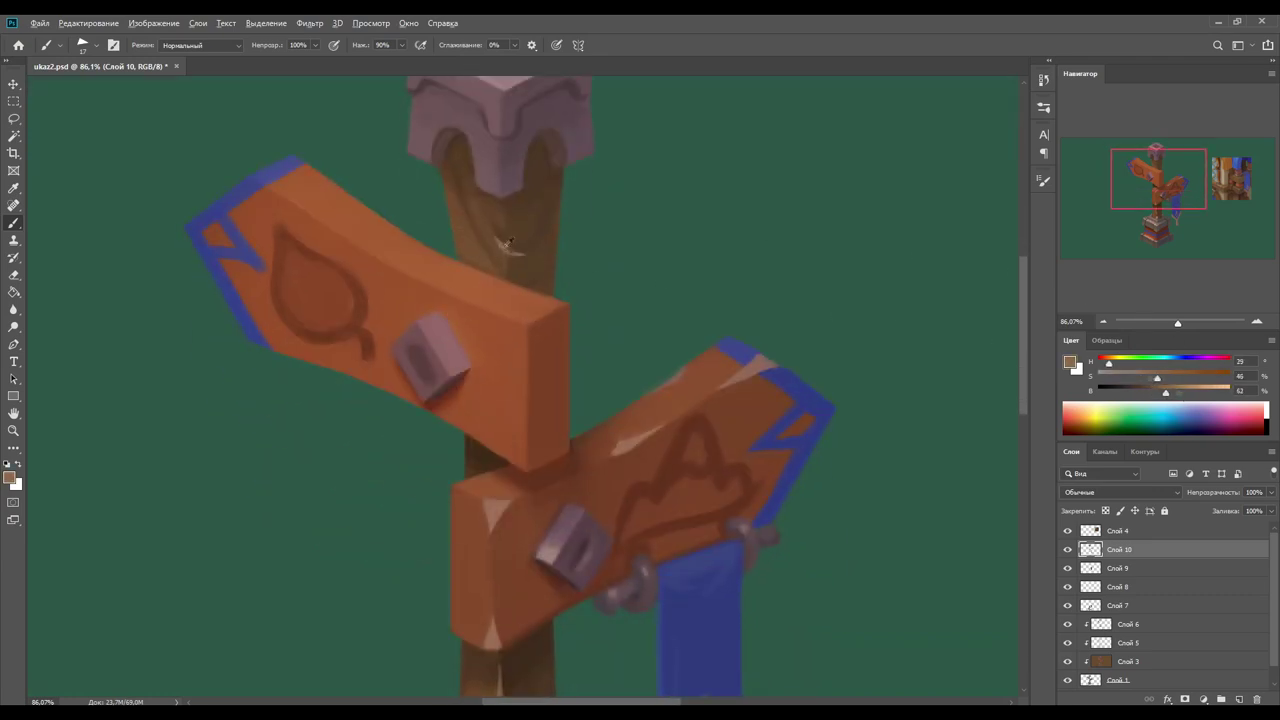
drag(497, 381, 587, 321)
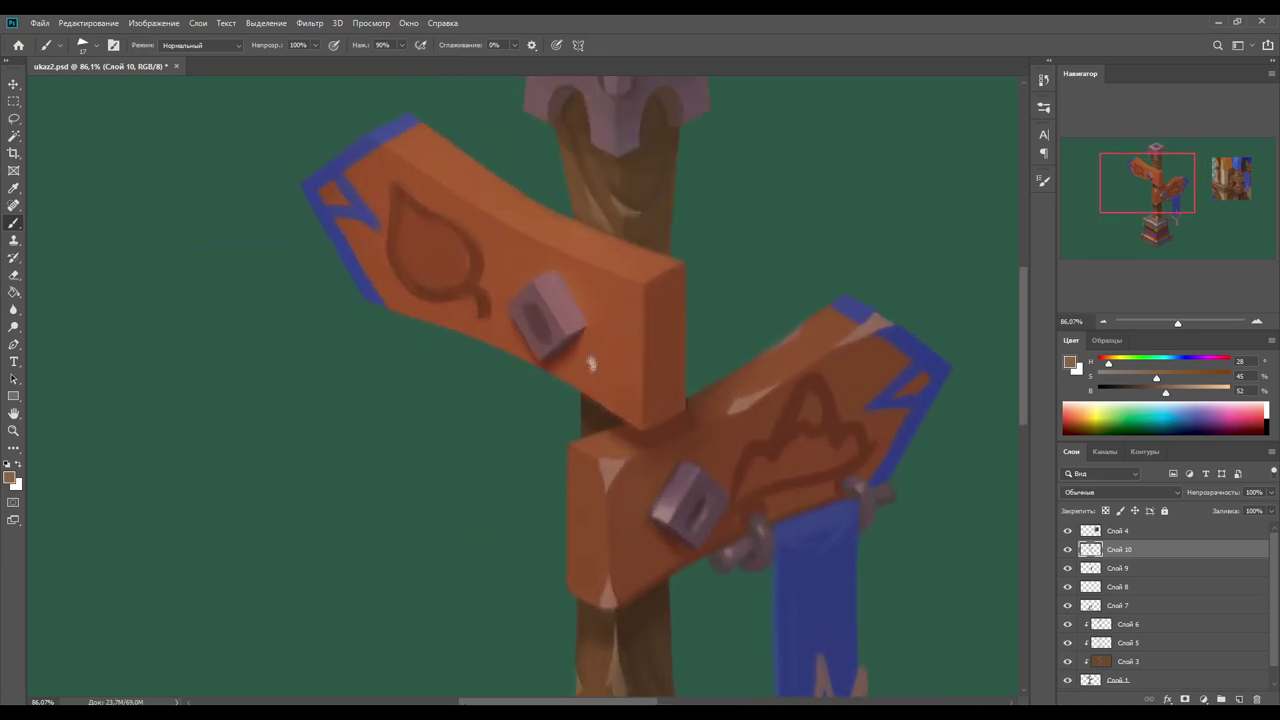
alt+click(712, 360)
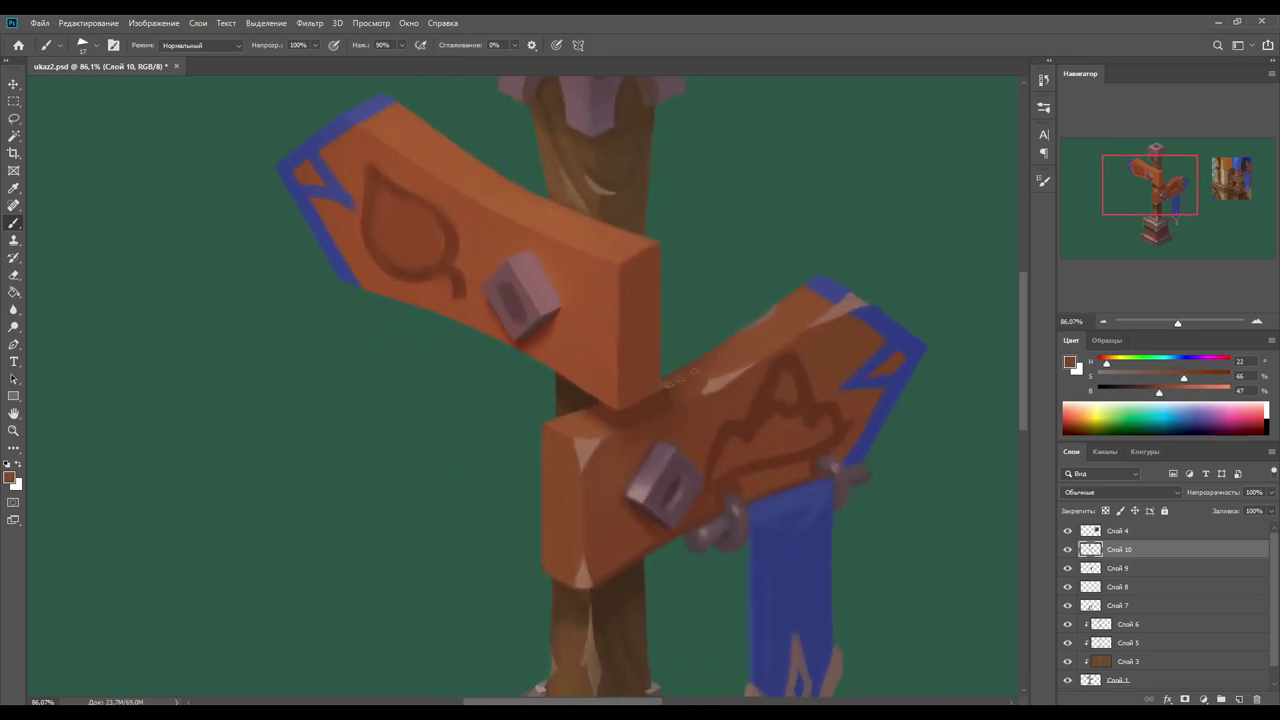
alt+click(665, 384)
alt+click(677, 426)
alt+click(670, 410)
alt+click(690, 407)
alt+click(678, 423)
alt+click(690, 403)
drag(664, 427, 702, 407)
Step: Deepen the shading and grooves inside the carved leaf
drag(460, 258, 506, 378)
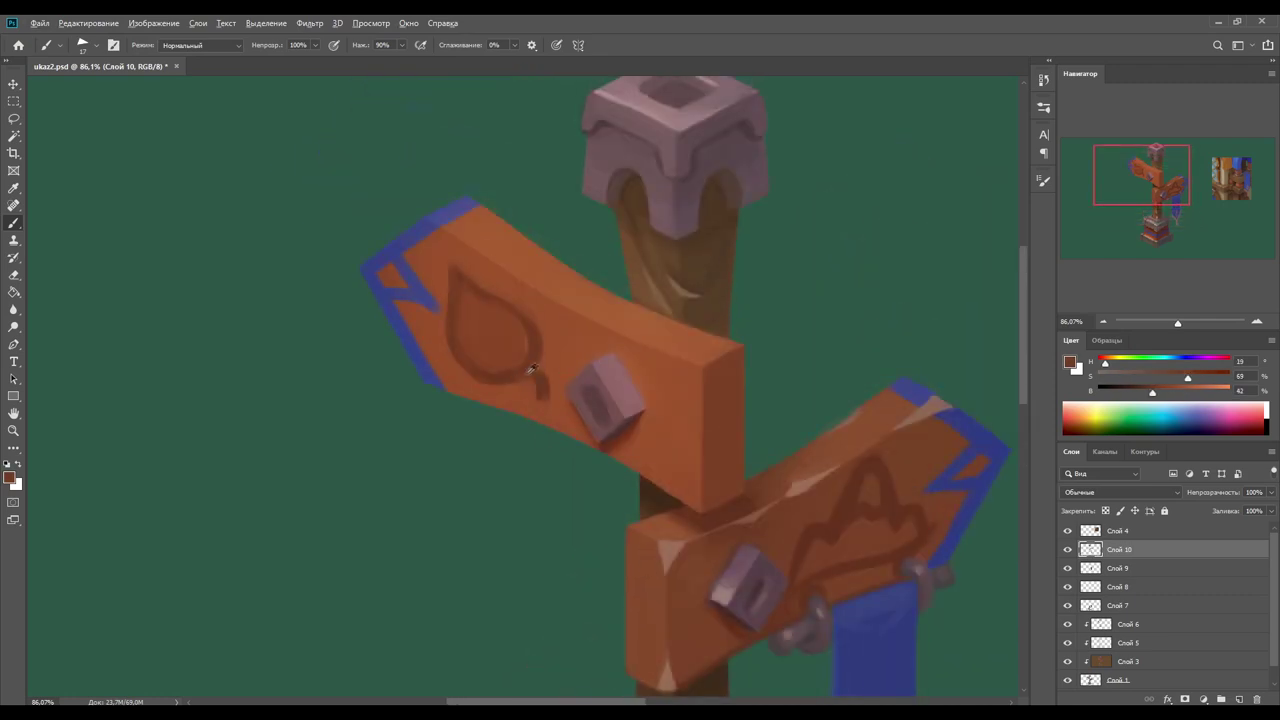
alt+click(490, 377)
alt+click(502, 312)
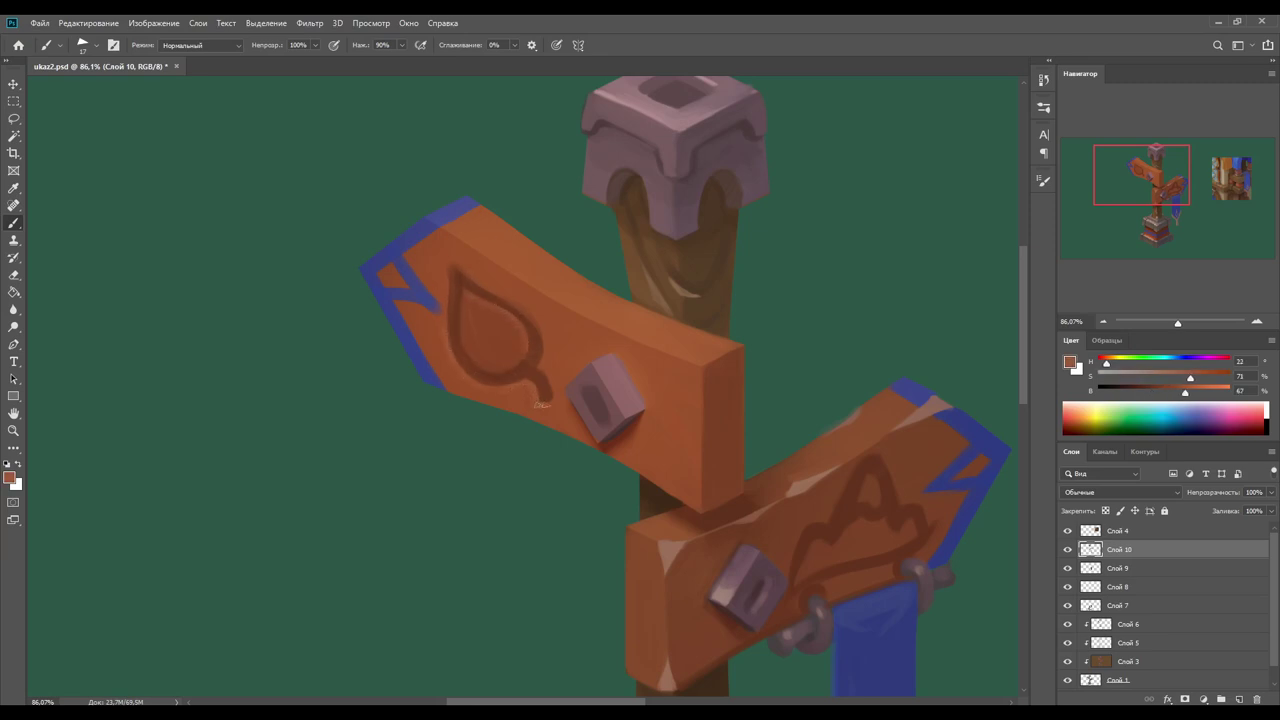
alt+click(826, 487)
alt+click(838, 562)
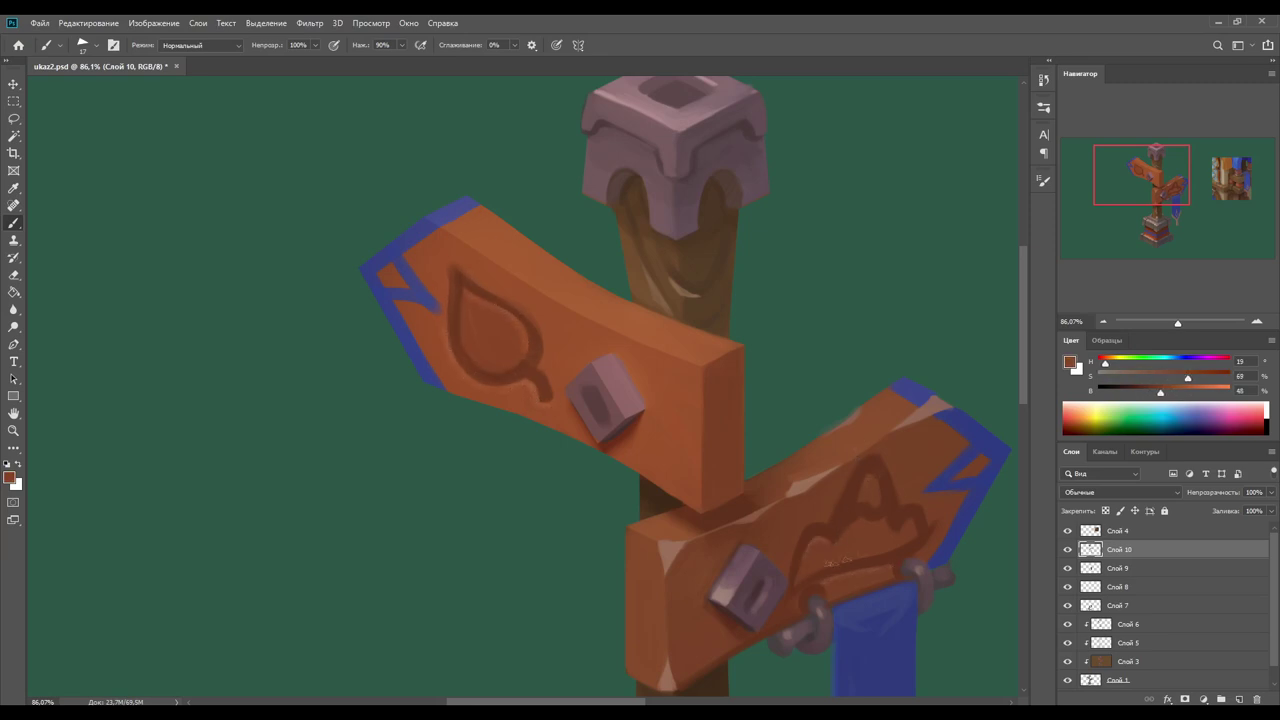
alt+click(508, 350)
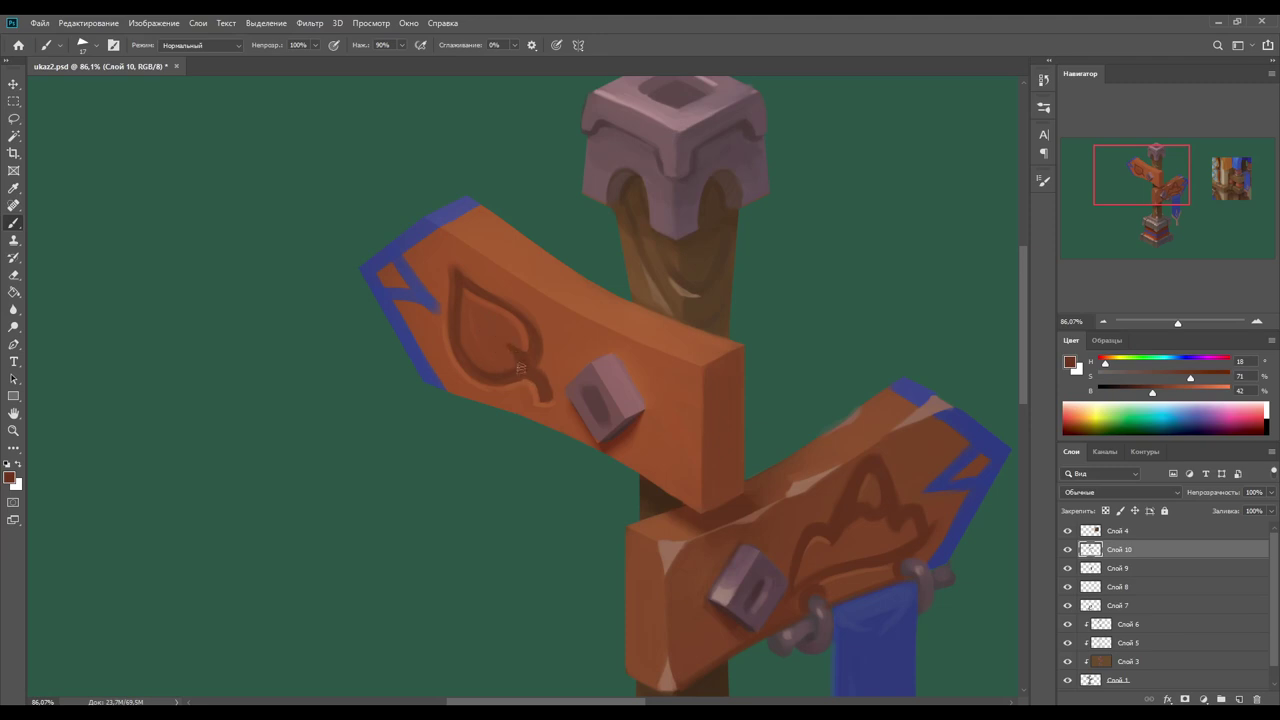
alt+click(510, 370)
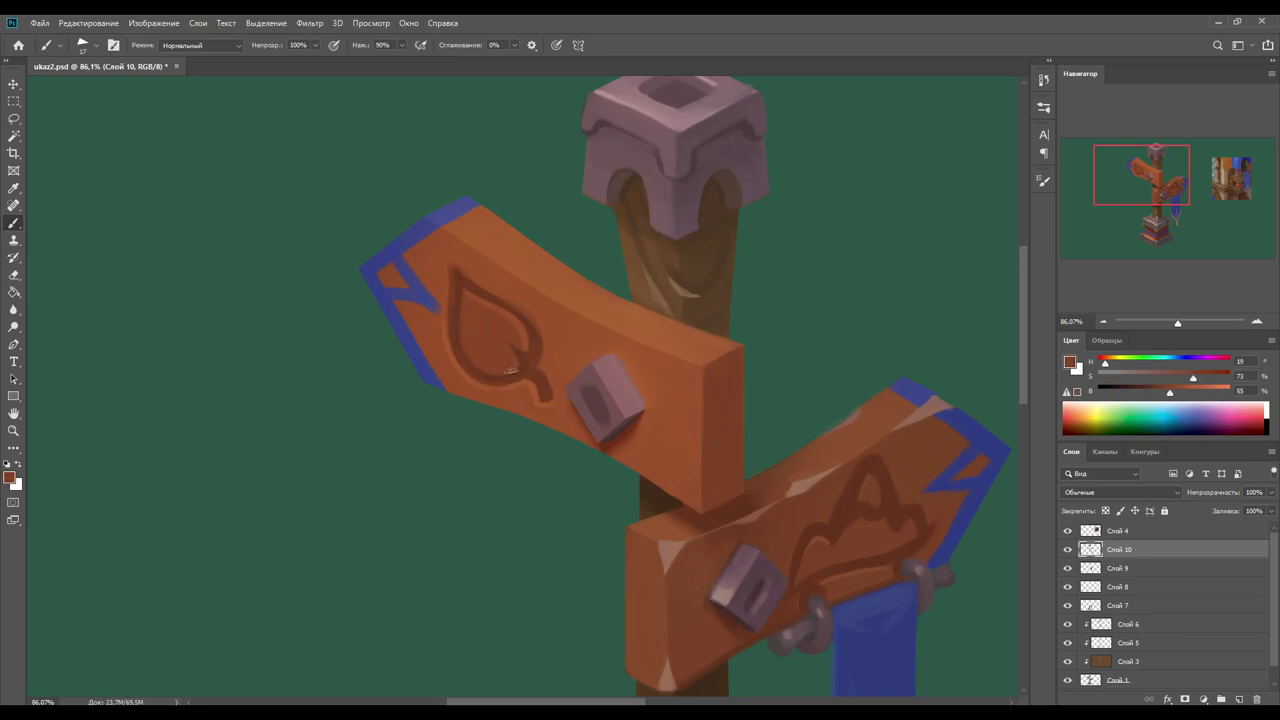
alt+click(455, 278)
Step: Sample grey, highlight and shadow tones from both stone bolts
alt+click(455, 272)
drag(415, 308, 400, 218)
alt+click(600, 324)
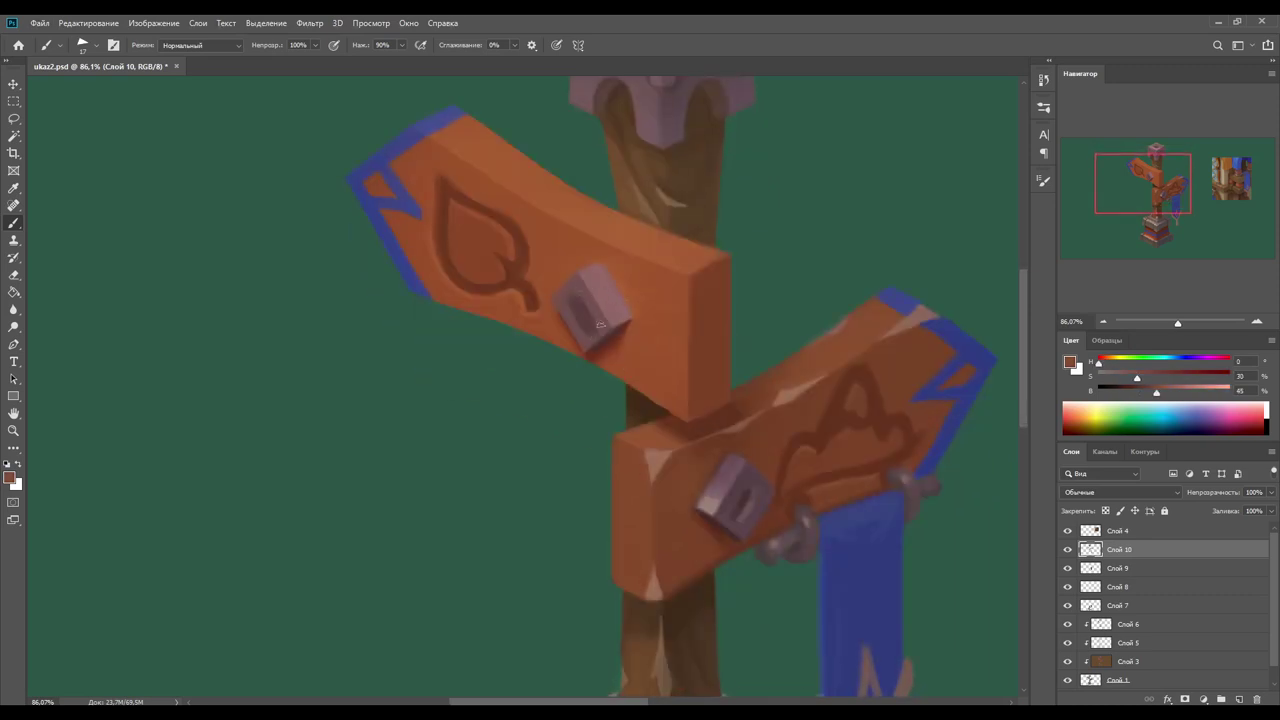
alt+click(580, 305)
alt+click(587, 324)
alt+click(703, 482)
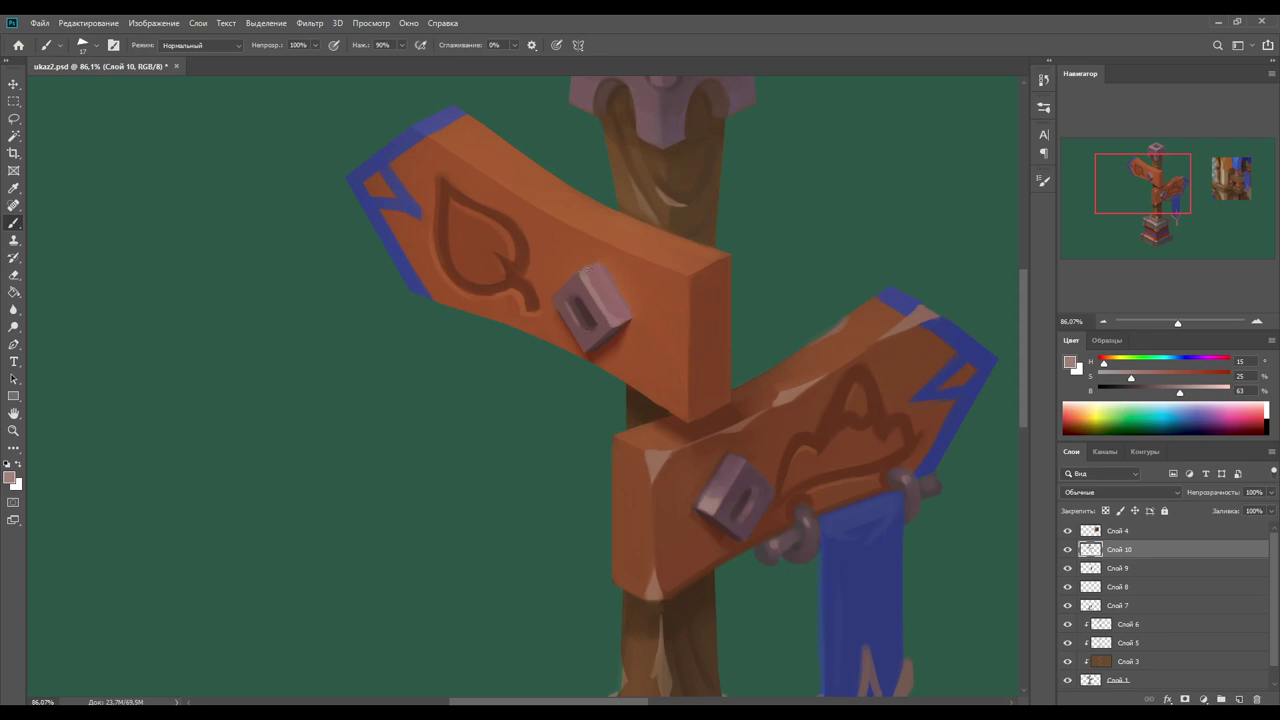
alt+click(613, 328)
alt+click(562, 301)
Step: Paint light orange highlights on the upper board's corner with a smaller textured brush
click(88, 45)
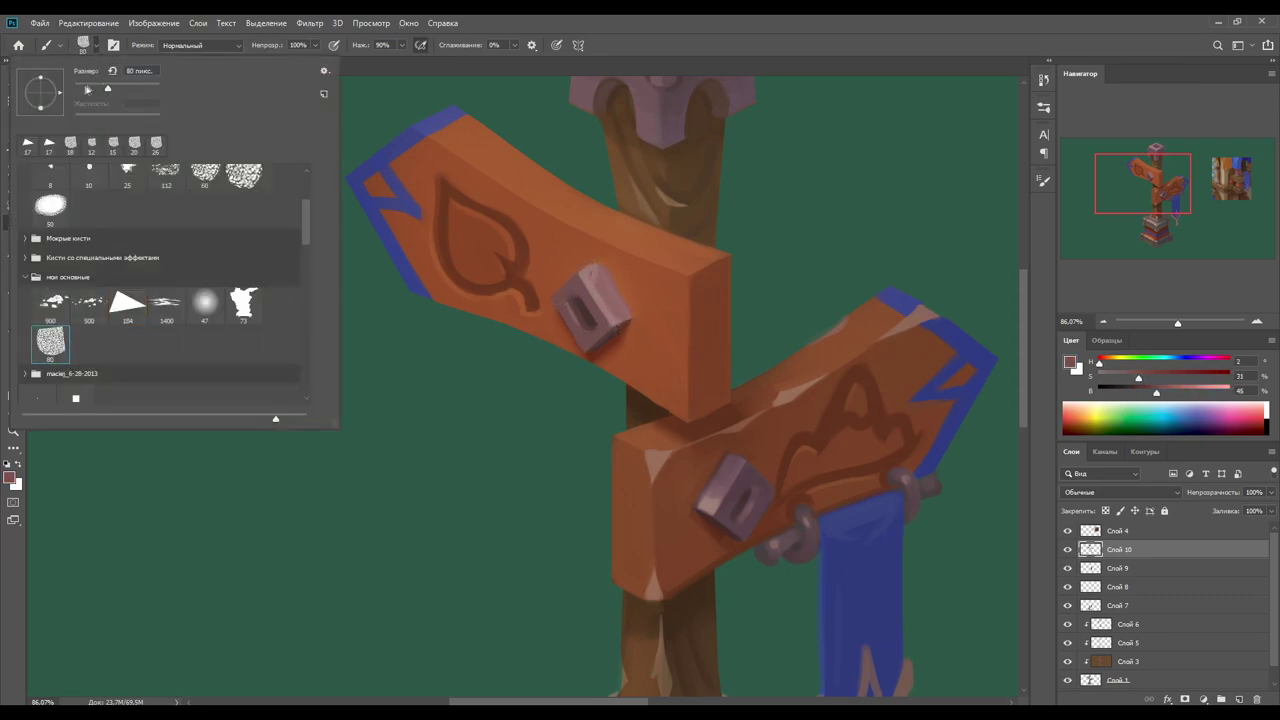
double_click(125, 300)
alt+click(605, 335)
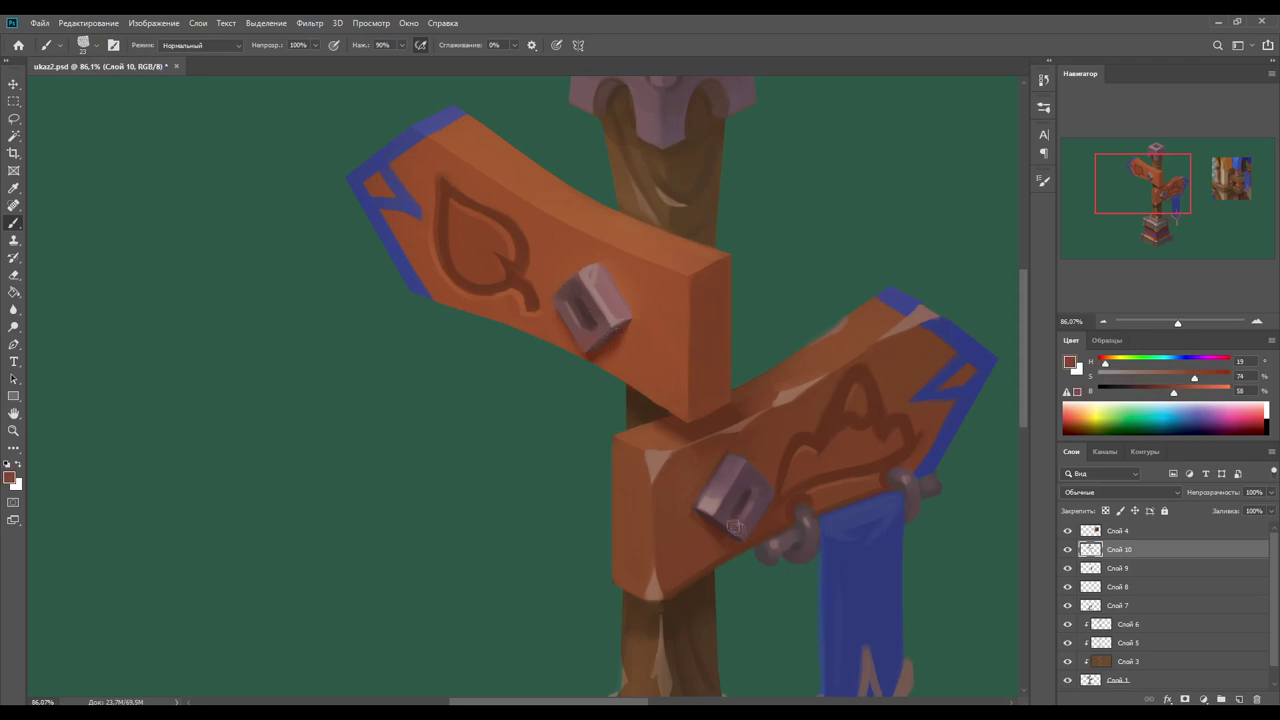
click(88, 45)
drag(688, 300, 696, 272)
alt+click(700, 285)
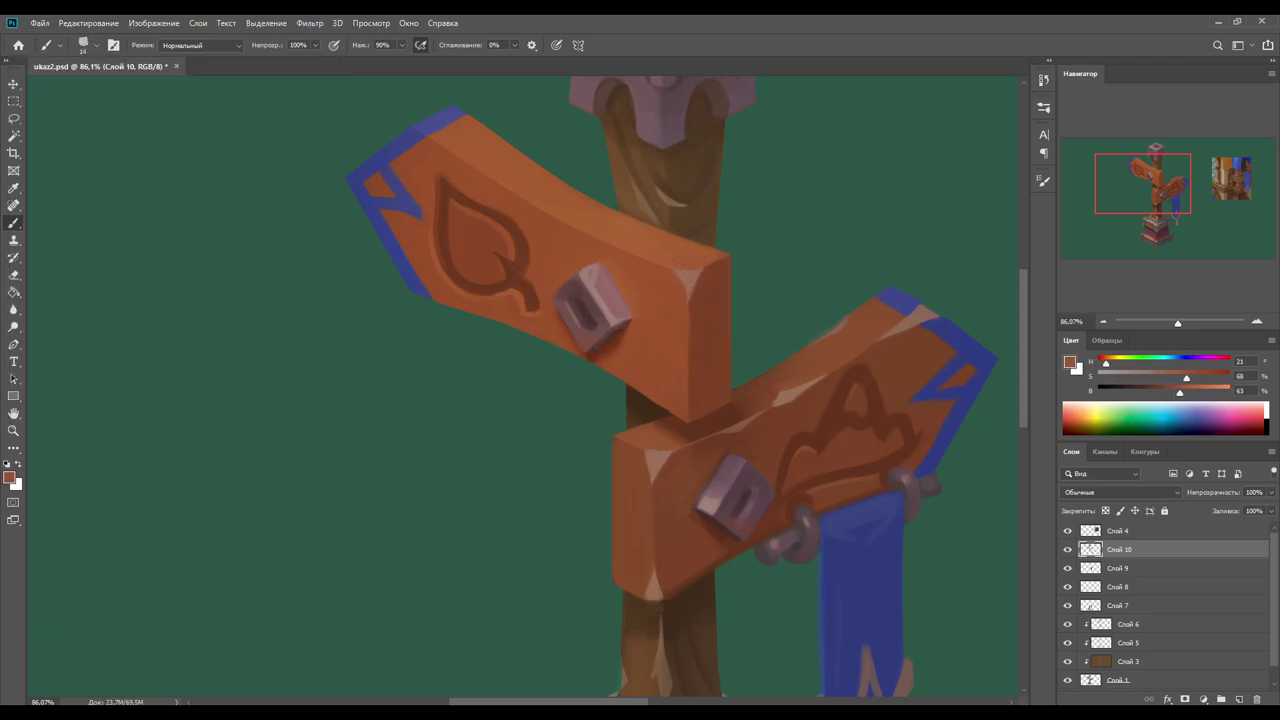
alt+click(592, 272)
drag(530, 225, 578, 210)
alt+click(605, 335)
click(1172, 323)
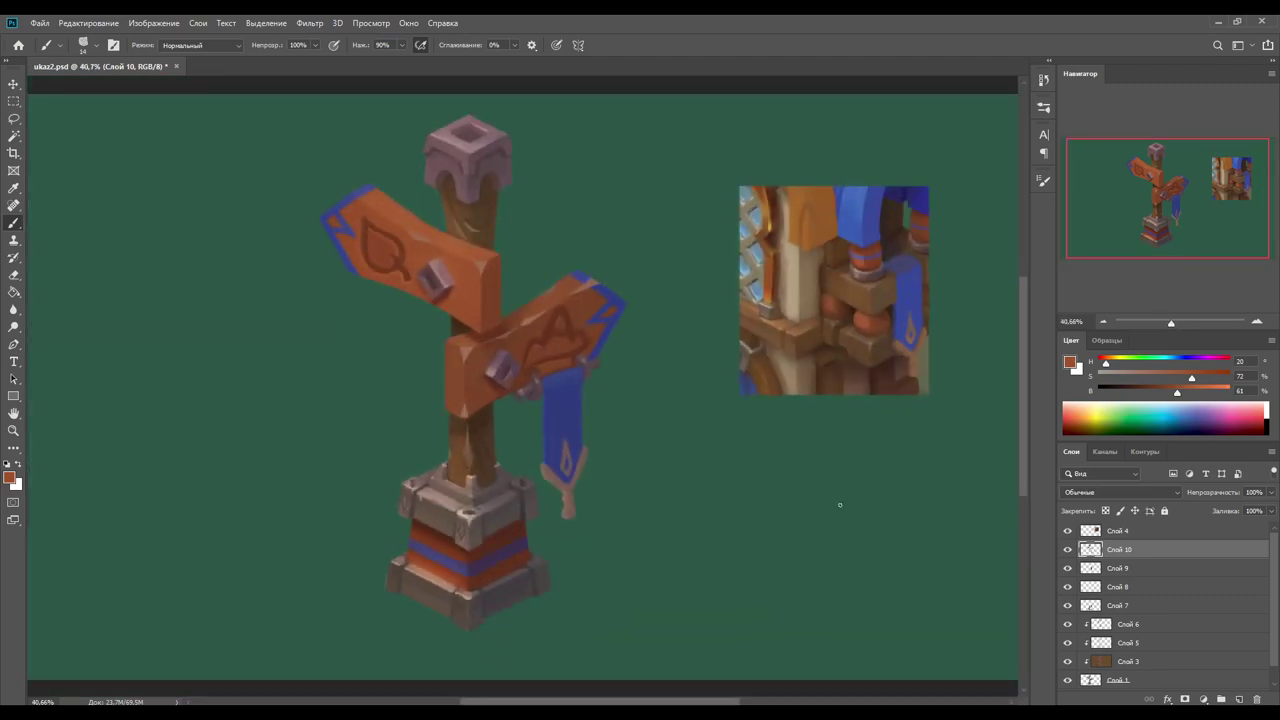
Step: Load the signpost outline as a selection, excluding the reference image
ctrl+click(1090, 549)
key(l)
drag(760, 160, 730, 165)
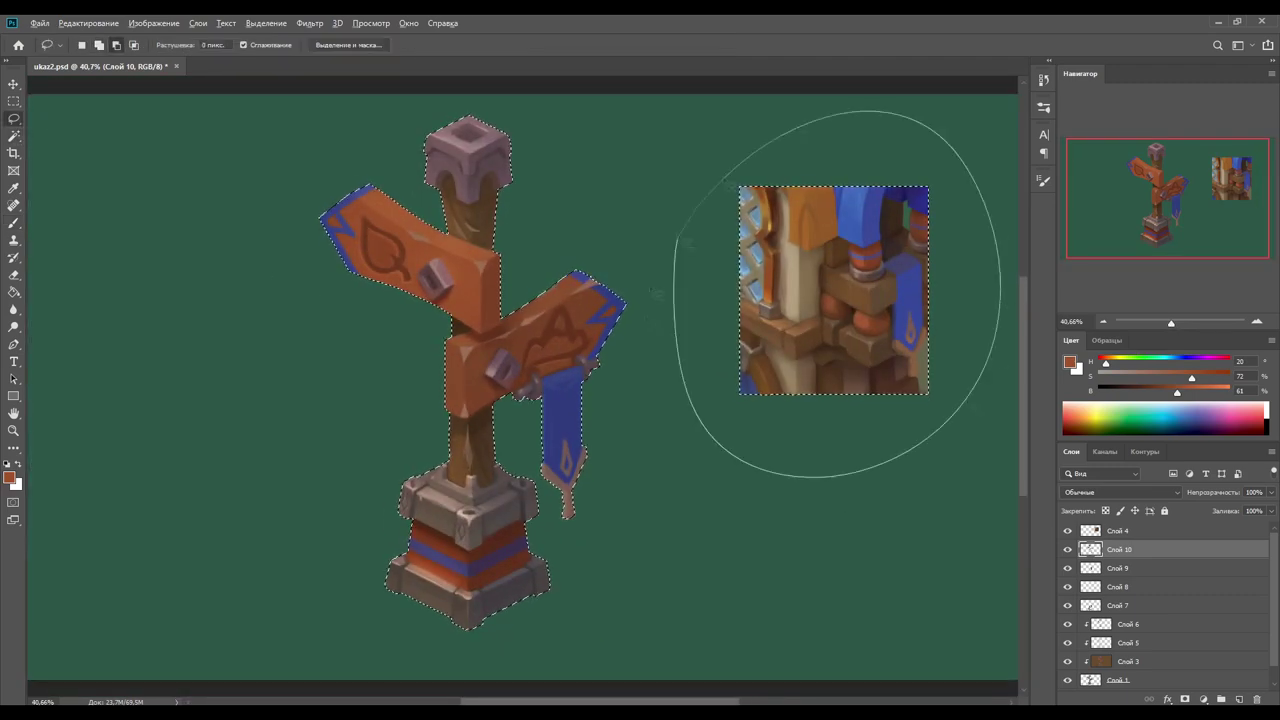
click(1238, 699)
key(b)
click(84, 44)
Step: On an Overlay layer, lighten the middle sign and darken the pillar and base
click(1120, 492)
click(1120, 548)
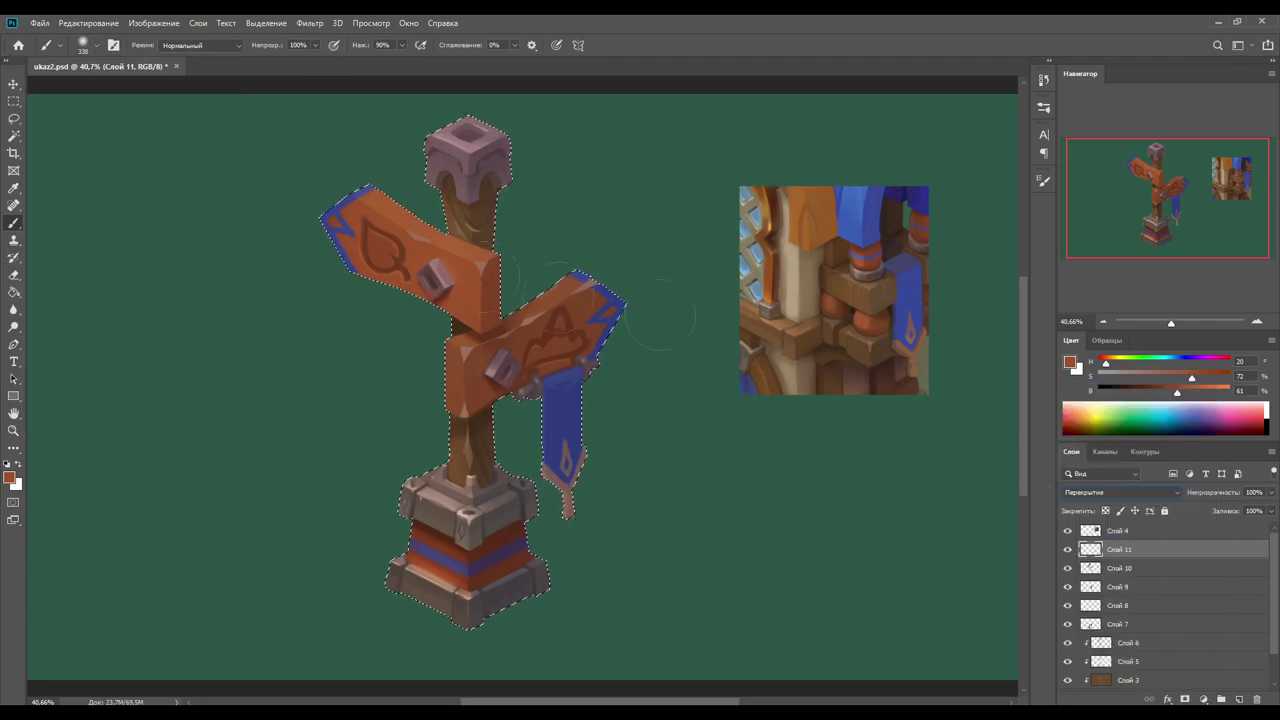
click(84, 44)
key(Return)
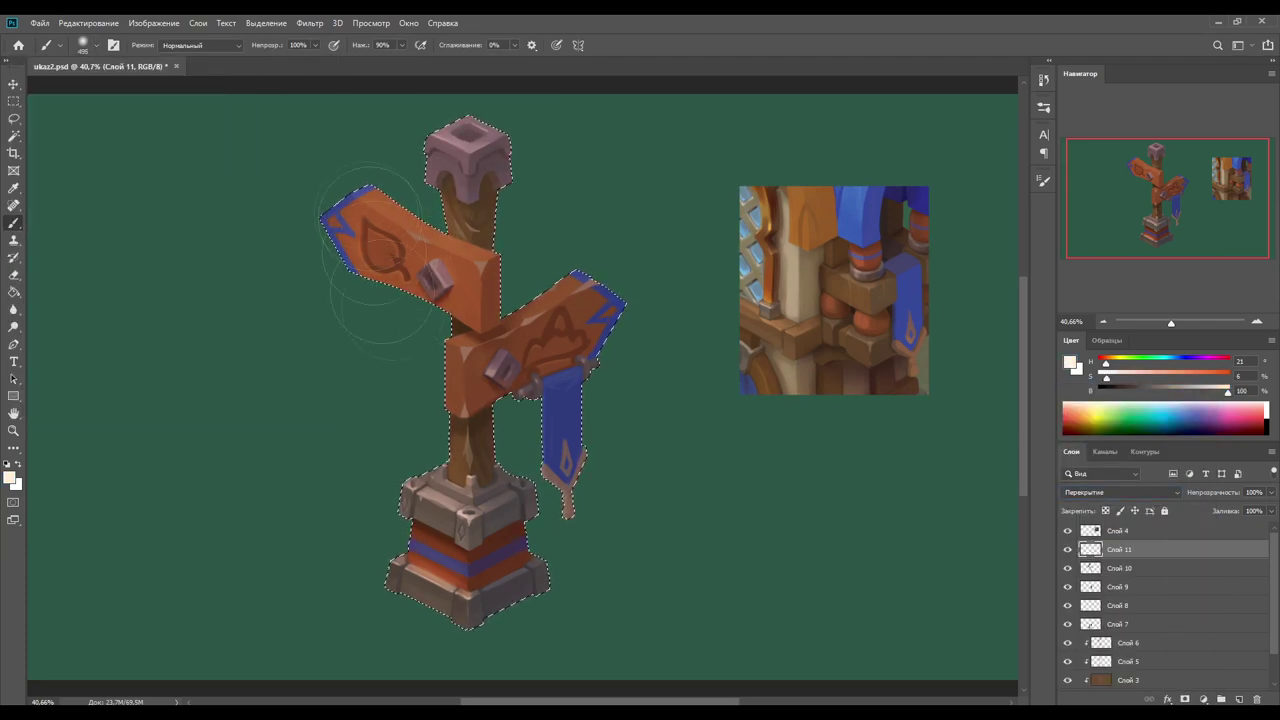
mouse_move(371, 314)
mouse_down()
mouse_move(515, 360)
mouse_move(571, 543)
mouse_up()
alt+click(470, 560)
drag(420, 580, 500, 600)
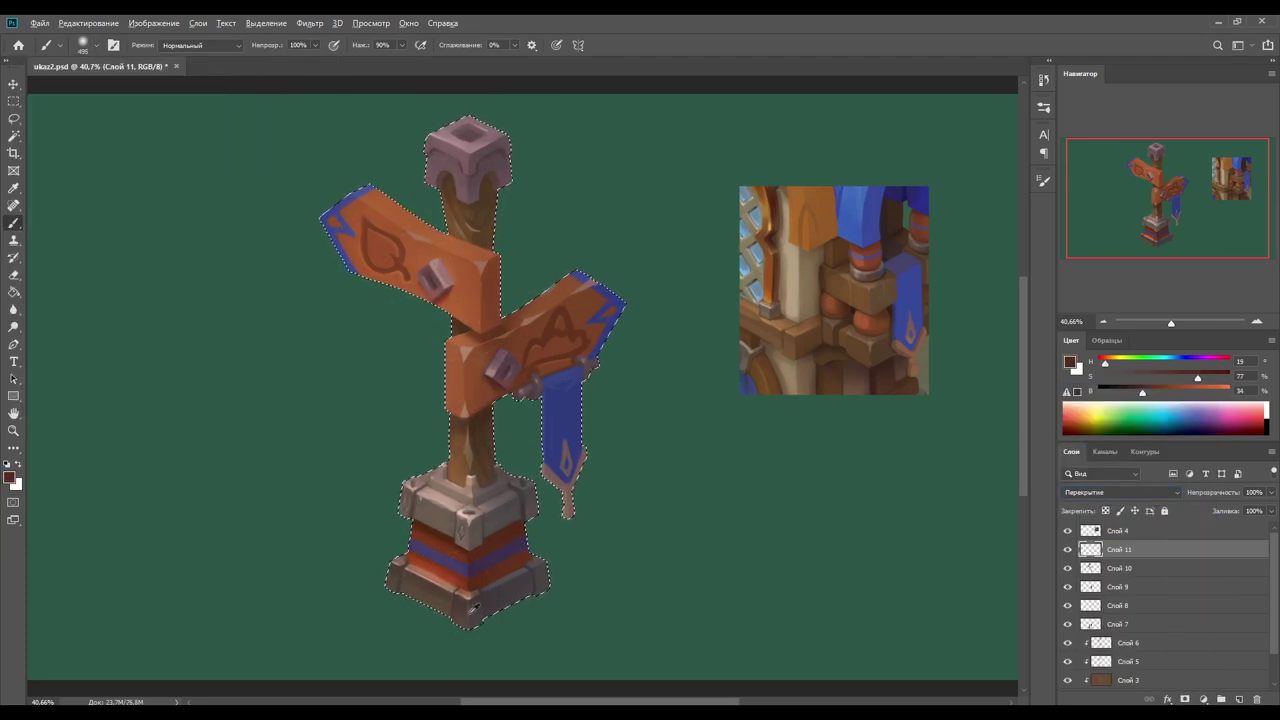
Step: Add new layers Слой 12 and Слой 13 and pick a darker purple-blue
key(ctrl+shift+alt+n)
alt+click(440, 580)
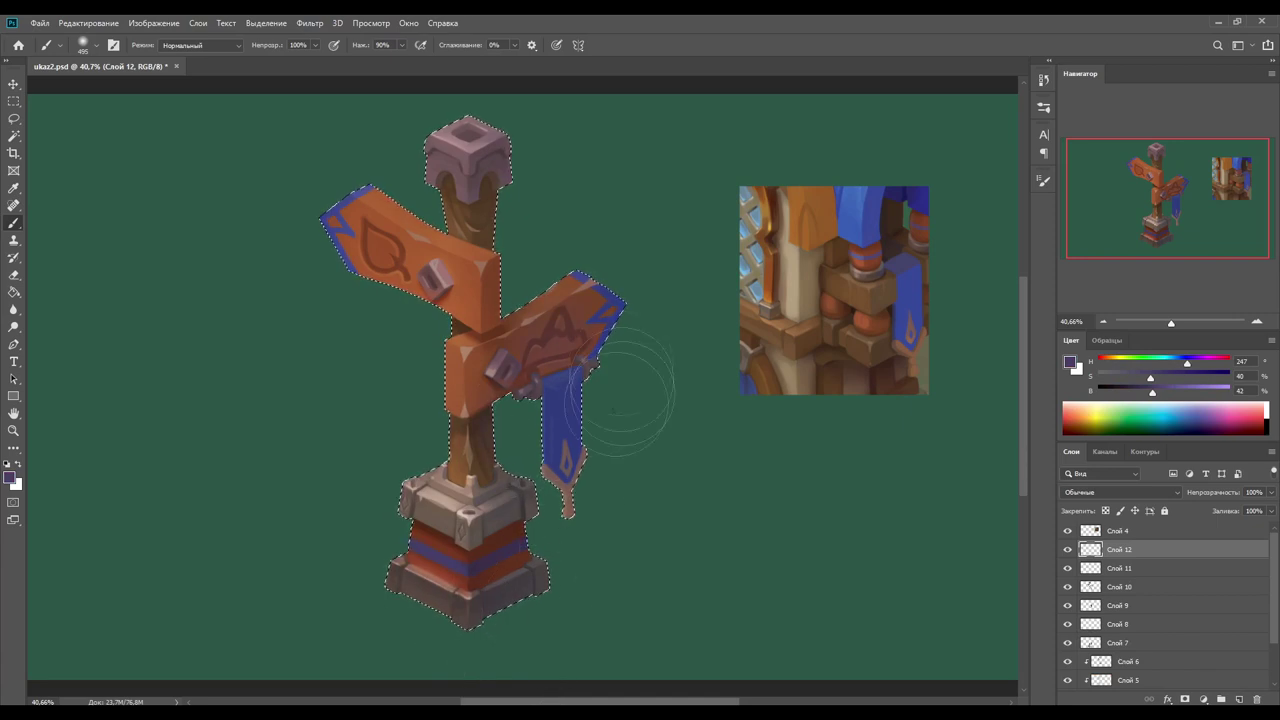
alt+click(562, 420)
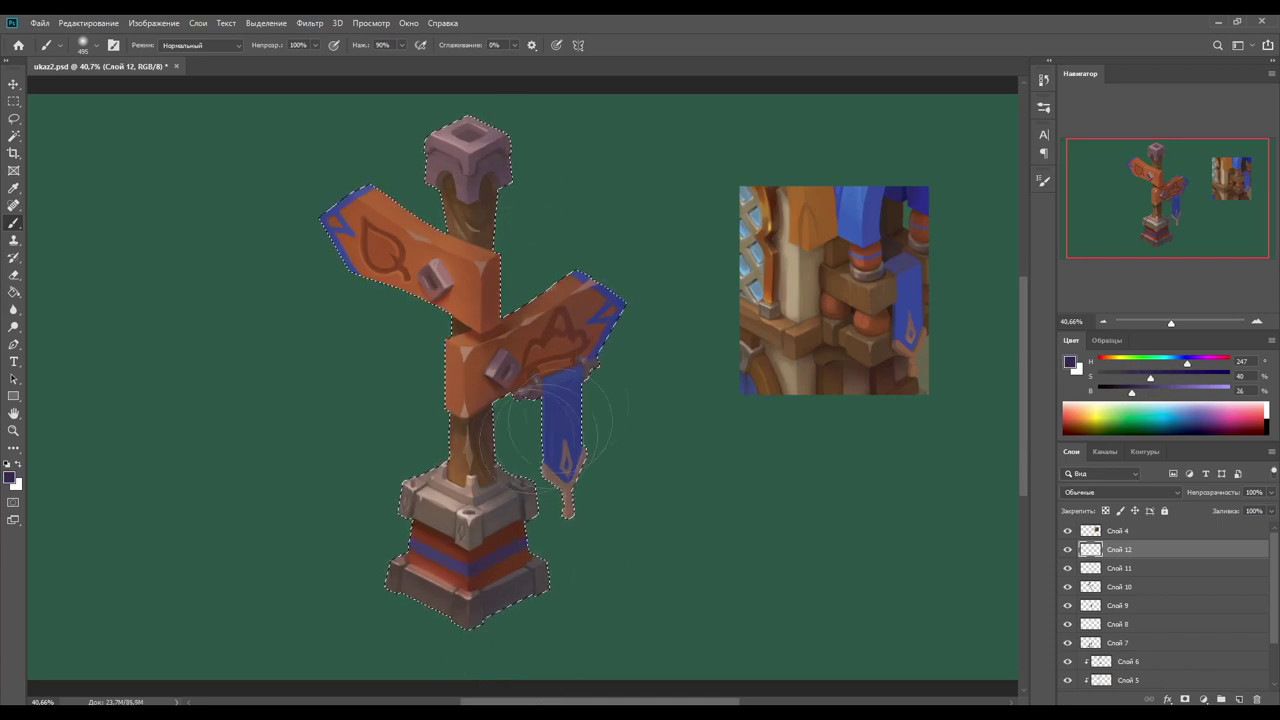
drag(1171, 322, 1174, 322)
key(ctrl+j)
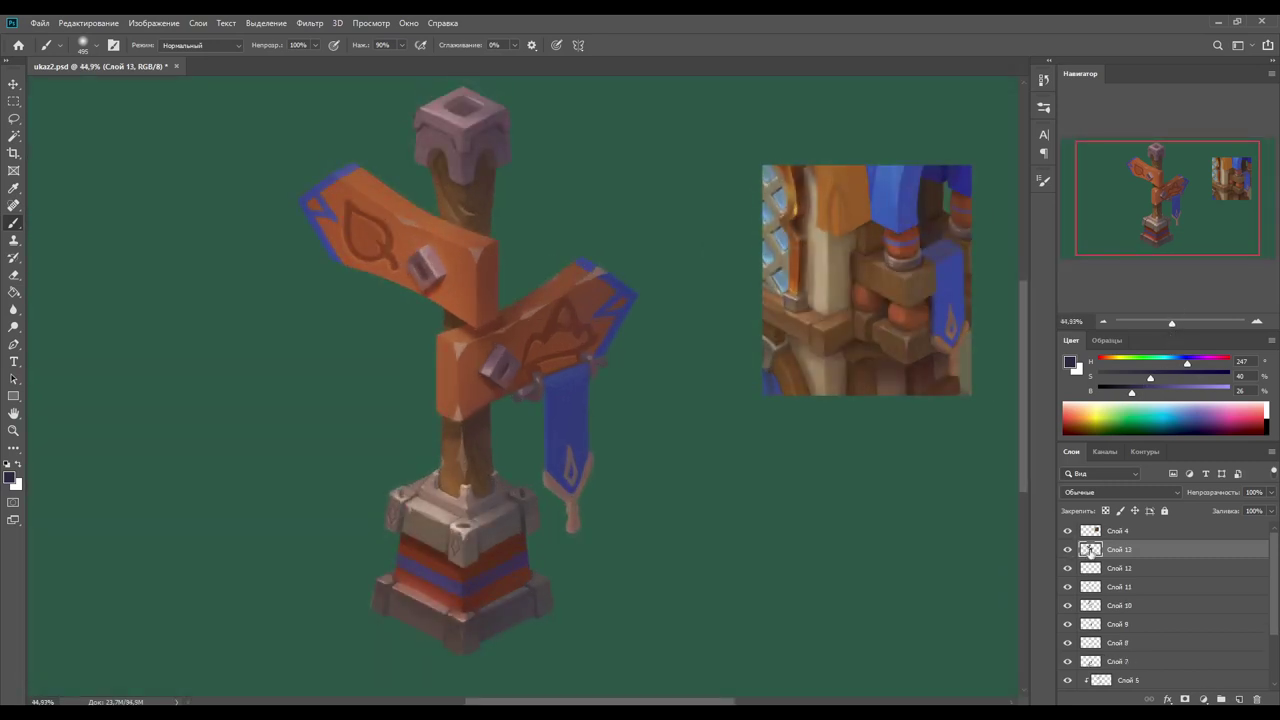
Step: Enable Inner Glow in Слой 13's Layer Style and lower its opacity to 14%
double_click(1090, 551)
click(750, 524)
drag(976, 445, 963, 445)
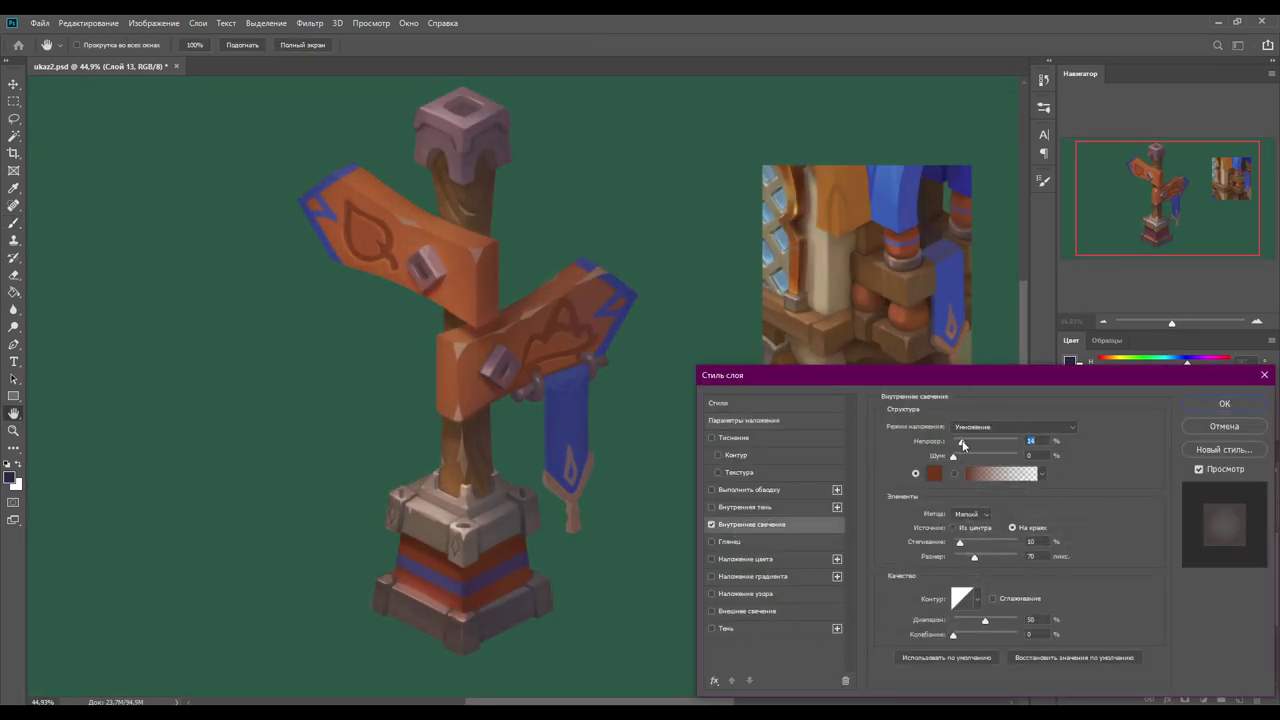